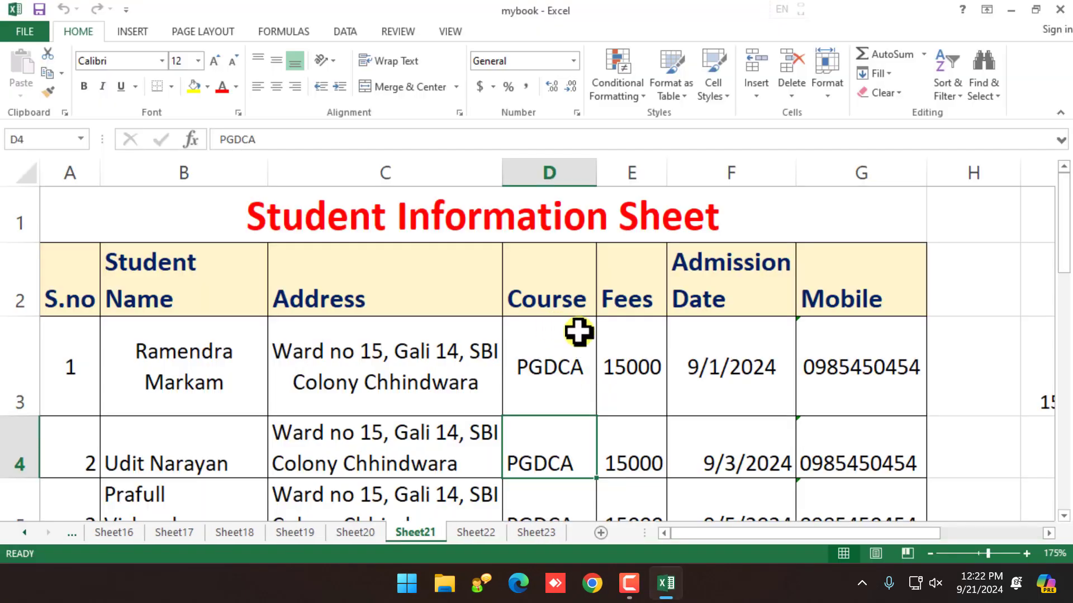
Step: Clear the stray values 1500.00, 15.33 and 15.6 from cells I3:L3
{"action": "scroll", "coordinate": [579, 332], "scroll_direction": "down", "scroll_amount": 3}
{"action": "scroll", "coordinate": [579, 329], "scroll_direction": "down", "scroll_amount": 1}
{"action": "left_click", "coordinate": [693, 319]}
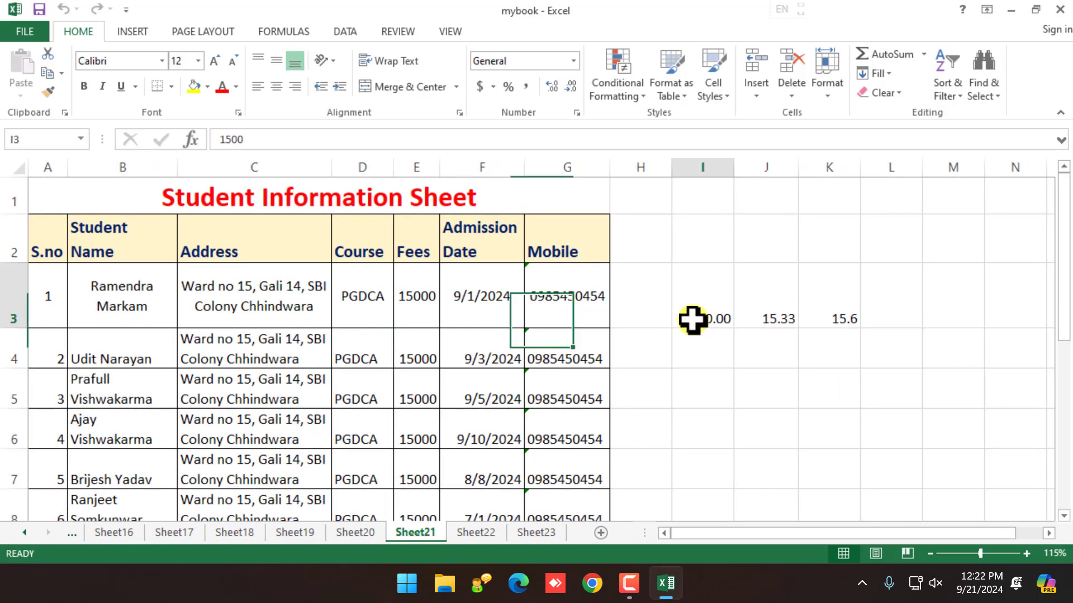
{"action": "left_click_drag", "start_coordinate": [693, 319], "coordinate": [891, 311]}
{"action": "key", "text": "Delete"}
Step: Select the student table range starting from the header row at A2
{"action": "left_click", "coordinate": [246, 296]}
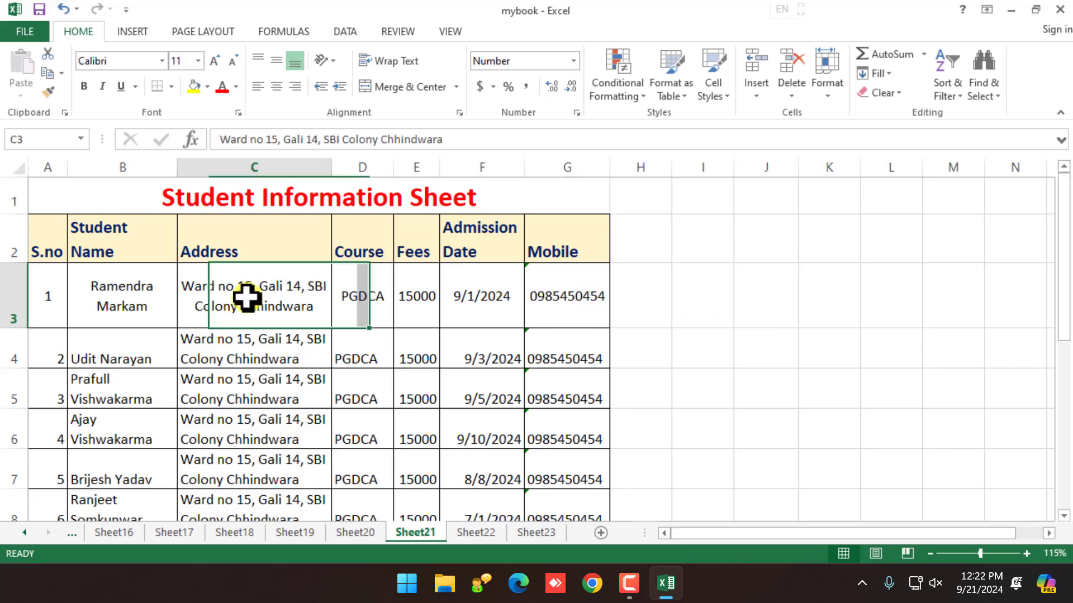
{"action": "scroll", "coordinate": [127, 250], "scroll_direction": "down", "scroll_amount": 1}
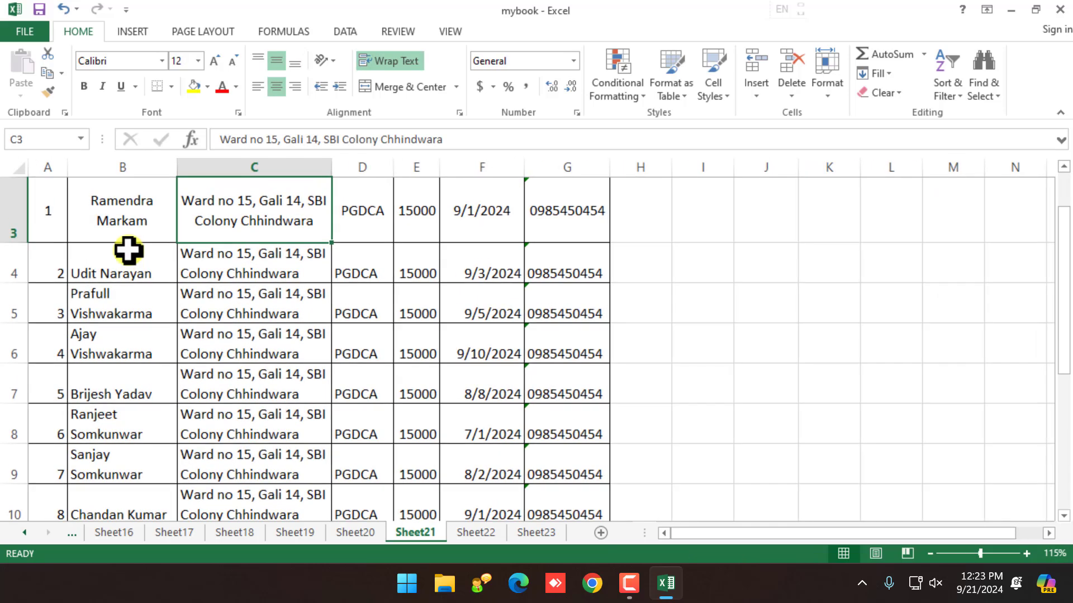
{"action": "scroll", "coordinate": [128, 250], "scroll_direction": "up", "scroll_amount": 1}
{"action": "left_click_drag", "start_coordinate": [62, 241], "coordinate": [539, 450]}
{"action": "scroll", "coordinate": [354, 444], "scroll_direction": "up", "scroll_amount": 5}
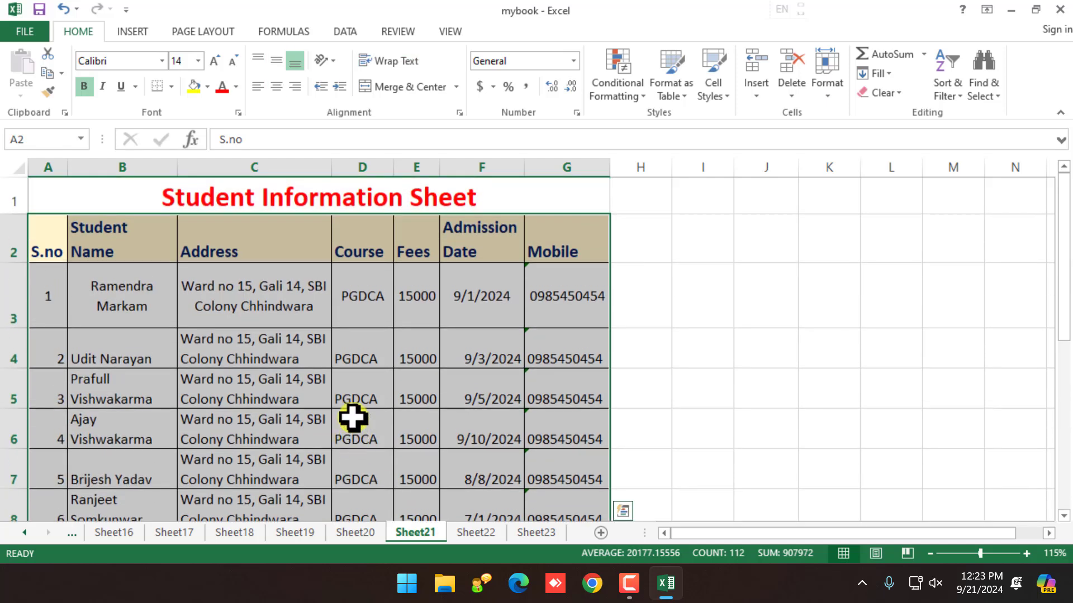
{"action": "left_click", "coordinate": [359, 395]}
{"action": "left_click_drag", "start_coordinate": [55, 242], "coordinate": [548, 228]}
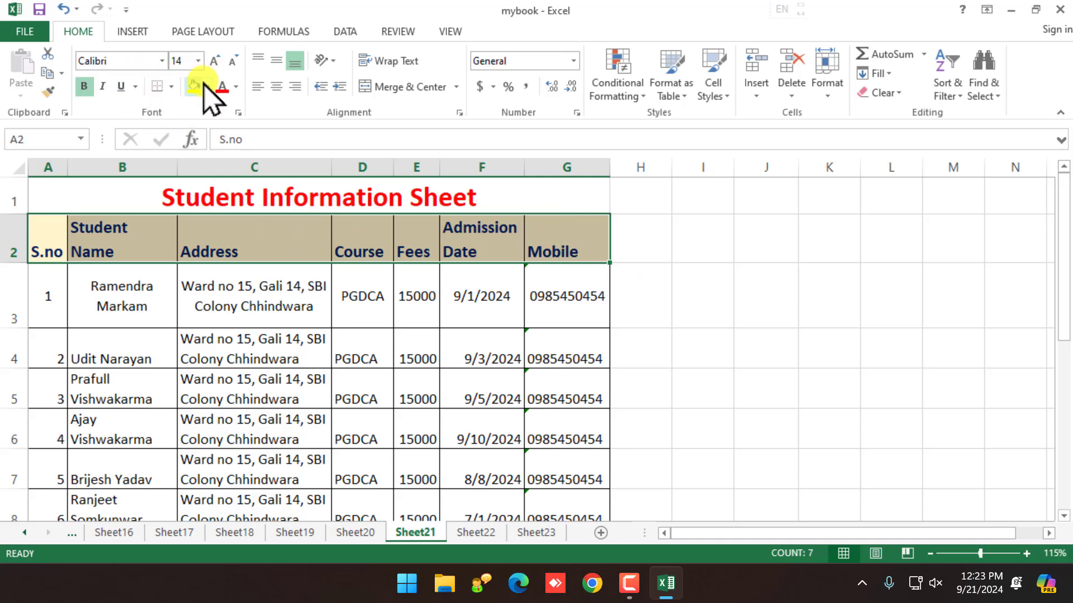
{"action": "left_click", "coordinate": [224, 249]}
{"action": "left_click_drag", "start_coordinate": [58, 244], "coordinate": [581, 475]}
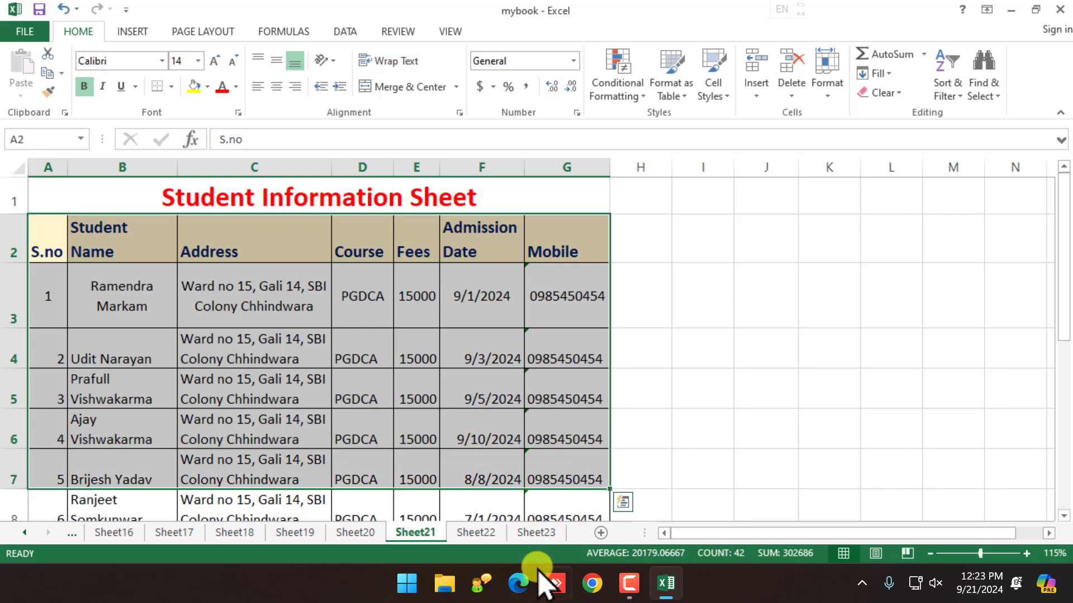
Step: Launch Word 2013 from Start with a blank document and dismiss the Document Recovery list
{"action": "left_click", "coordinate": [407, 584]}
{"action": "type", "text": "word"}
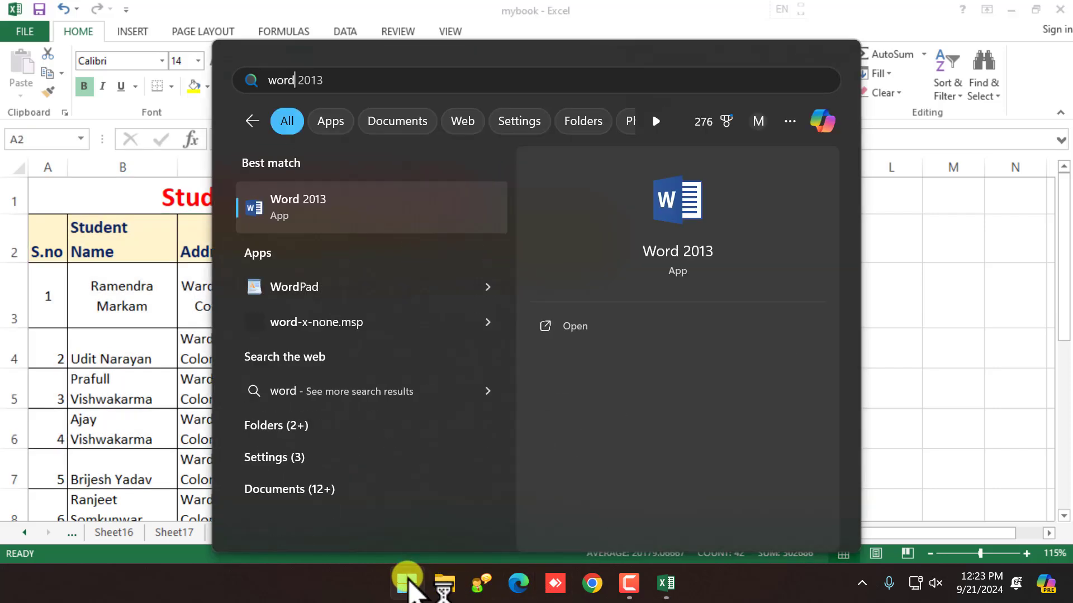
{"action": "key", "text": "Return"}
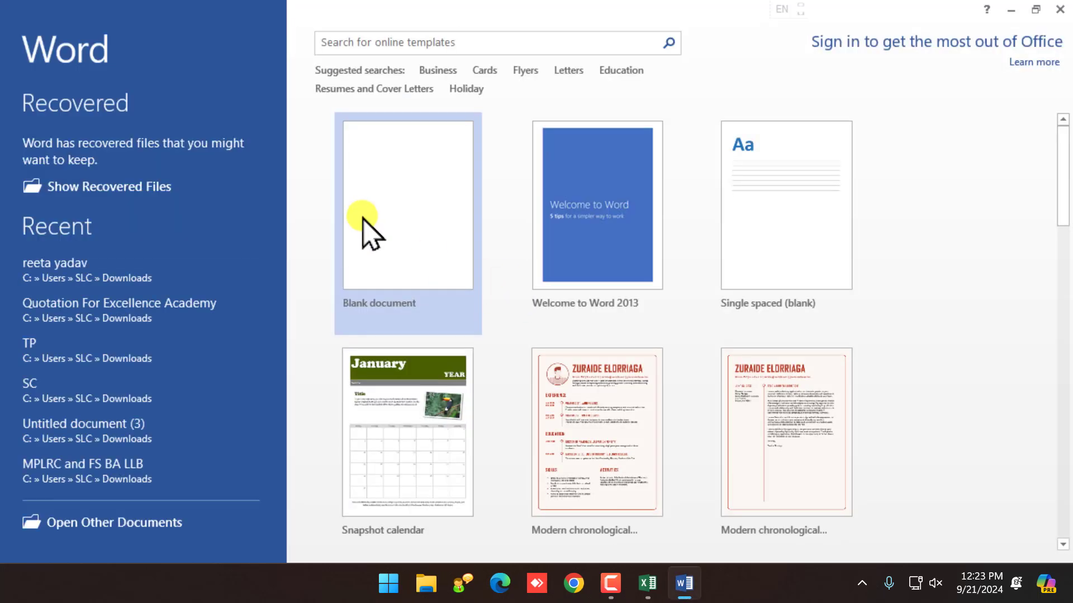
{"action": "left_click", "coordinate": [363, 219]}
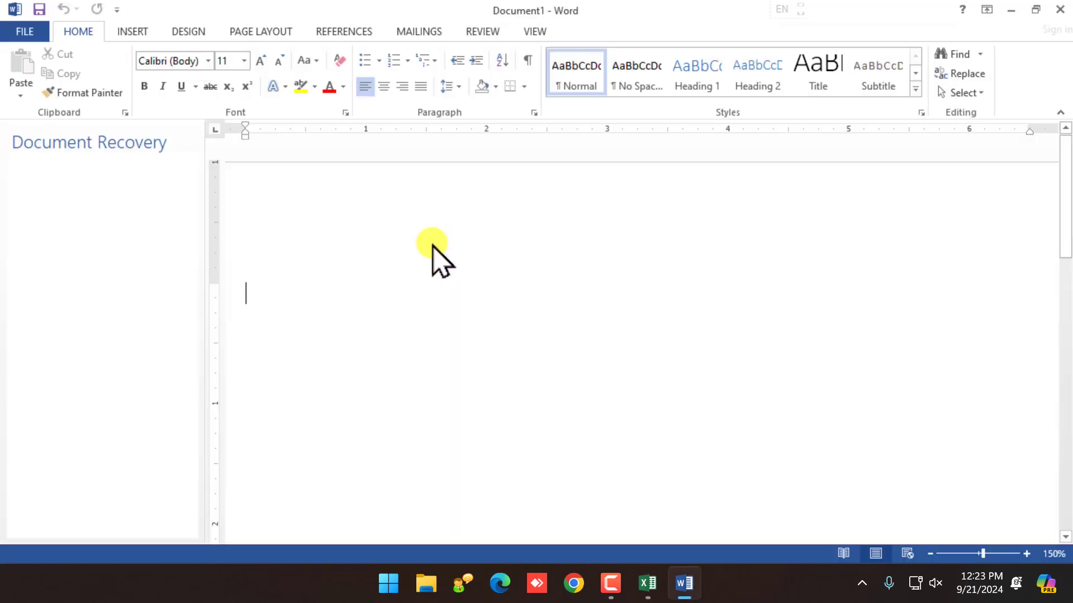
{"action": "left_click", "coordinate": [174, 524]}
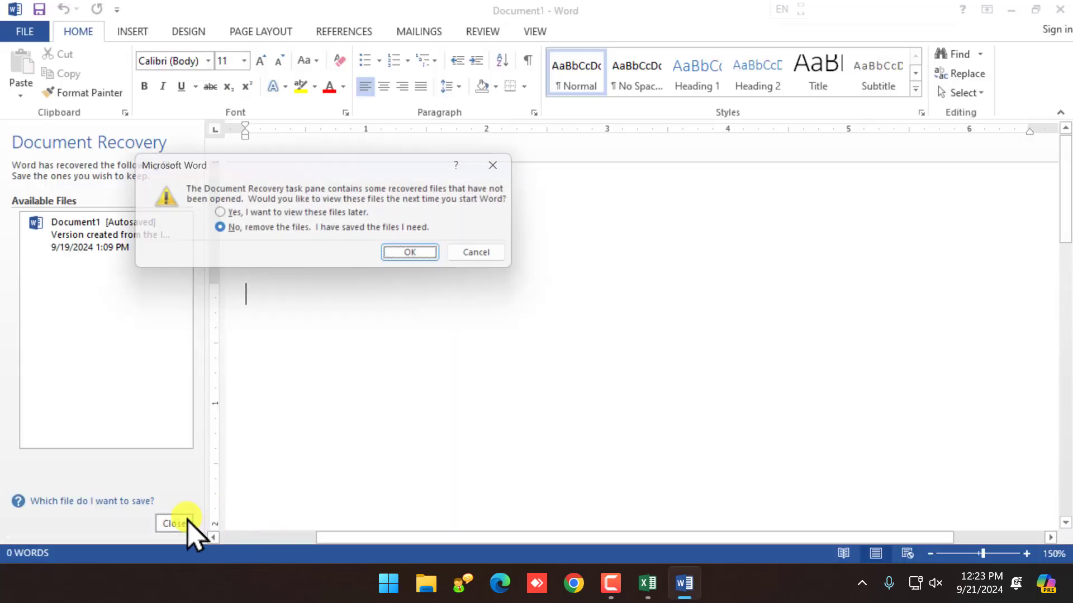
{"action": "left_click", "coordinate": [436, 257]}
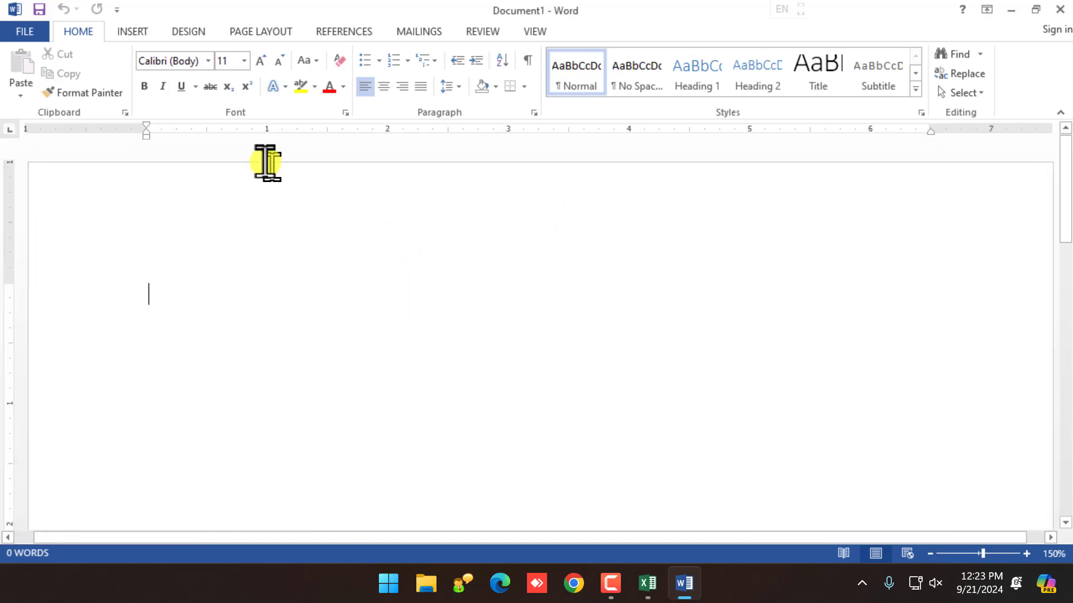
{"action": "left_click", "coordinate": [132, 31]}
Step: Insert a 4x4 table and apply the orange Grid Table 4 Accent 2 style
{"action": "left_click", "coordinate": [116, 65]}
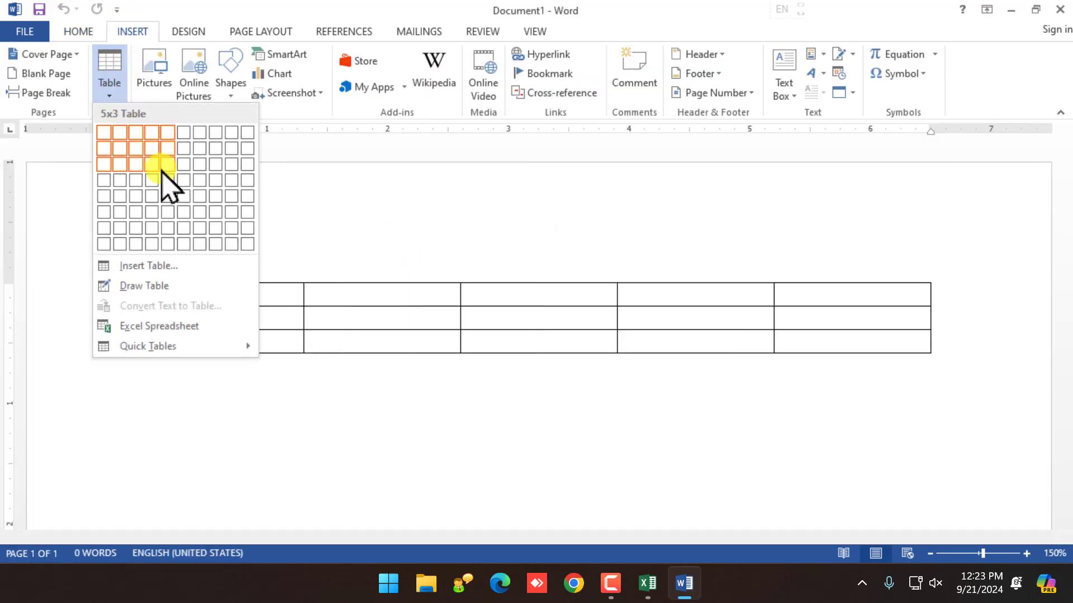
{"action": "left_click", "coordinate": [150, 181]}
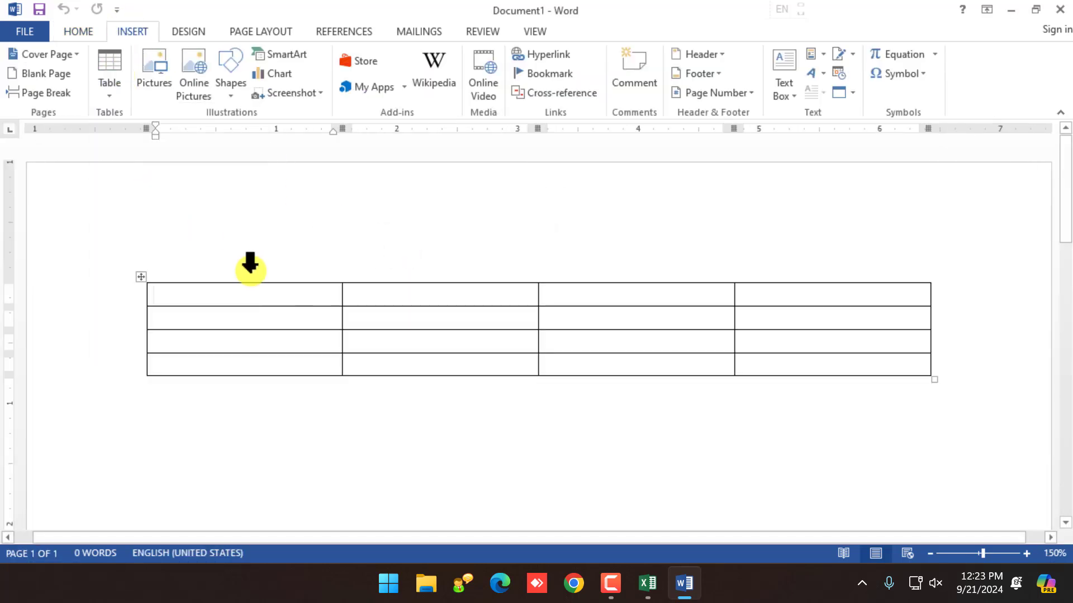
{"action": "left_click", "coordinate": [141, 277]}
{"action": "left_click", "coordinate": [84, 28]}
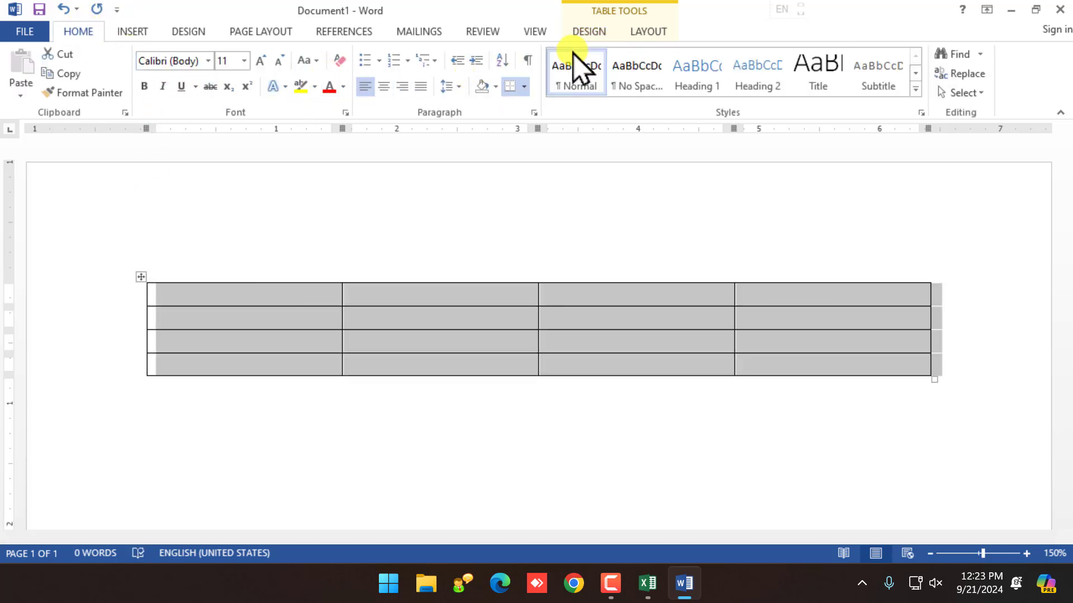
{"action": "left_click", "coordinate": [602, 39]}
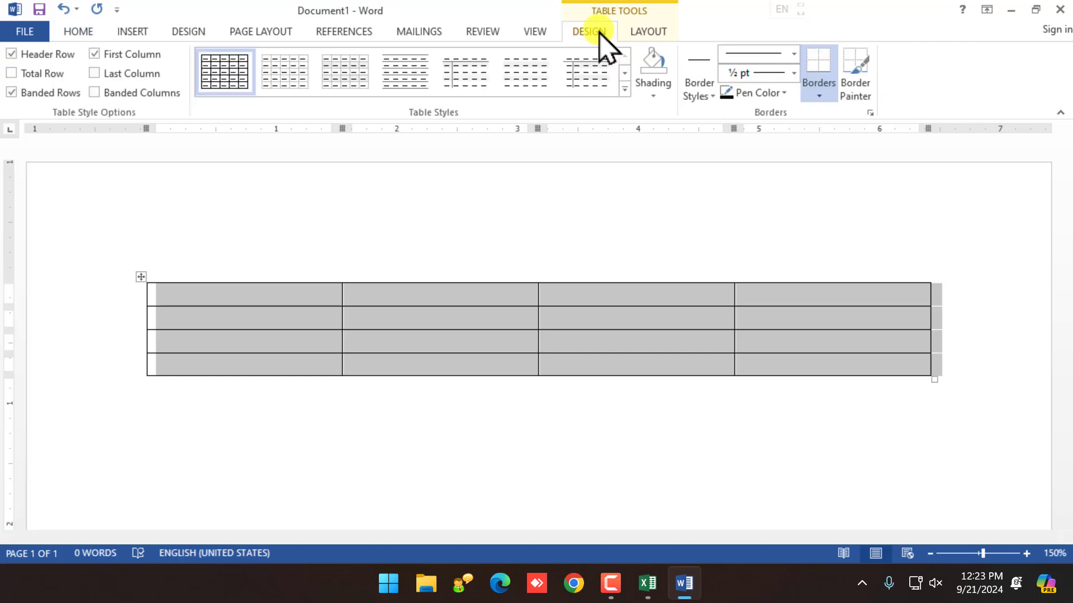
{"action": "left_click", "coordinate": [623, 86]}
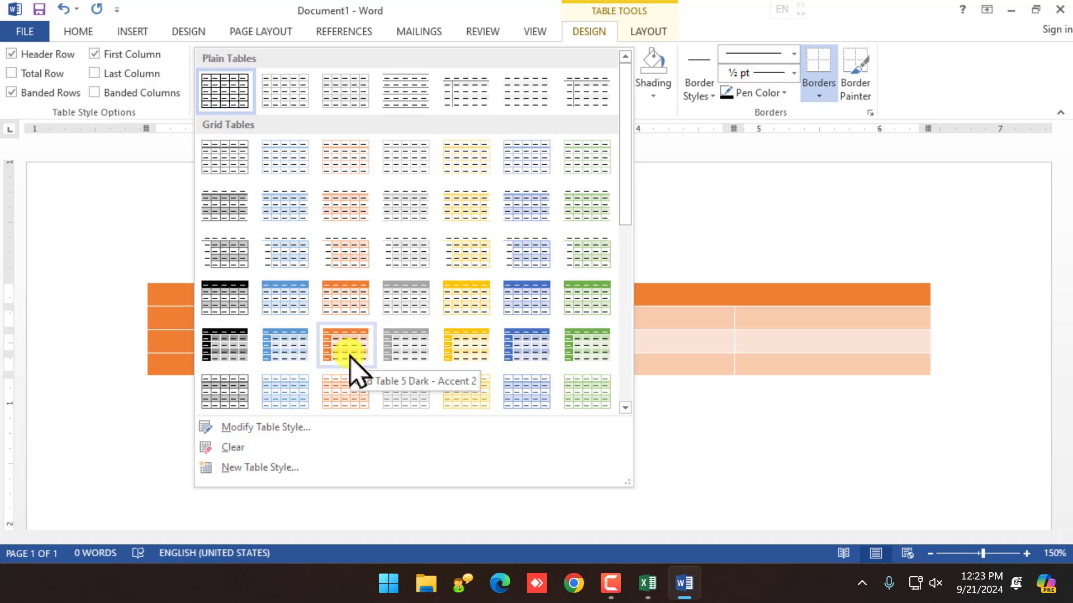
{"action": "left_click", "coordinate": [347, 301]}
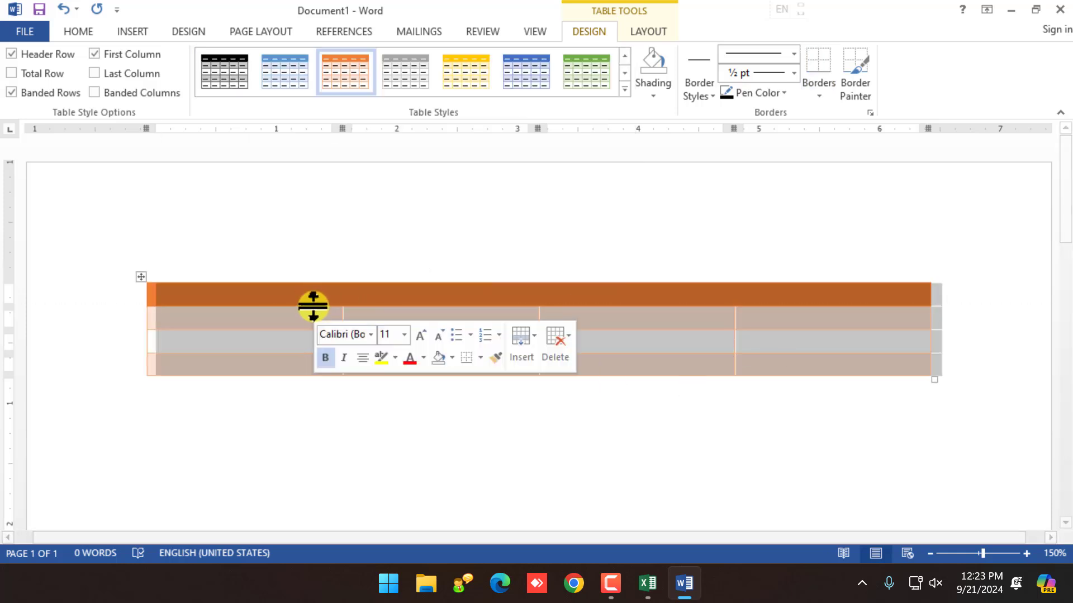
Step: Enter 1 and 2 in the first column and extend the table to six rows
{"action": "left_click", "coordinate": [314, 297]}
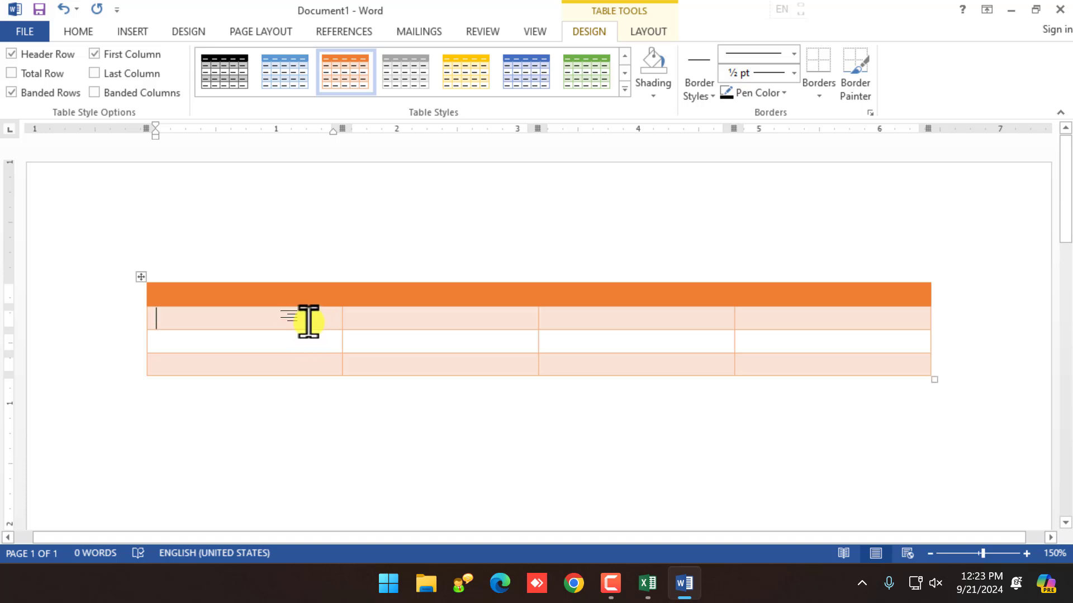
{"action": "left_click", "coordinate": [308, 342]}
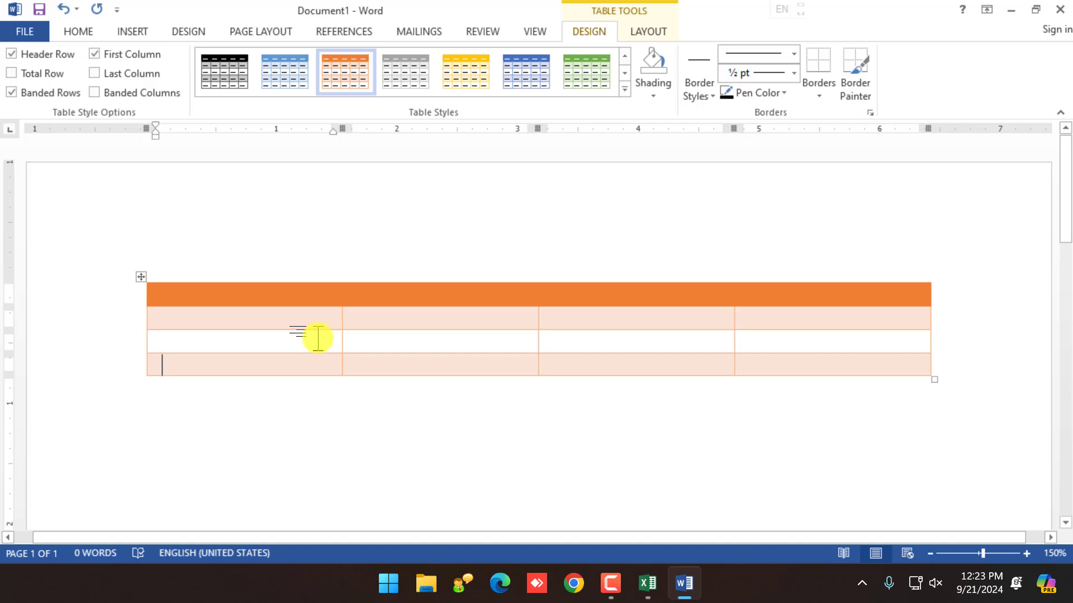
{"action": "key", "text": "Tab"}
{"action": "left_click", "coordinate": [244, 341]}
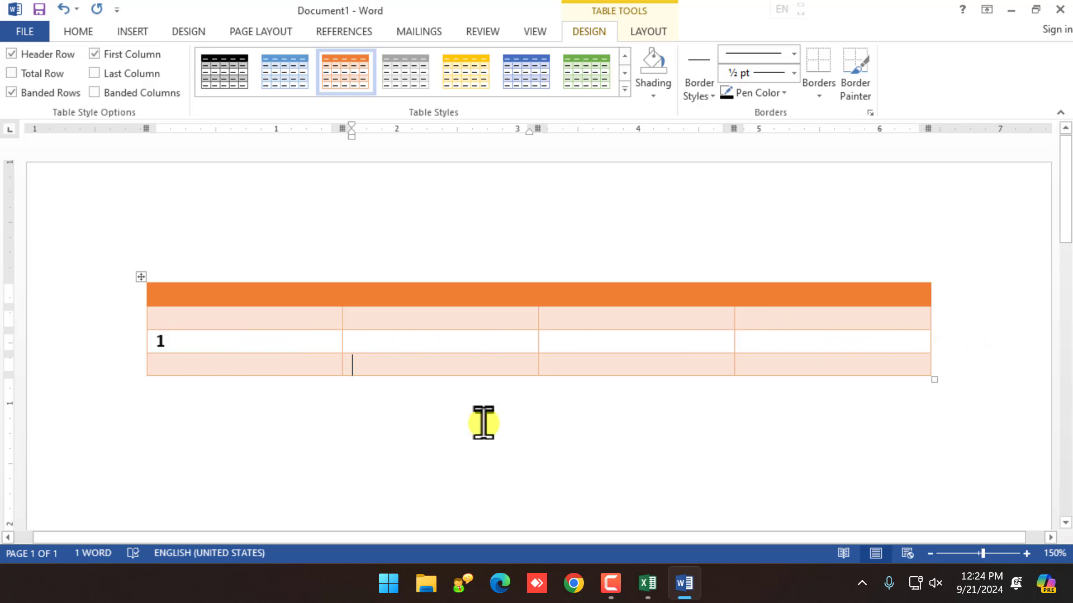
{"action": "key", "text": "Left"}
{"action": "type", "text": "2"}
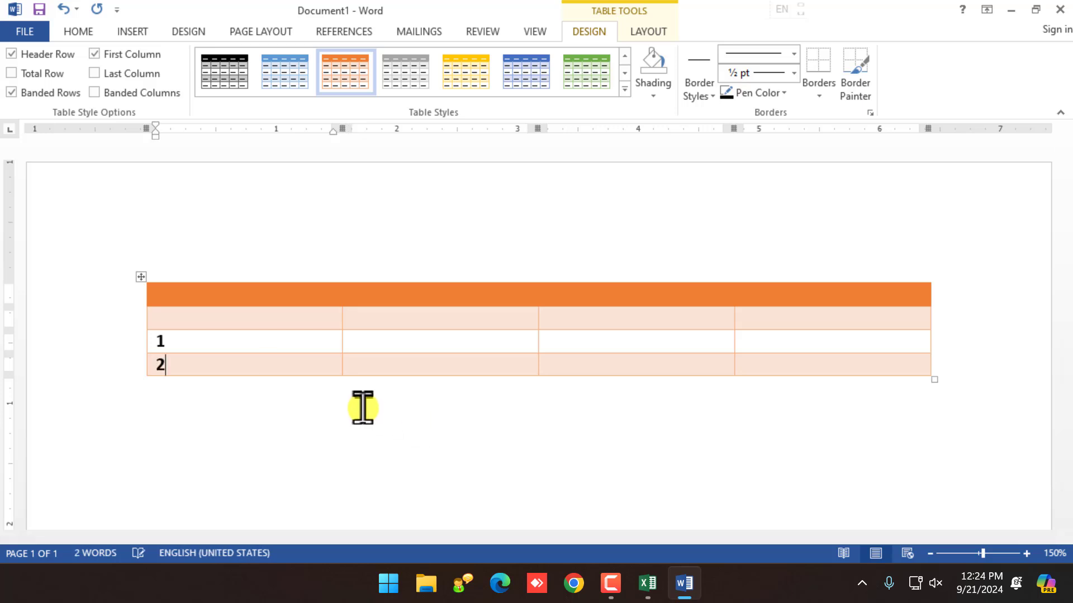
{"action": "key", "text": "Tab"}
{"action": "key", "text": "Tab"}
{"action": "key", "text": "Tab"}
{"action": "key", "text": "Tab"}
{"action": "key", "text": "Tab"}
{"action": "key", "text": "Tab"}
{"action": "key", "text": "Tab"}
{"action": "key", "text": "Tab"}
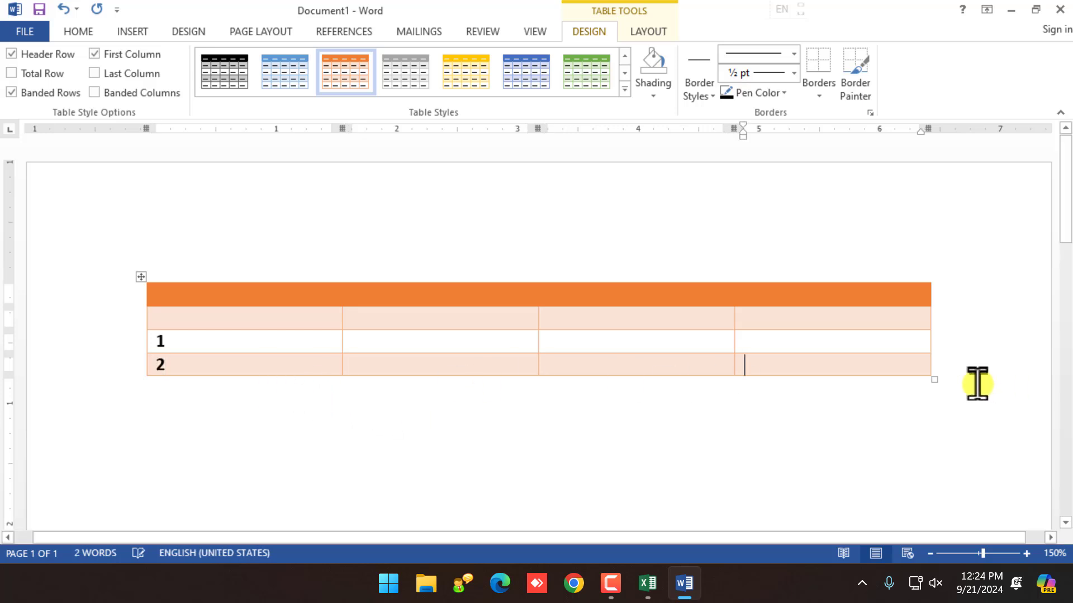
Step: Keep the orange table style and switch back to the Excel workbook
{"action": "left_click", "coordinate": [141, 277]}
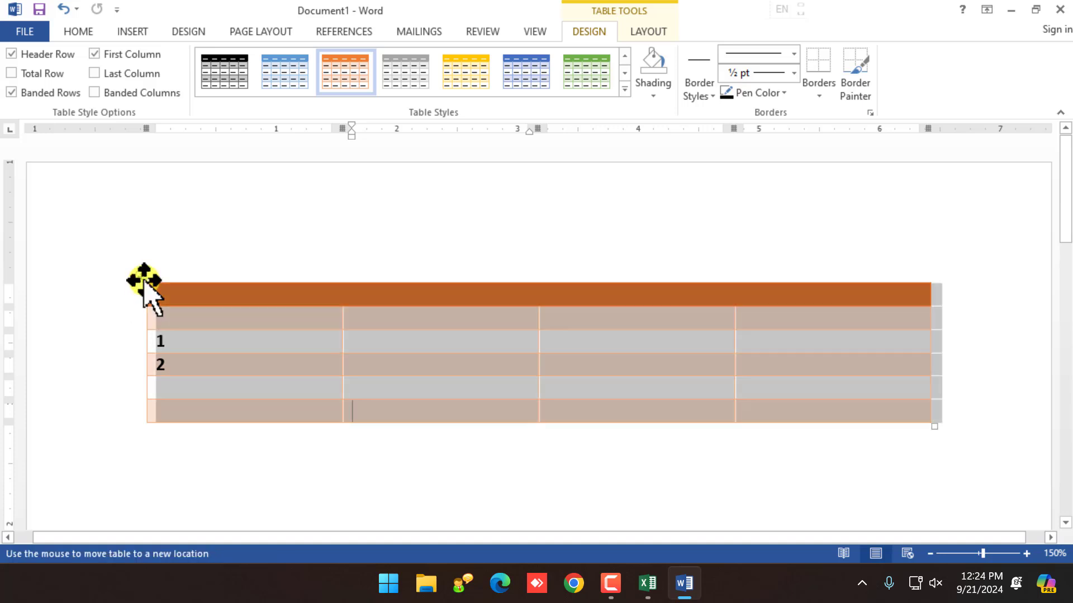
{"action": "left_click", "coordinate": [624, 89]}
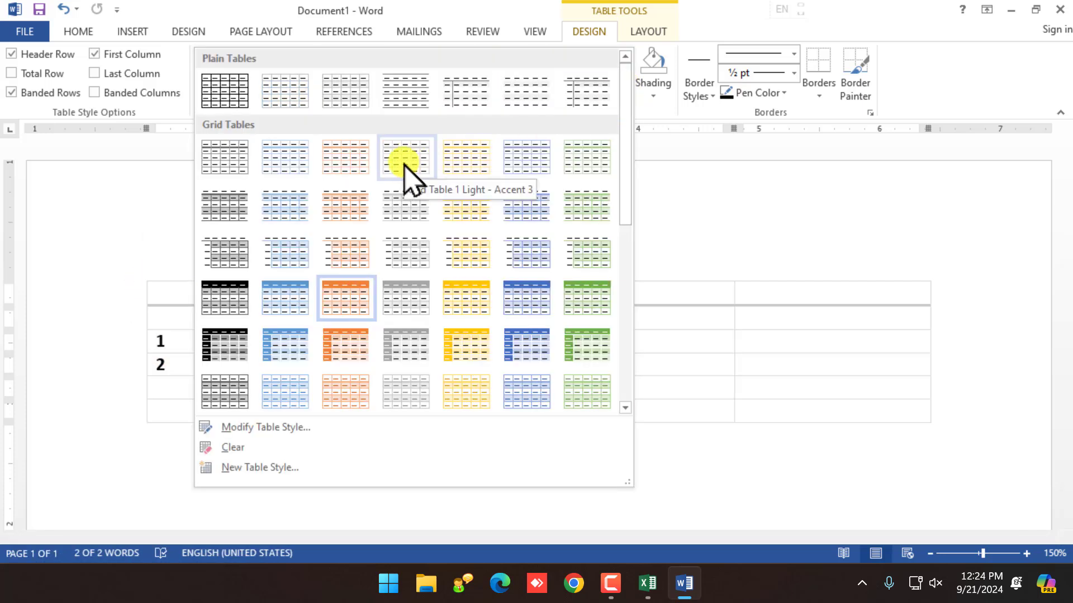
{"action": "left_click", "coordinate": [829, 516]}
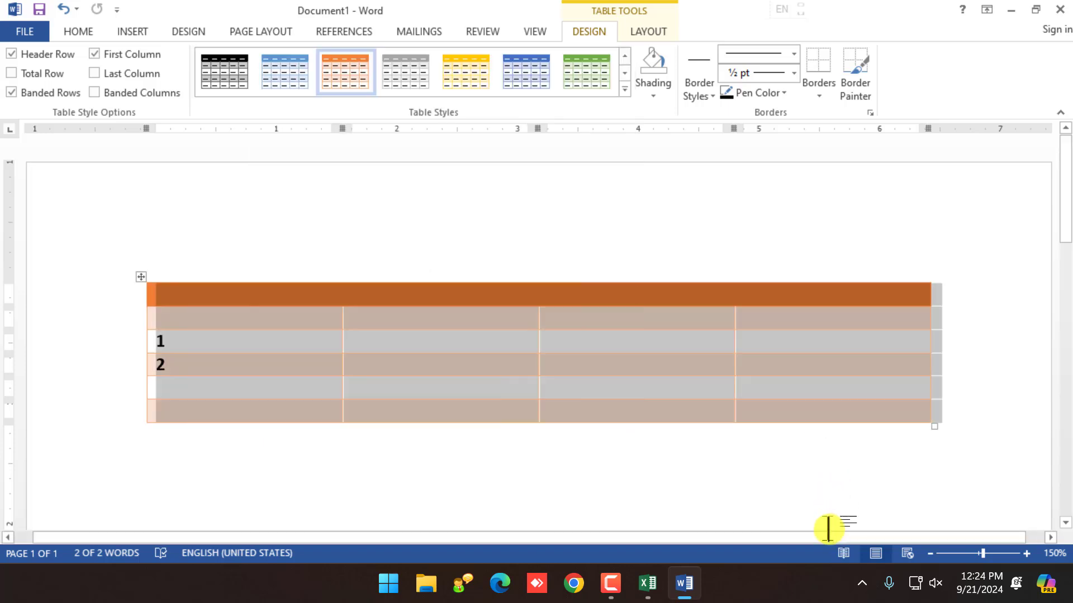
{"action": "left_click", "coordinate": [662, 585]}
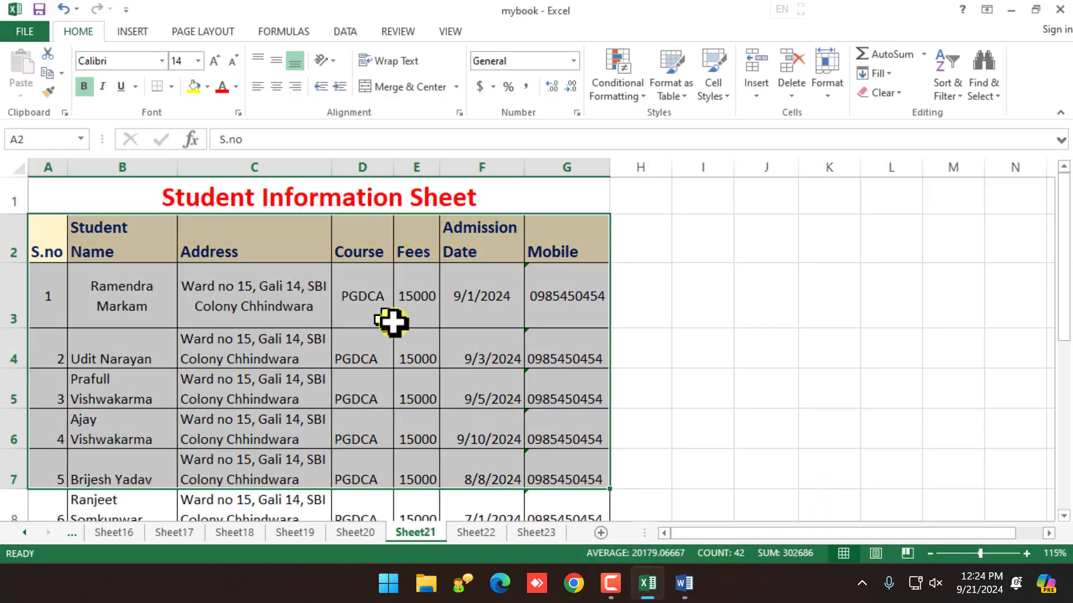
Step: Select the student table from A2 through G17, headers to last record
{"action": "left_click_drag", "start_coordinate": [62, 246], "coordinate": [538, 413]}
{"action": "scroll", "coordinate": [537, 413], "scroll_direction": "up", "scroll_amount": 4}
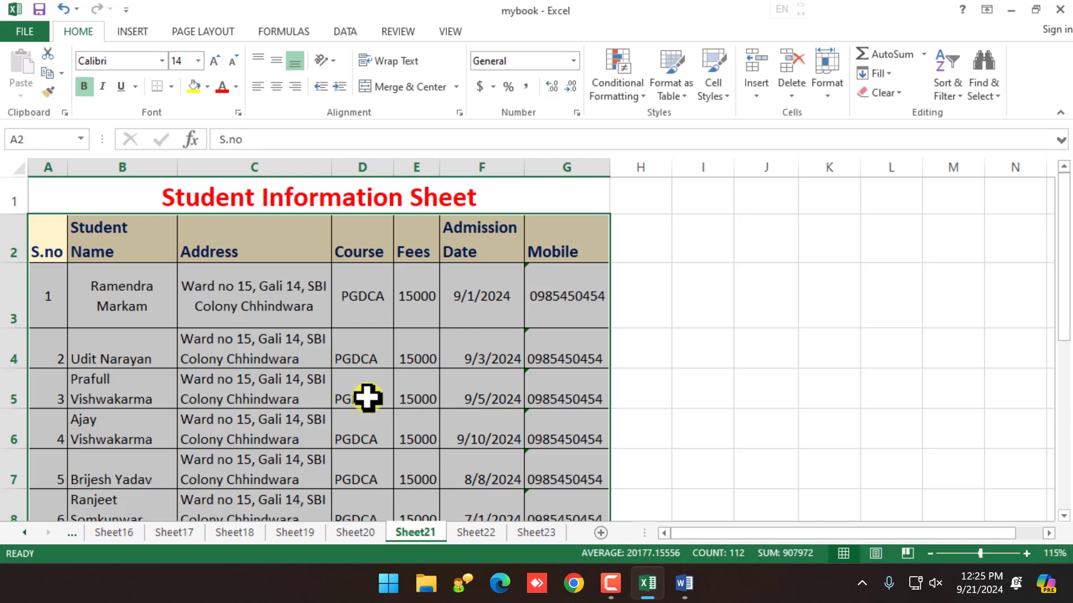
{"action": "left_click", "coordinate": [673, 94]}
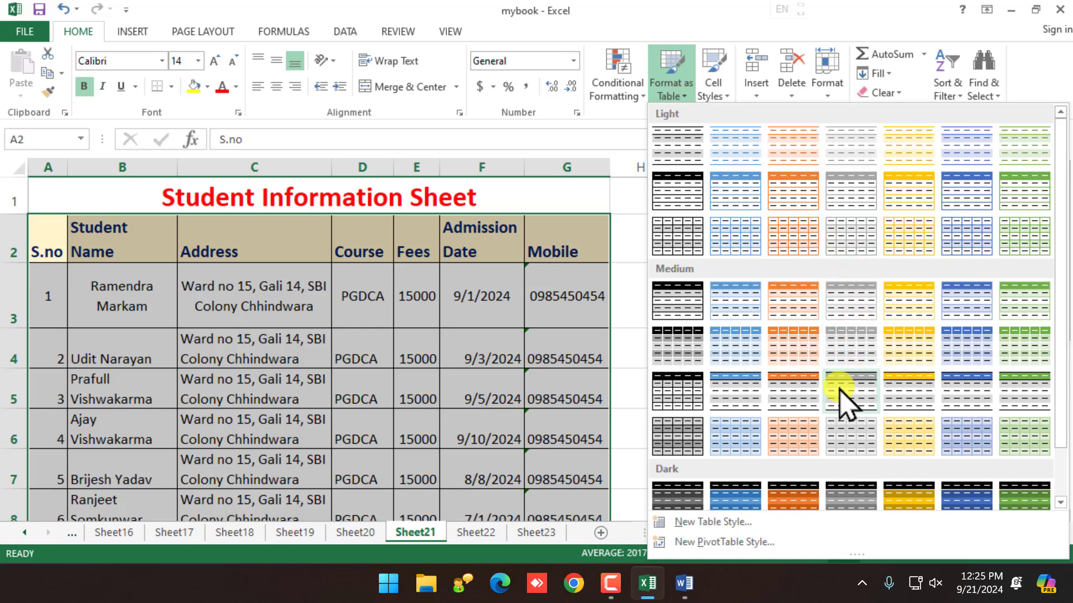
{"action": "left_click", "coordinate": [803, 357]}
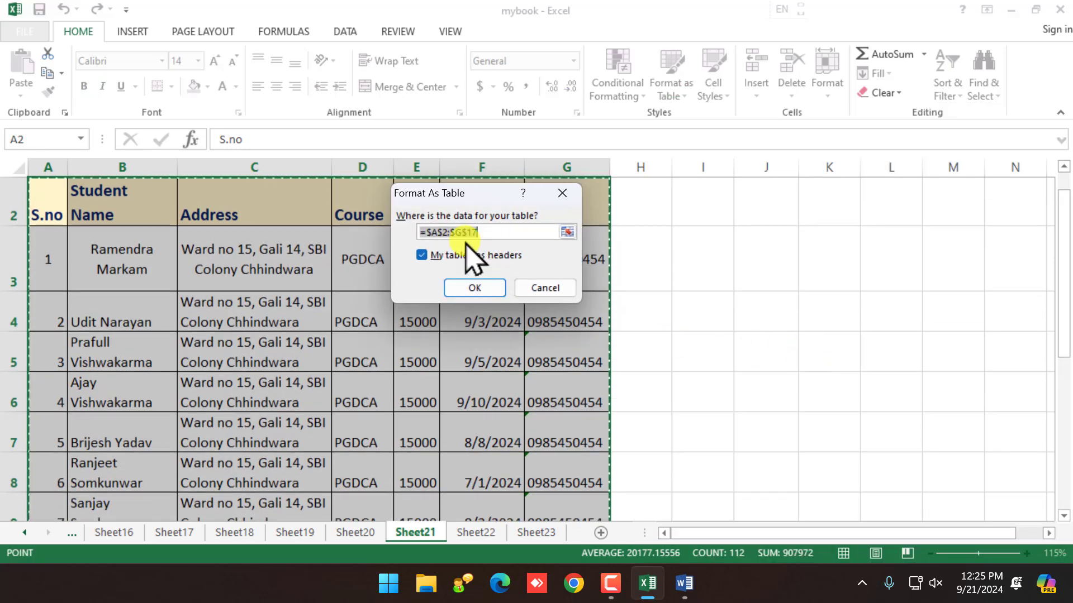
{"action": "left_click_drag", "start_coordinate": [458, 193], "coordinate": [476, 215]}
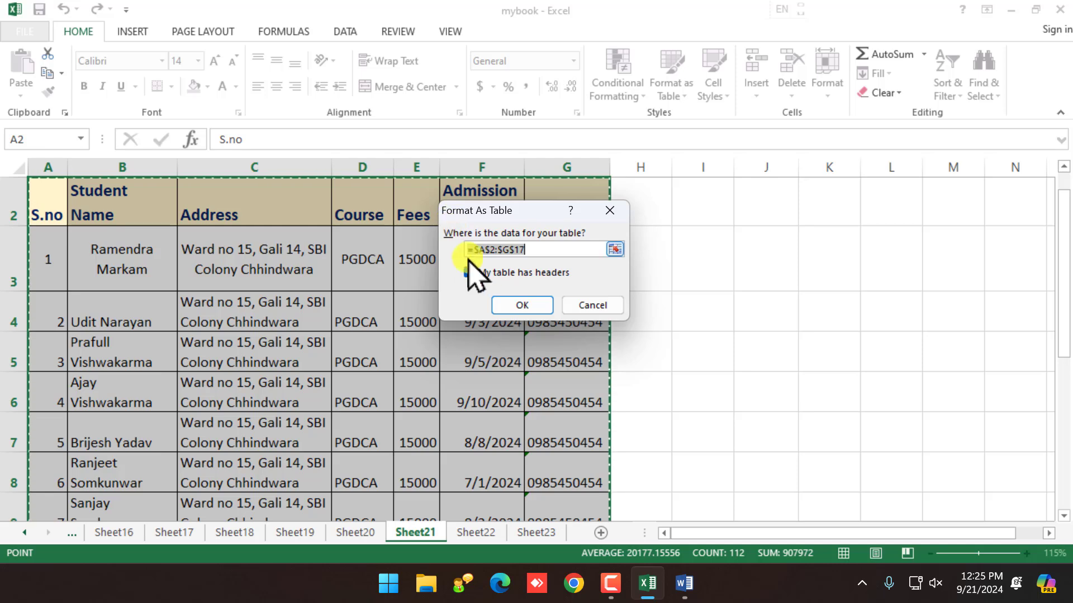
{"action": "left_click", "coordinate": [544, 247]}
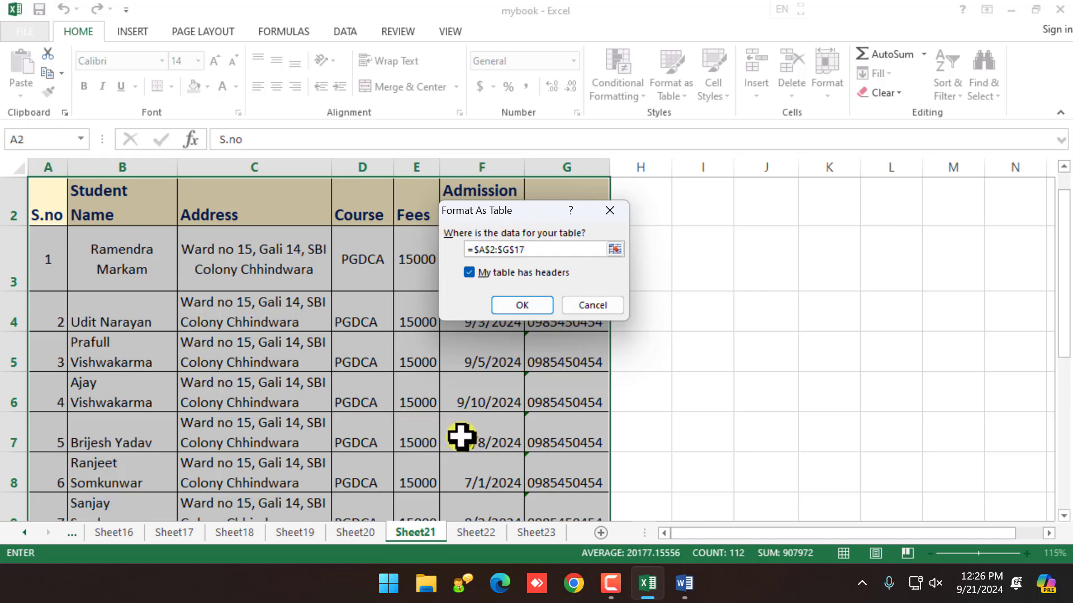
{"action": "left_click", "coordinate": [523, 307]}
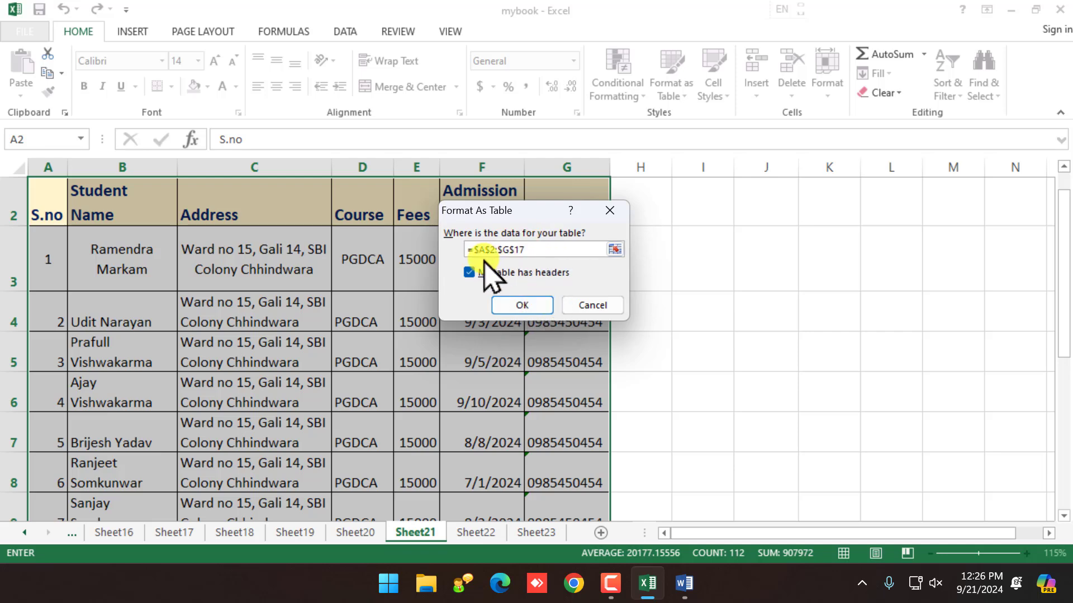
{"action": "left_click_drag", "start_coordinate": [526, 250], "coordinate": [448, 251]}
{"action": "left_click_drag", "start_coordinate": [512, 309], "coordinate": [470, 300]}
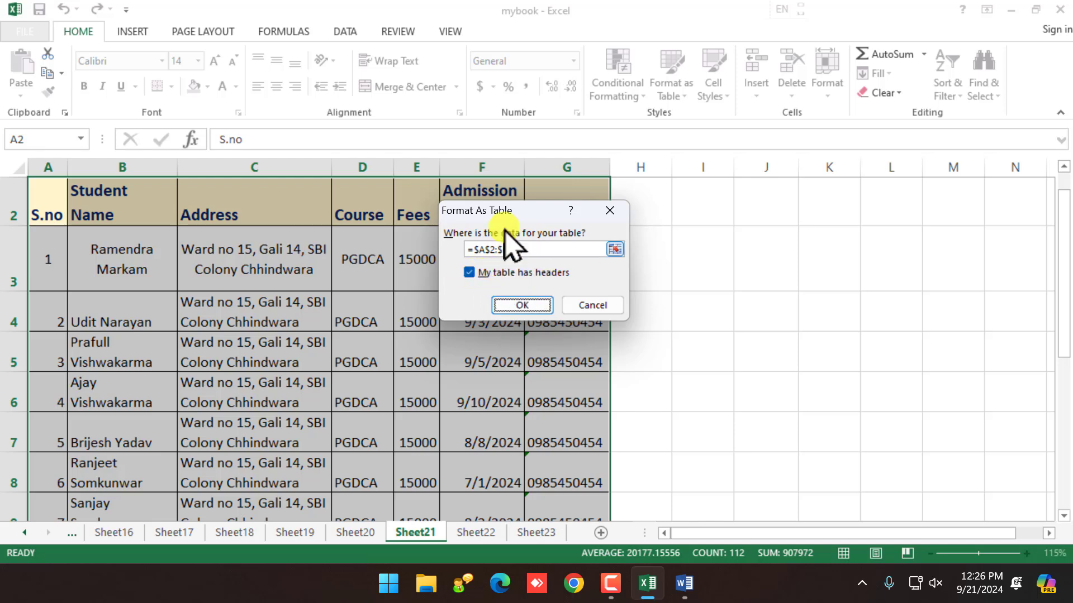
{"action": "left_click_drag", "start_coordinate": [504, 210], "coordinate": [505, 270]}
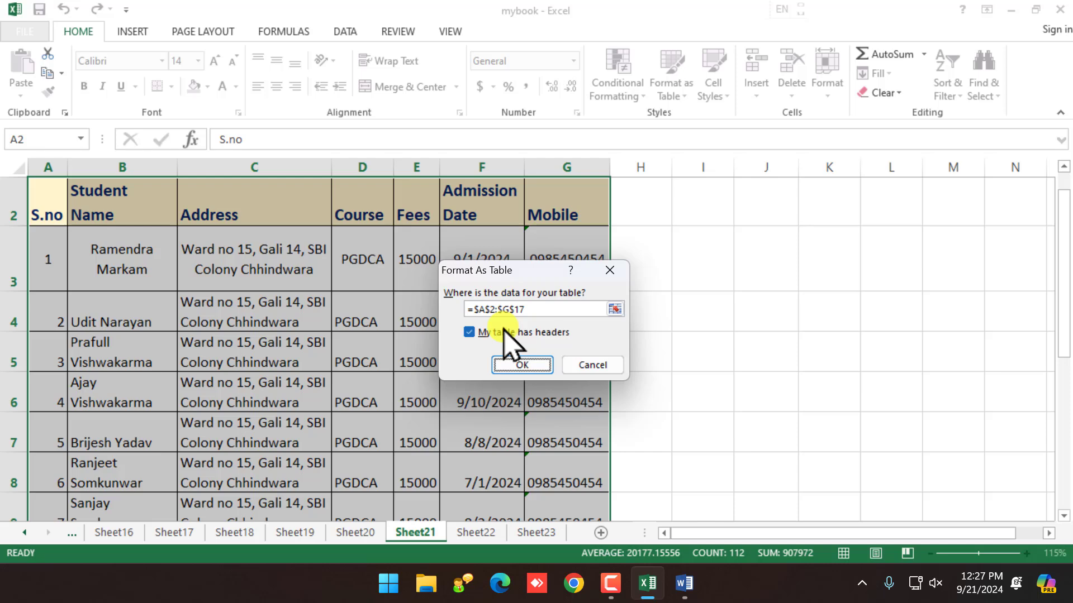
Step: Create Table1 from A2:G17 with orange banded rows
{"action": "left_click", "coordinate": [522, 365]}
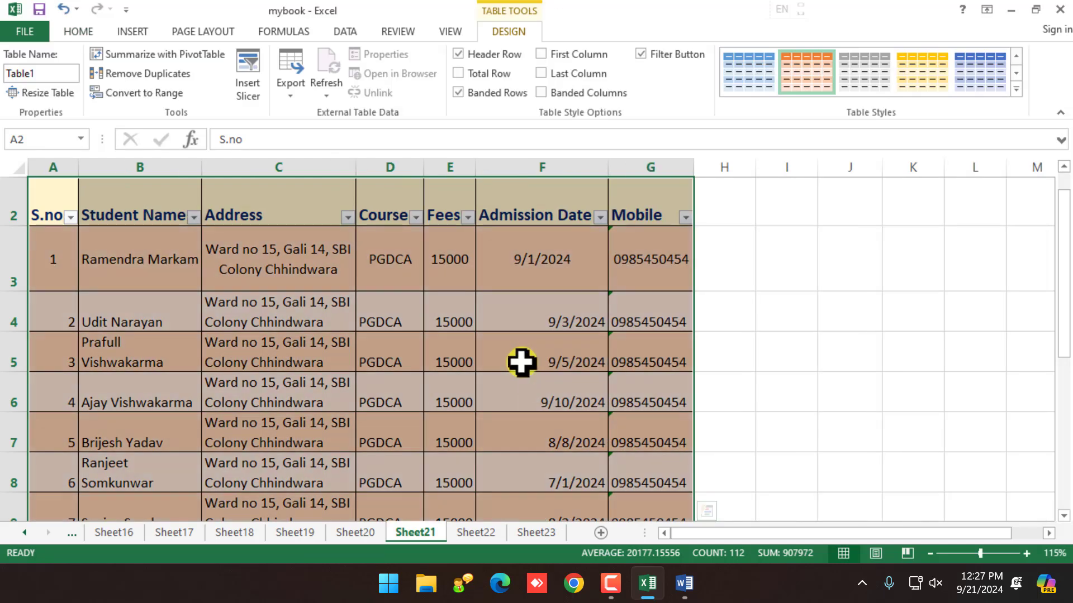
{"action": "left_click", "coordinate": [448, 352]}
{"action": "scroll", "coordinate": [269, 321], "scroll_direction": "up", "scroll_amount": 1}
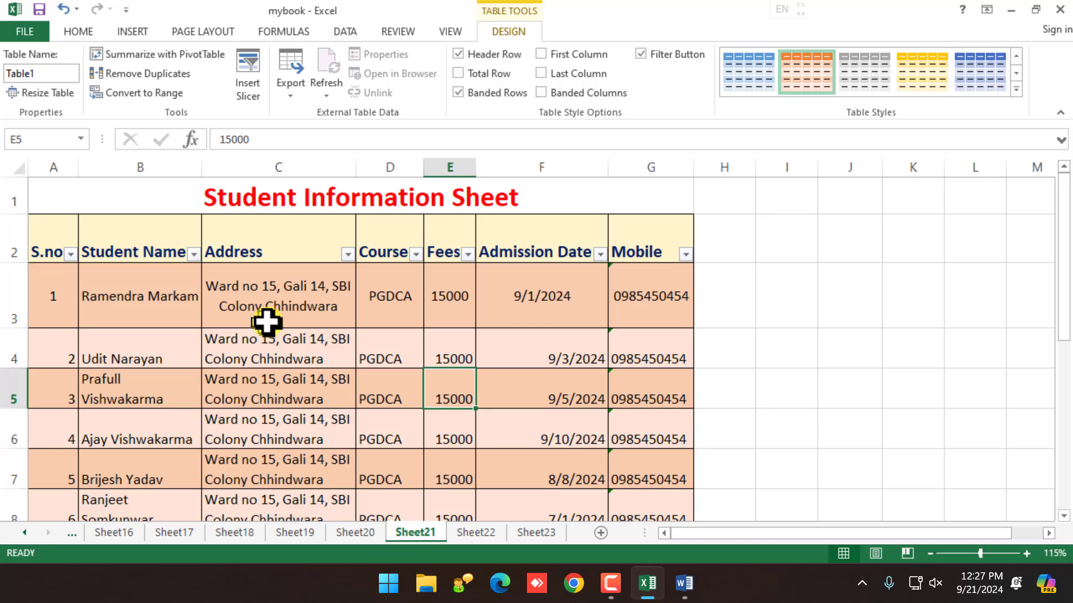
Step: Give the header row A2:G2 a dark blue fill with white font
{"action": "left_click_drag", "start_coordinate": [53, 246], "coordinate": [631, 255]}
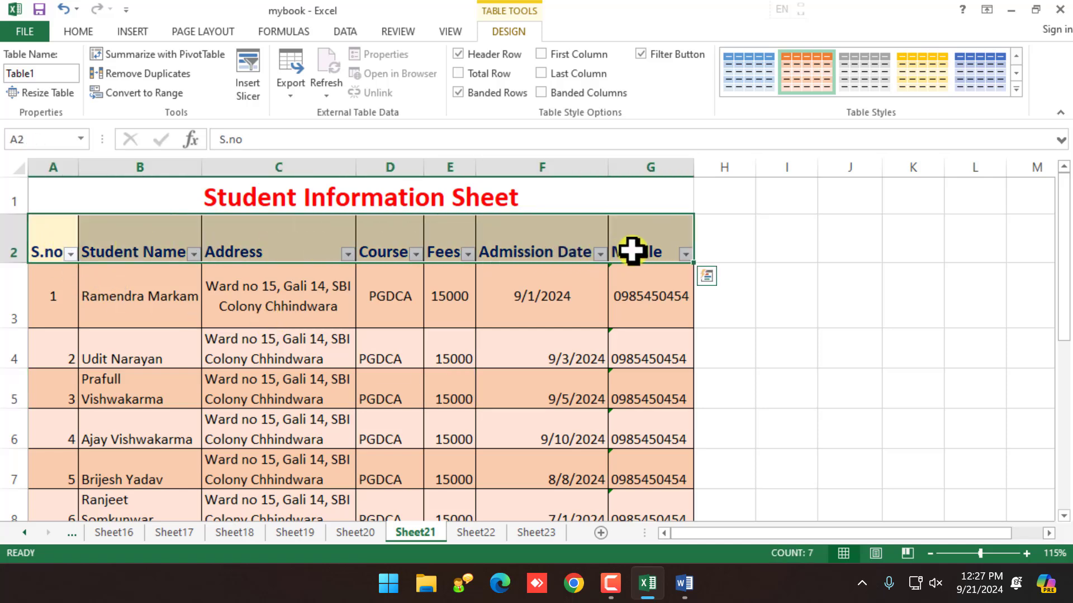
{"action": "left_click", "coordinate": [85, 33]}
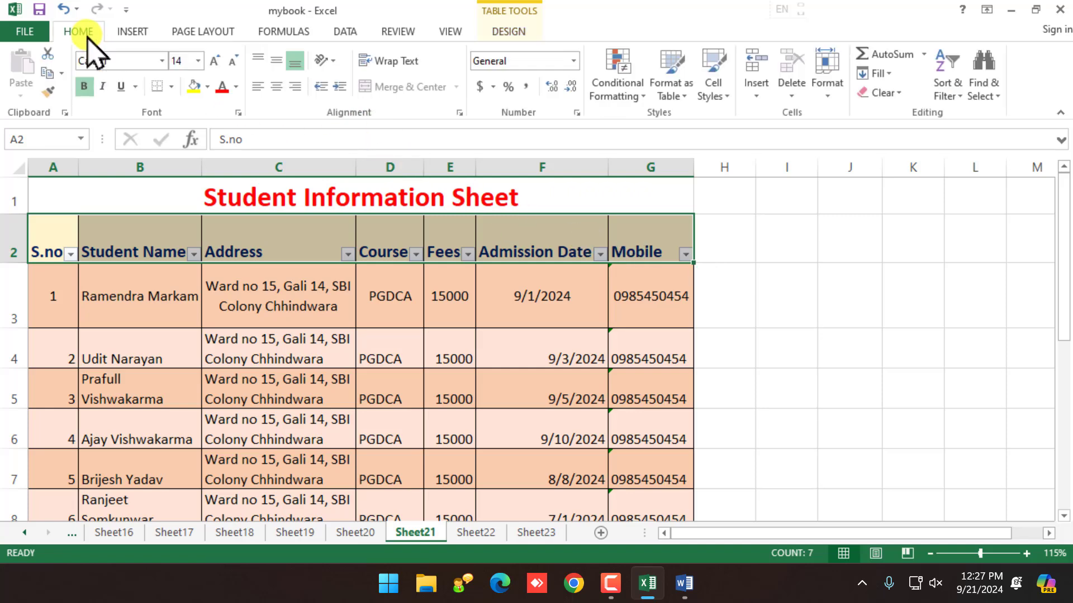
{"action": "left_click", "coordinate": [207, 86]}
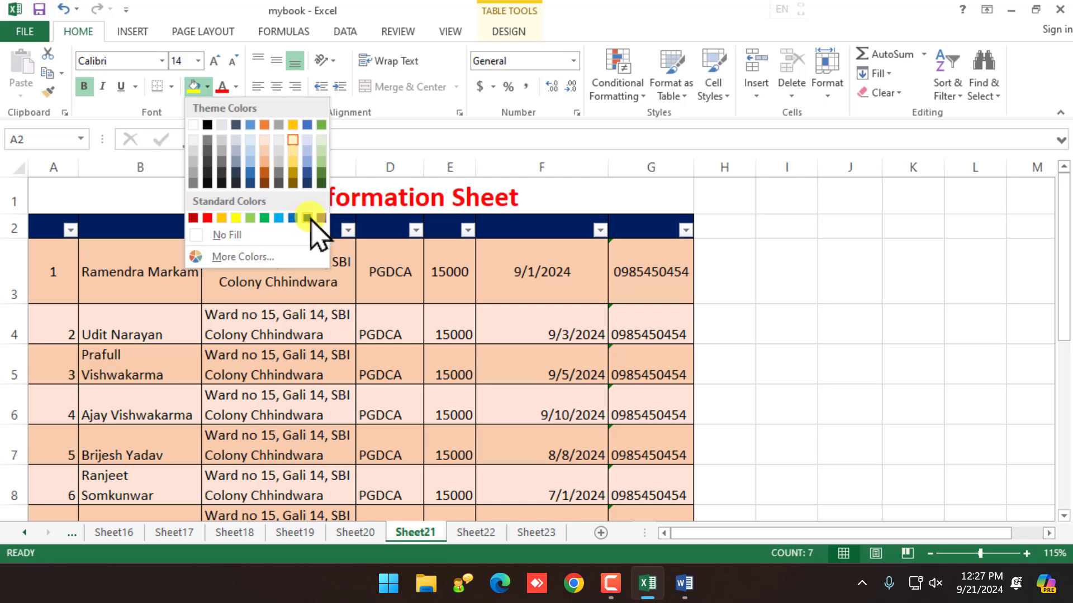
{"action": "left_click", "coordinate": [306, 218]}
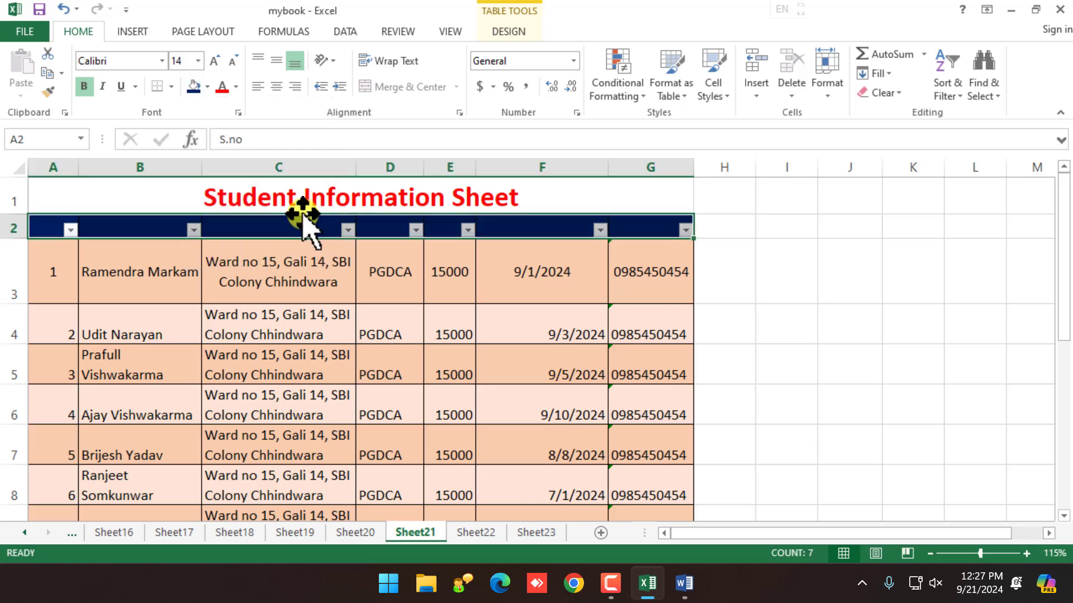
{"action": "left_click", "coordinate": [236, 87]}
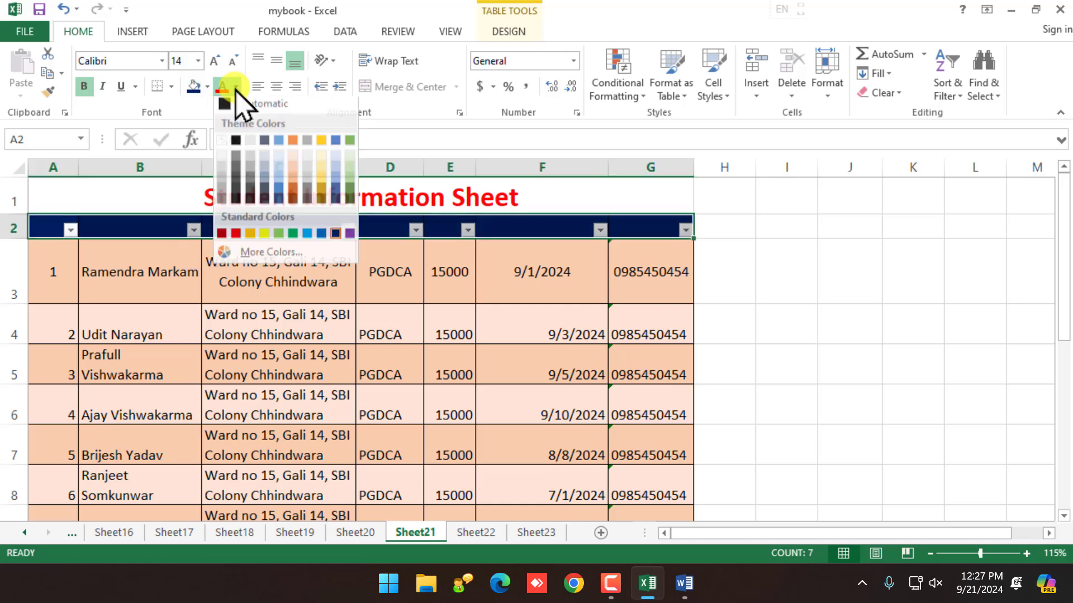
{"action": "left_click", "coordinate": [222, 139]}
{"action": "left_click", "coordinate": [340, 325]}
{"action": "left_click", "coordinate": [464, 338]}
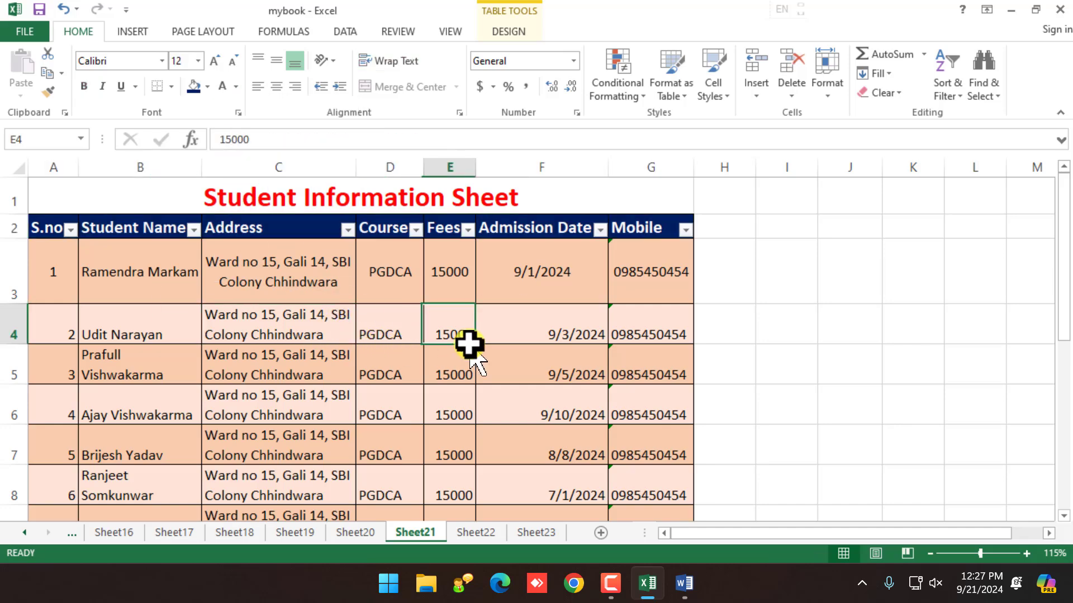
{"action": "left_click", "coordinate": [521, 324]}
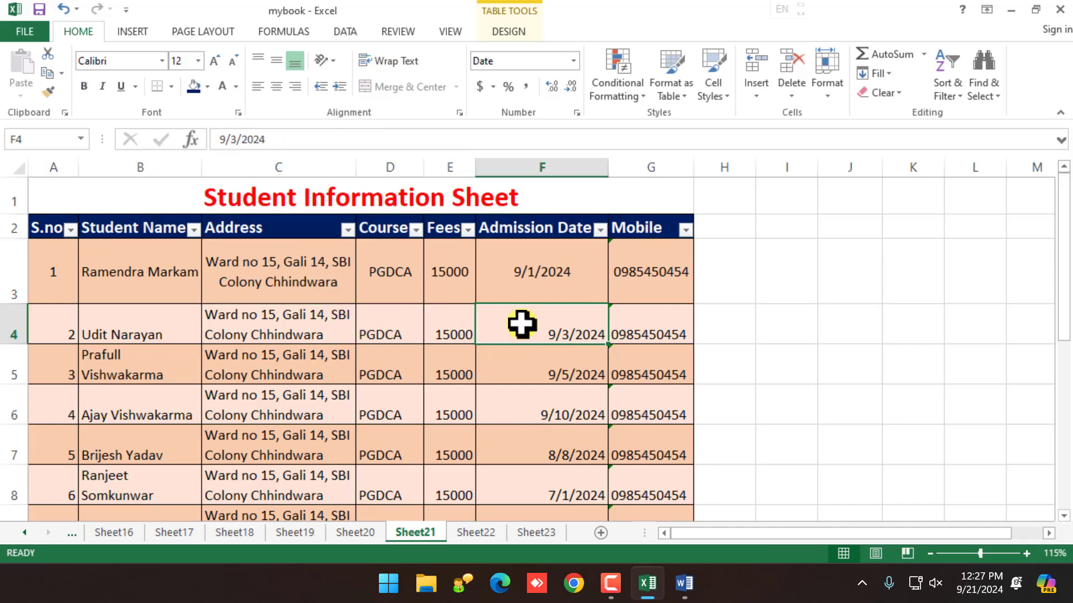
{"action": "scroll", "coordinate": [79, 268], "scroll_direction": "up", "scroll_amount": 3, "text": "ctrl"}
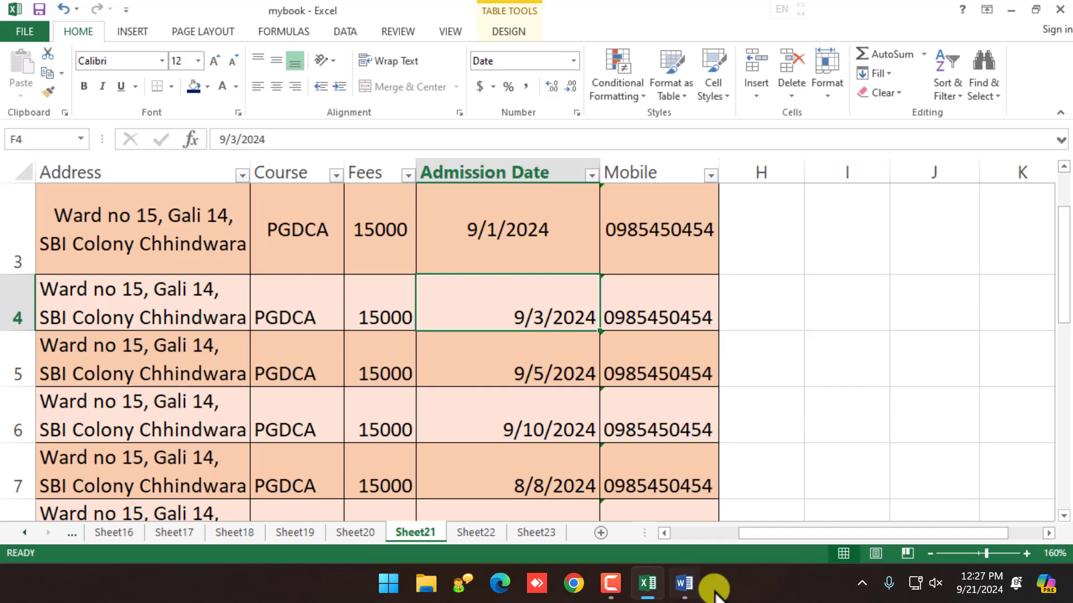
{"action": "scroll", "coordinate": [698, 546], "scroll_direction": "left", "scroll_amount": 2}
{"action": "scroll", "coordinate": [352, 314], "scroll_direction": "up", "scroll_amount": 1}
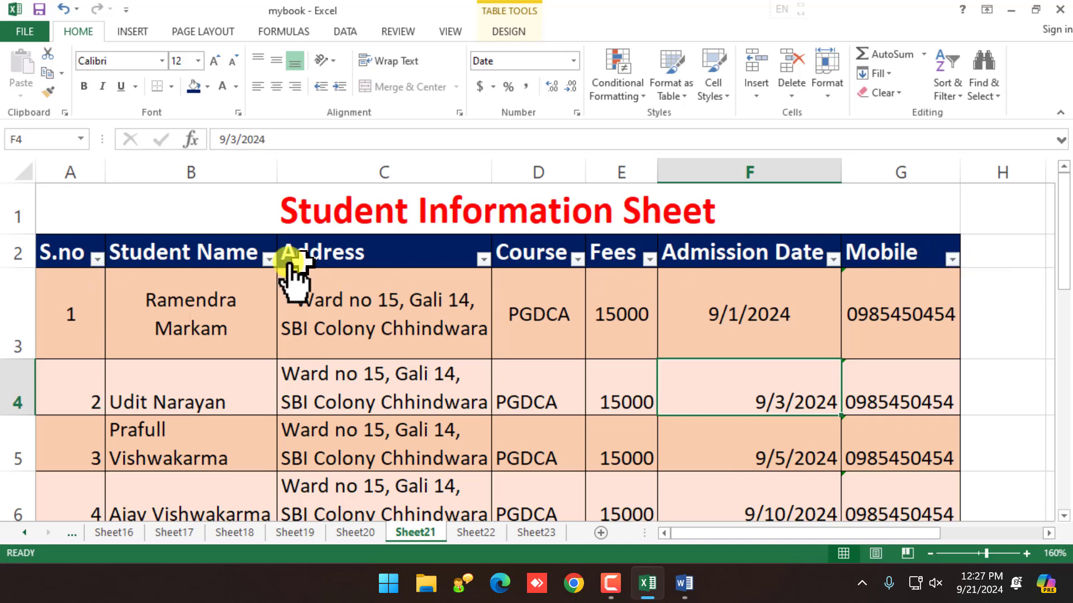
{"action": "left_click", "coordinate": [680, 283]}
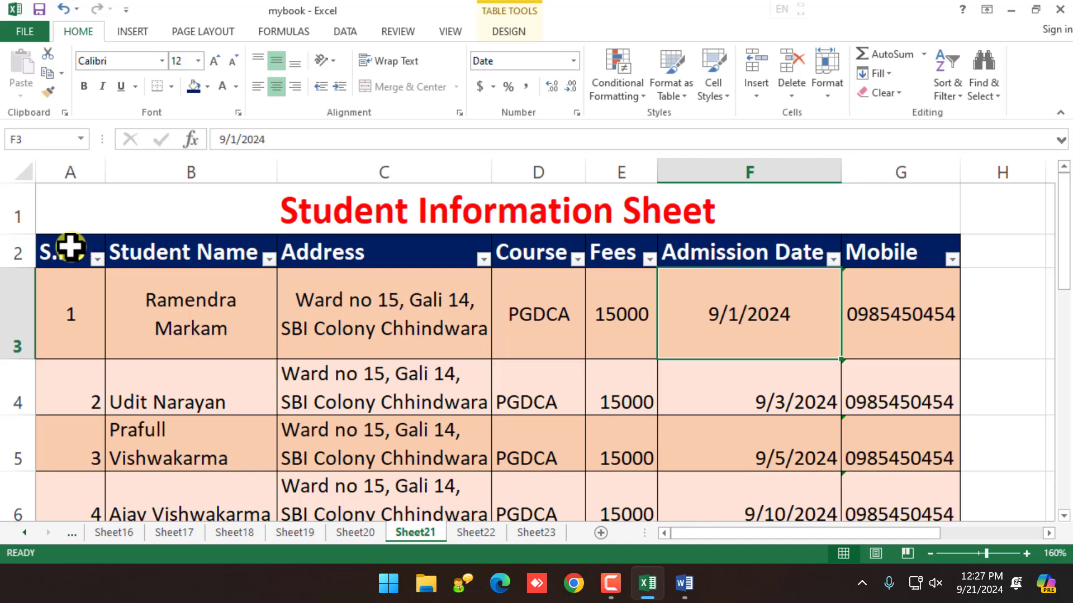
{"action": "left_click_drag", "start_coordinate": [71, 247], "coordinate": [883, 454]}
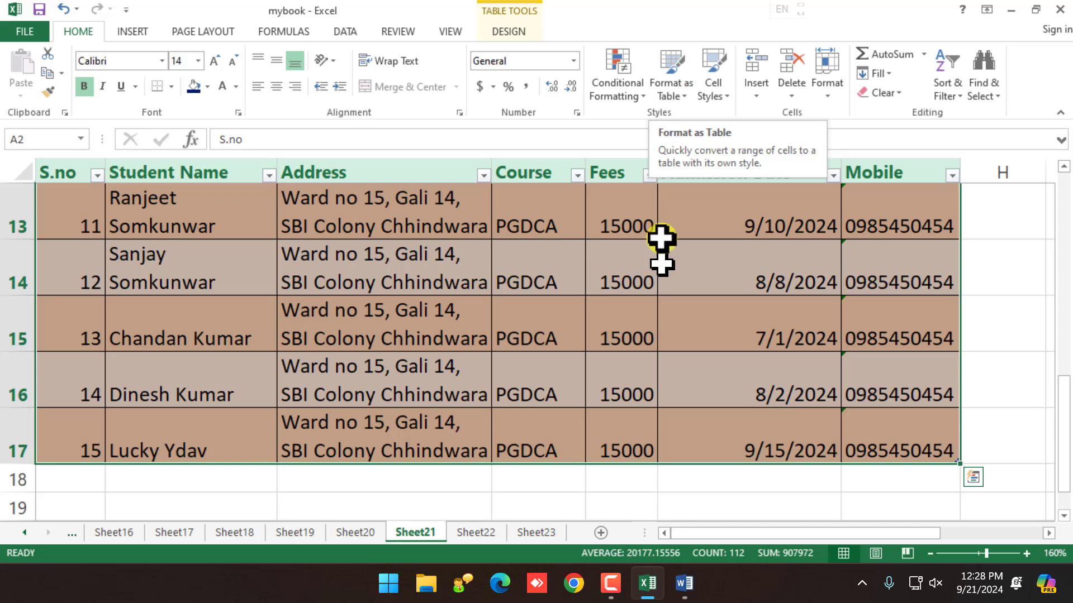
{"action": "left_click", "coordinate": [662, 328]}
{"action": "scroll", "coordinate": [558, 321], "scroll_direction": "up", "scroll_amount": 5}
{"action": "scroll", "coordinate": [429, 186], "scroll_direction": "down", "scroll_amount": 2}
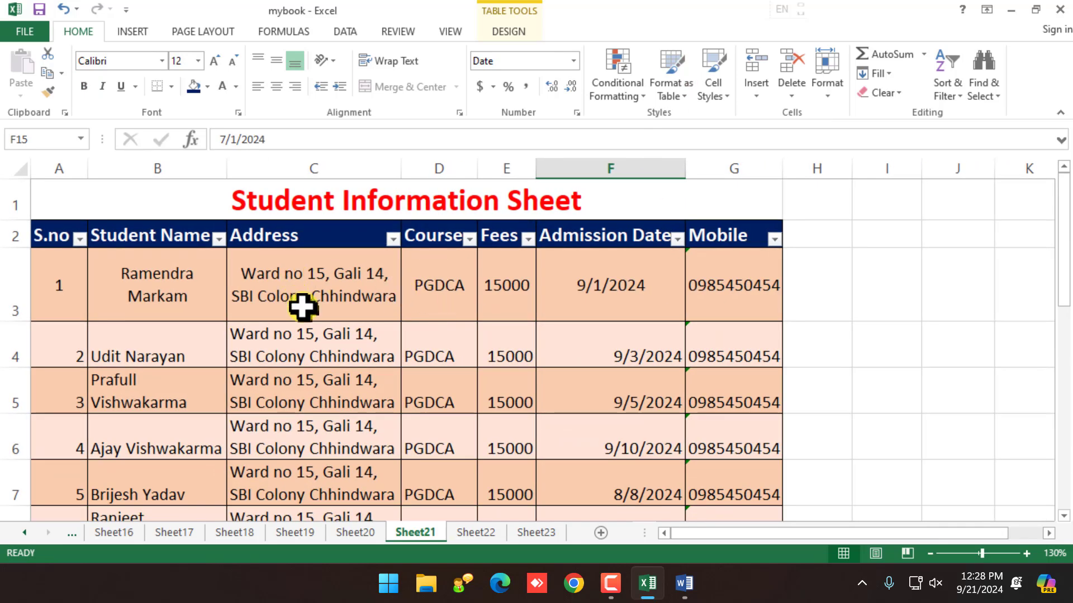
{"action": "left_click", "coordinate": [321, 335]}
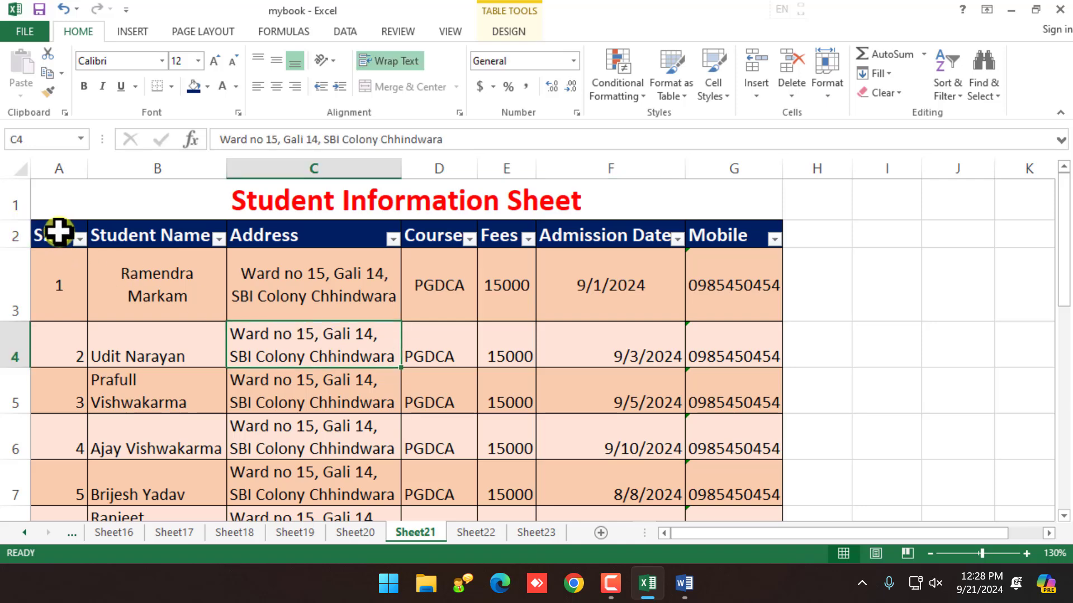
{"action": "left_click_drag", "start_coordinate": [58, 230], "coordinate": [737, 230]}
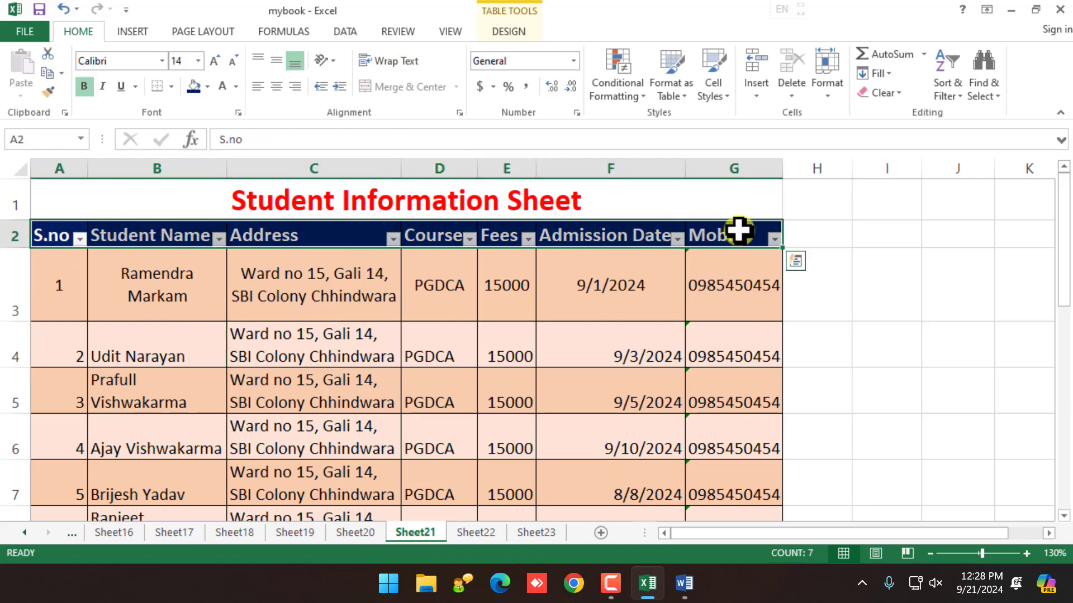
Step: Apply the Accent2 cell style to header row A2:G2, then select the whole table A2:G17
{"action": "left_click", "coordinate": [719, 99]}
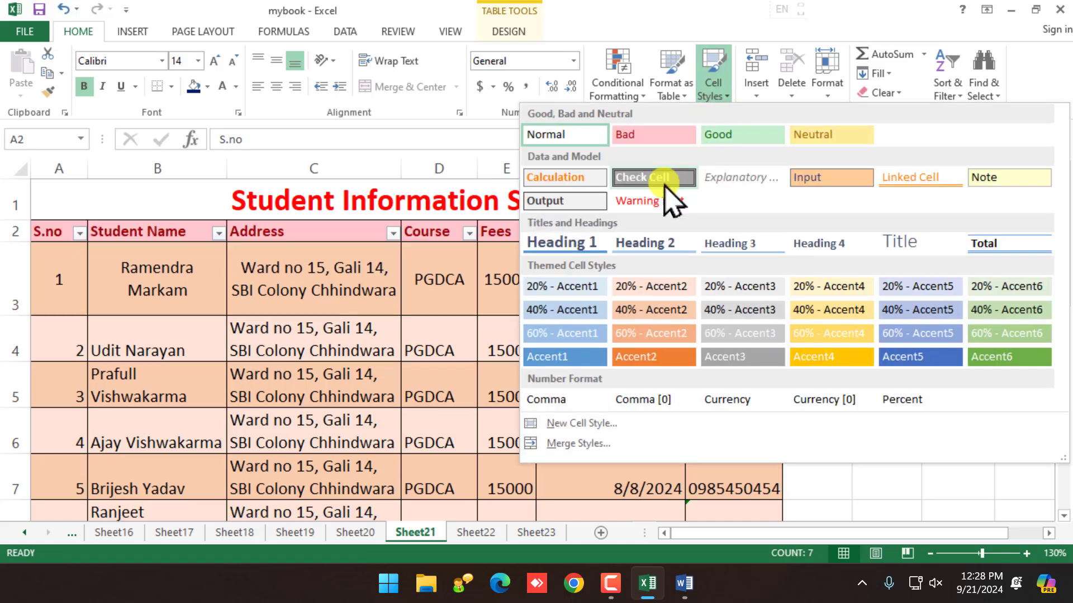
{"action": "left_click", "coordinate": [642, 357]}
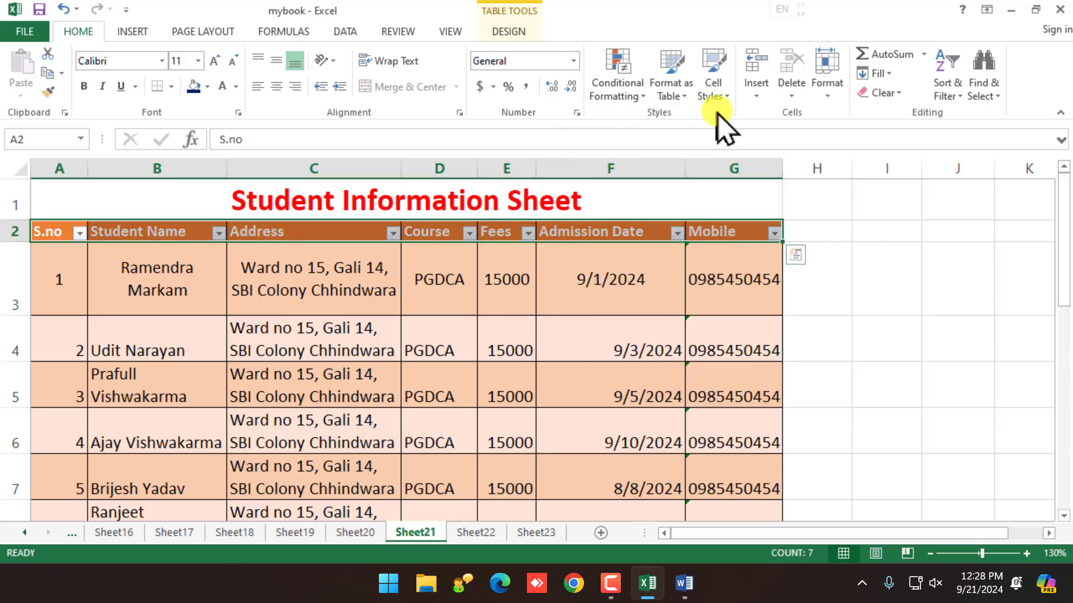
{"action": "left_click", "coordinate": [717, 94]}
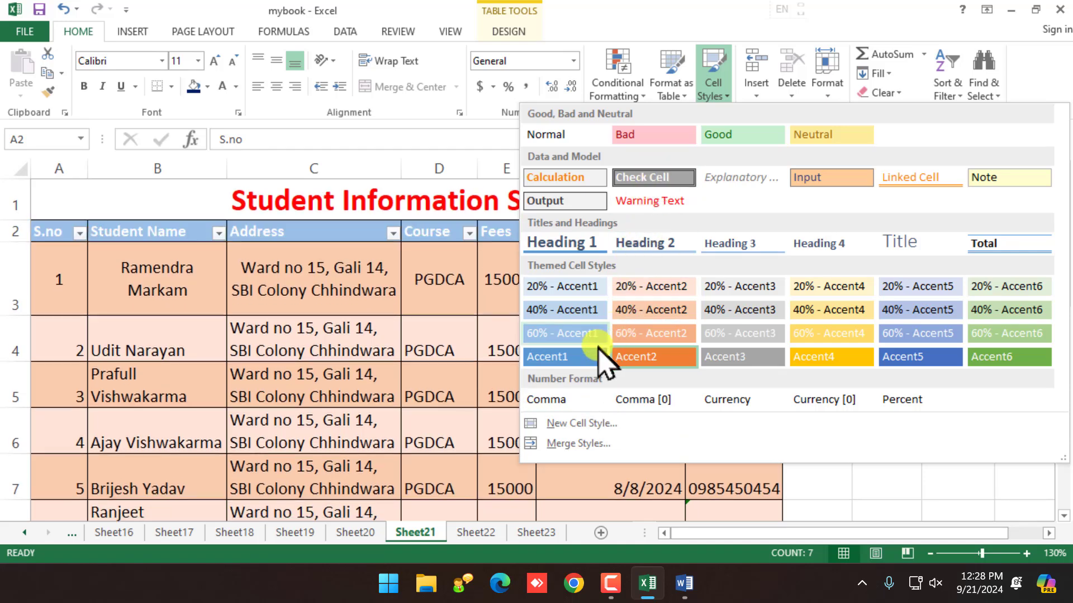
{"action": "left_click", "coordinate": [615, 358]}
{"action": "left_click", "coordinate": [492, 371]}
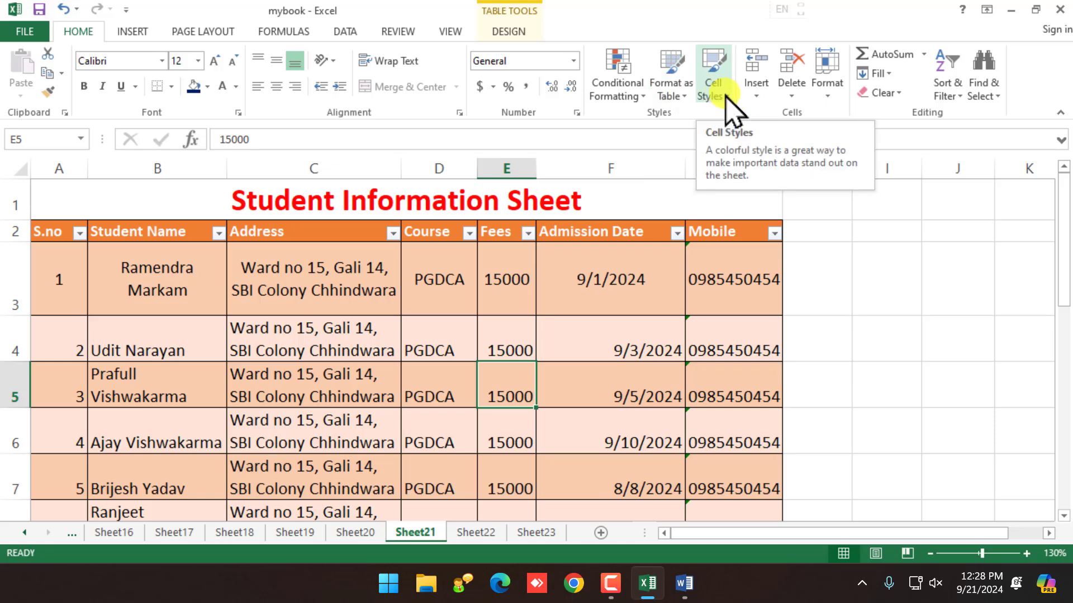
{"action": "left_click", "coordinate": [713, 84]}
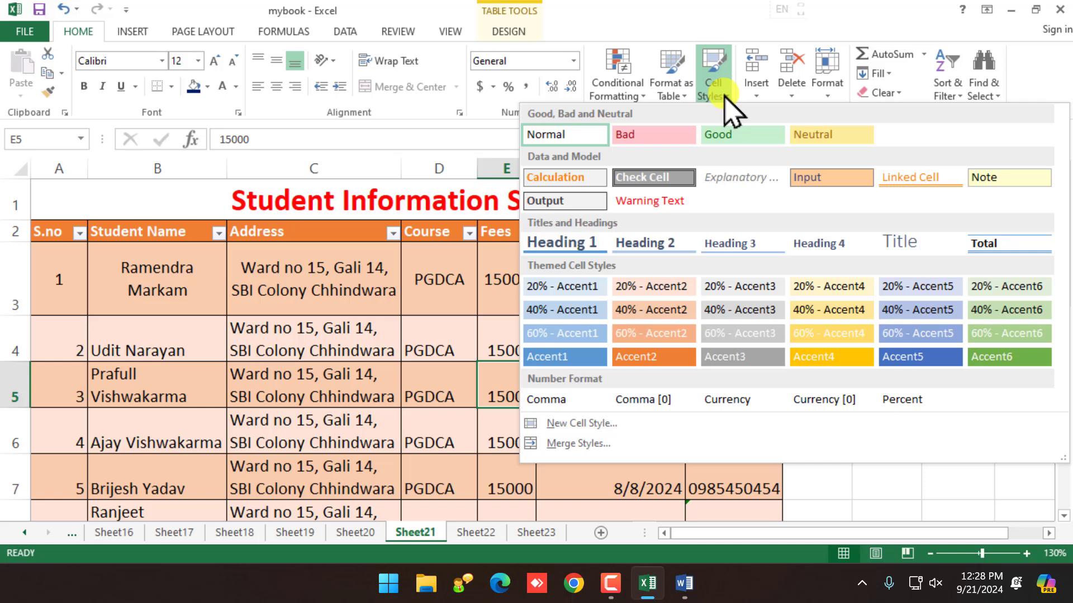
{"action": "left_click", "coordinate": [213, 272]}
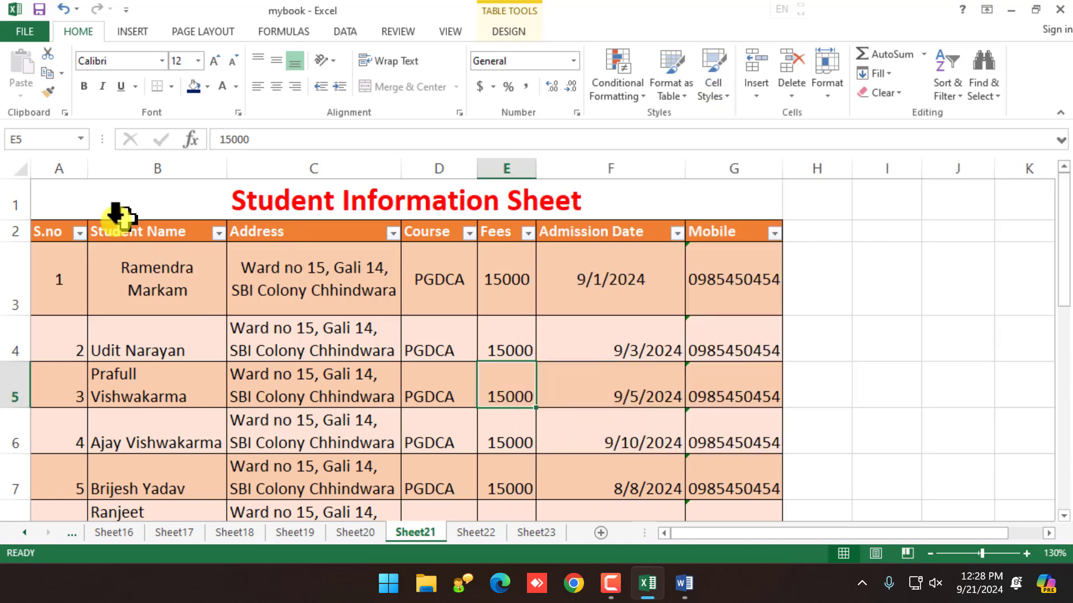
{"action": "left_click_drag", "start_coordinate": [48, 229], "coordinate": [730, 423]}
Step: Switch the table to the first Medium table style
{"action": "left_click", "coordinate": [684, 92]}
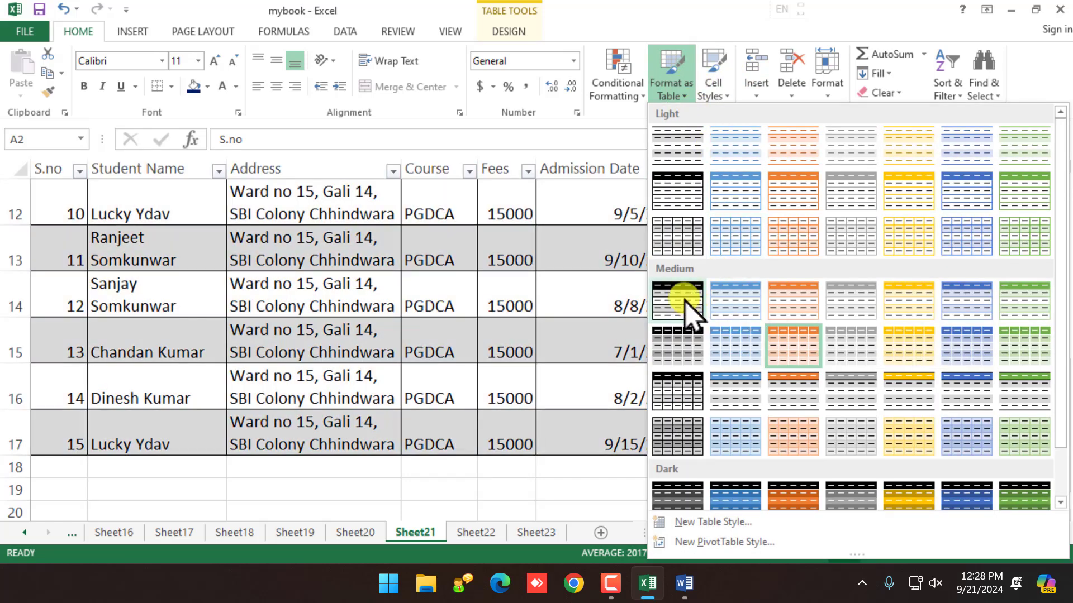
{"action": "left_click", "coordinate": [690, 303]}
{"action": "left_click", "coordinate": [475, 345]}
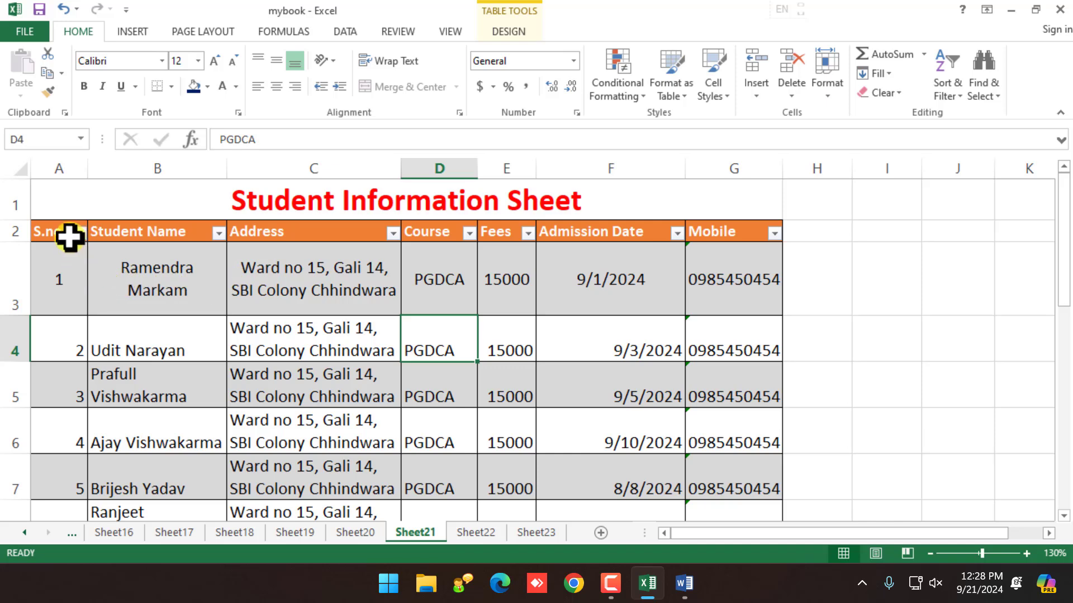
Step: Give header row A2:G2 the grey Accent3 cell style and raise its font from 11 to 12
{"action": "left_click_drag", "start_coordinate": [51, 229], "coordinate": [771, 230]}
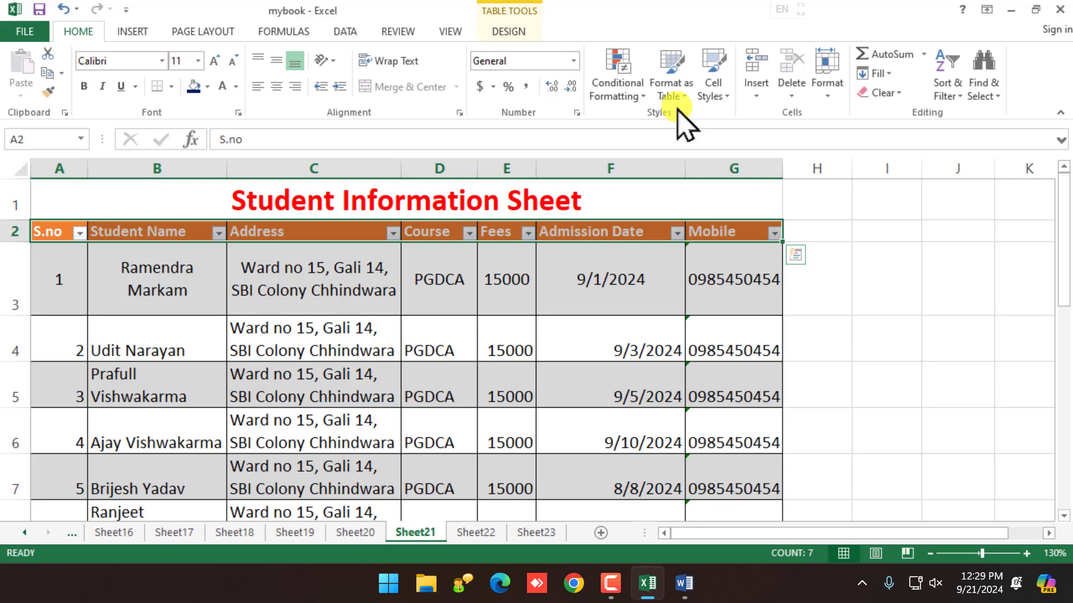
{"action": "left_click", "coordinate": [672, 89]}
{"action": "left_click", "coordinate": [712, 92]}
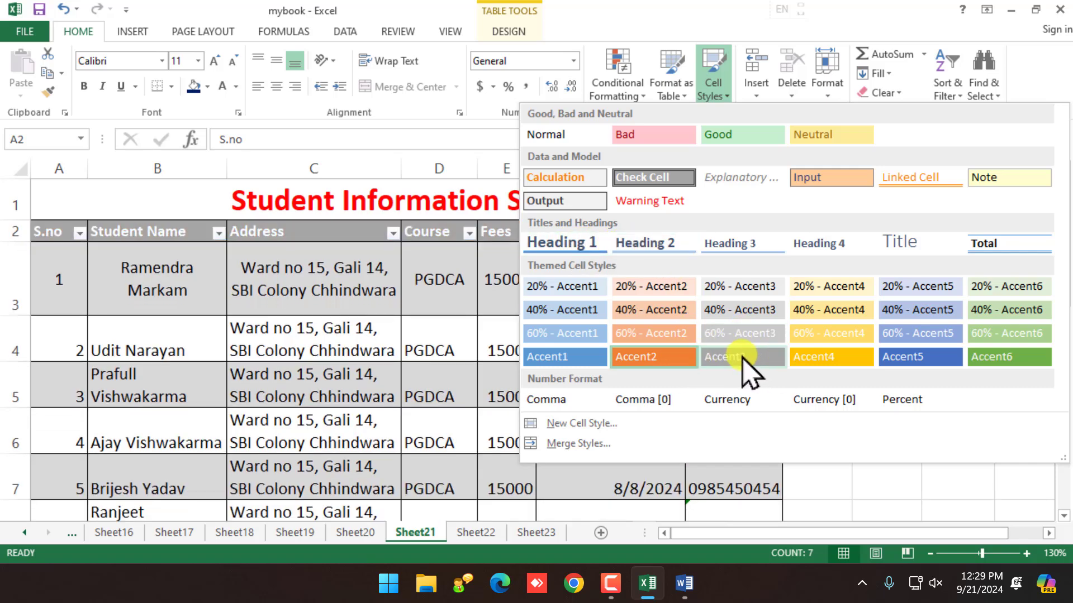
{"action": "left_click", "coordinate": [746, 357]}
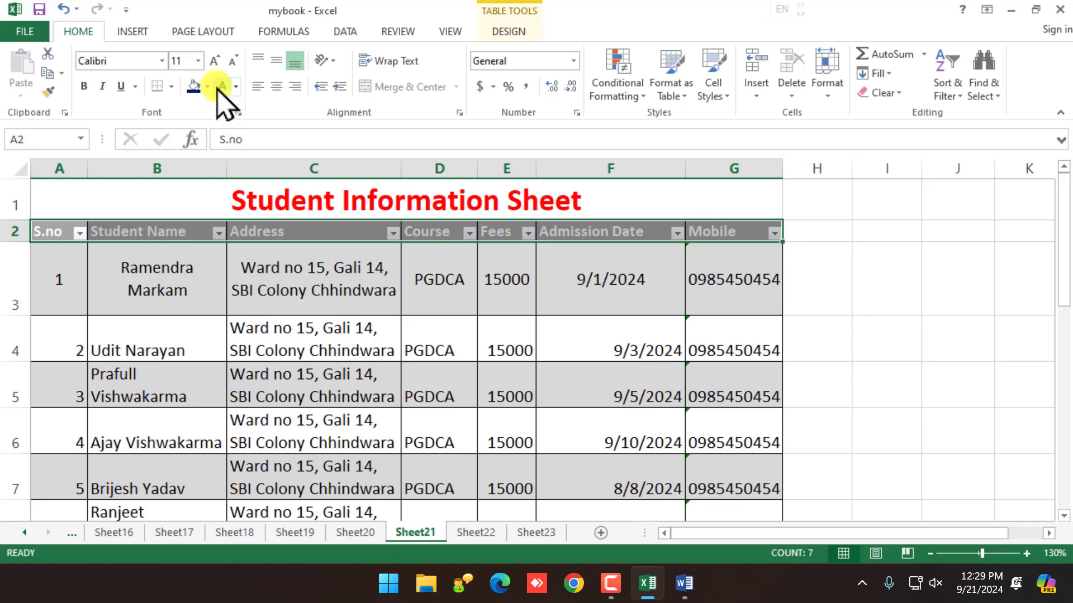
{"action": "left_click", "coordinate": [215, 62]}
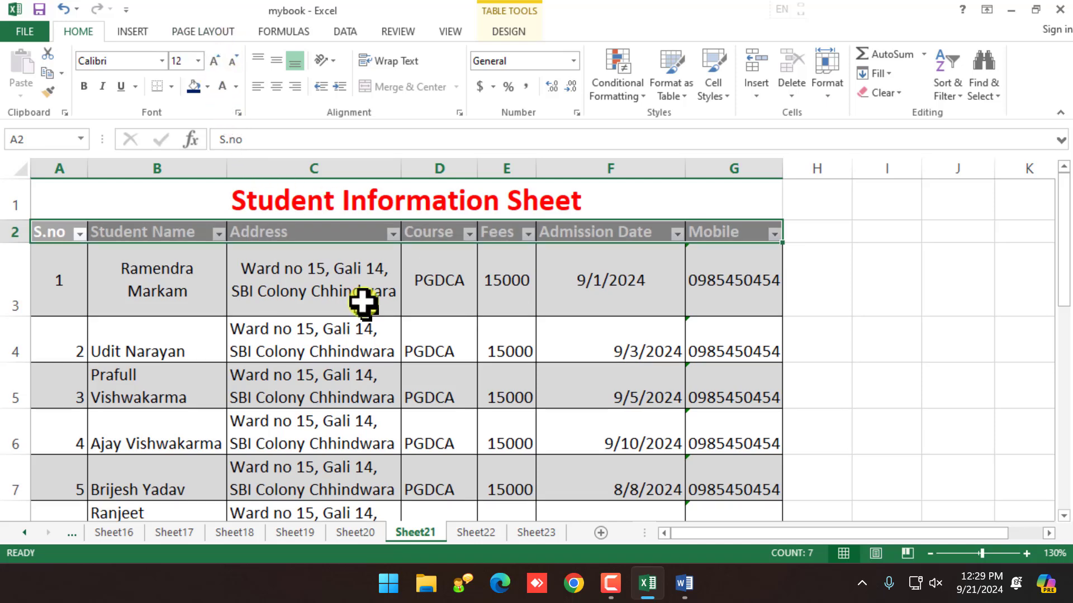
{"action": "left_click", "coordinate": [335, 327]}
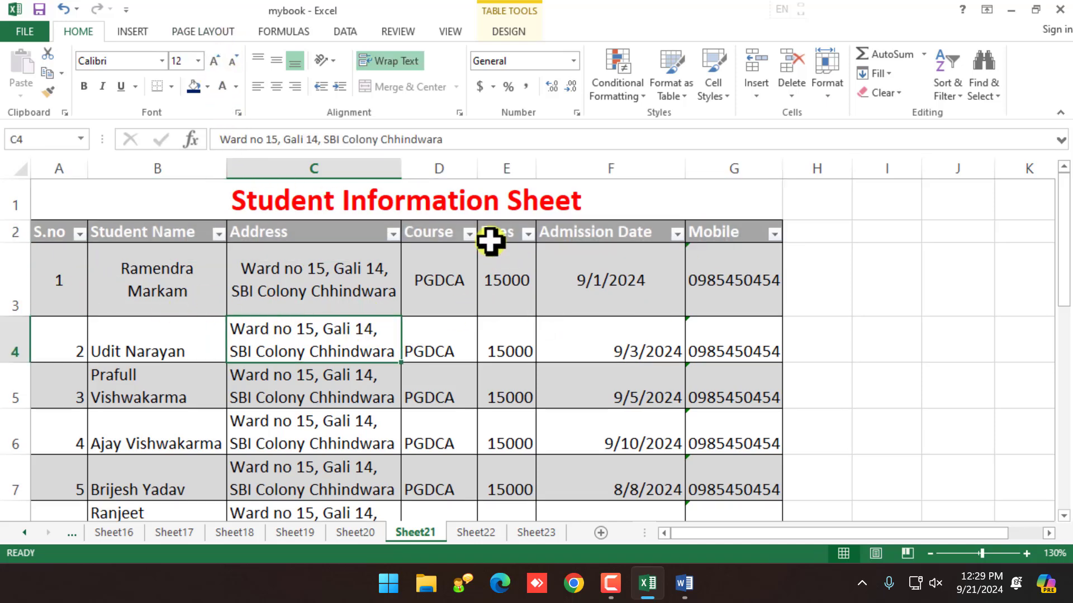
{"action": "left_click", "coordinate": [427, 268]}
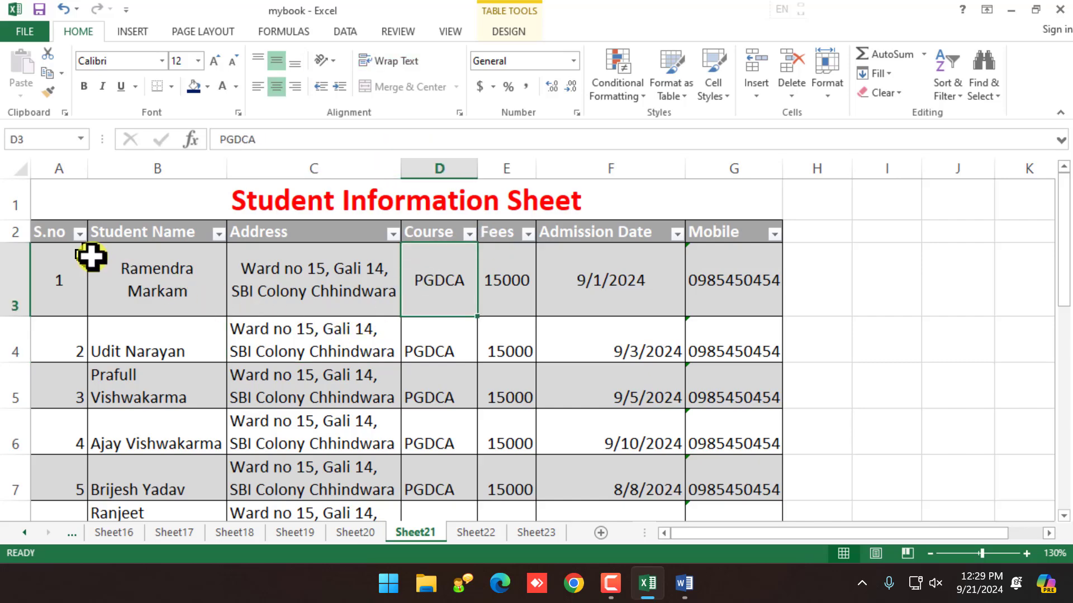
{"action": "left_click_drag", "start_coordinate": [58, 227], "coordinate": [715, 352]}
{"action": "scroll", "coordinate": [38, 318], "scroll_direction": "up", "scroll_amount": 5}
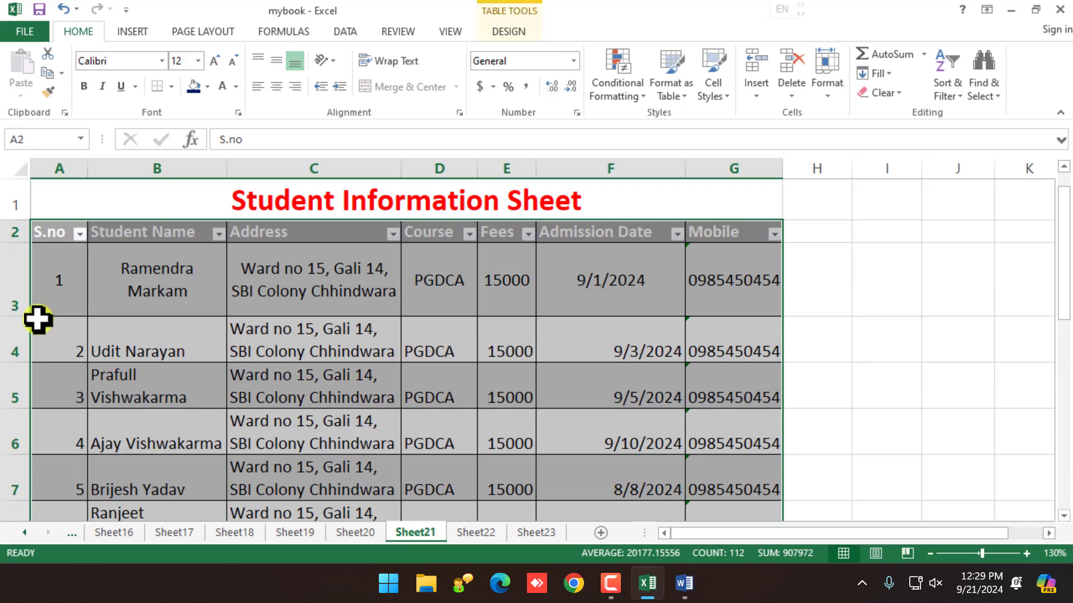
Step: Select row 5, between the second and third student records
{"action": "left_click", "coordinate": [112, 378]}
{"action": "left_click", "coordinate": [54, 351]}
{"action": "left_click", "coordinate": [54, 397]}
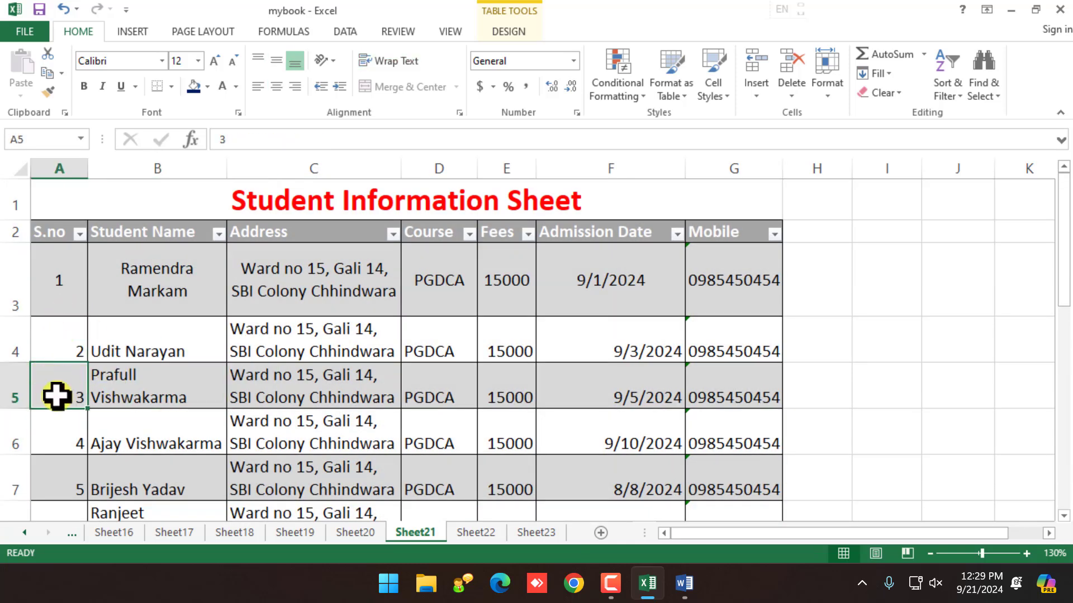
{"action": "left_click", "coordinate": [6, 389]}
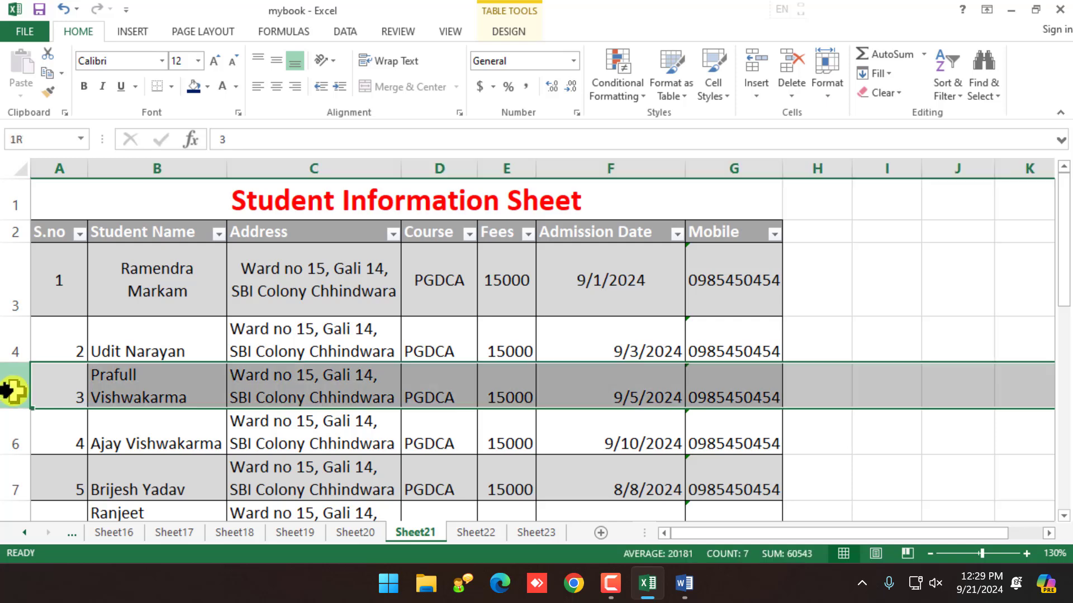
{"action": "left_click", "coordinate": [309, 169]}
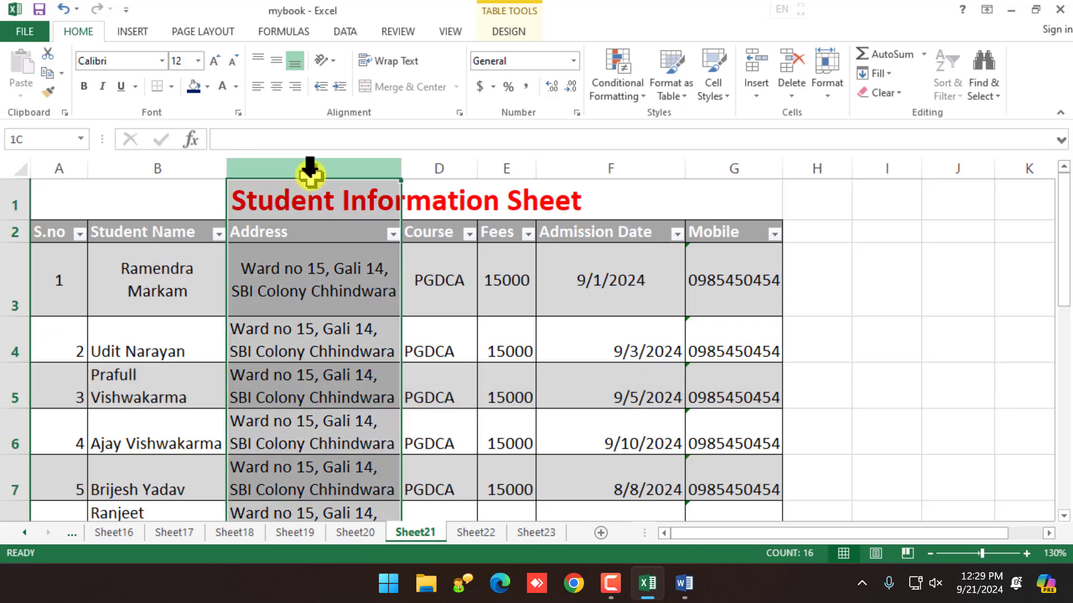
{"action": "left_click", "coordinate": [307, 472]}
{"action": "left_click", "coordinate": [10, 391]}
Step: Insert a blank row 5, pushing the remaining records down to row 18
{"action": "right_click", "coordinate": [4, 390]}
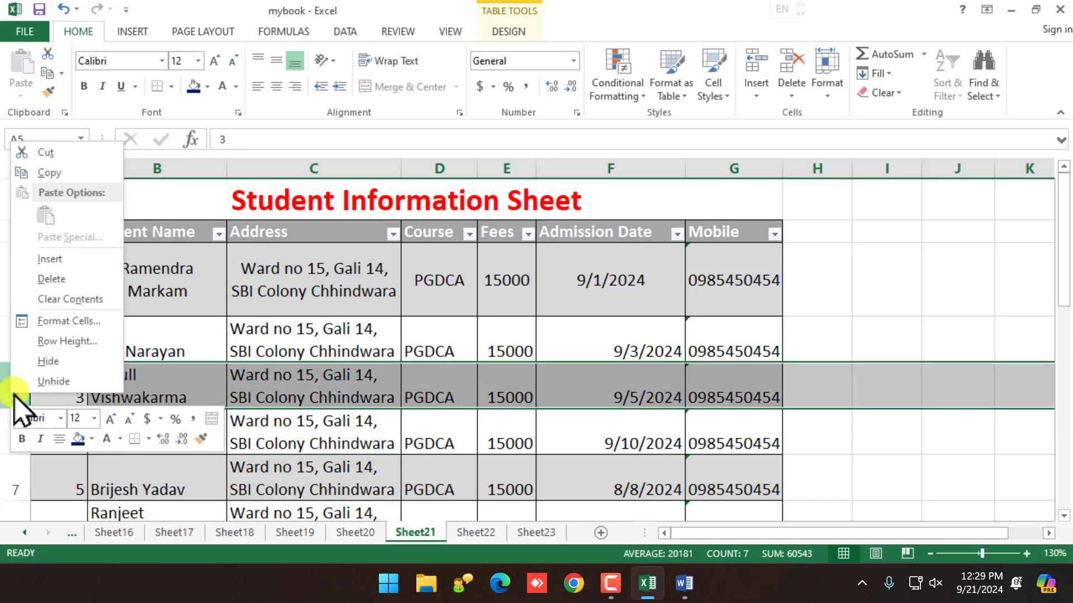
{"action": "left_click", "coordinate": [71, 261]}
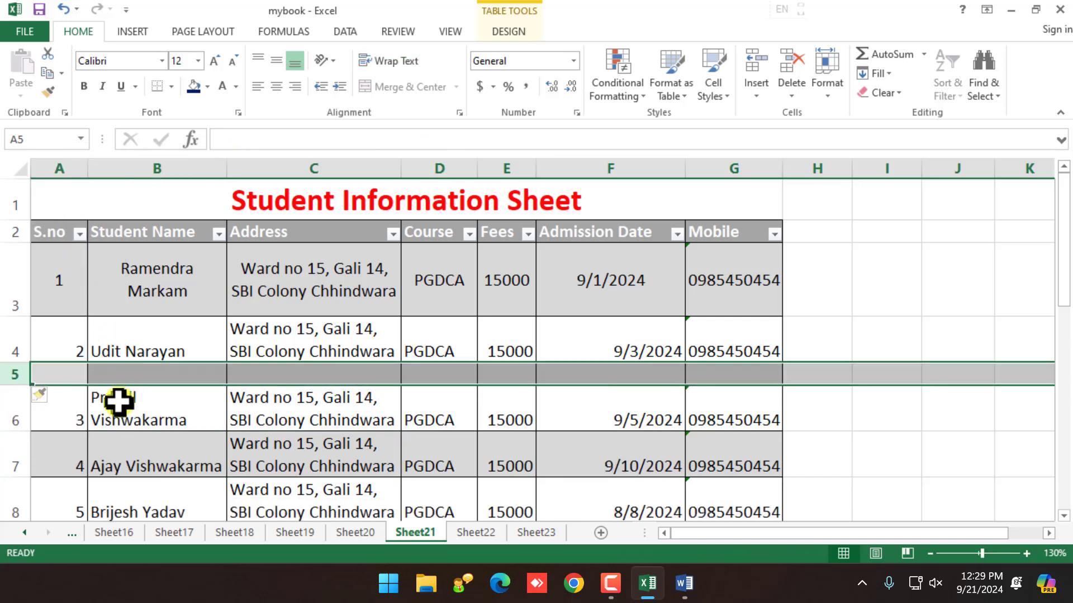
{"action": "left_click", "coordinate": [64, 377]}
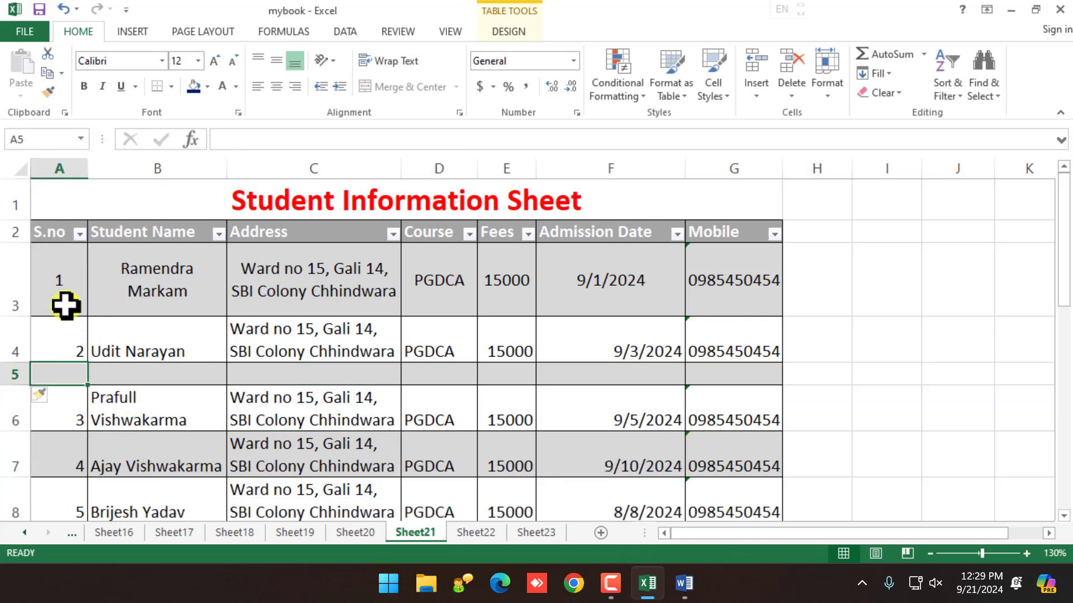
{"action": "scroll", "coordinate": [87, 466], "scroll_direction": "down", "scroll_amount": 5}
{"action": "scroll", "coordinate": [87, 464], "scroll_direction": "up", "scroll_amount": 2}
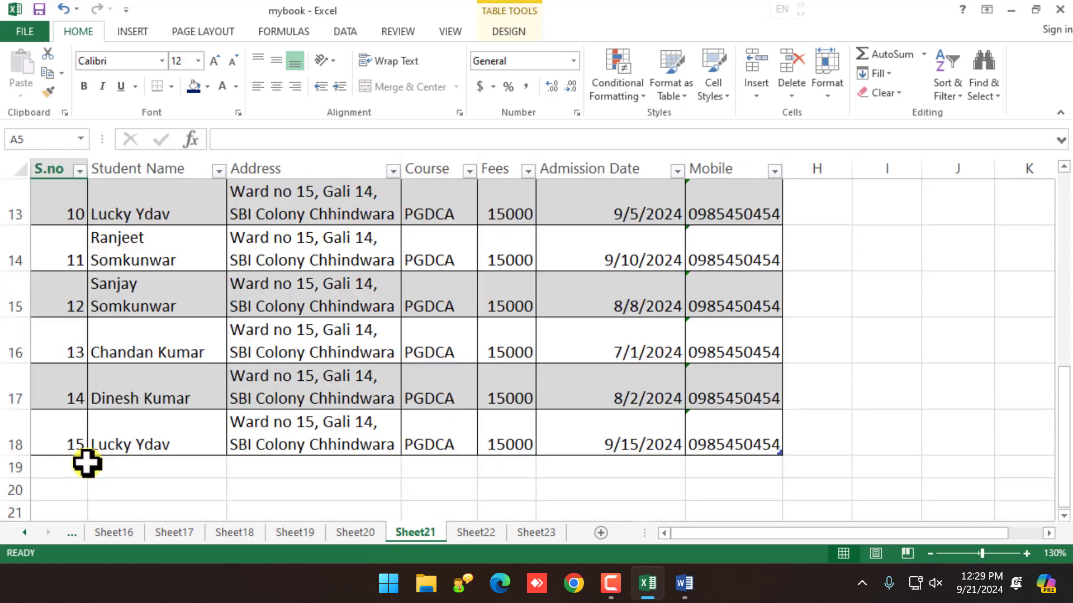
{"action": "scroll", "coordinate": [84, 464], "scroll_direction": "down", "scroll_amount": 1}
{"action": "scroll", "coordinate": [80, 464], "scroll_direction": "up", "scroll_amount": 4}
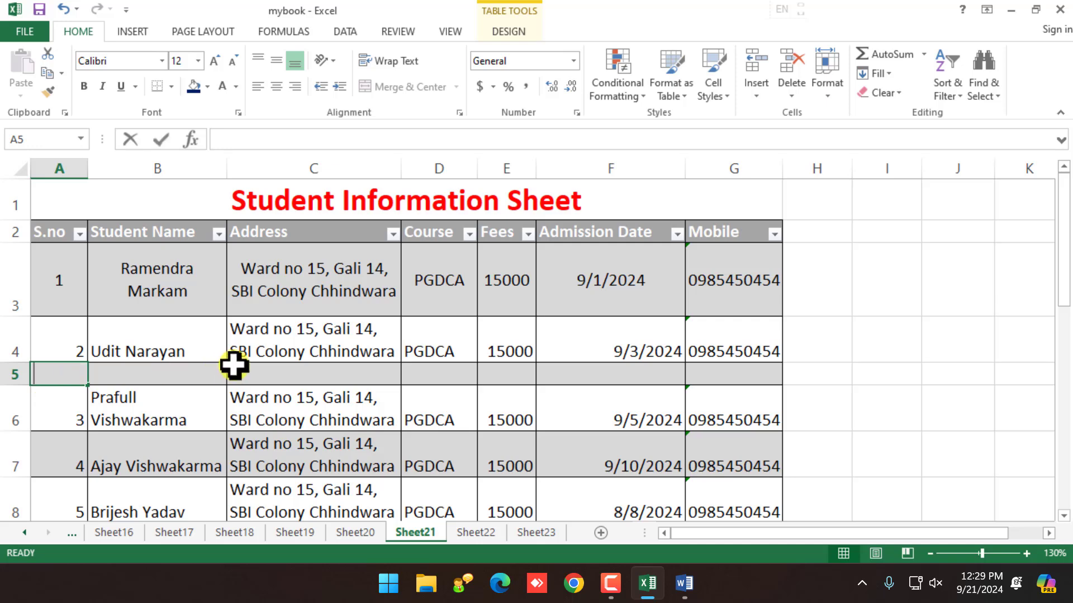
Step: Enter S.no 16 and the student's name, copying the address down into C5 with Ctrl+D
{"action": "type", "text": "16"}
{"action": "key", "text": "Tab"}
{"action": "type", "text": "Mo"}
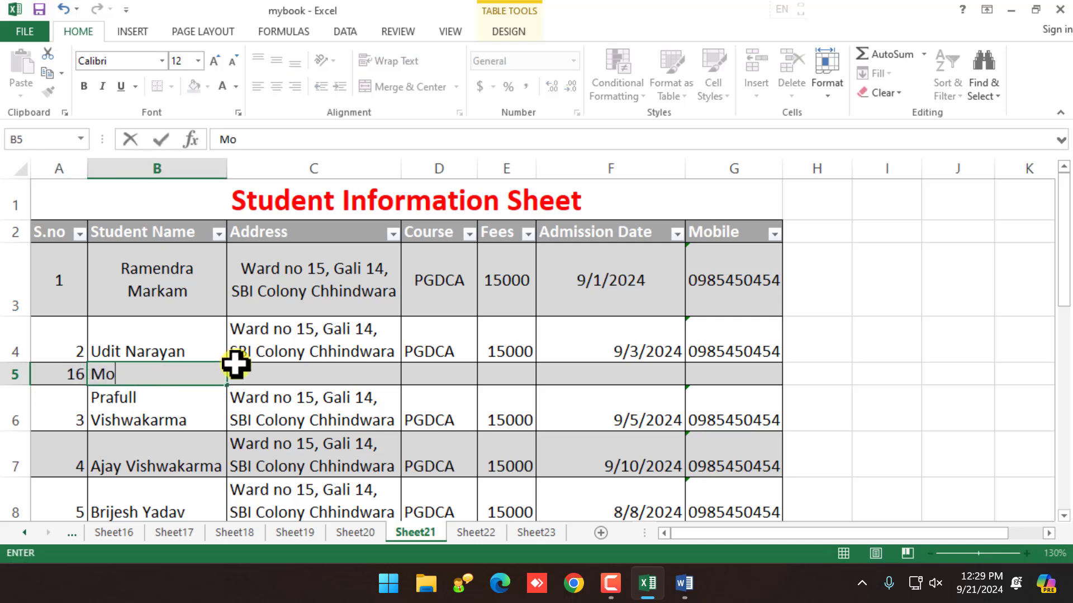
{"action": "key", "text": "Tab"}
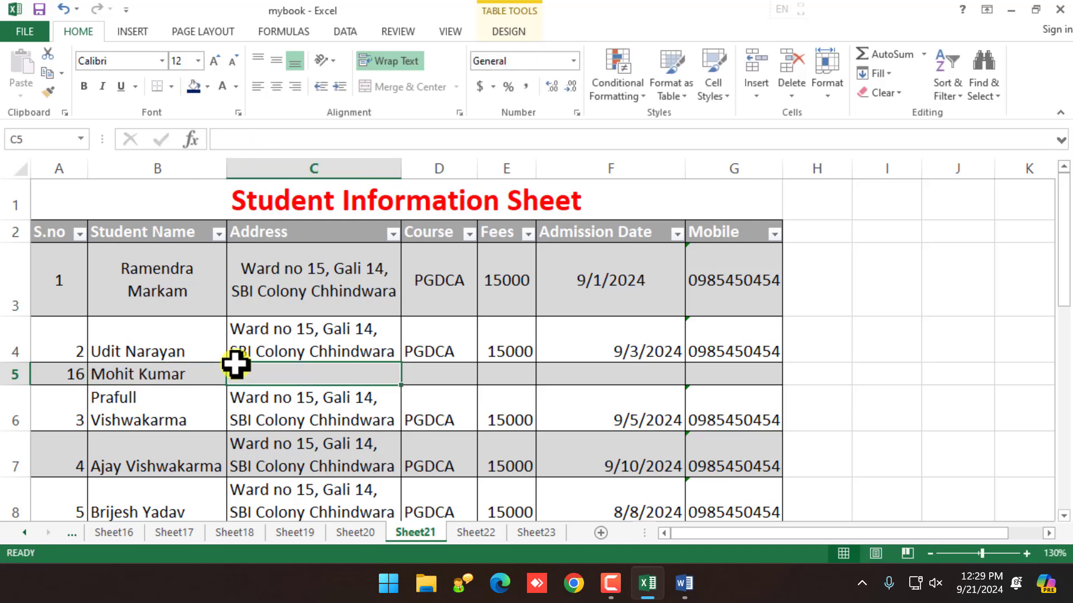
{"action": "key", "text": "ctrl+d"}
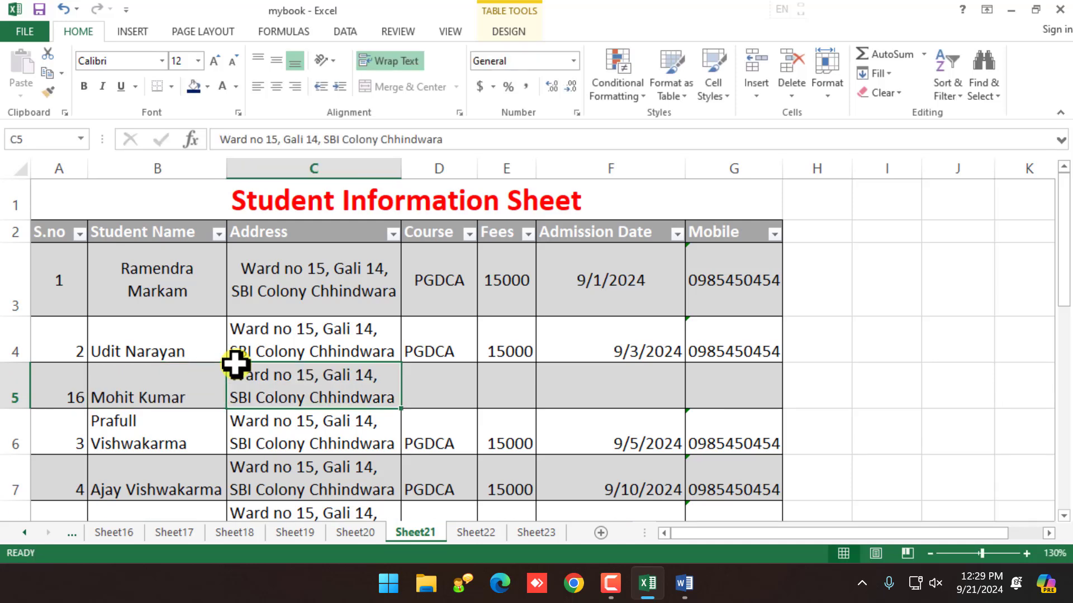
{"action": "left_click", "coordinate": [455, 400]}
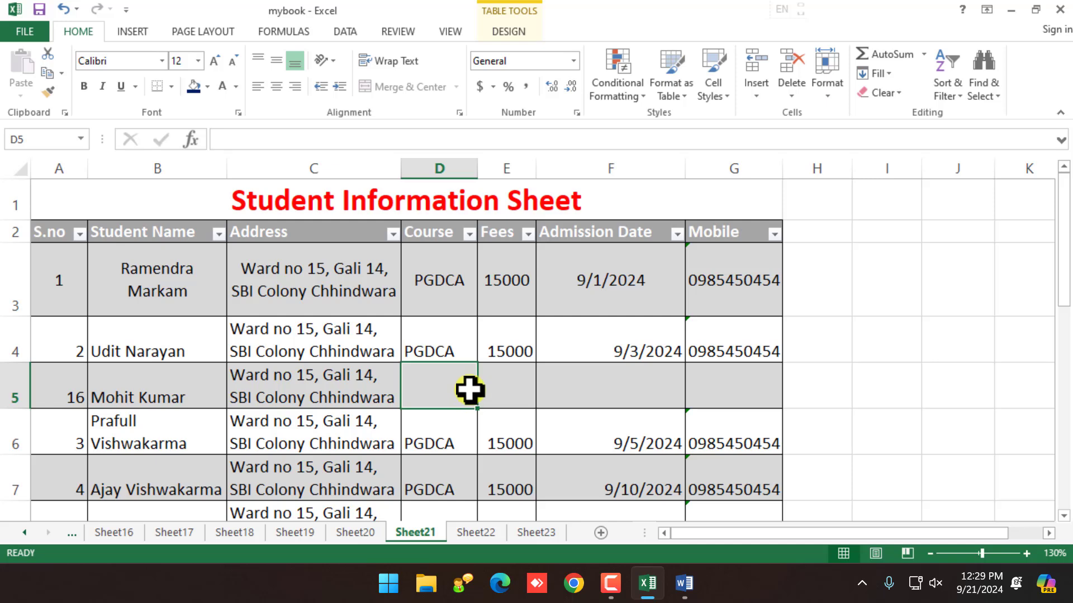
Step: Fill in course PGDCA, 12000 fees, admission date 9/6/2024 and the student's mobile number
{"action": "type", "text": "PGDC"}
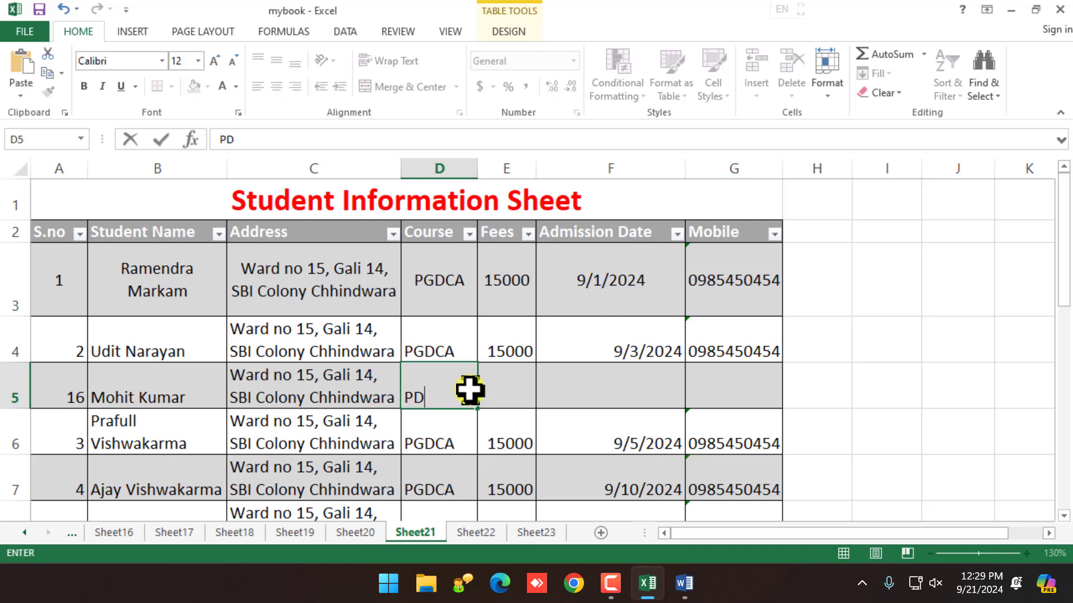
{"action": "type", "text": "A"}
{"action": "key", "text": "Tab"}
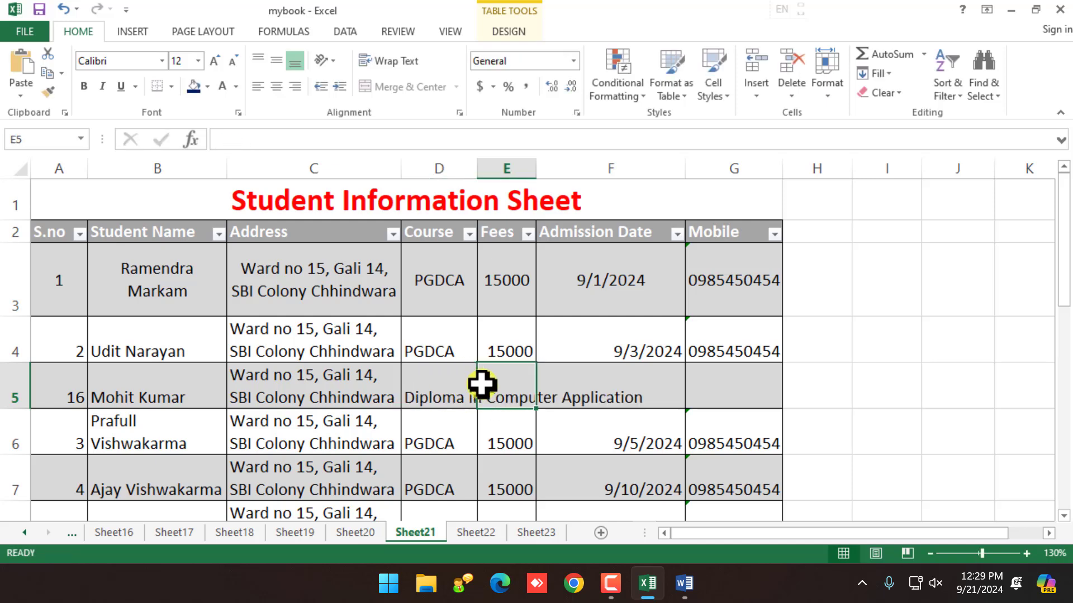
{"action": "type", "text": "15"}
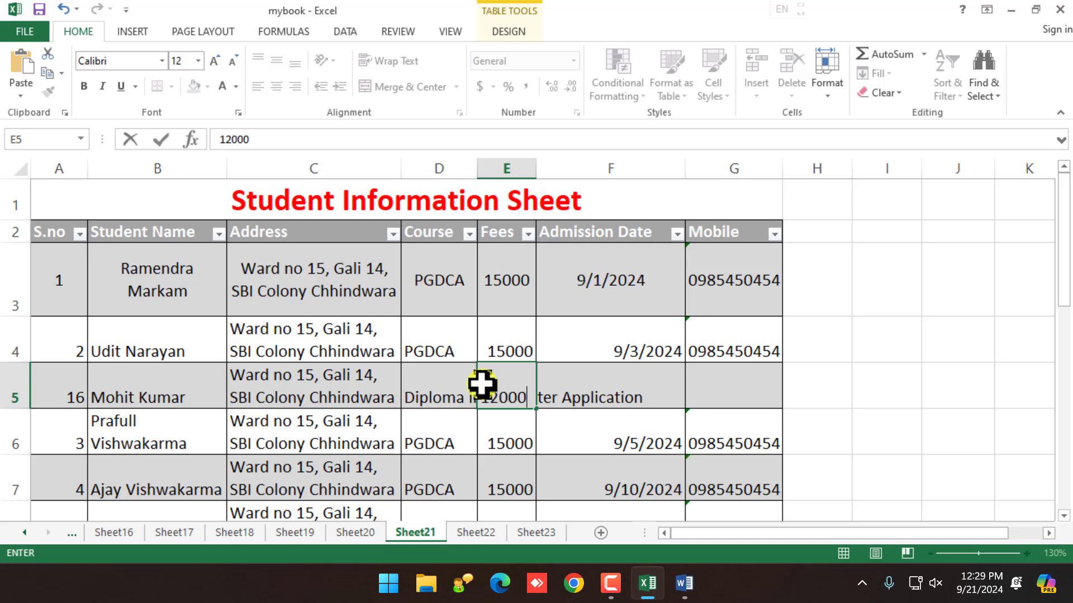
{"action": "key", "text": "Tab"}
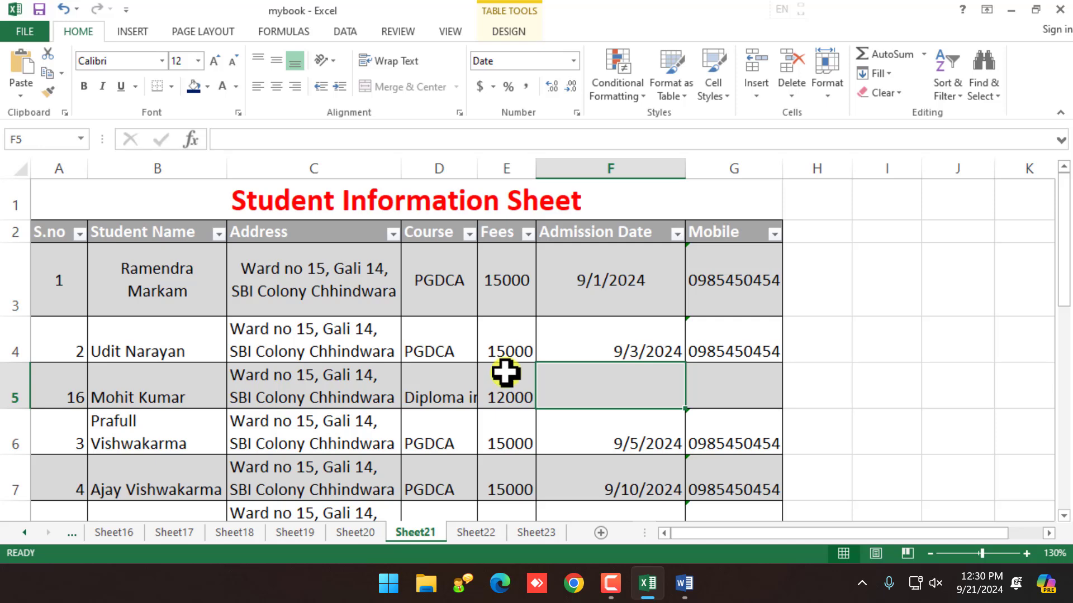
{"action": "type", "text": "6"}
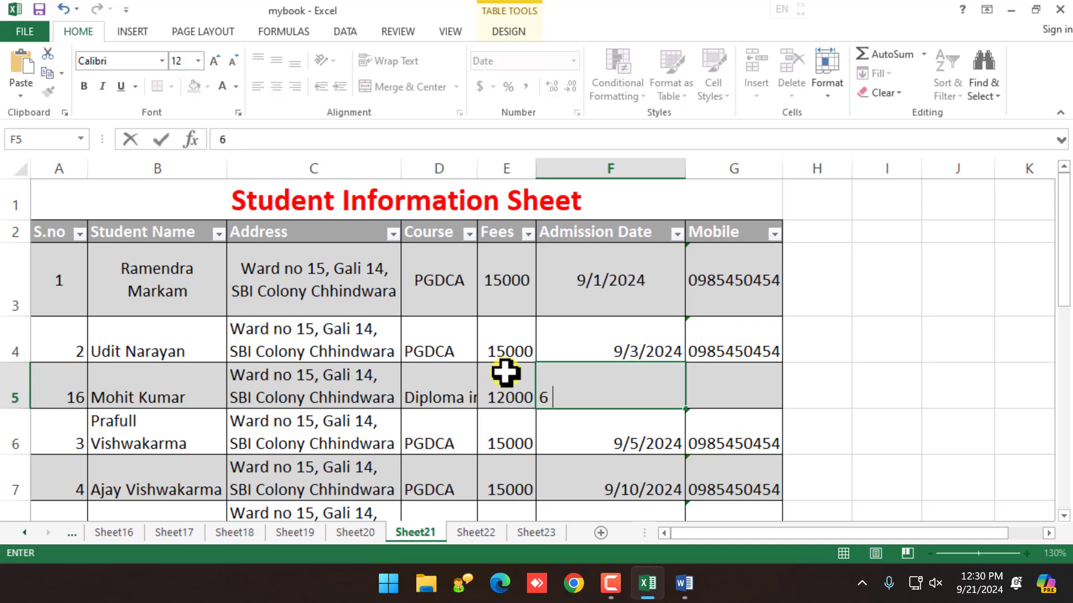
{"action": "type", "text": " sep"}
{"action": "key", "text": "Return"}
{"action": "key", "text": "Up"}
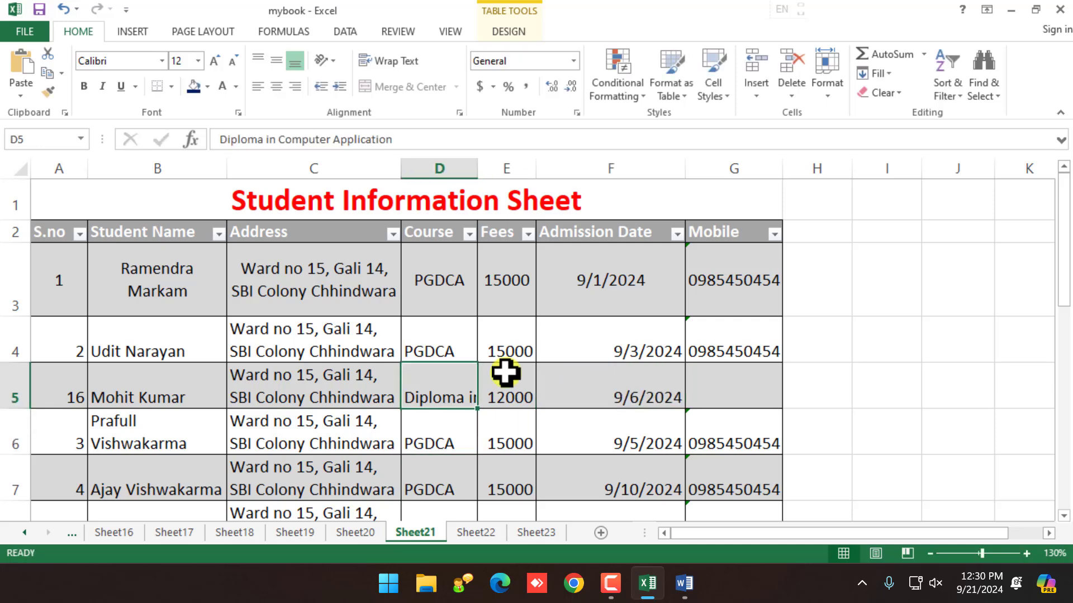
{"action": "key", "text": "Right"}
{"action": "key", "text": "Right"}
{"action": "key", "text": "Right"}
{"action": "key", "text": "Right"}
{"action": "key", "text": "Left"}
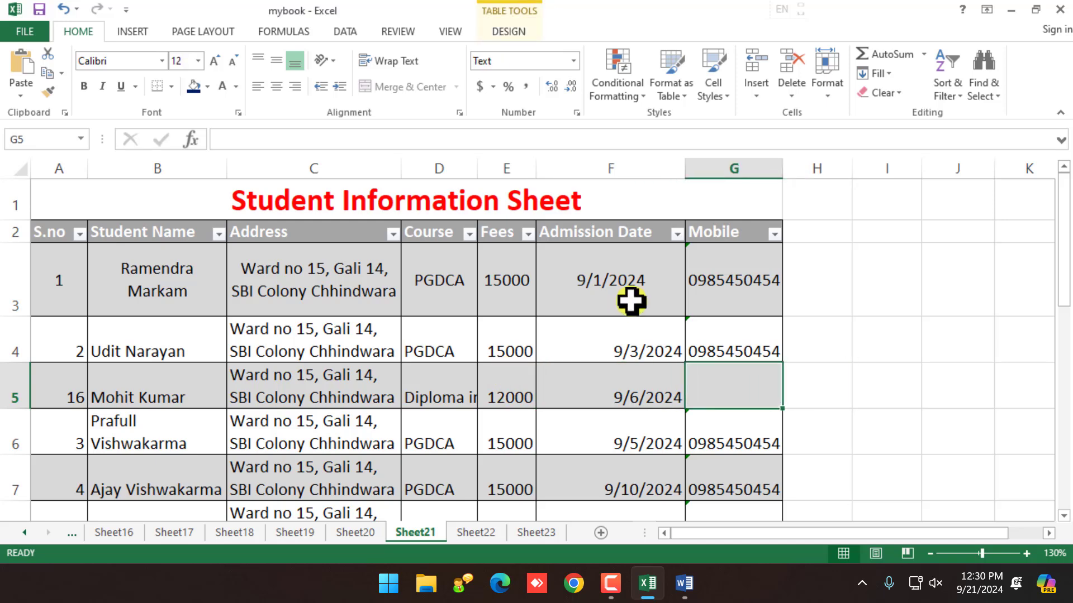
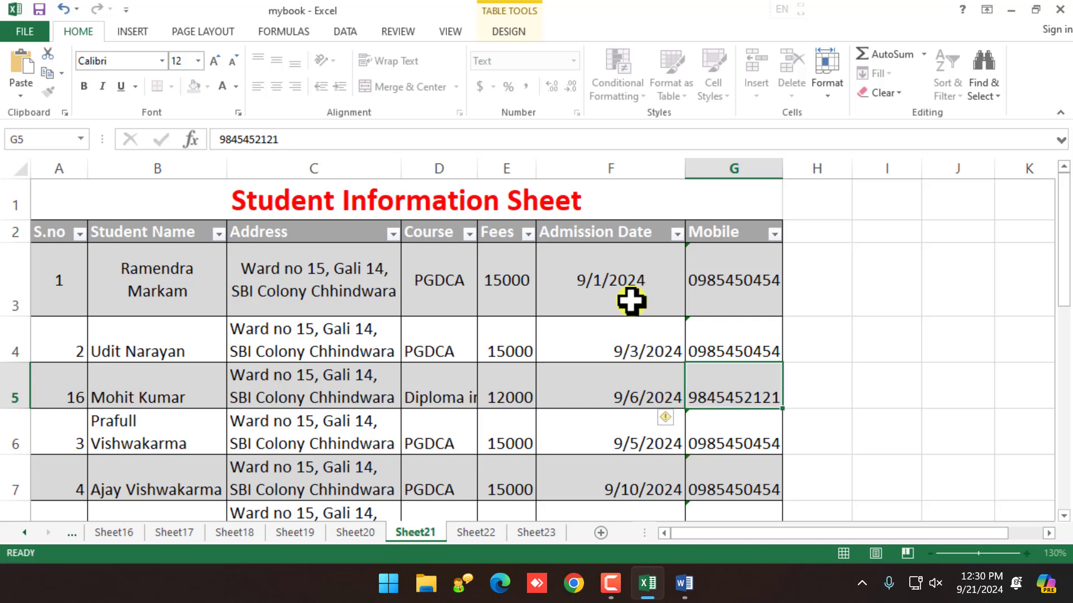
{"action": "key", "text": "Down"}
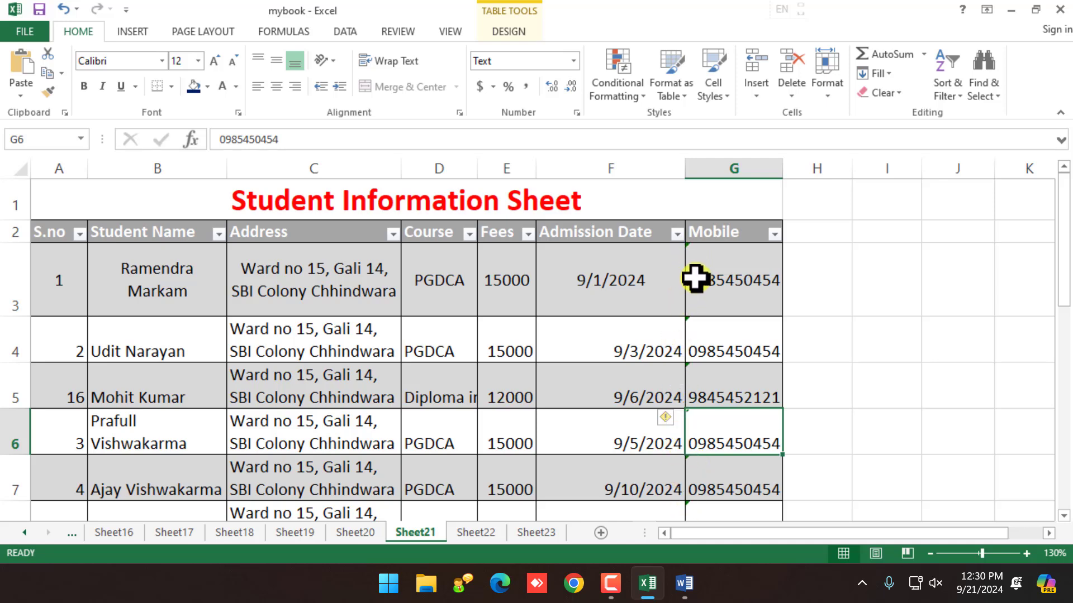
{"action": "left_click", "coordinate": [734, 474]}
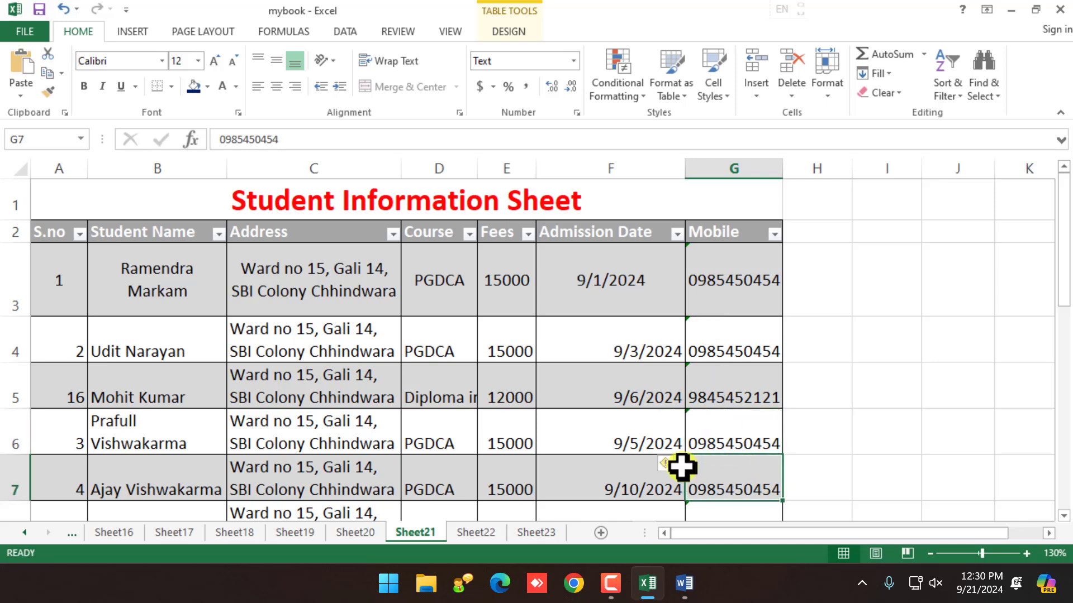
{"action": "left_click", "coordinate": [707, 434]}
{"action": "left_click", "coordinate": [707, 383]}
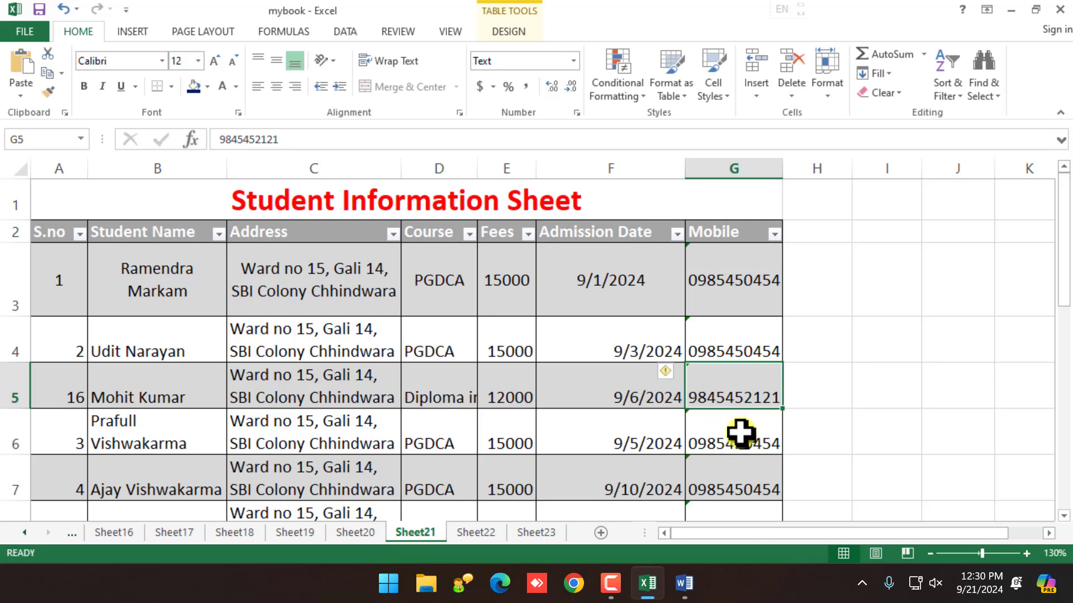
{"action": "left_click", "coordinate": [733, 358]}
{"action": "left_click", "coordinate": [730, 382]}
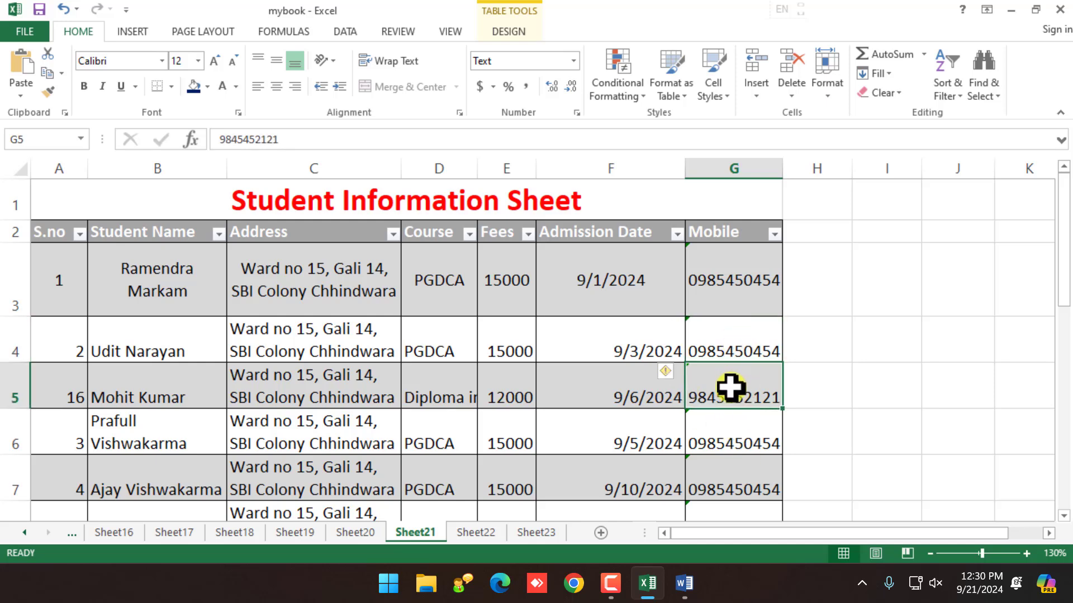
{"action": "left_click", "coordinate": [677, 372]}
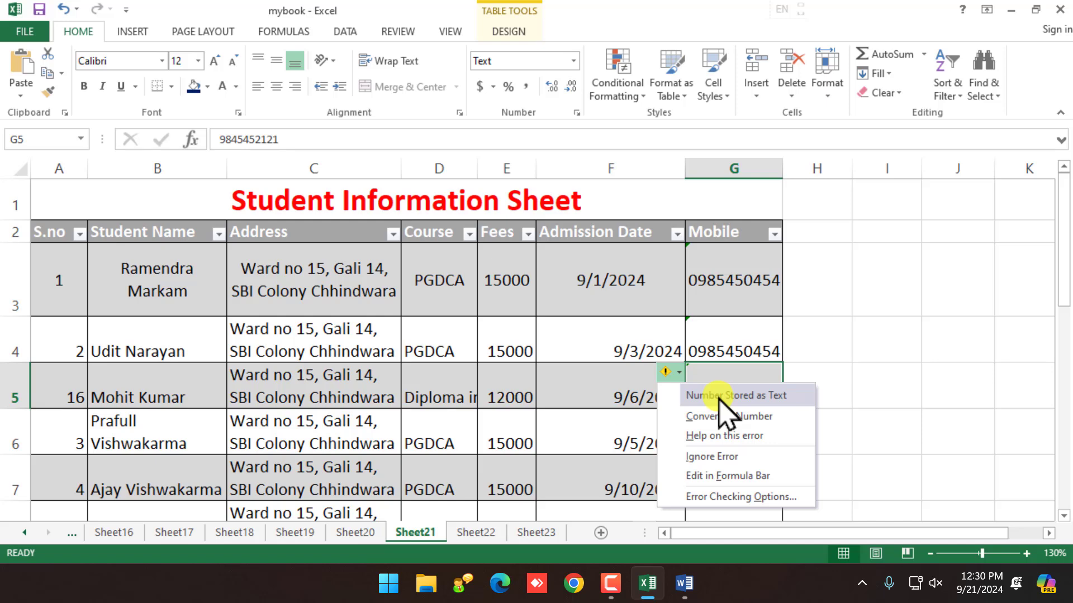
{"action": "left_click", "coordinate": [640, 382]}
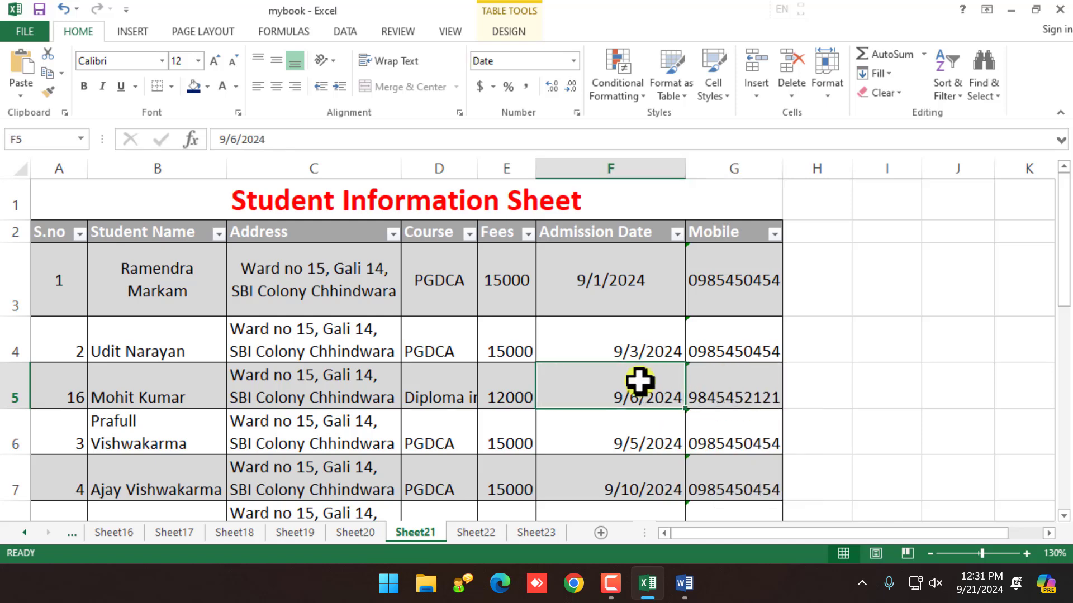
{"action": "left_click", "coordinate": [716, 387]}
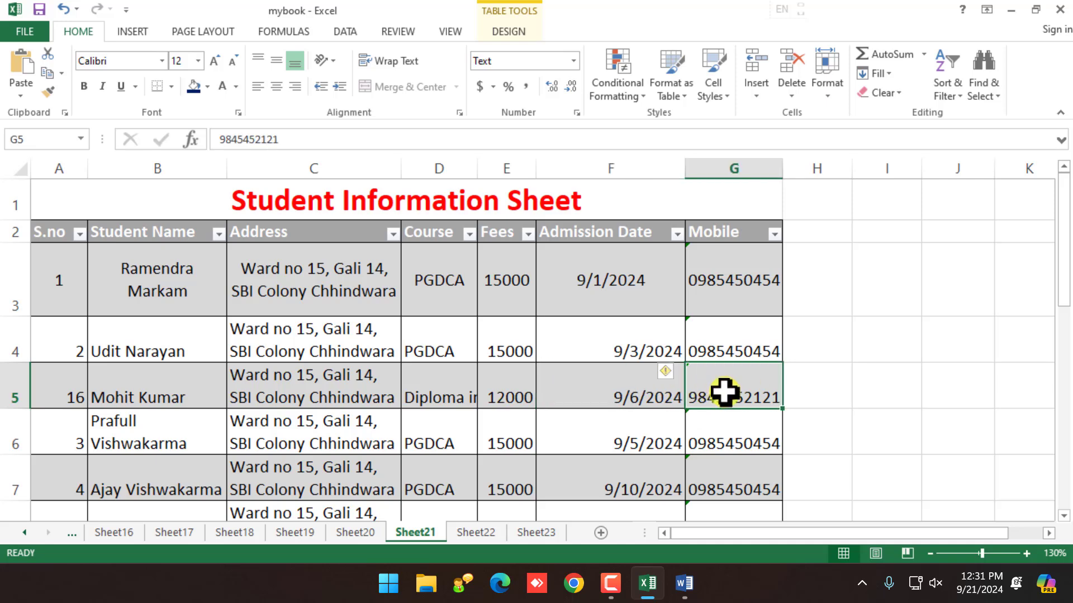
{"action": "left_click", "coordinate": [256, 420]}
{"action": "left_click", "coordinate": [83, 395]}
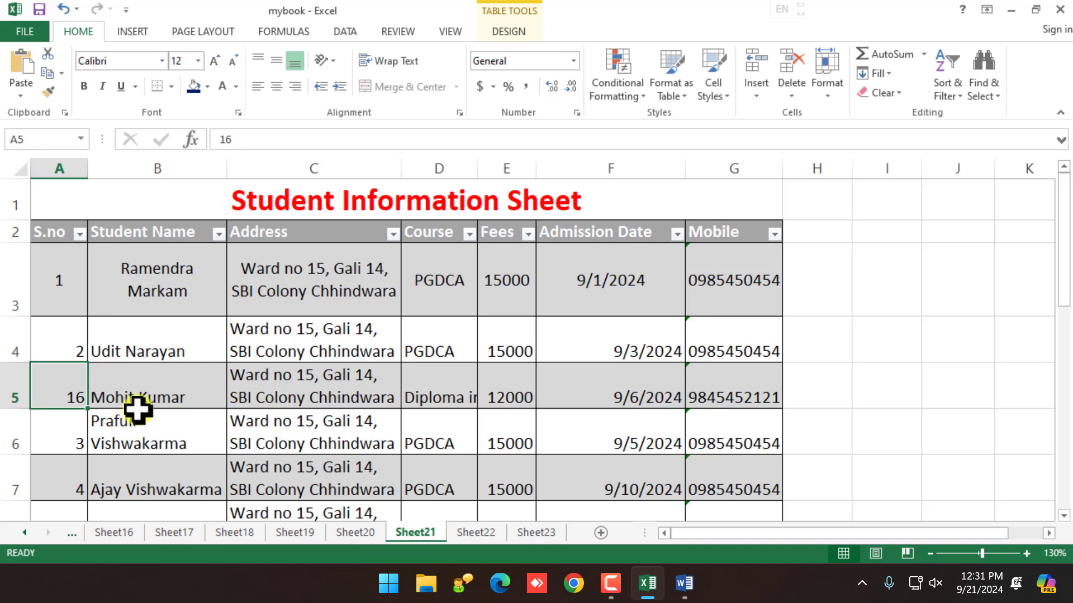
Step: Cut record 16 from A5:G5 and paste it into row 19 below the table
{"action": "left_click_drag", "start_coordinate": [65, 395], "coordinate": [729, 391]}
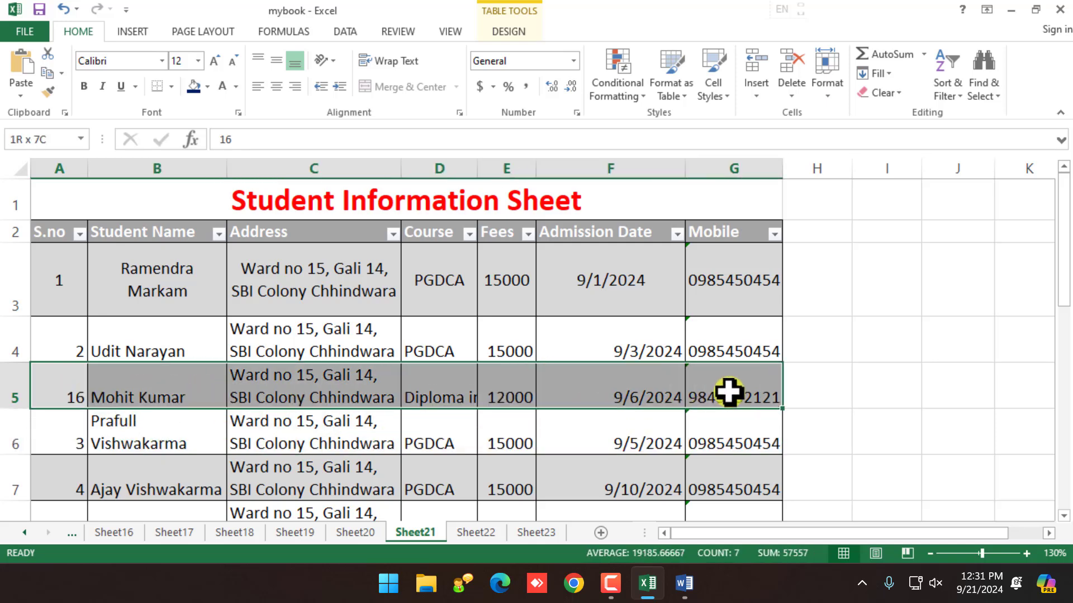
{"action": "left_click", "coordinate": [48, 53]}
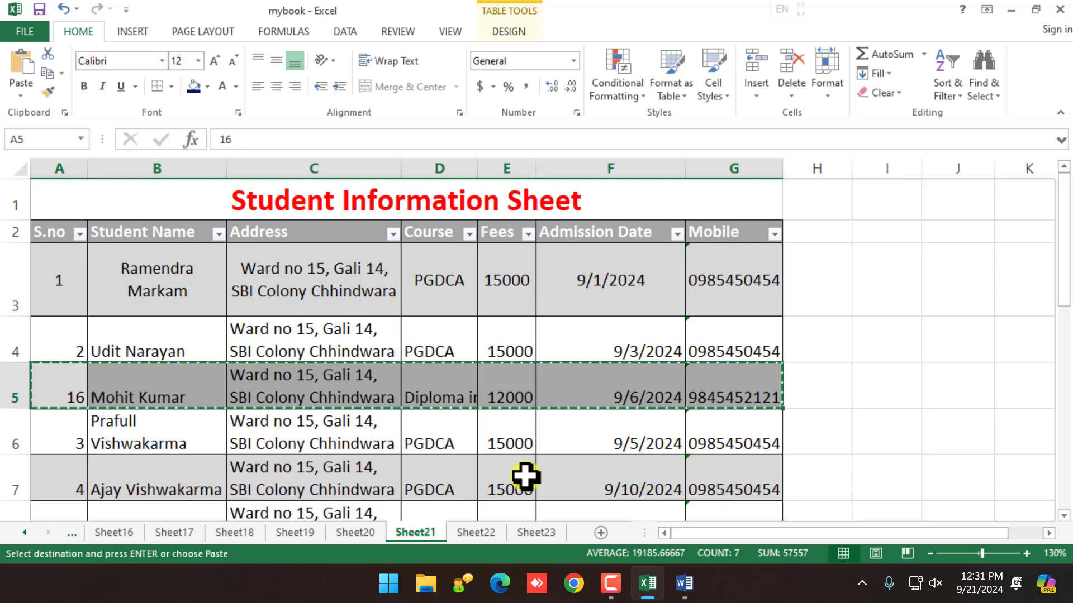
{"action": "scroll", "coordinate": [346, 416], "scroll_direction": "down", "scroll_amount": 1}
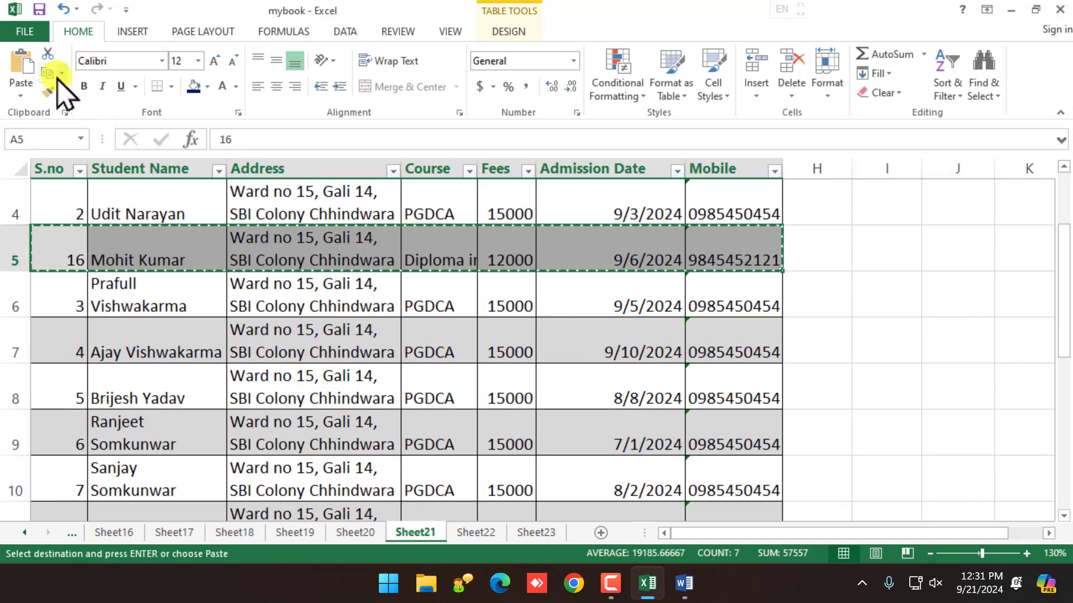
{"action": "scroll", "coordinate": [184, 344], "scroll_direction": "down", "scroll_amount": 3}
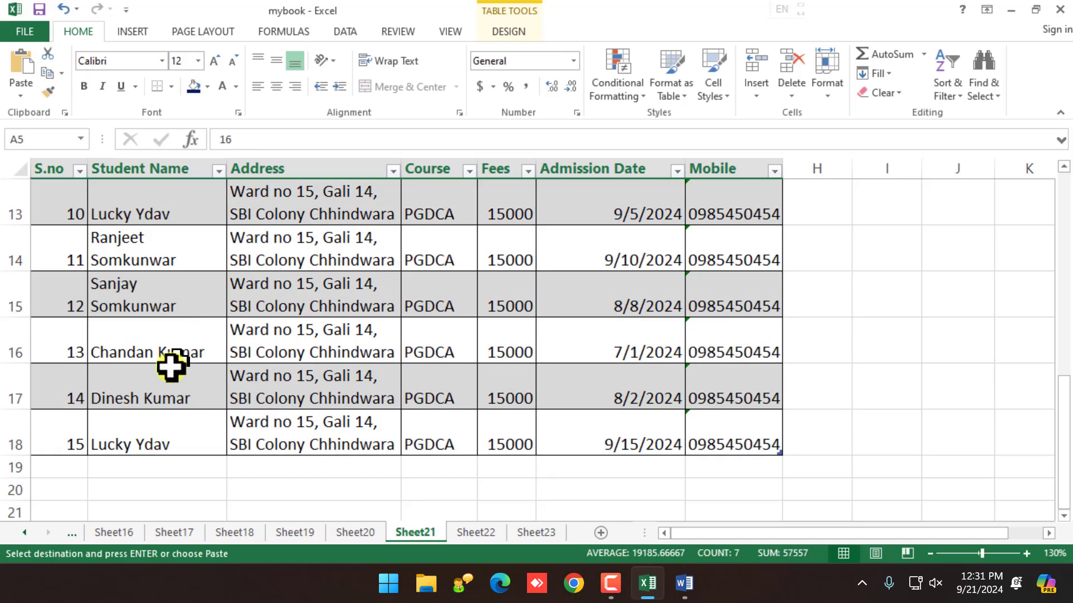
{"action": "left_click", "coordinate": [79, 471]}
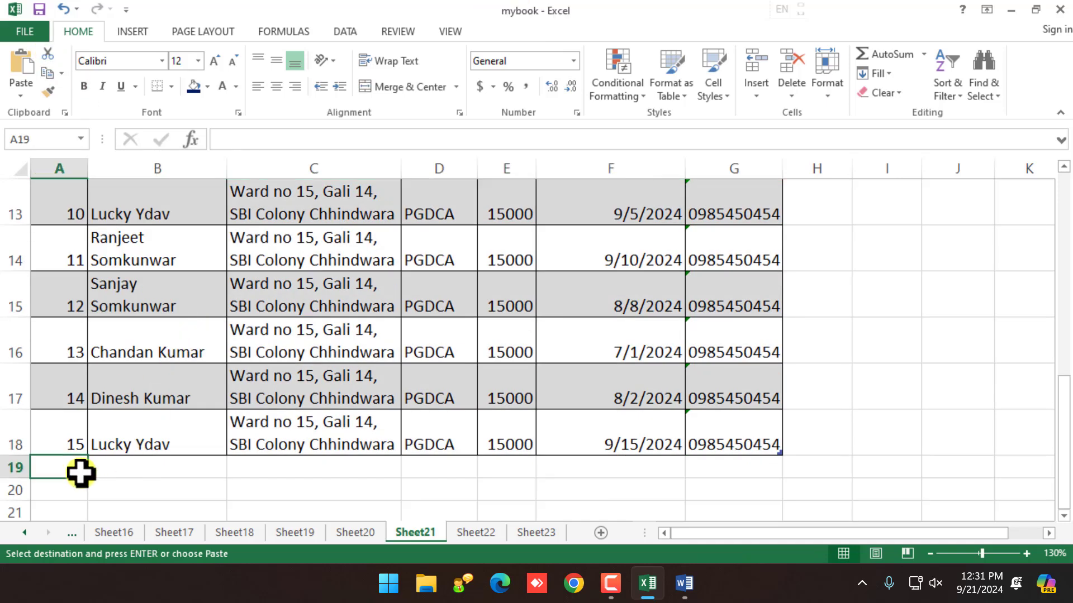
{"action": "left_click", "coordinate": [21, 59]}
{"action": "scroll", "coordinate": [230, 340], "scroll_direction": "up", "scroll_amount": 4}
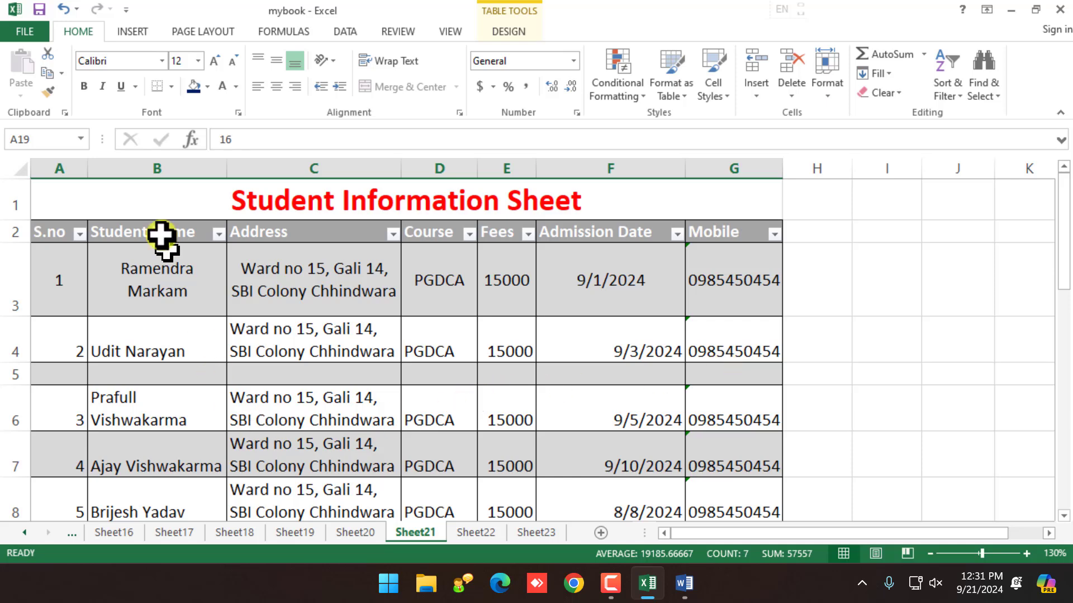
Step: Undo twice so student 16's row goes back to row 5
{"action": "left_click", "coordinate": [65, 9]}
{"action": "scroll", "coordinate": [206, 484], "scroll_direction": "up", "scroll_amount": 5}
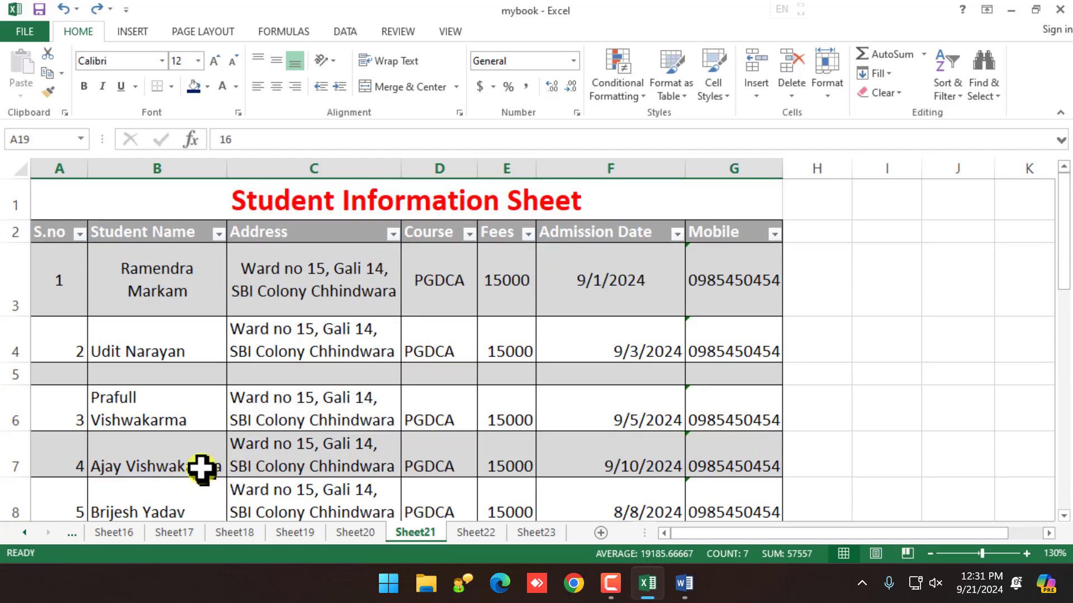
{"action": "left_click", "coordinate": [64, 10]}
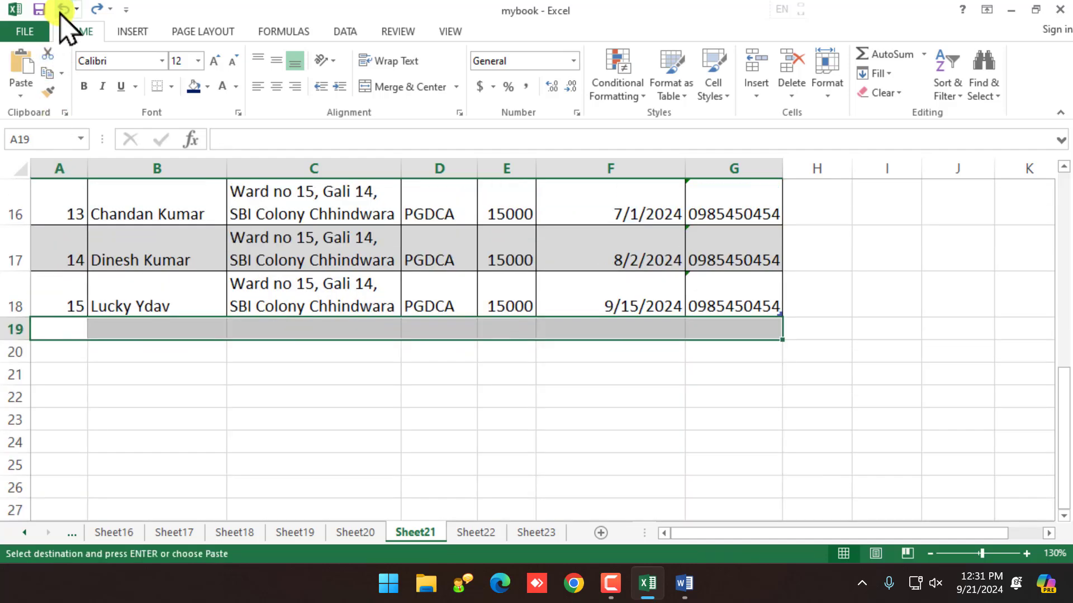
{"action": "scroll", "coordinate": [160, 296], "scroll_direction": "up", "scroll_amount": 5}
Step: Copy student 16's row A5:G5 and paste it into row 20
{"action": "left_click", "coordinate": [140, 388]}
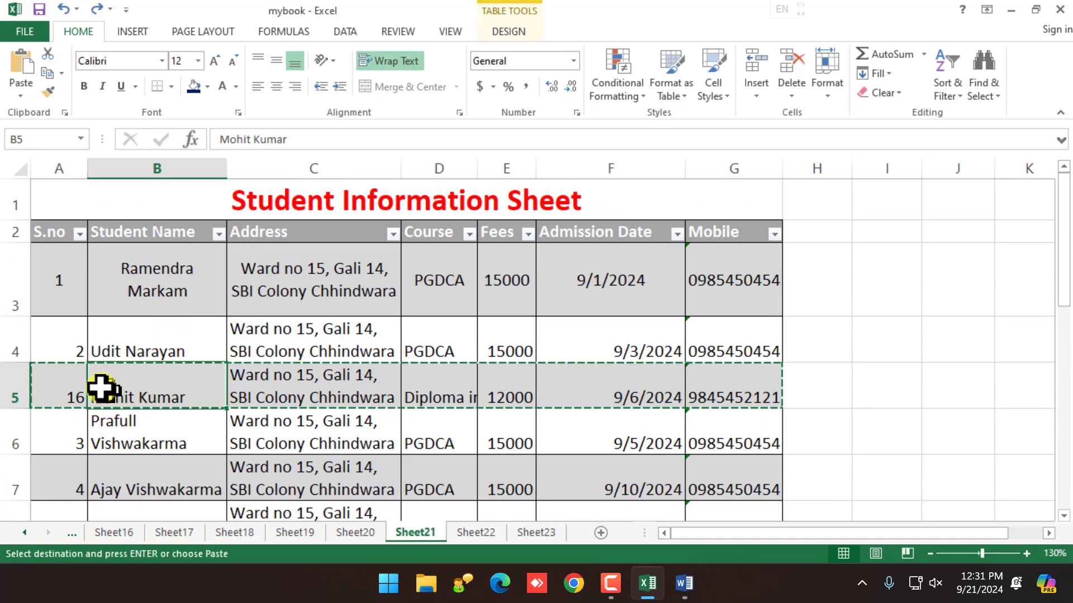
{"action": "left_click", "coordinate": [74, 384]}
{"action": "left_click_drag", "start_coordinate": [74, 384], "coordinate": [708, 378]}
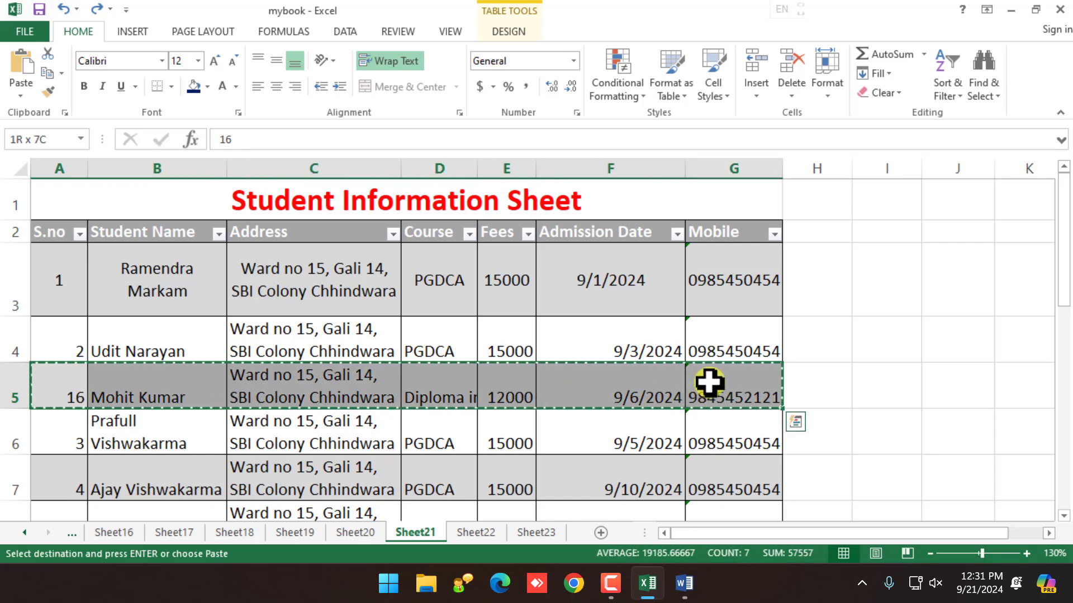
{"action": "scroll", "coordinate": [525, 386], "scroll_direction": "down", "scroll_amount": 5}
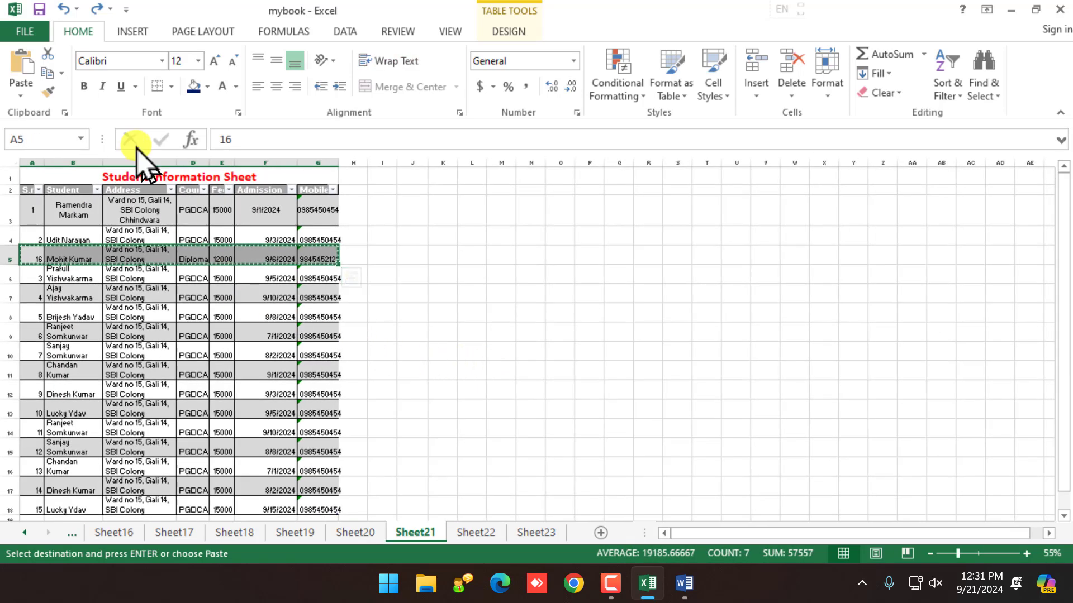
{"action": "scroll", "coordinate": [400, 452], "scroll_direction": "down", "scroll_amount": 2}
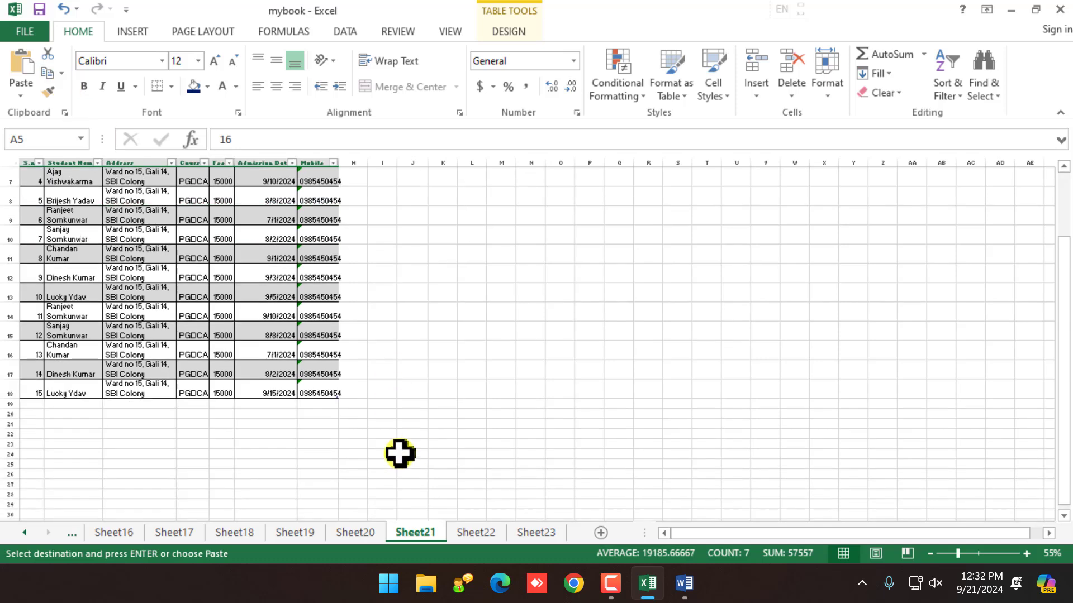
{"action": "left_click", "coordinate": [36, 413]}
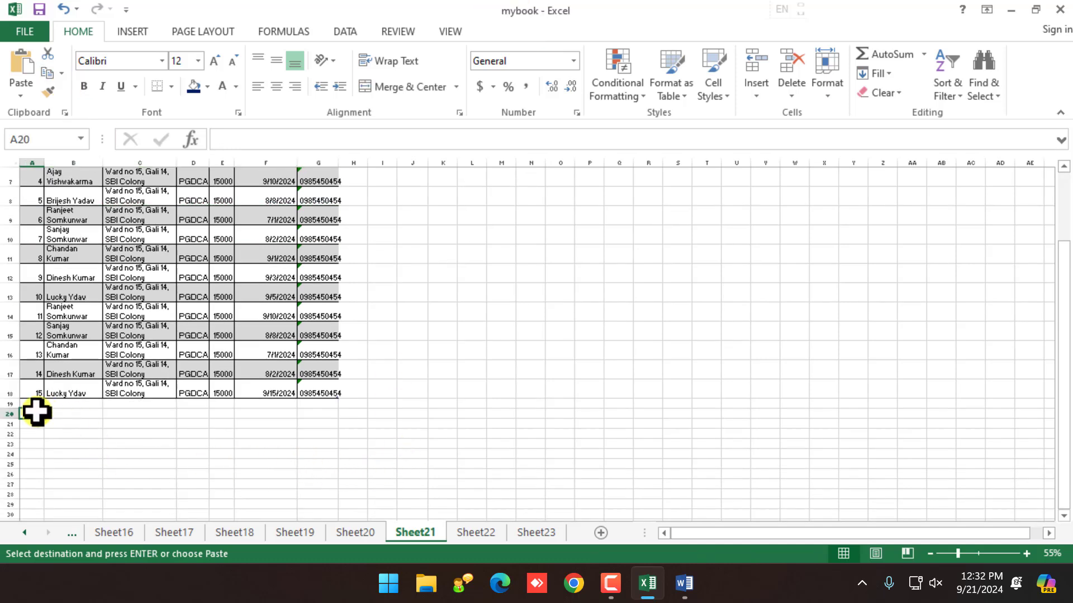
{"action": "left_click", "coordinate": [22, 67]}
{"action": "scroll", "coordinate": [68, 214], "scroll_direction": "up", "scroll_amount": 2}
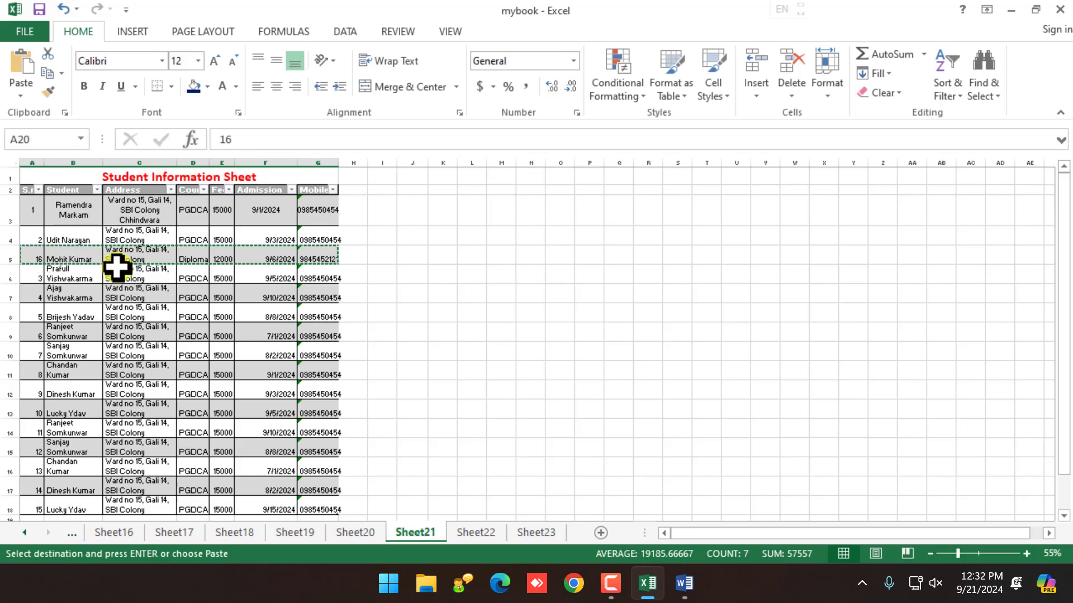
{"action": "scroll", "coordinate": [117, 267], "scroll_direction": "up", "scroll_amount": 7}
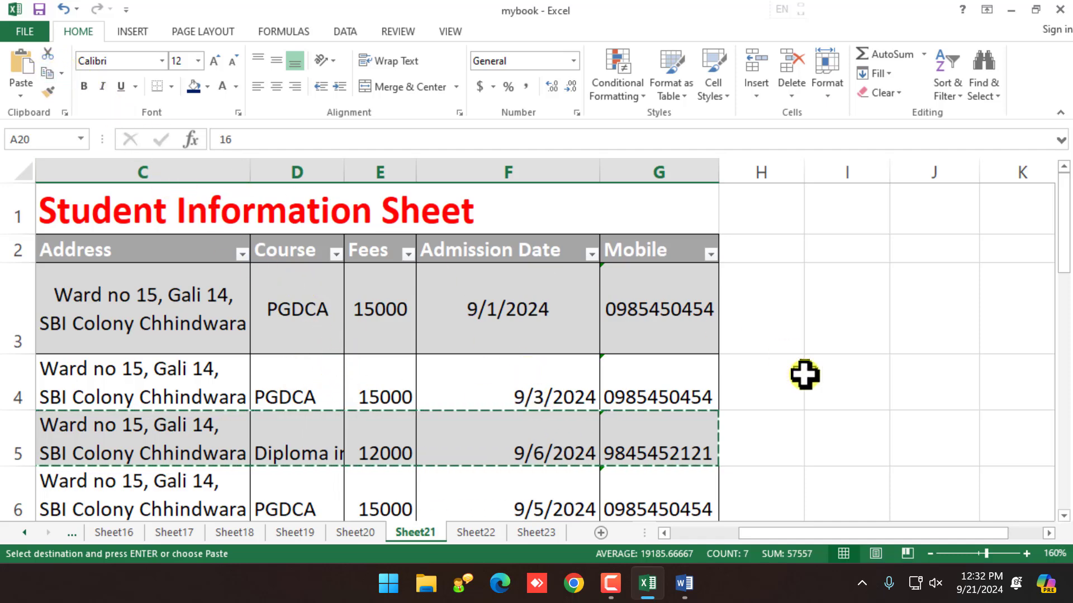
Step: Open and close the Office Clipboard pane, then return down to row 21
{"action": "left_click", "coordinate": [65, 113]}
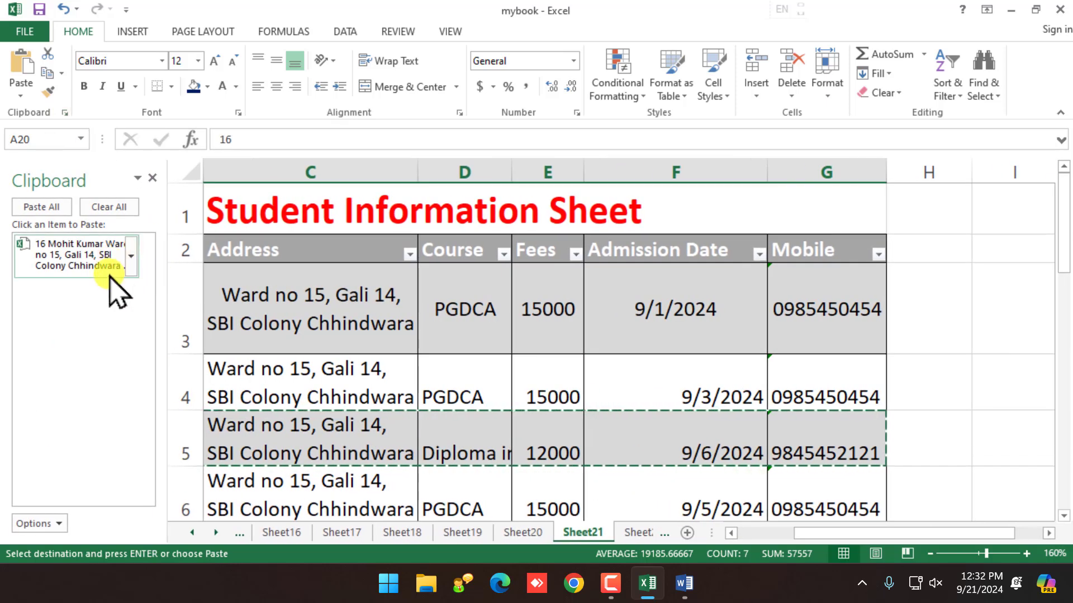
{"action": "left_click", "coordinate": [152, 178]}
{"action": "scroll", "coordinate": [268, 365], "scroll_direction": "down", "scroll_amount": 2, "text": "ctrl"}
{"action": "scroll", "coordinate": [268, 363], "scroll_direction": "down", "scroll_amount": 5}
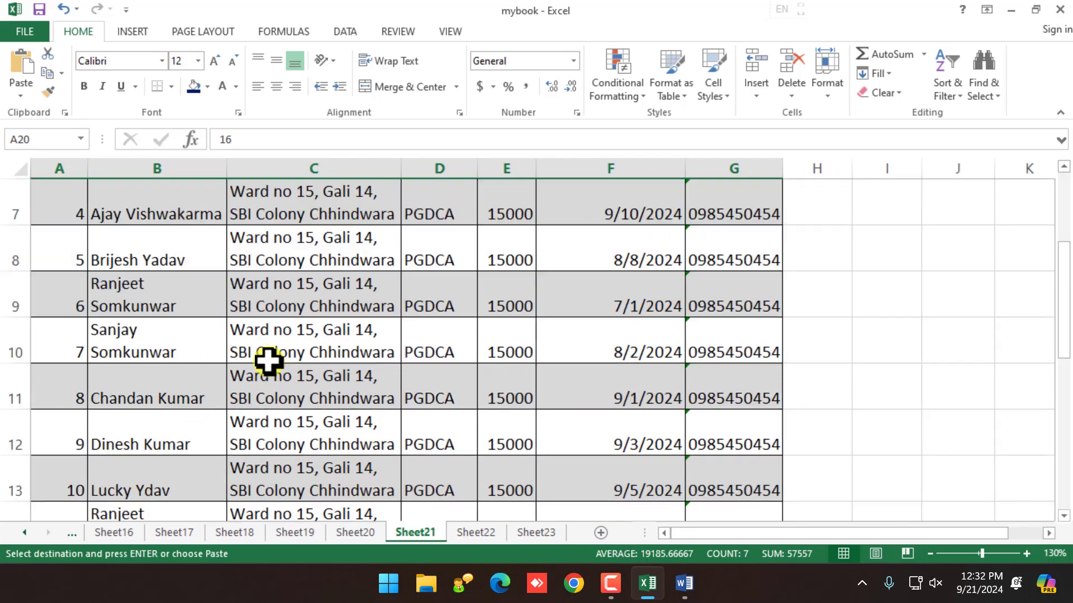
Step: Enter serial number 17 and the new student's name in row 21
{"action": "left_click", "coordinate": [62, 399]}
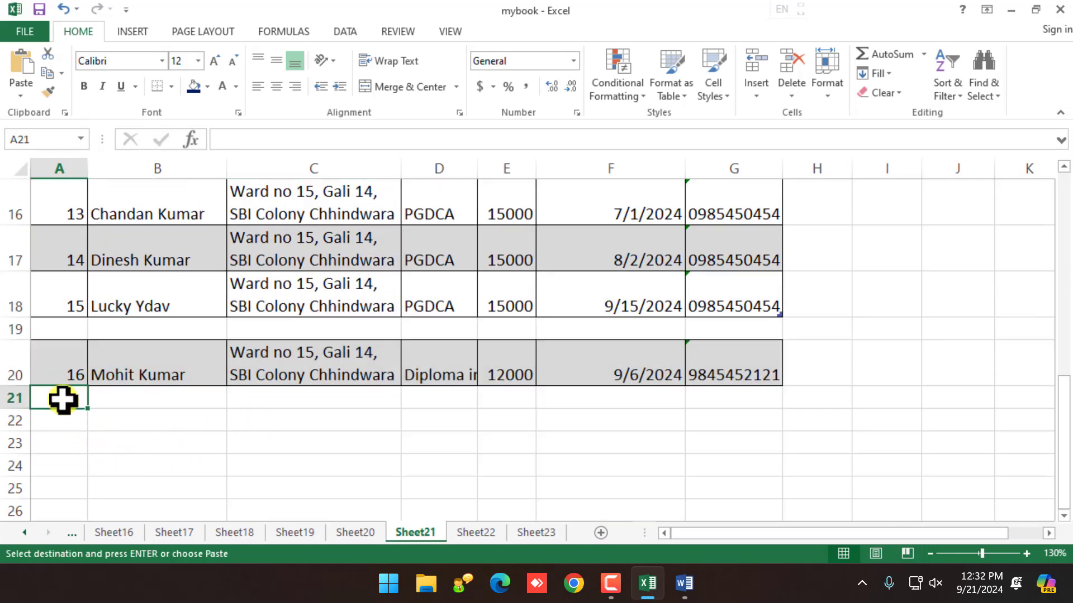
{"action": "type", "text": "1"}
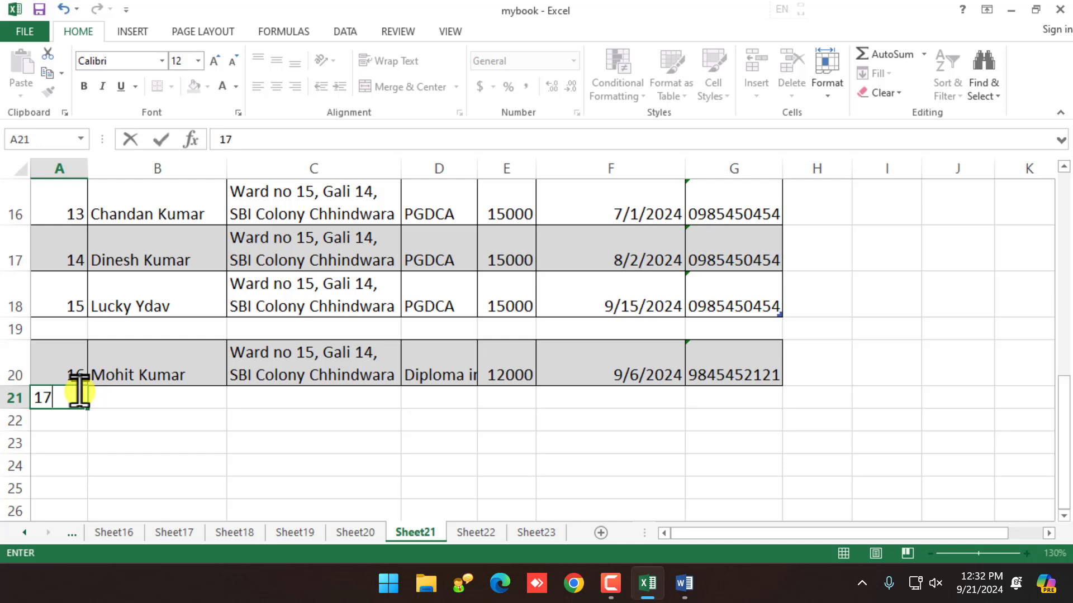
{"action": "type", "text": "7"}
{"action": "key", "text": "Tab"}
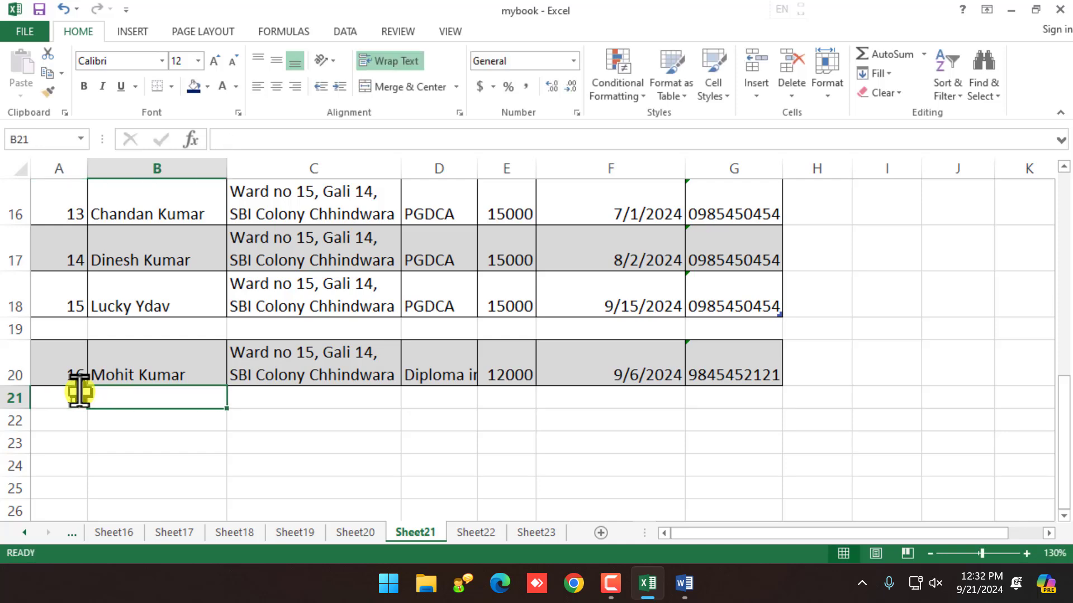
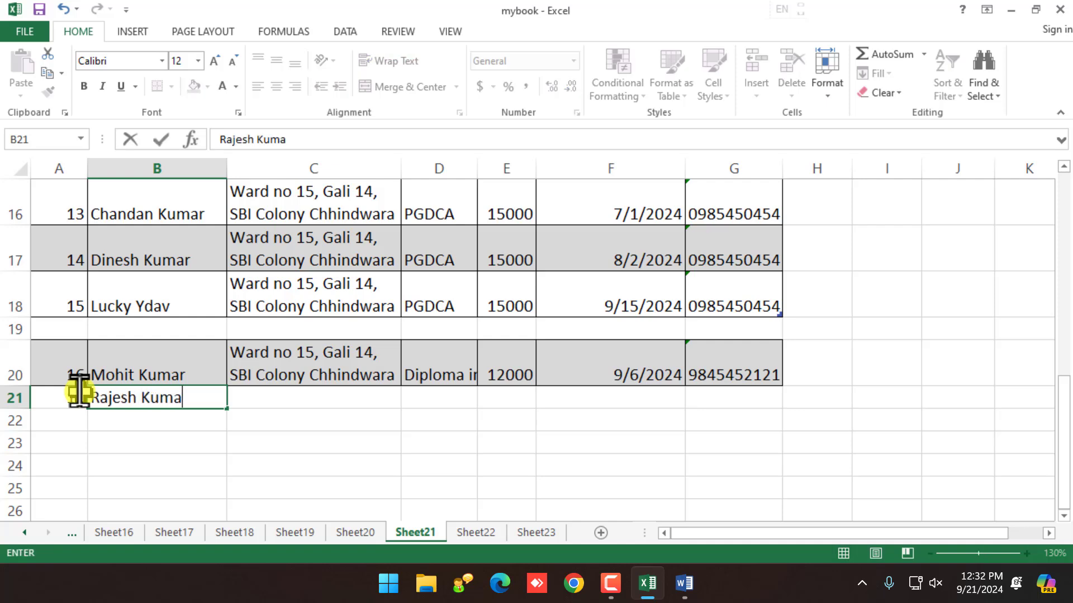
{"action": "key", "text": "Tab"}
Step: Fill address, course, fees 12000, admission date and mobile down from row 20 into row 21
{"action": "key", "text": "ctrl+d"}
{"action": "key", "text": "Tab"}
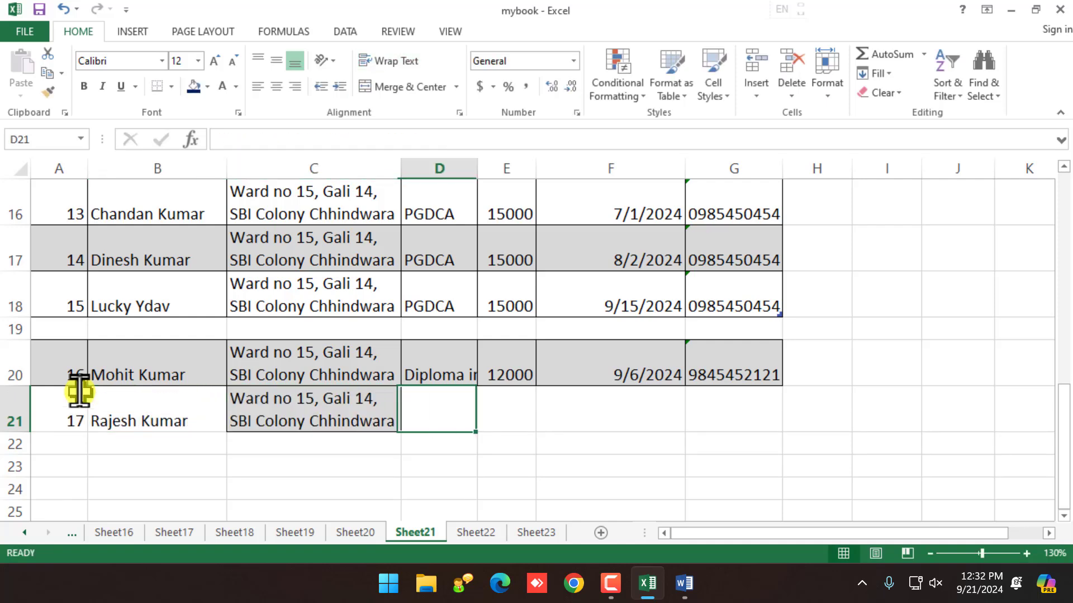
{"action": "key", "text": "ctrl+d"}
{"action": "key", "text": "Tab"}
{"action": "key", "text": "ctrl+d"}
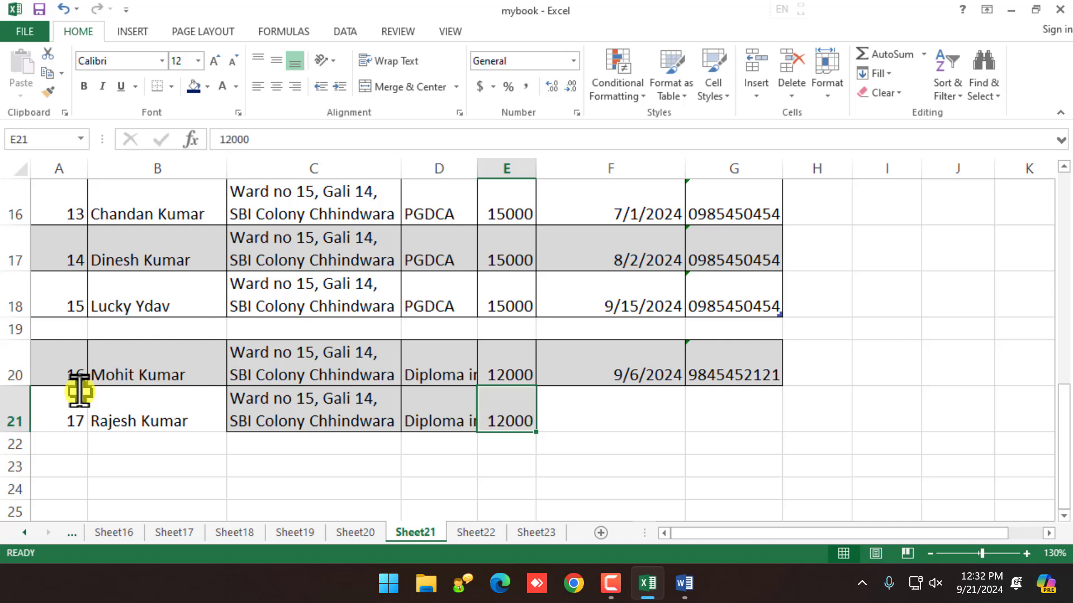
{"action": "key", "text": "Tab"}
{"action": "key", "text": "ctrl+d"}
{"action": "key", "text": "Tab"}
{"action": "key", "text": "ctrl+d"}
{"action": "key", "text": "Tab"}
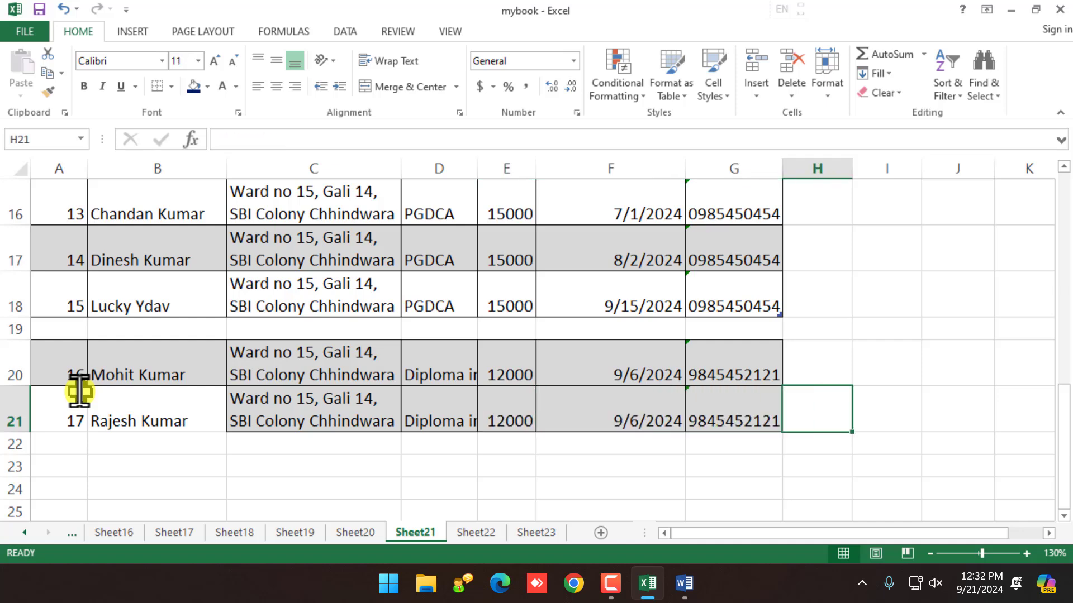
Step: Check the serial number in A5, then select an empty cell below the table
{"action": "scroll", "coordinate": [77, 419], "scroll_direction": "up", "scroll_amount": 5}
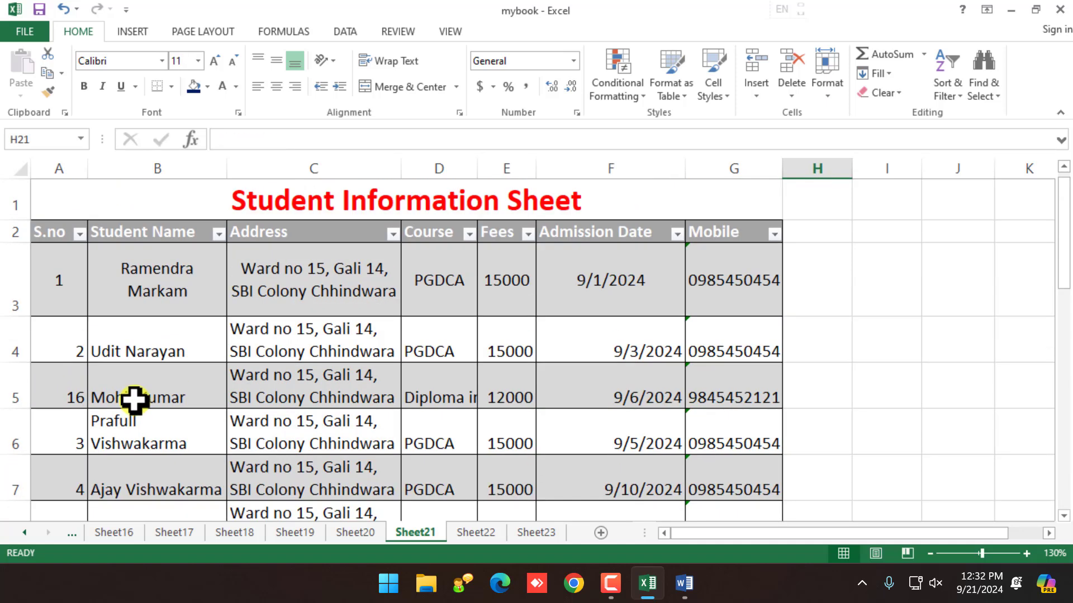
{"action": "left_click", "coordinate": [86, 389]}
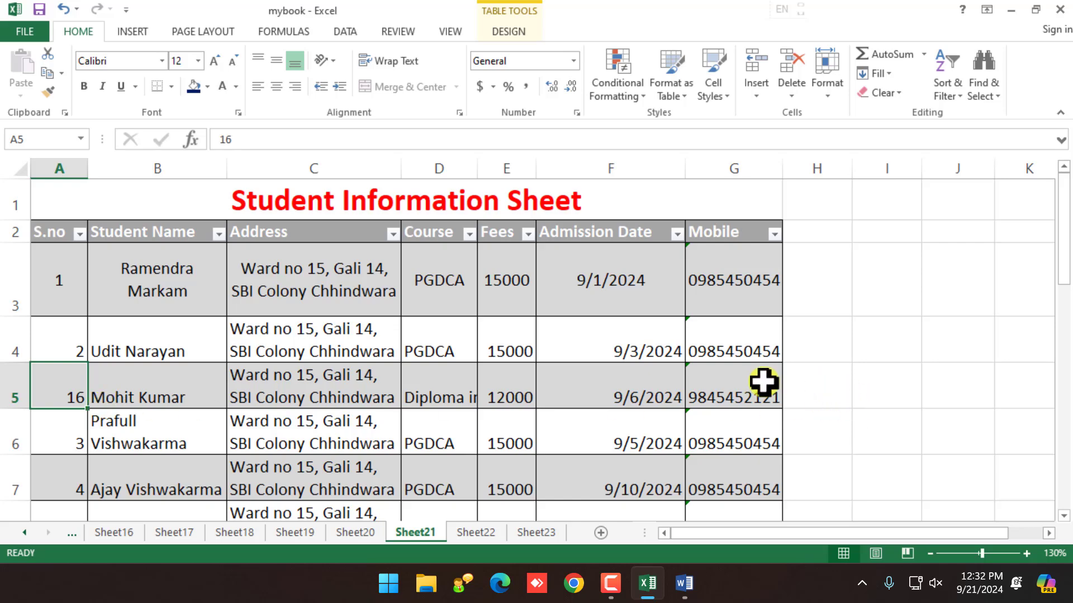
{"action": "scroll", "coordinate": [115, 495], "scroll_direction": "down", "scroll_amount": 6}
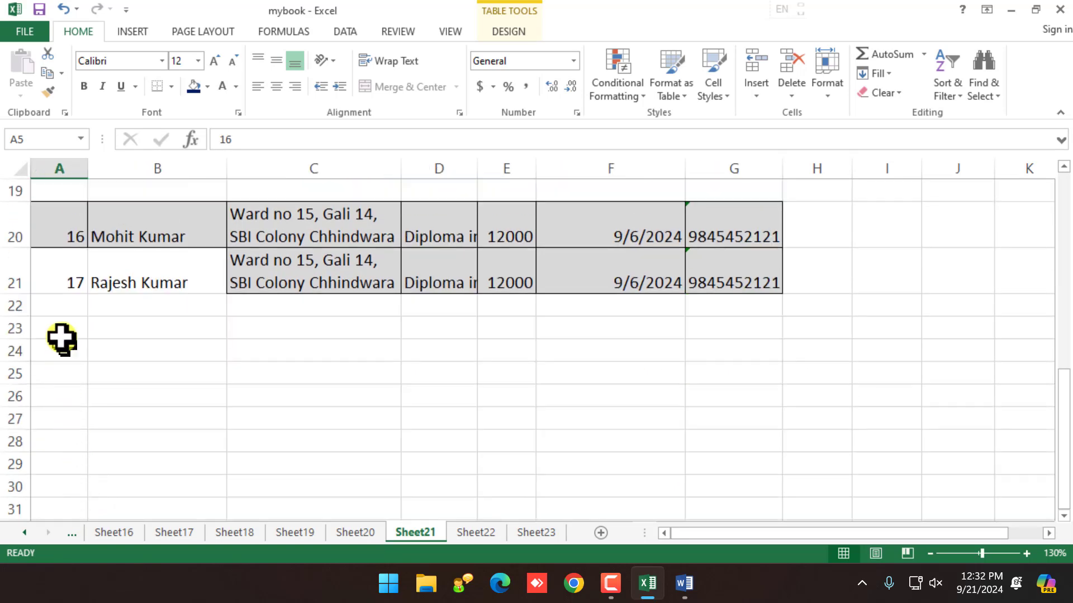
{"action": "left_click", "coordinate": [53, 308]}
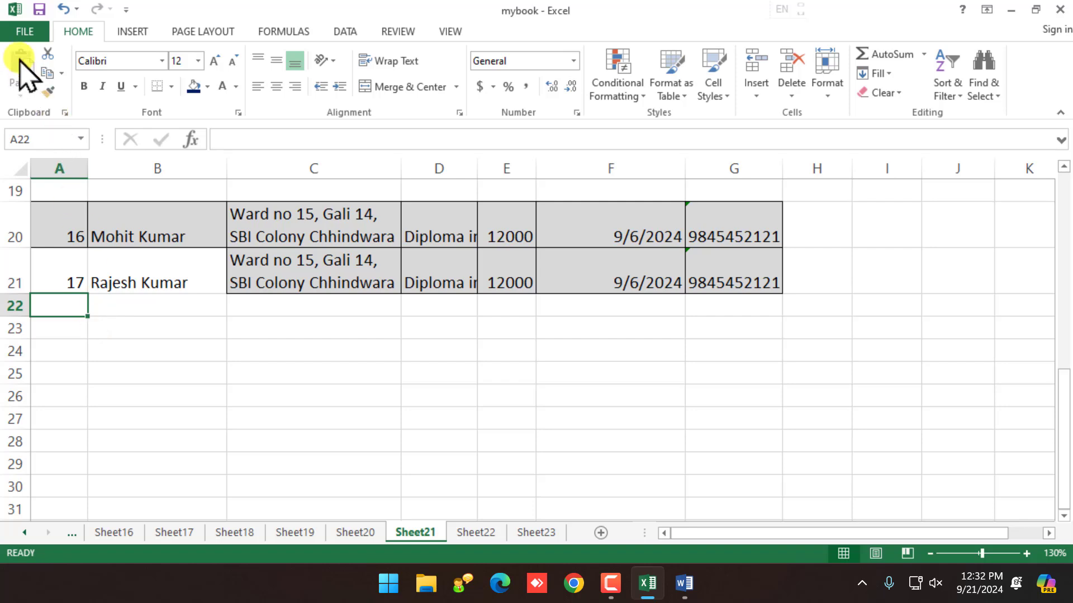
{"action": "scroll", "coordinate": [355, 467], "scroll_direction": "up", "scroll_amount": 6}
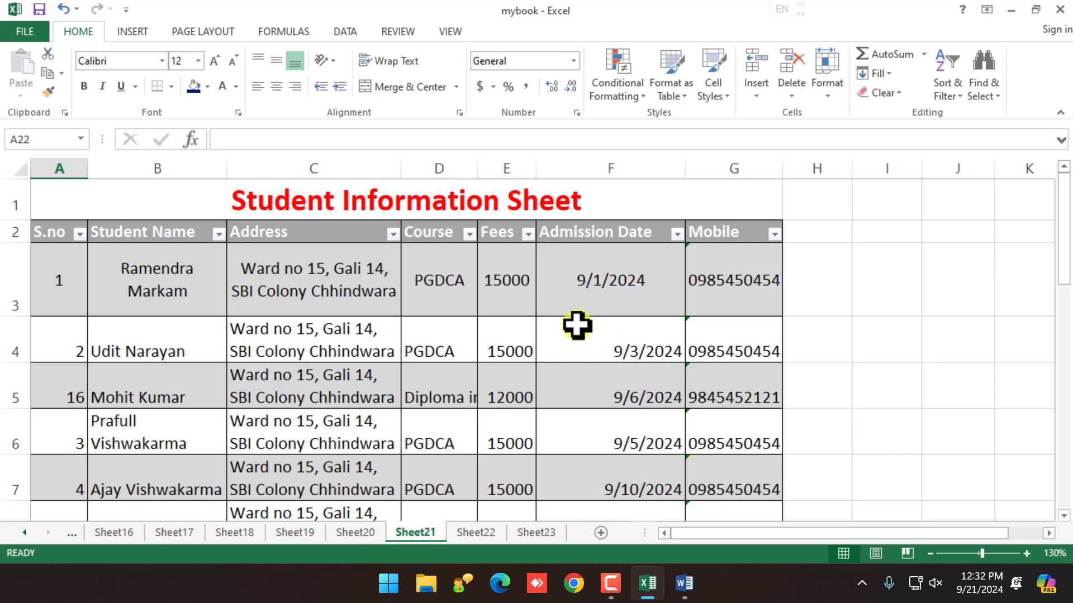
{"action": "scroll", "coordinate": [642, 393], "scroll_direction": "down", "scroll_amount": 2}
Step: Enter Chhindwara as the city in cell I5
{"action": "scroll", "coordinate": [949, 361], "scroll_direction": "up", "scroll_amount": 2}
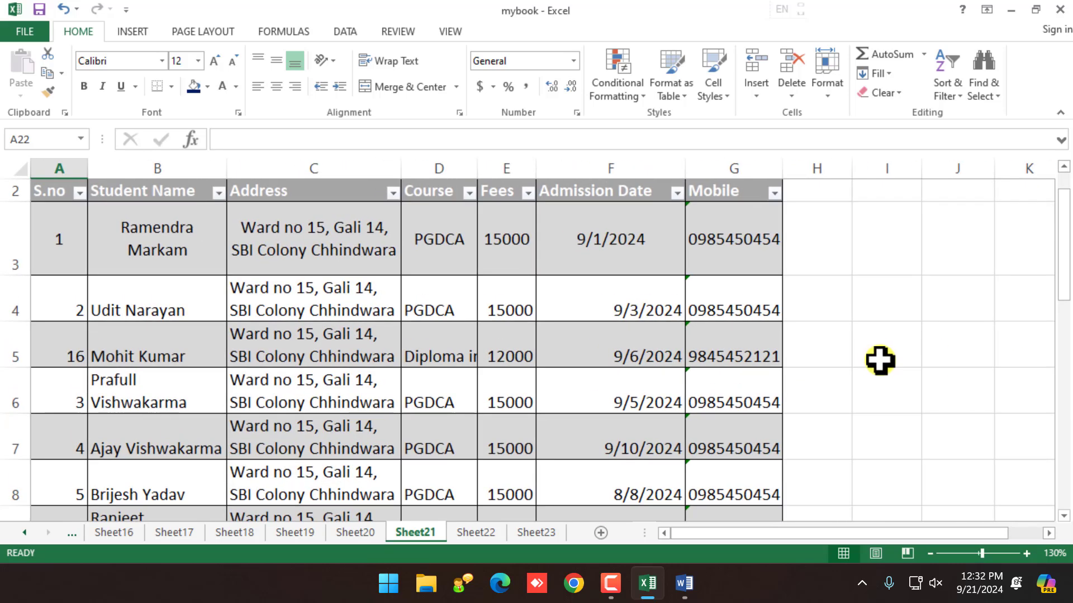
{"action": "left_click", "coordinate": [879, 361]}
{"action": "left_click", "coordinate": [1022, 533]}
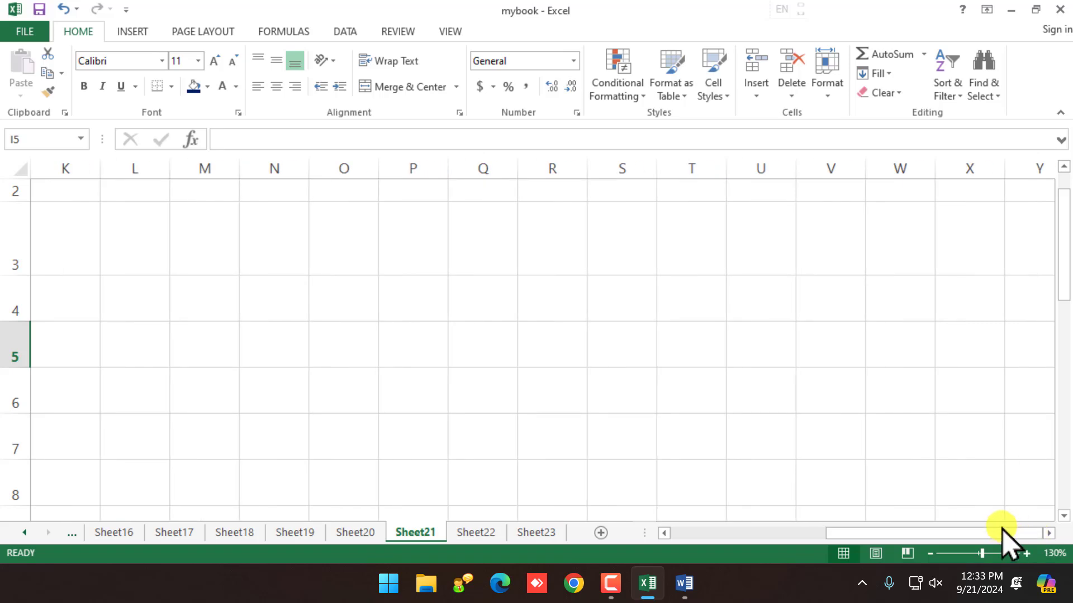
{"action": "left_click", "coordinate": [790, 533]}
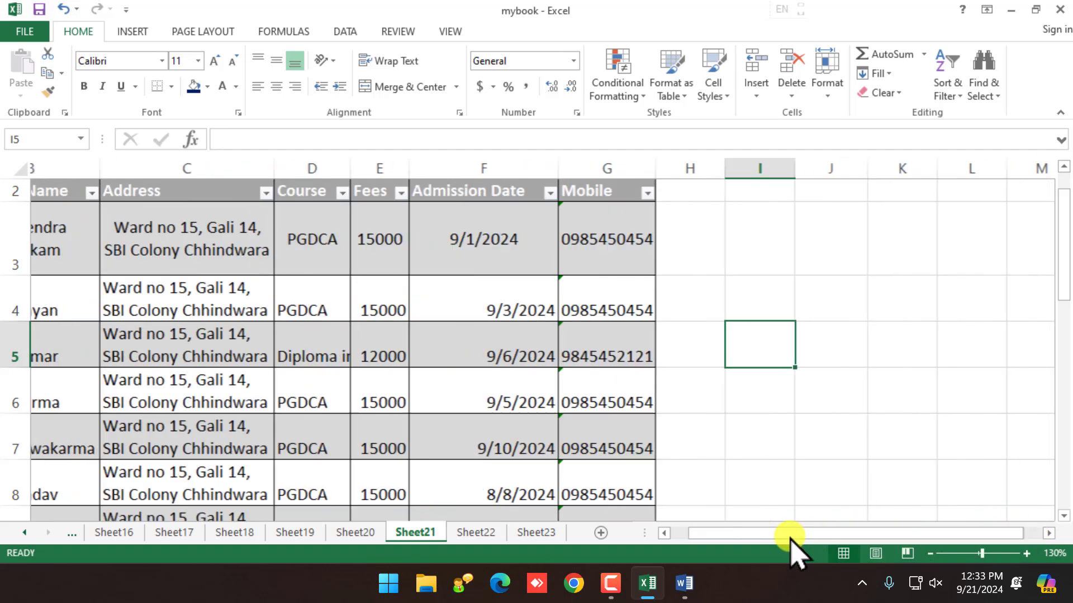
{"action": "type", "text": "C"}
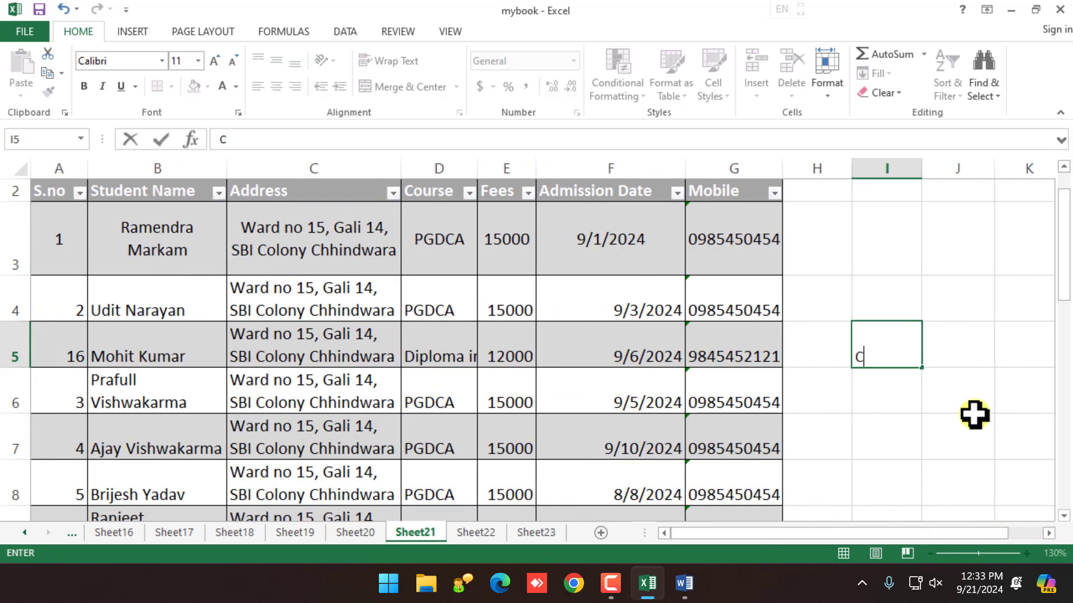
{"action": "type", "text": "hhindwara"}
{"action": "left_click", "coordinate": [950, 407]}
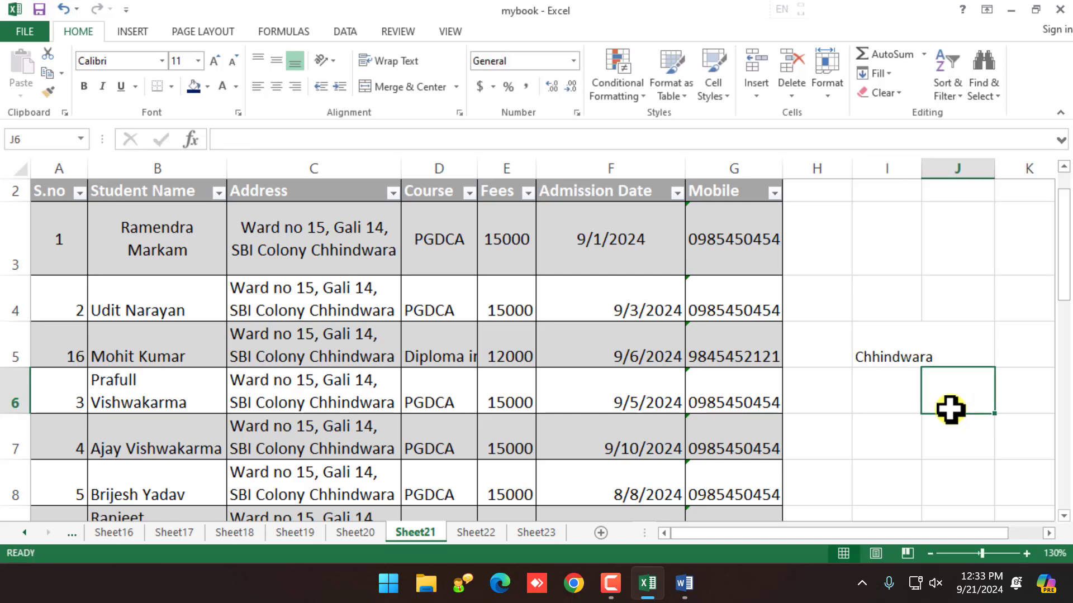
Step: Copy Chhindwara from I5 and paste it into I7
{"action": "left_click", "coordinate": [900, 356]}
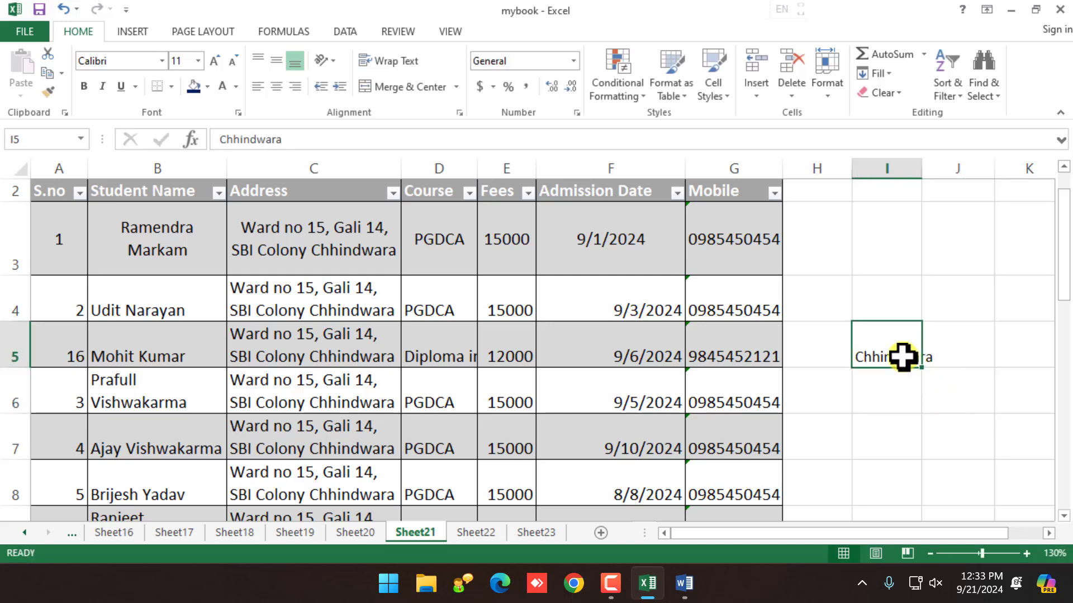
{"action": "left_click", "coordinate": [1048, 533]}
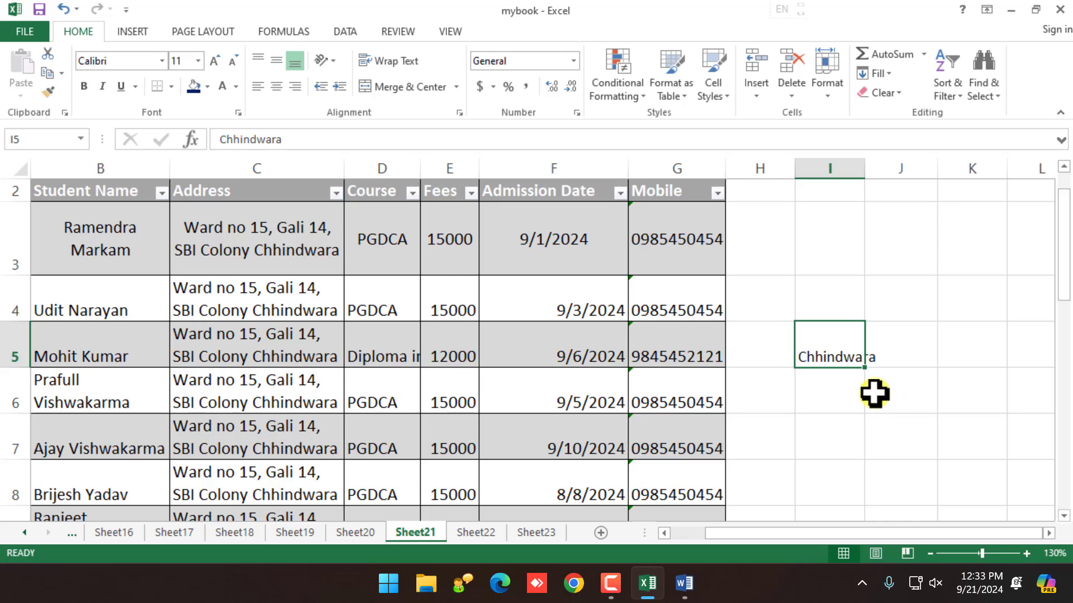
{"action": "left_click", "coordinate": [857, 393]}
{"action": "left_click", "coordinate": [840, 352]}
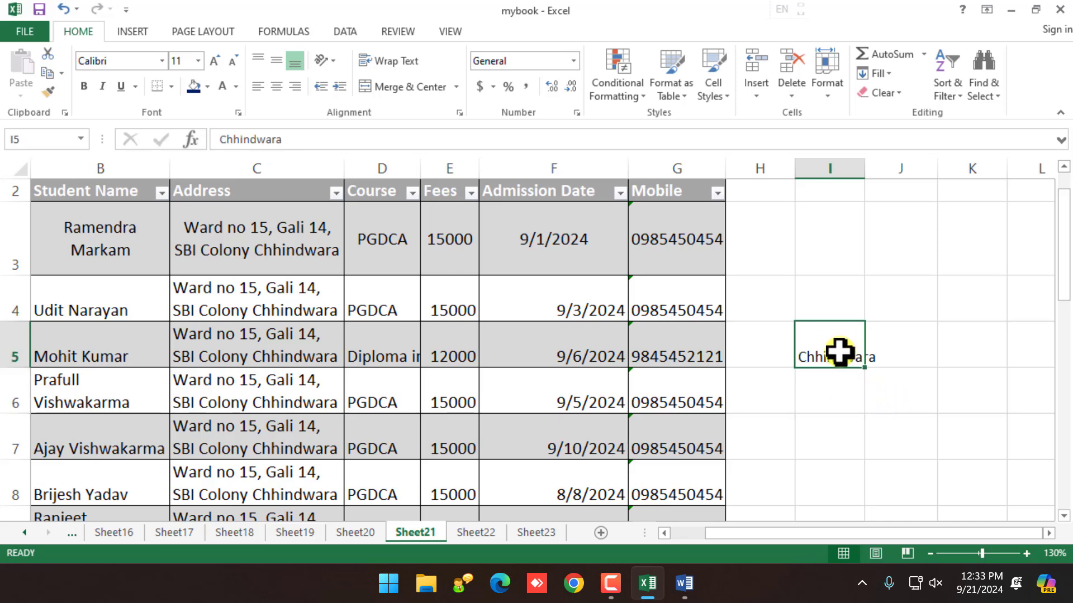
{"action": "key", "text": "ctrl+c"}
{"action": "left_click", "coordinate": [844, 424]}
{"action": "key", "text": "ctrl+v"}
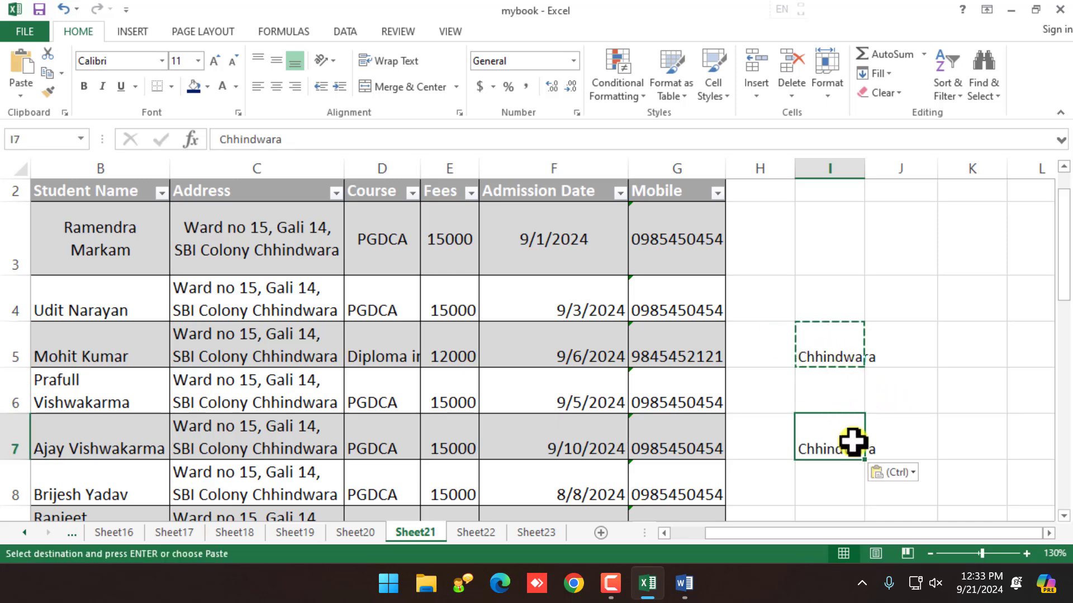
Step: Paste Chhindwara into I8, I9 and I6
{"action": "left_click", "coordinate": [836, 474]}
{"action": "key", "text": "ctrl+v"}
{"action": "scroll", "coordinate": [834, 436], "scroll_direction": "down", "scroll_amount": 2}
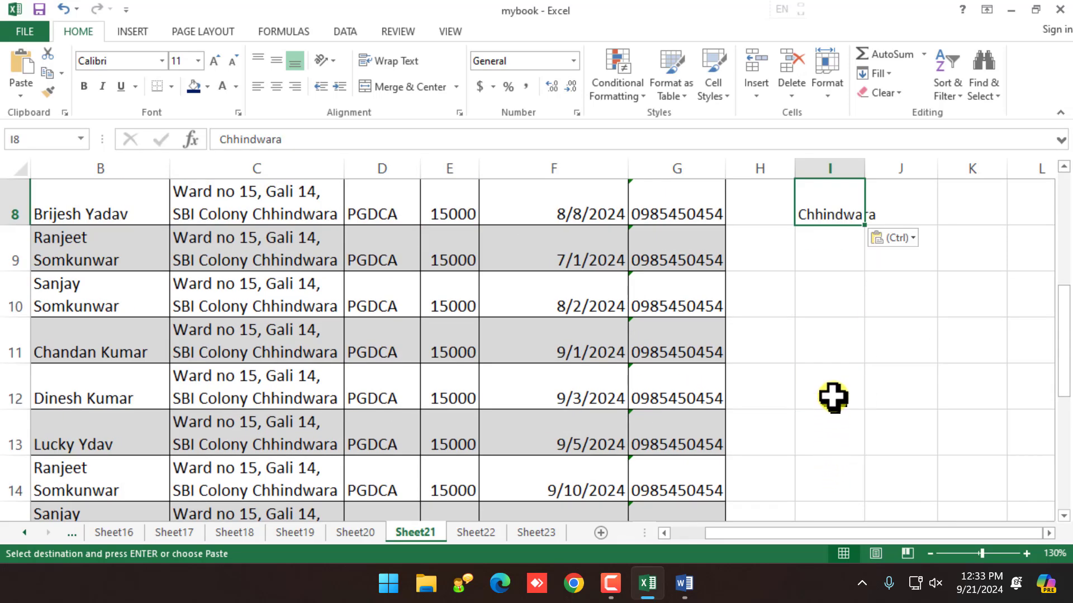
{"action": "left_click", "coordinate": [821, 268]}
{"action": "key", "text": "ctrl+v"}
{"action": "scroll", "coordinate": [838, 296], "scroll_direction": "up", "scroll_amount": 2}
{"action": "left_click", "coordinate": [838, 394]}
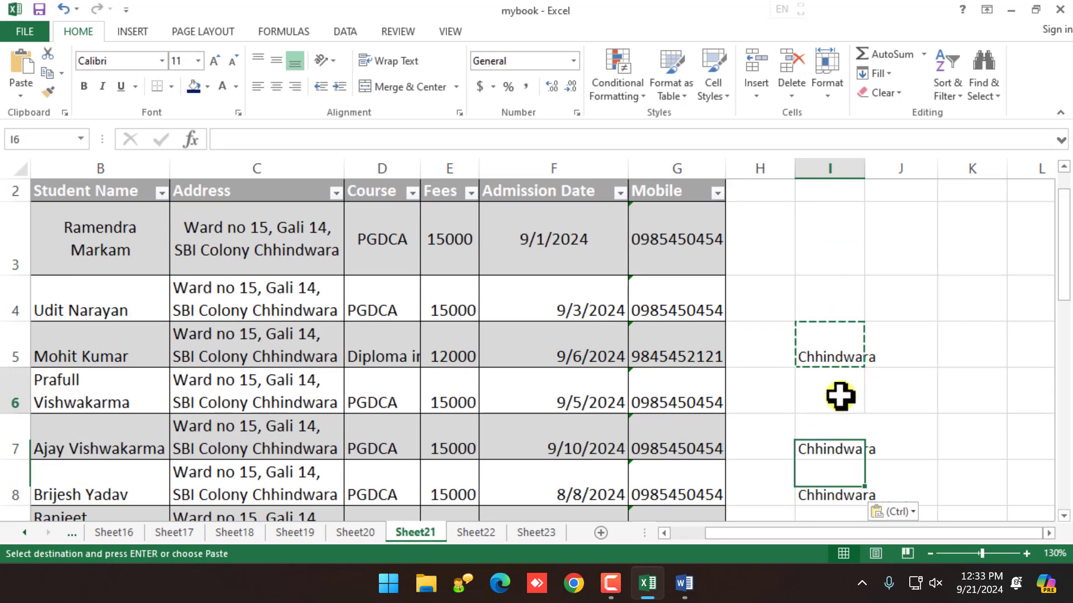
{"action": "key", "text": "ctrl+v"}
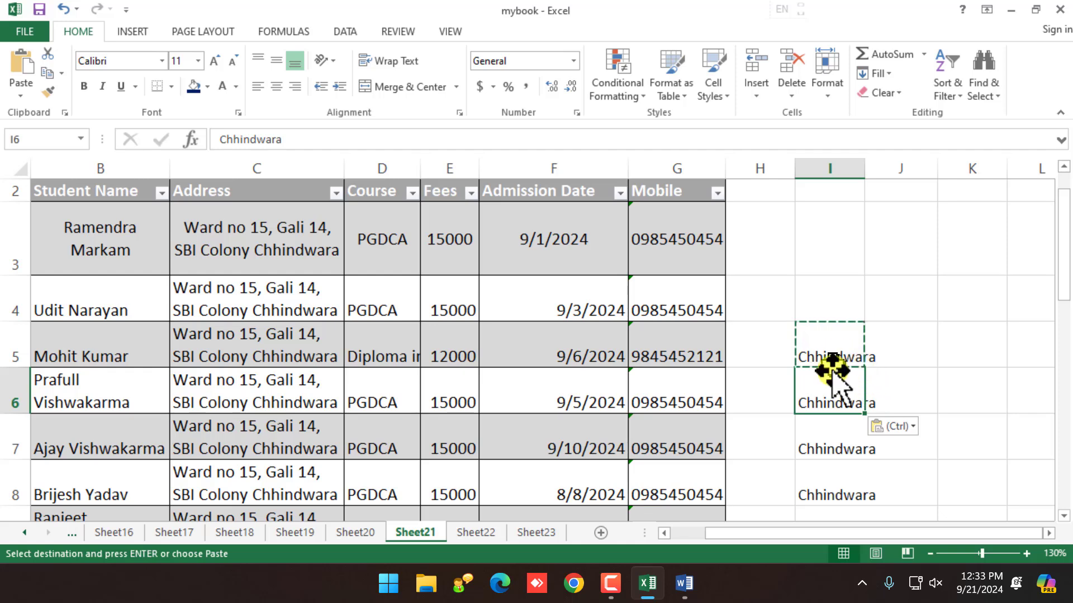
Step: Enter Bhopal as the city in cell I4
{"action": "left_click", "coordinate": [824, 299]}
{"action": "type", "text": "Bhopal"}
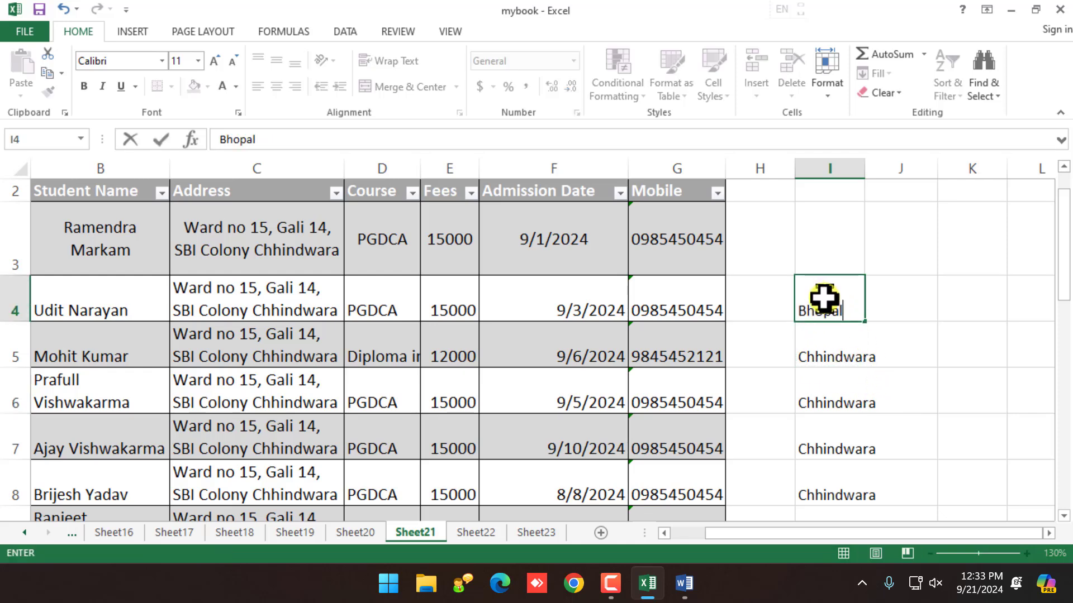
{"action": "left_click", "coordinate": [848, 373]}
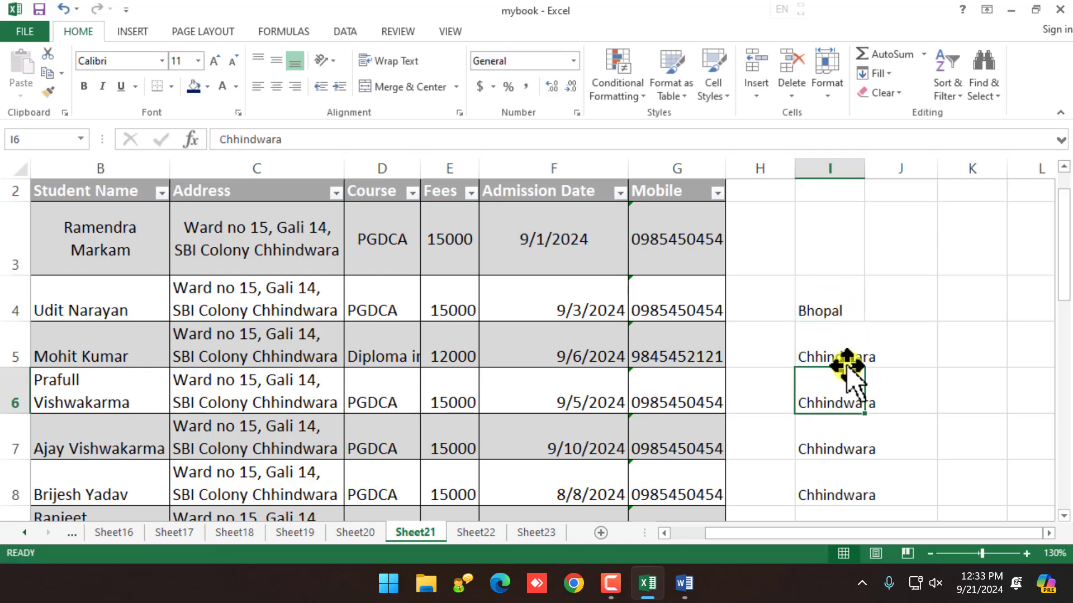
{"action": "left_click", "coordinate": [839, 342]}
{"action": "left_click", "coordinate": [833, 270]}
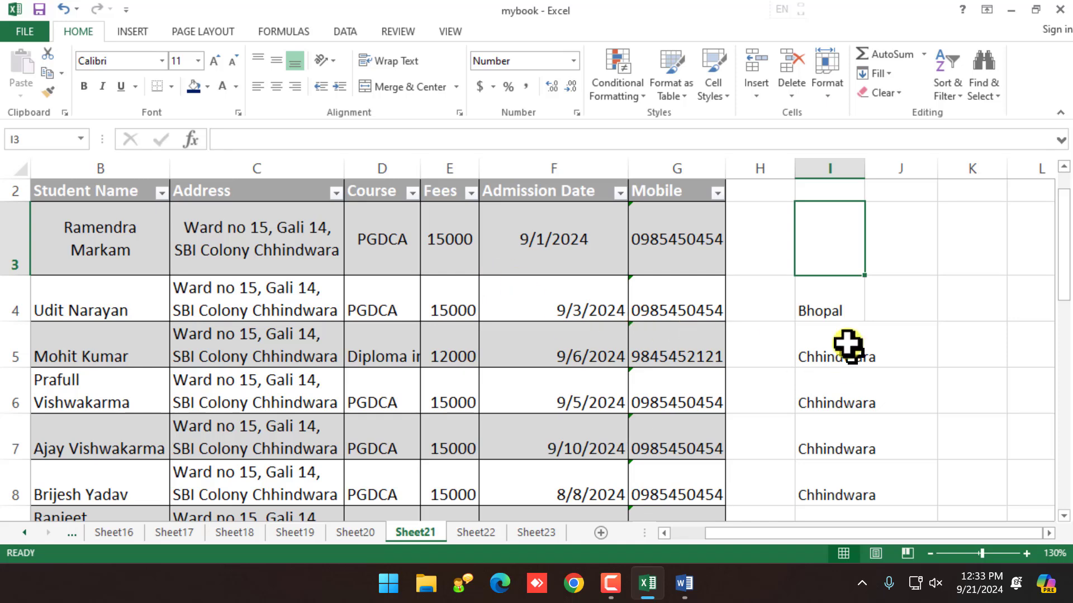
{"action": "left_click", "coordinate": [834, 312]}
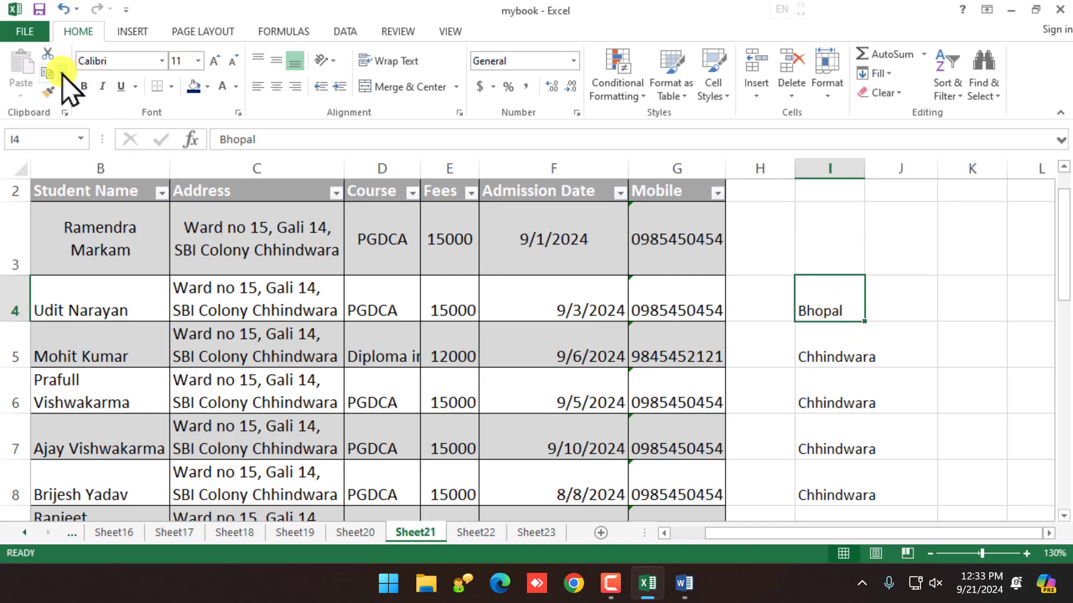
Step: Copy the Bhopal entry, then edit cell I6 and finish in F5
{"action": "left_click", "coordinate": [48, 73]}
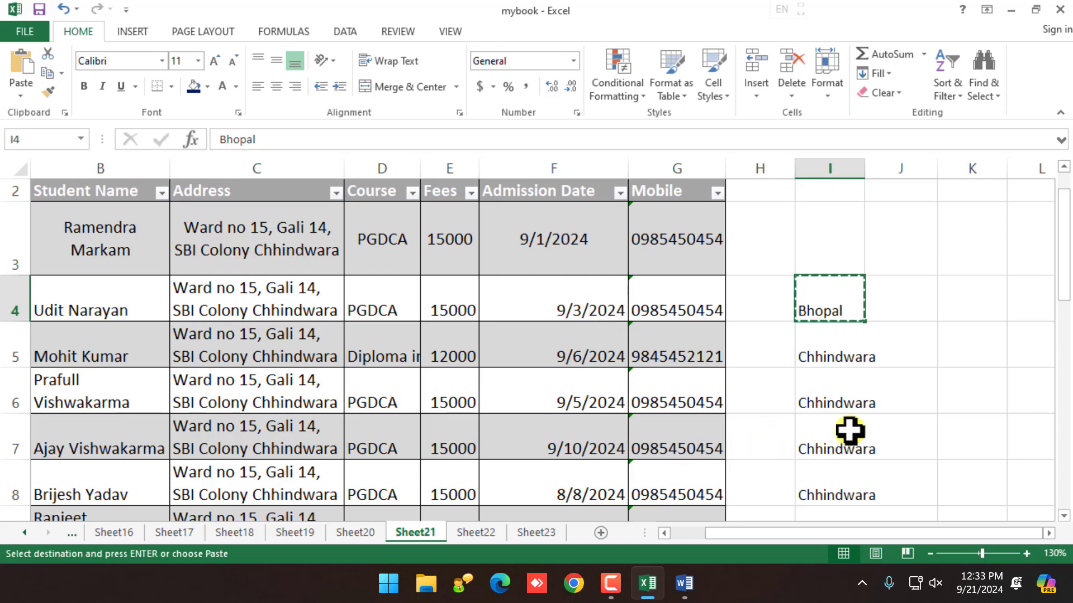
{"action": "double_click", "coordinate": [840, 381]}
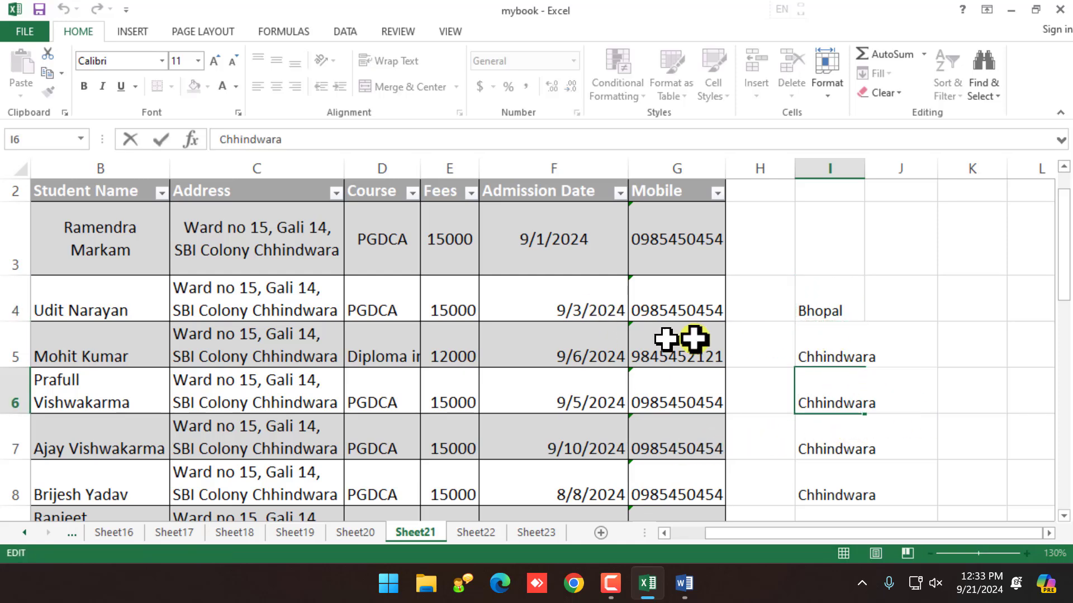
{"action": "left_click", "coordinate": [594, 337]}
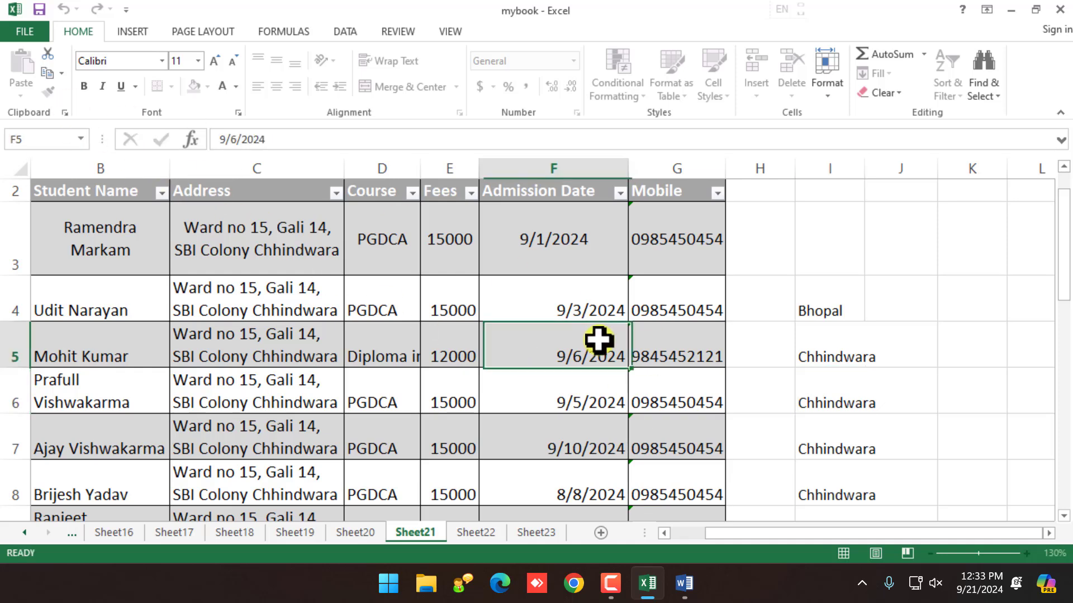
{"action": "scroll", "coordinate": [256, 274], "scroll_direction": "up", "scroll_amount": 1}
Step: Select the student table from the S.no header in A2 down to G21
{"action": "left_click_drag", "start_coordinate": [136, 227], "coordinate": [631, 458]}
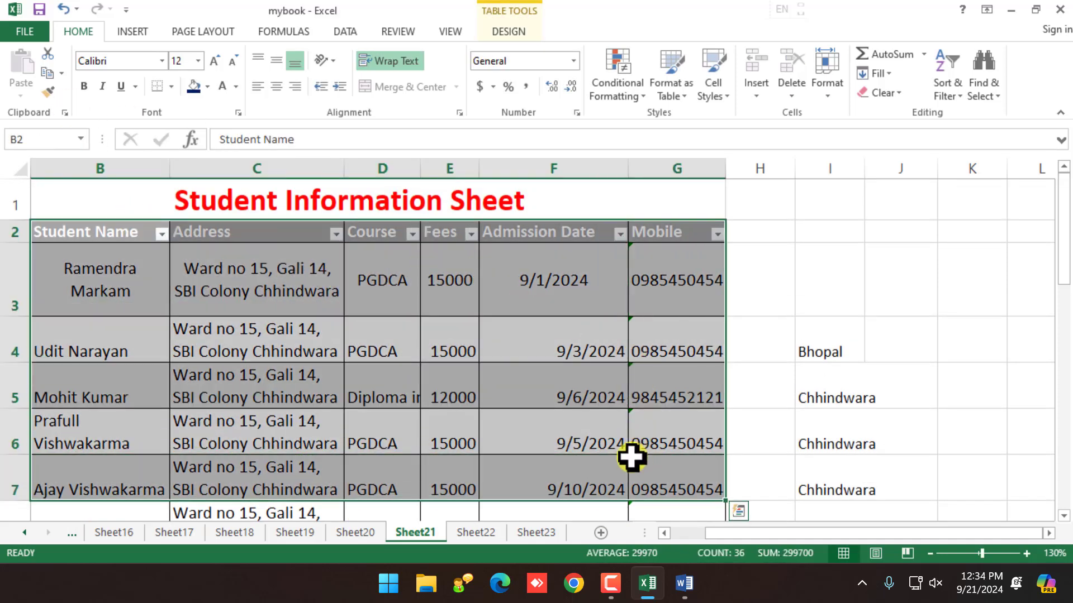
{"action": "left_click", "coordinate": [684, 533]}
{"action": "left_click_drag", "start_coordinate": [61, 232], "coordinate": [713, 470]}
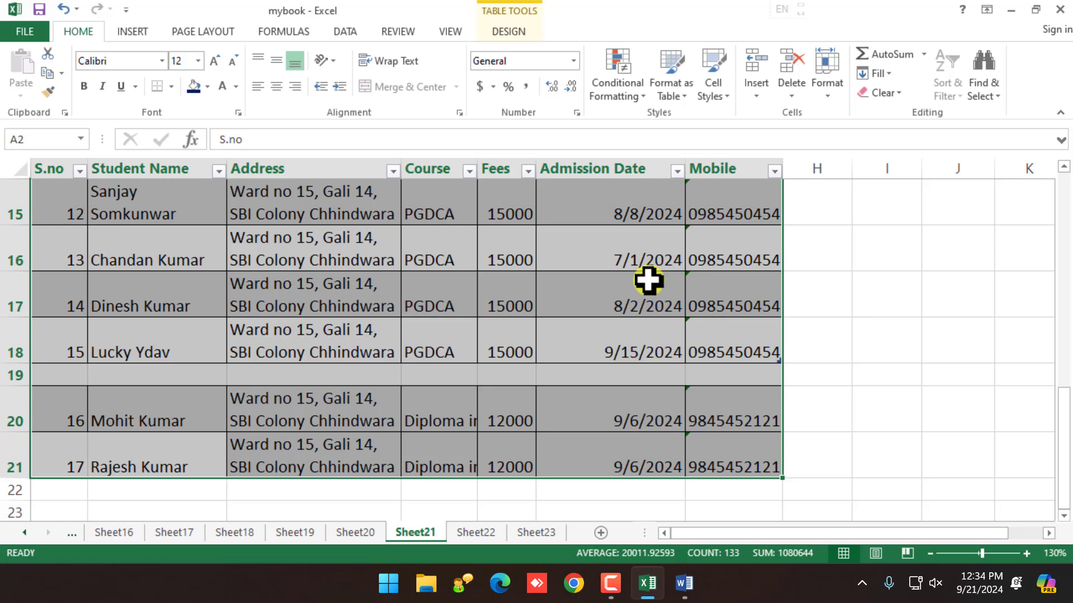
{"action": "scroll", "coordinate": [647, 288], "scroll_direction": "up", "scroll_amount": 1}
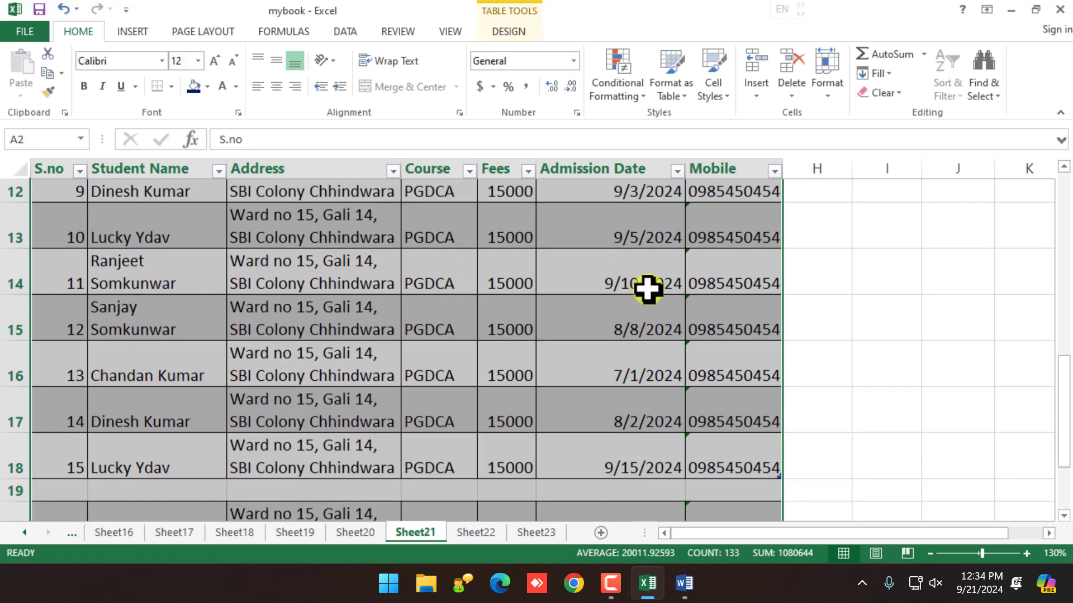
{"action": "scroll", "coordinate": [369, 315], "scroll_direction": "down", "scroll_amount": 2, "text": "ctrl"}
{"action": "scroll", "coordinate": [369, 320], "scroll_direction": "down", "scroll_amount": 2, "text": "ctrl"}
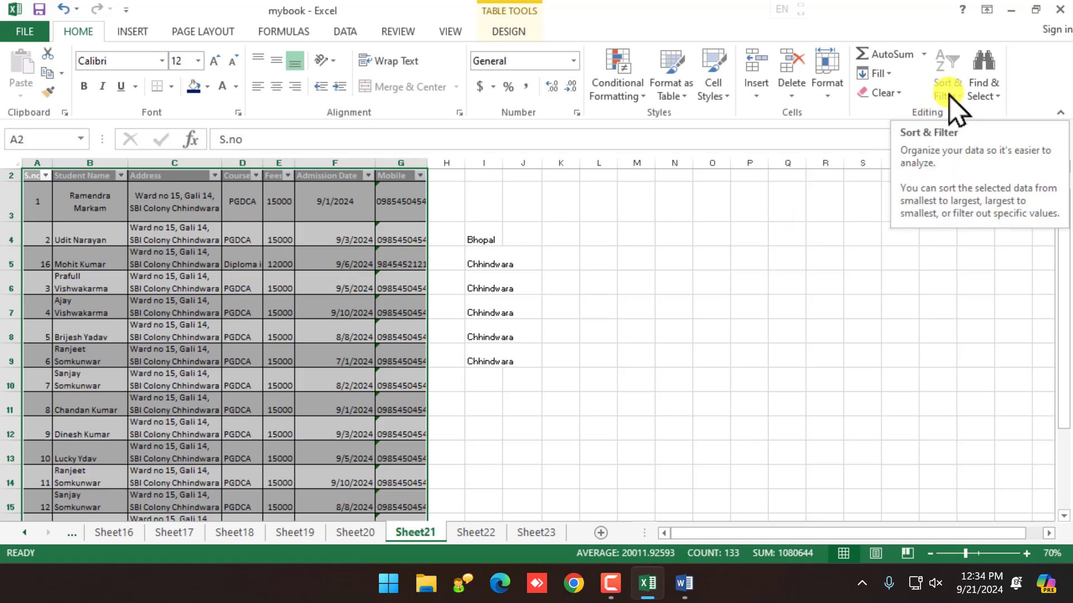
Step: Sort the table on the S.no header with Sort A to Z, ascending
{"action": "scroll", "coordinate": [330, 318], "scroll_direction": "up", "scroll_amount": 1}
{"action": "left_click", "coordinate": [279, 332]}
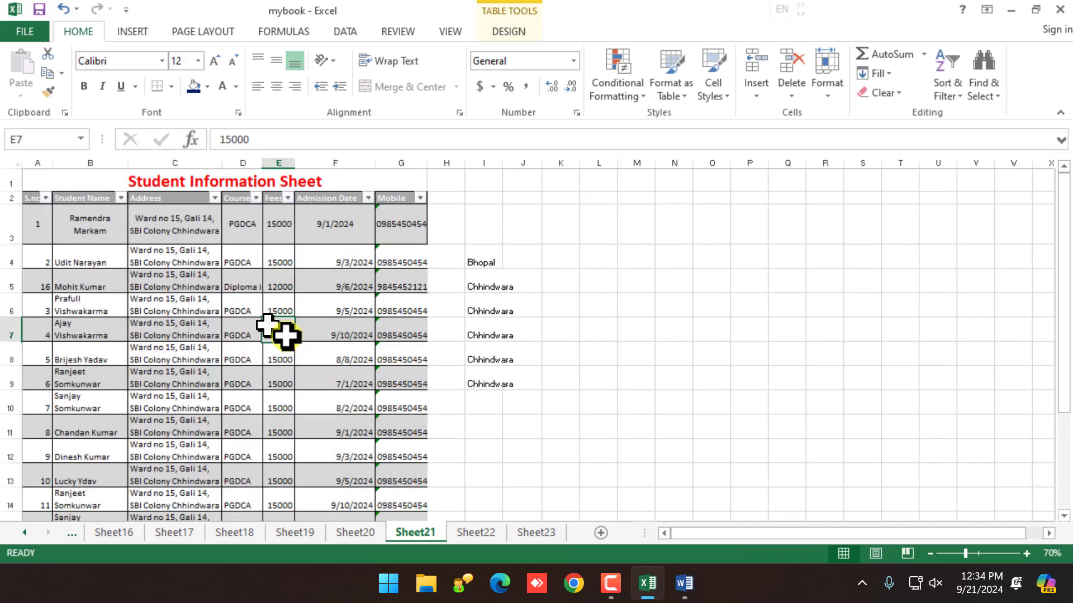
{"action": "left_click", "coordinate": [33, 199]}
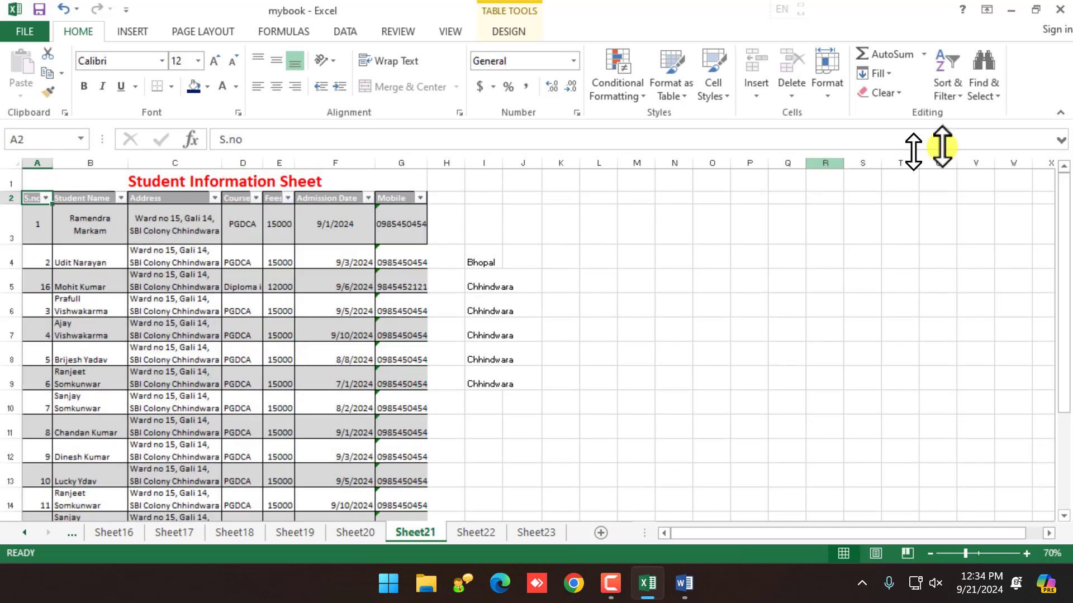
{"action": "left_click", "coordinate": [951, 95]}
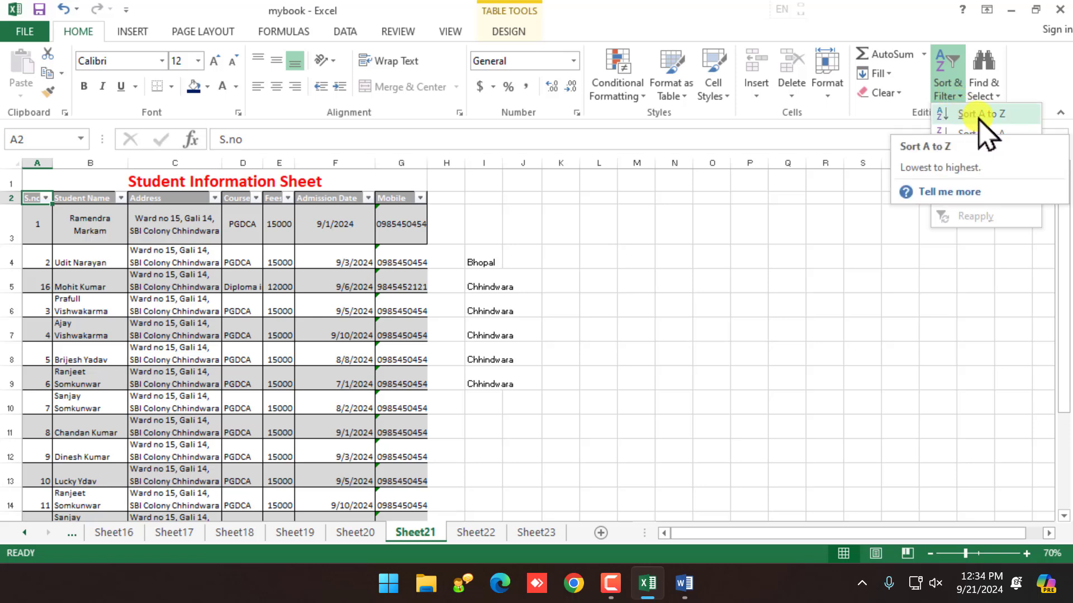
{"action": "scroll", "coordinate": [2, 211], "scroll_direction": "up", "scroll_amount": 3}
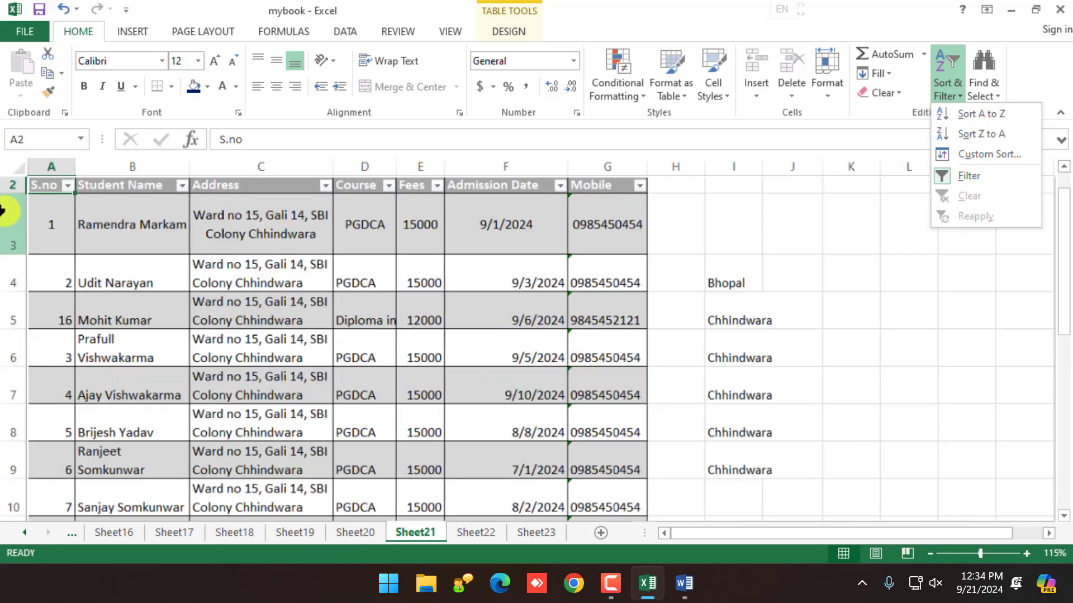
{"action": "scroll", "coordinate": [65, 238], "scroll_direction": "up", "scroll_amount": 1}
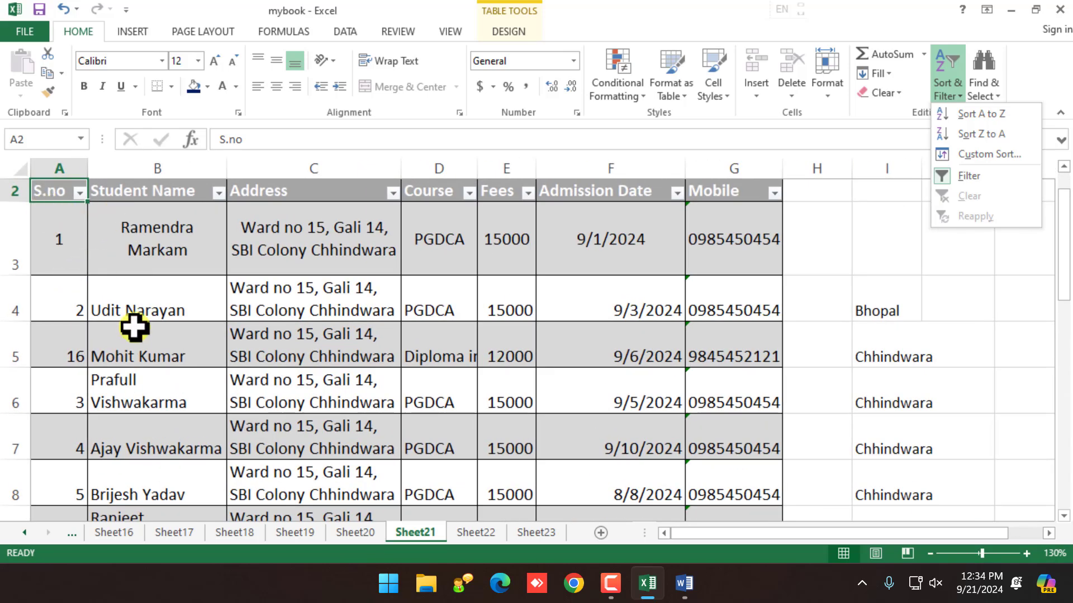
{"action": "left_click", "coordinate": [965, 114]}
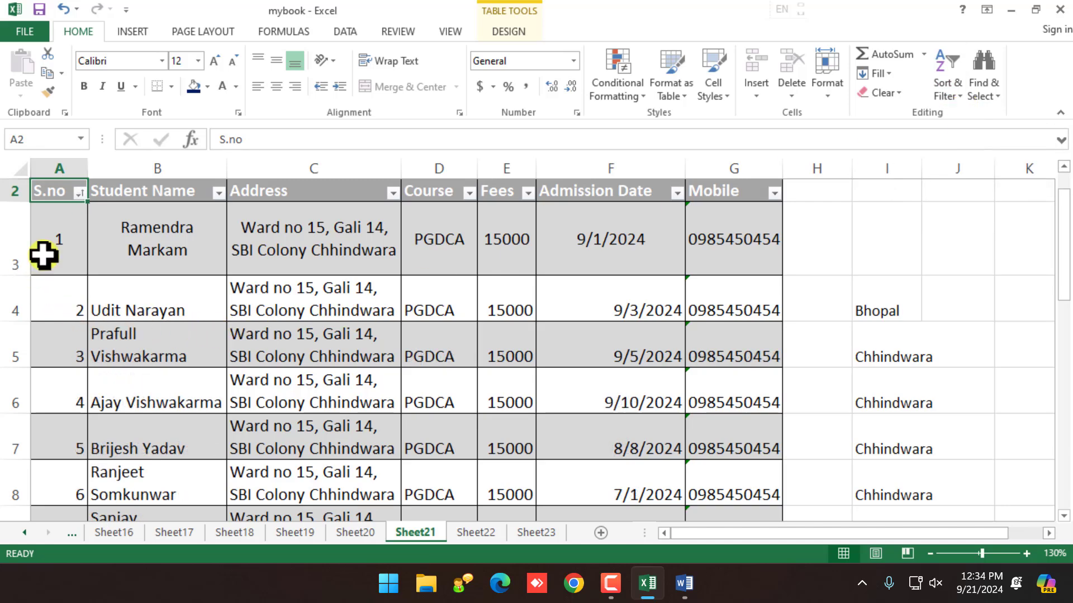
Step: Delete the empty row 19, then the duplicate record 16 row
{"action": "scroll", "coordinate": [46, 252], "scroll_direction": "down", "scroll_amount": 6}
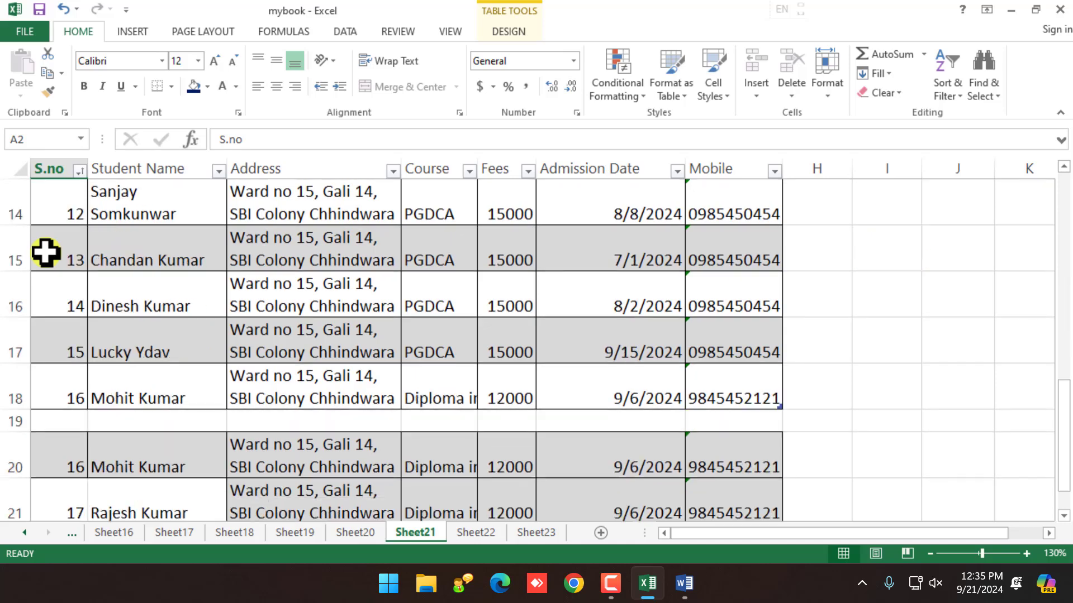
{"action": "scroll", "coordinate": [81, 318], "scroll_direction": "up", "scroll_amount": 2}
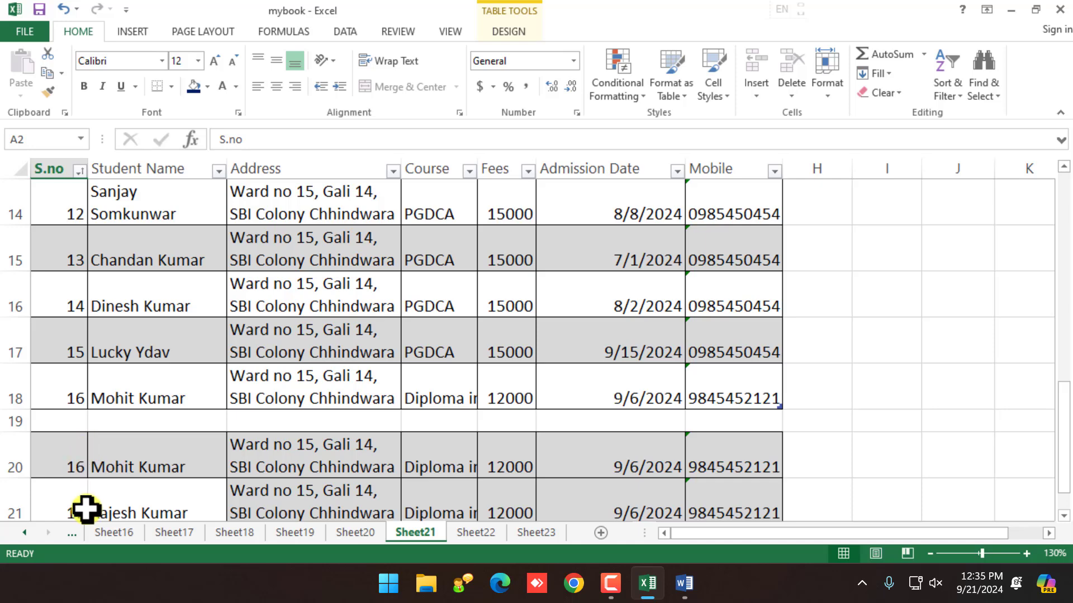
{"action": "left_click", "coordinate": [37, 444]}
{"action": "left_click", "coordinate": [53, 424]}
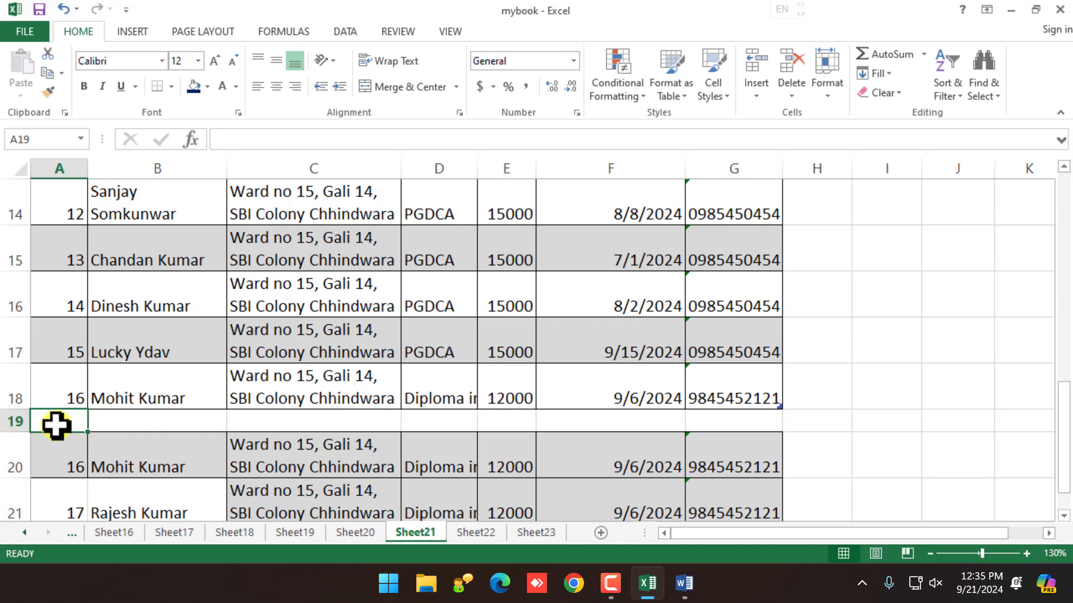
{"action": "right_click", "coordinate": [16, 420]}
{"action": "left_click", "coordinate": [78, 307]}
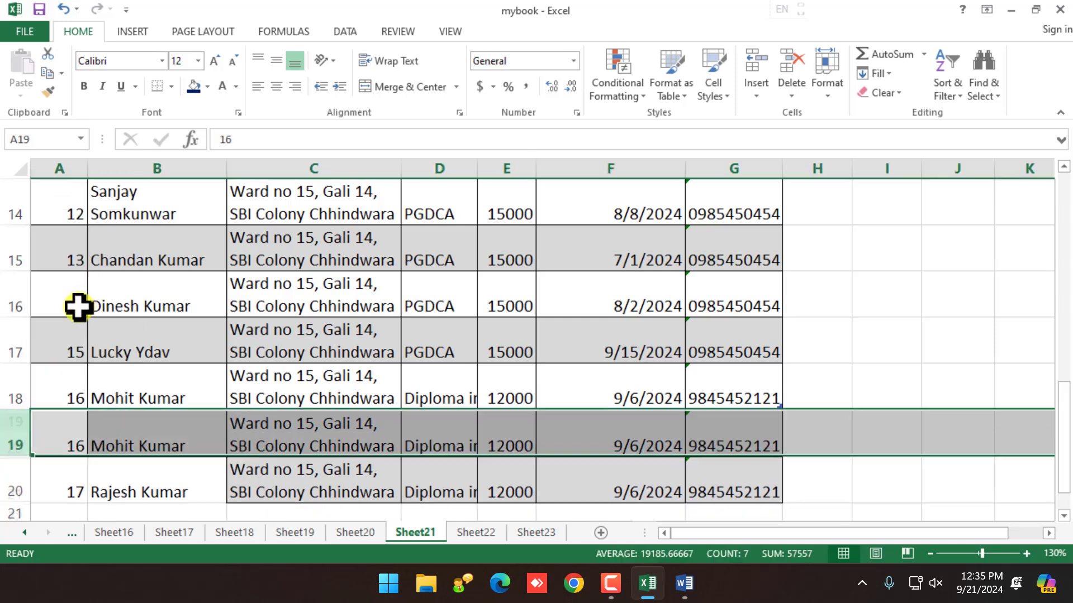
{"action": "right_click", "coordinate": [8, 440]}
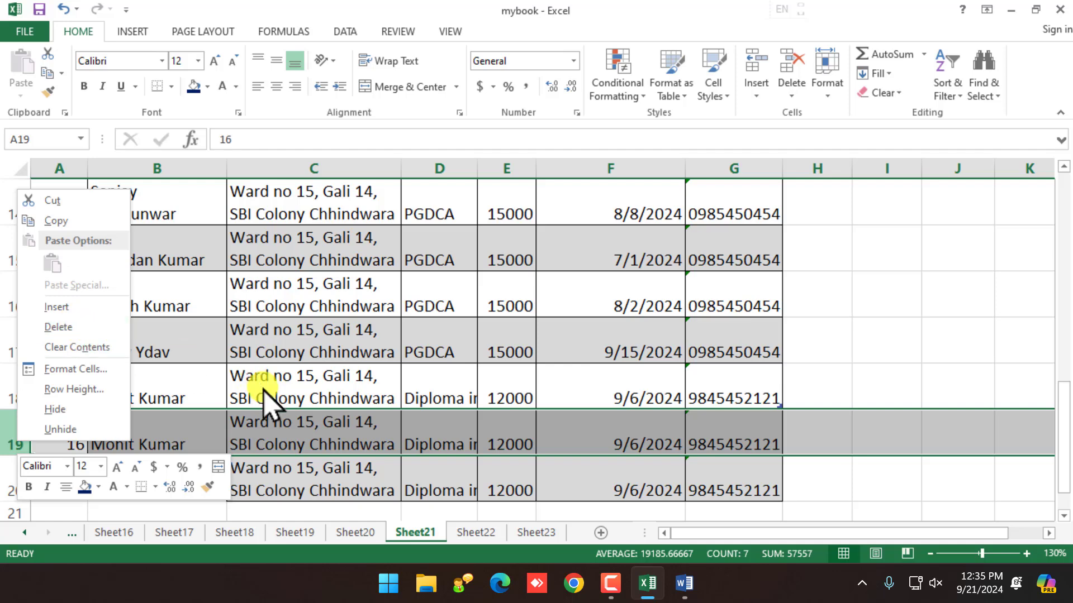
{"action": "left_click", "coordinate": [68, 328]}
{"action": "left_click", "coordinate": [248, 465]}
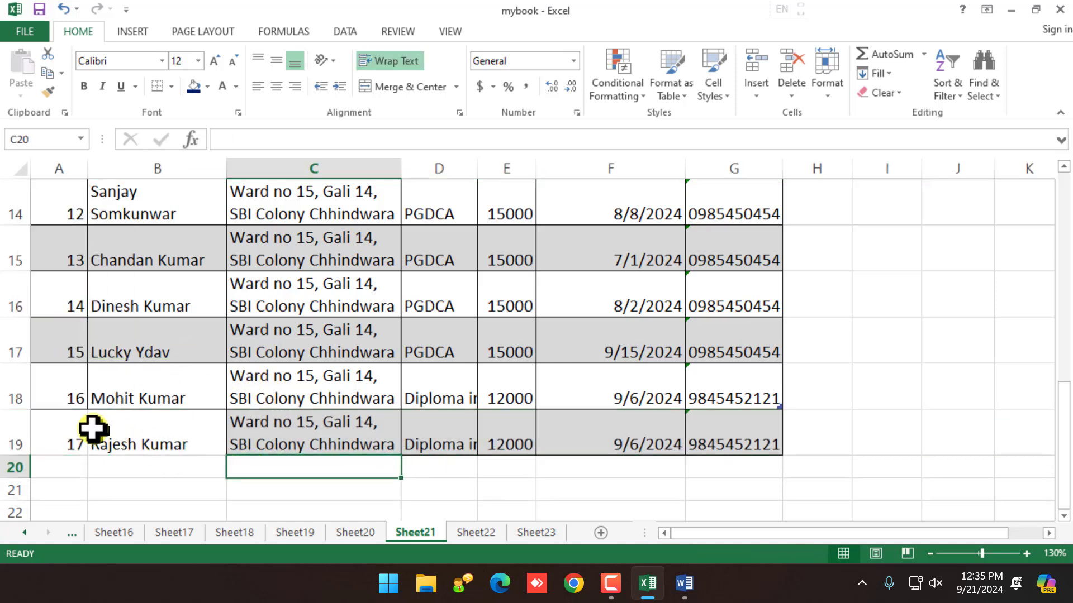
{"action": "scroll", "coordinate": [90, 395], "scroll_direction": "up", "scroll_amount": 5}
Step: Sort the table by S.no descending with Sort Z to A
{"action": "left_click", "coordinate": [55, 239]}
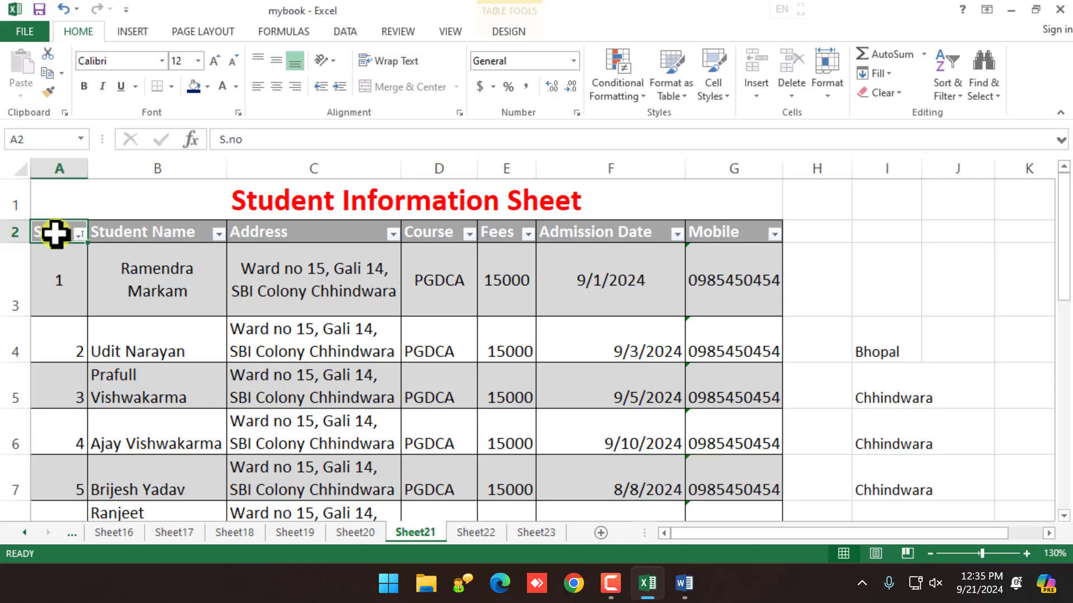
{"action": "left_click", "coordinate": [959, 96]}
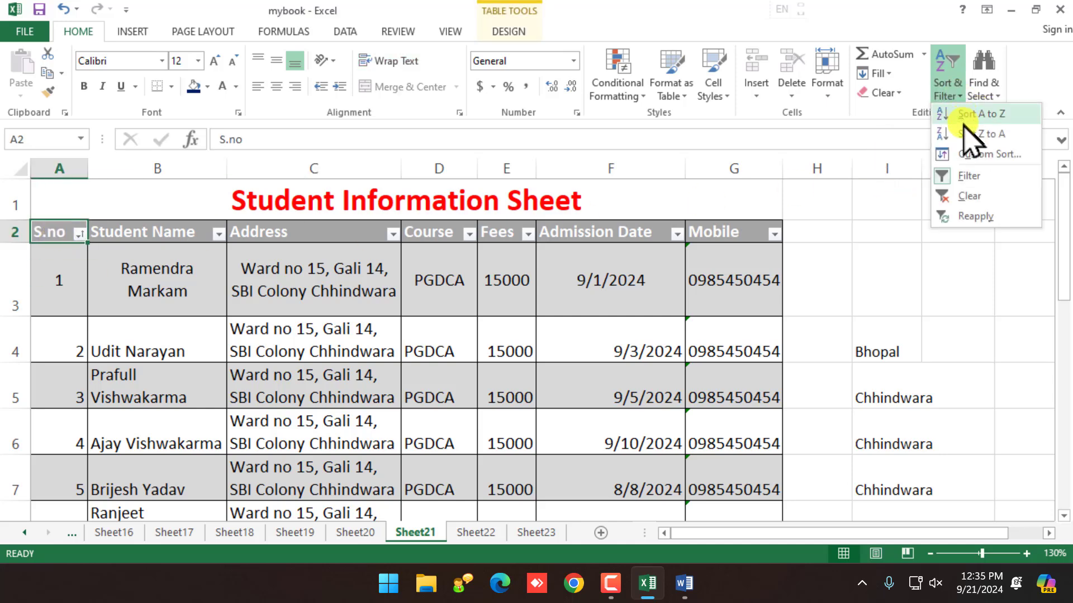
{"action": "left_click", "coordinate": [975, 135]}
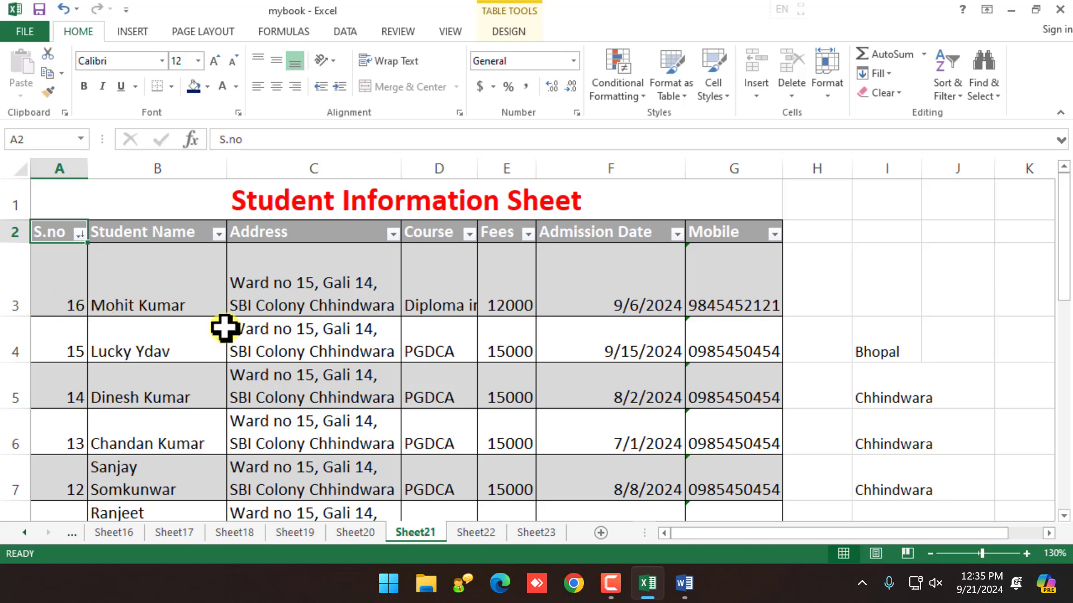
Step: Inspect each cell of the first row, record 16, from S.no to mobile
{"action": "left_click", "coordinate": [69, 290]}
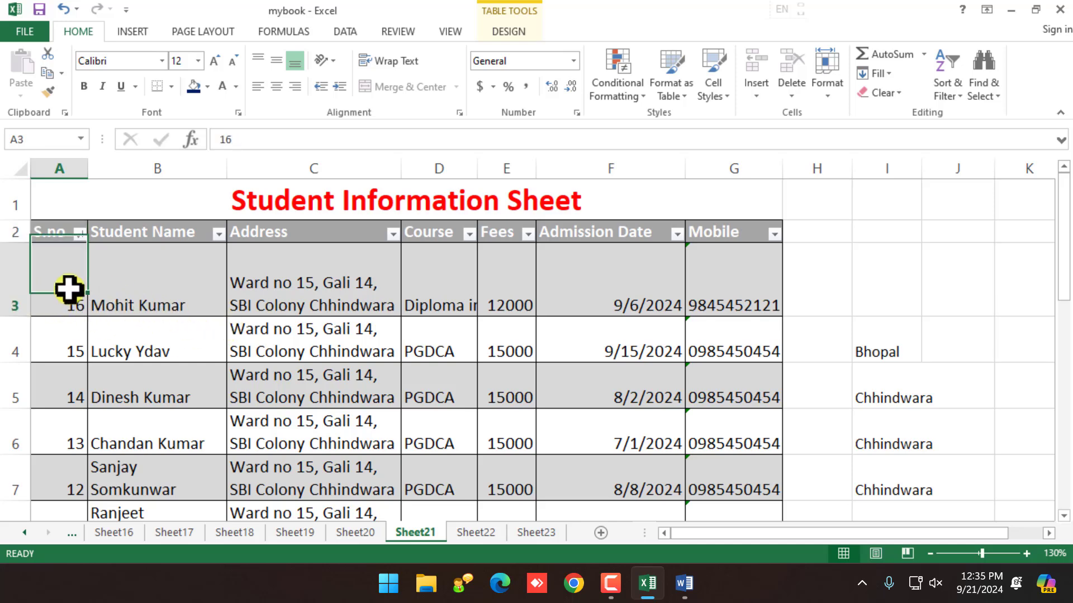
{"action": "left_click", "coordinate": [138, 304]}
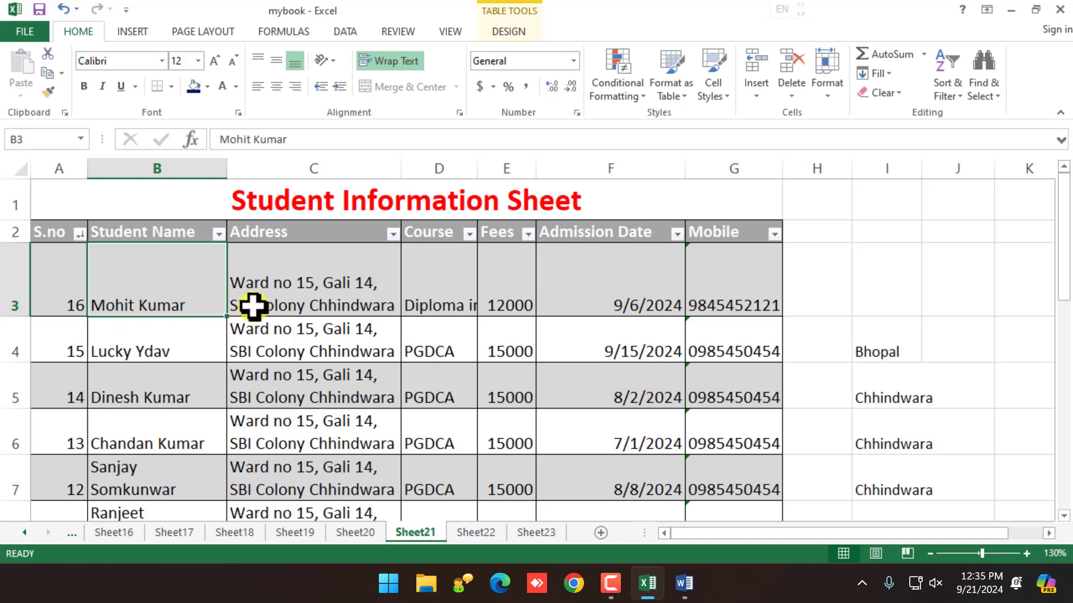
{"action": "left_click", "coordinate": [301, 298]}
{"action": "left_click", "coordinate": [436, 296]}
{"action": "left_click", "coordinate": [627, 290]}
{"action": "left_click", "coordinate": [756, 287]}
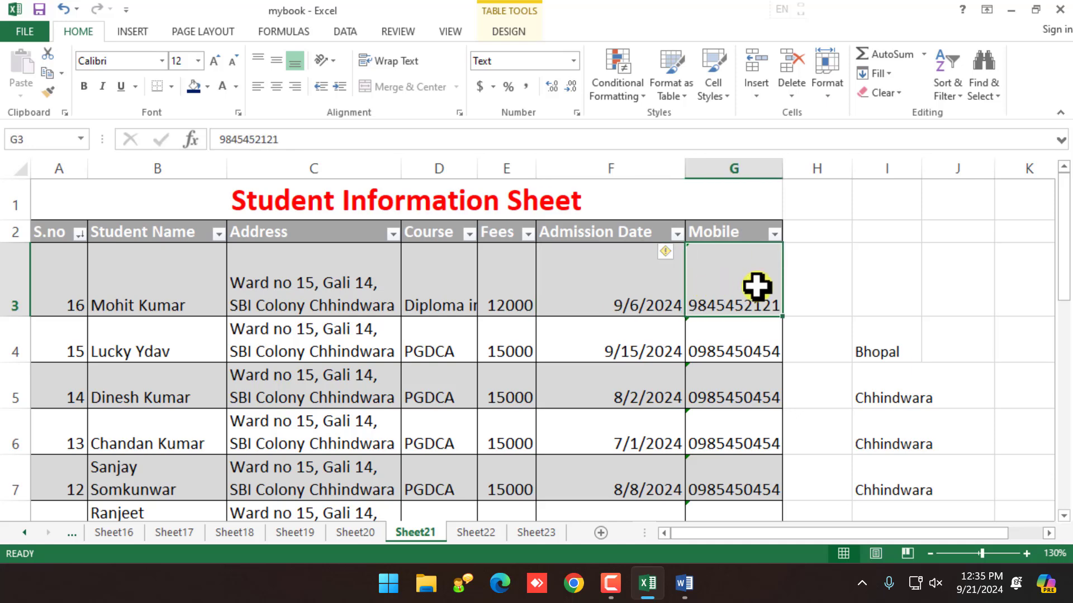
{"action": "left_click", "coordinate": [59, 290]}
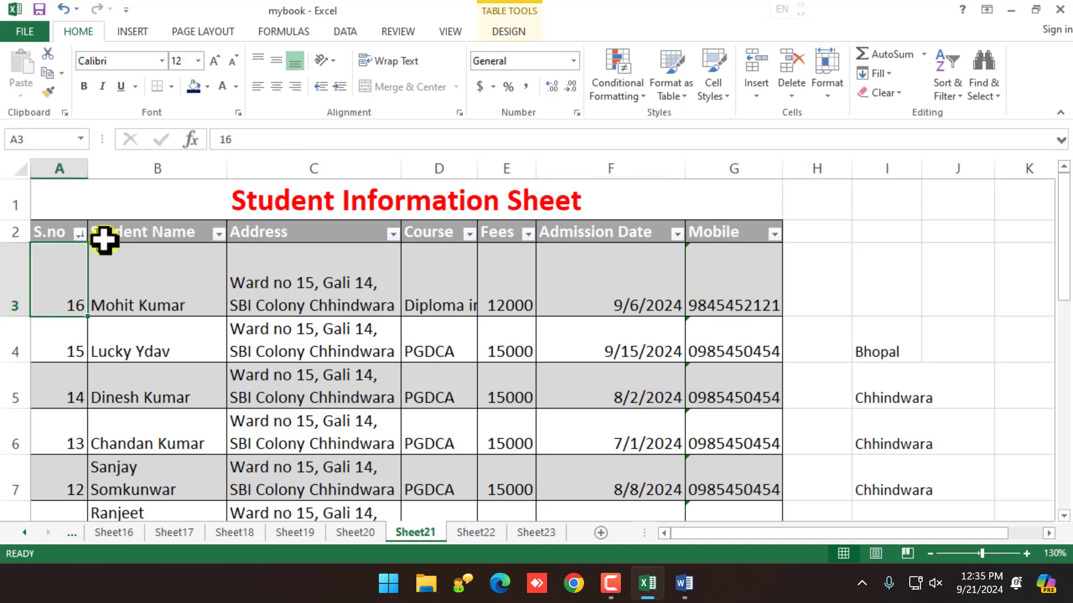
Step: Reopen the sort options, dismiss them unchanged, and select the Student Name header
{"action": "left_click", "coordinate": [57, 229]}
{"action": "left_click", "coordinate": [952, 96]}
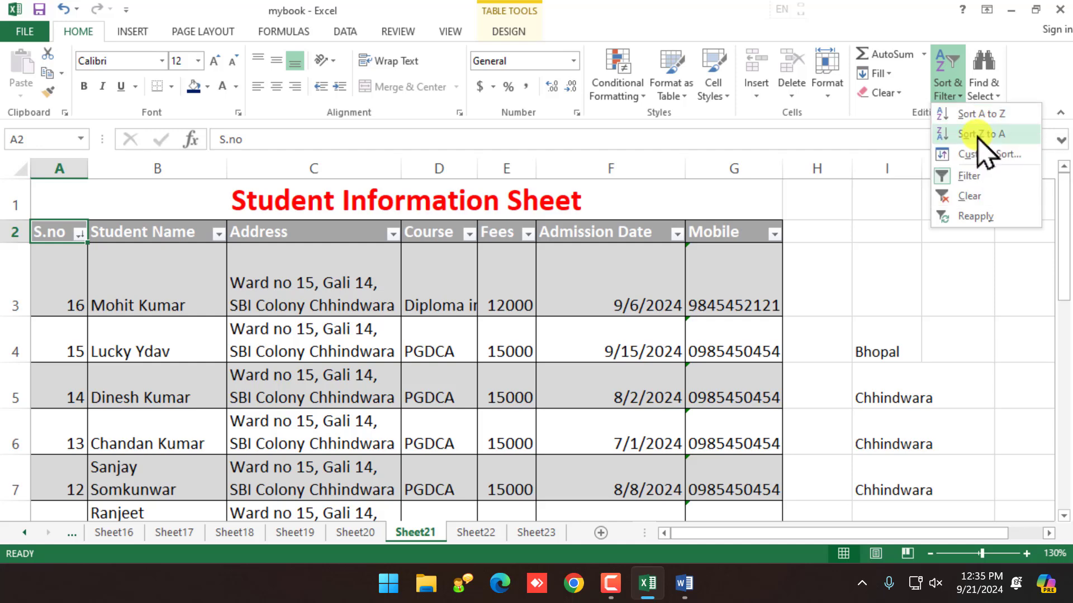
{"action": "left_click", "coordinate": [300, 417]}
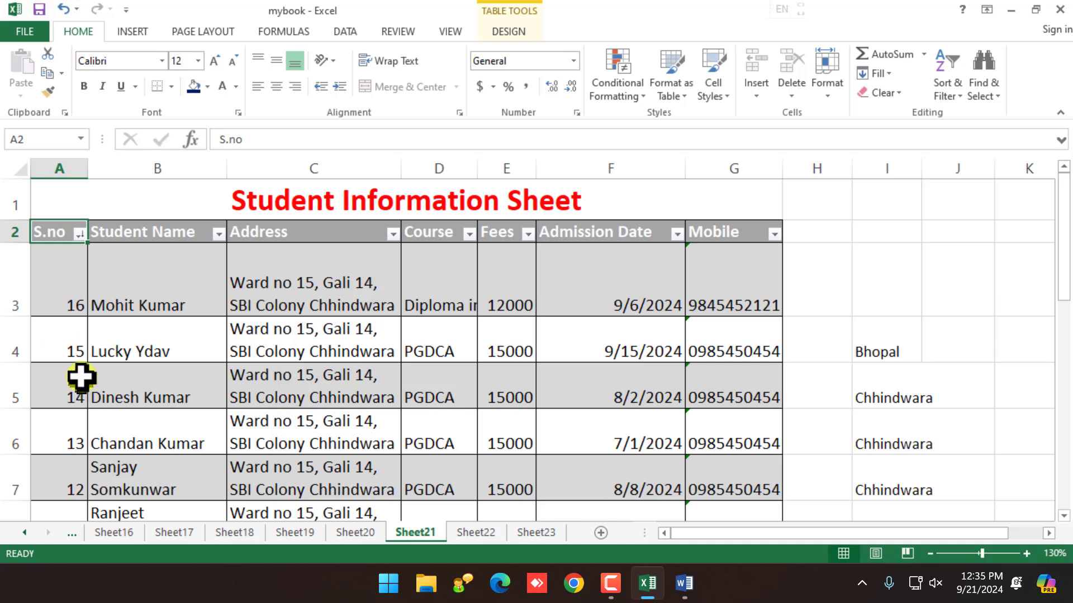
{"action": "left_click", "coordinate": [148, 234]}
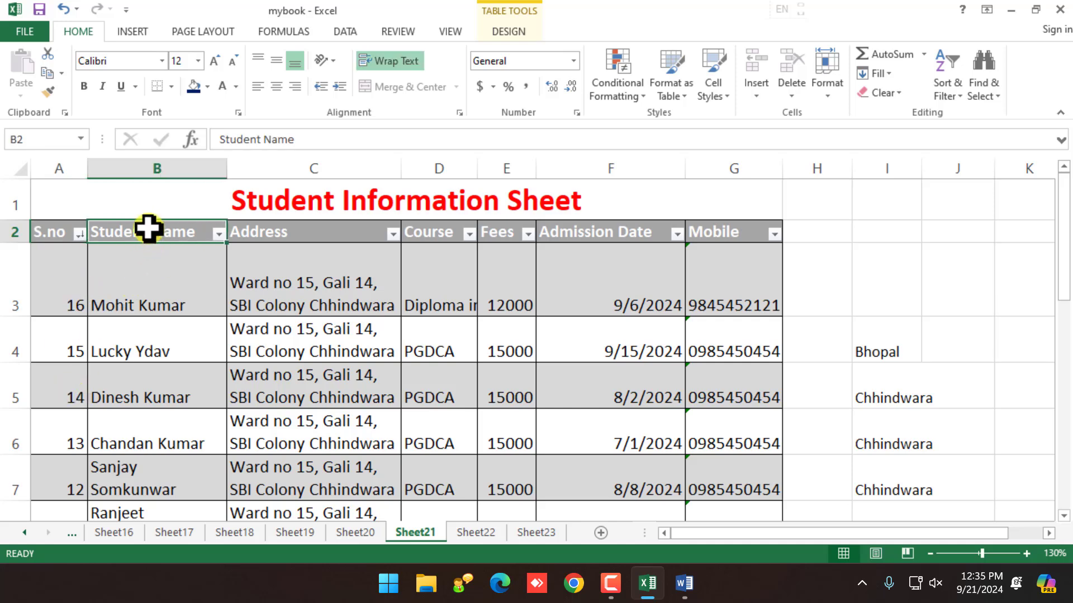
Step: Select the Address, Course, Fees, Admission Date and Mobile headers, then open Sort & Filter
{"action": "left_click", "coordinate": [295, 238]}
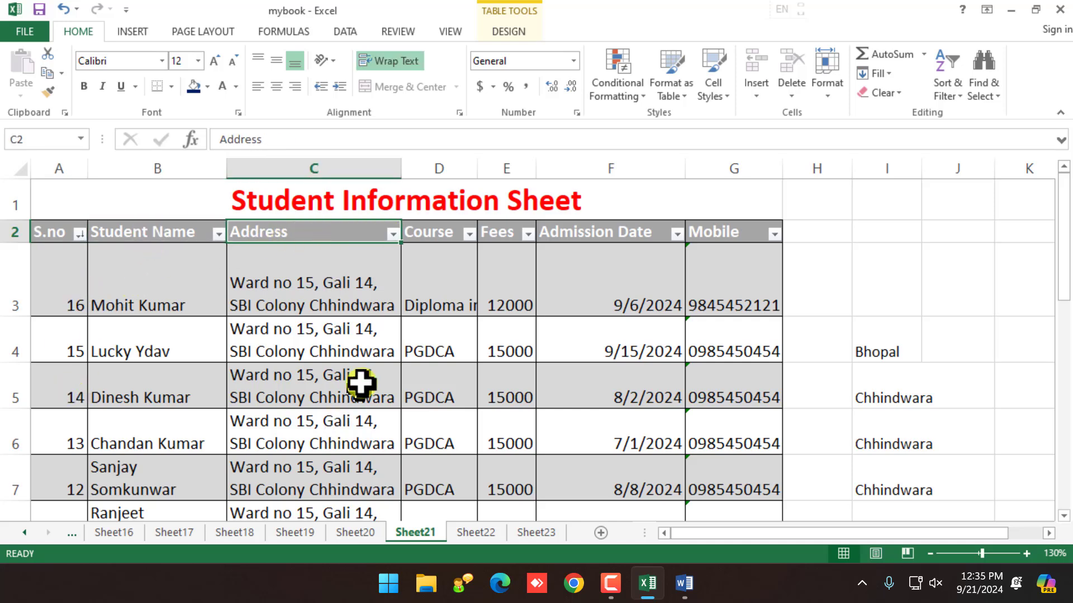
{"action": "left_click", "coordinate": [463, 217]}
{"action": "left_click", "coordinate": [460, 220]}
{"action": "left_click", "coordinate": [453, 233]}
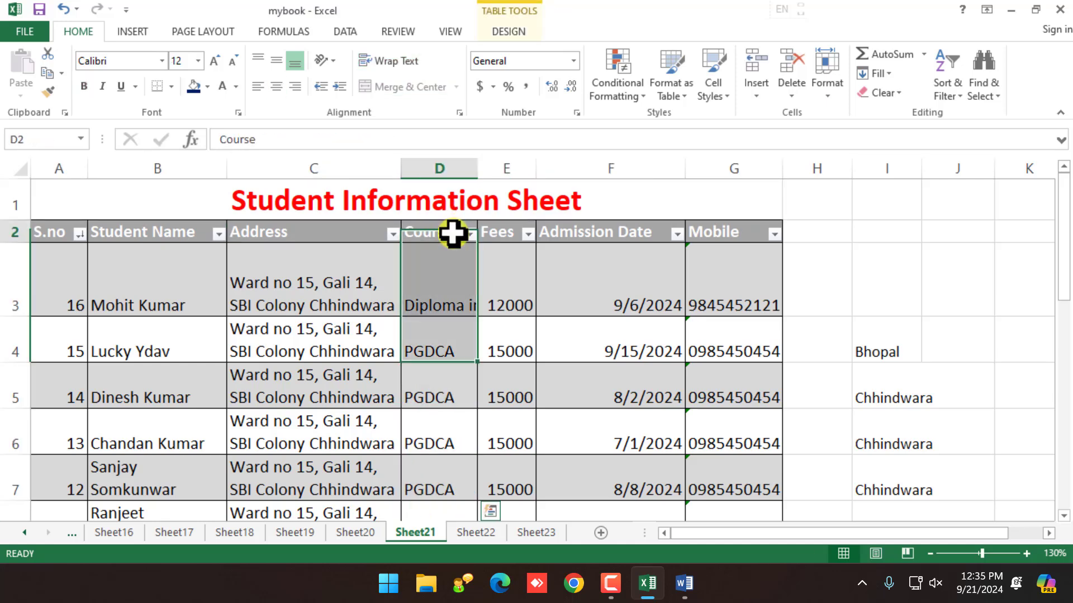
{"action": "left_click", "coordinate": [498, 232]}
{"action": "left_click", "coordinate": [568, 234]}
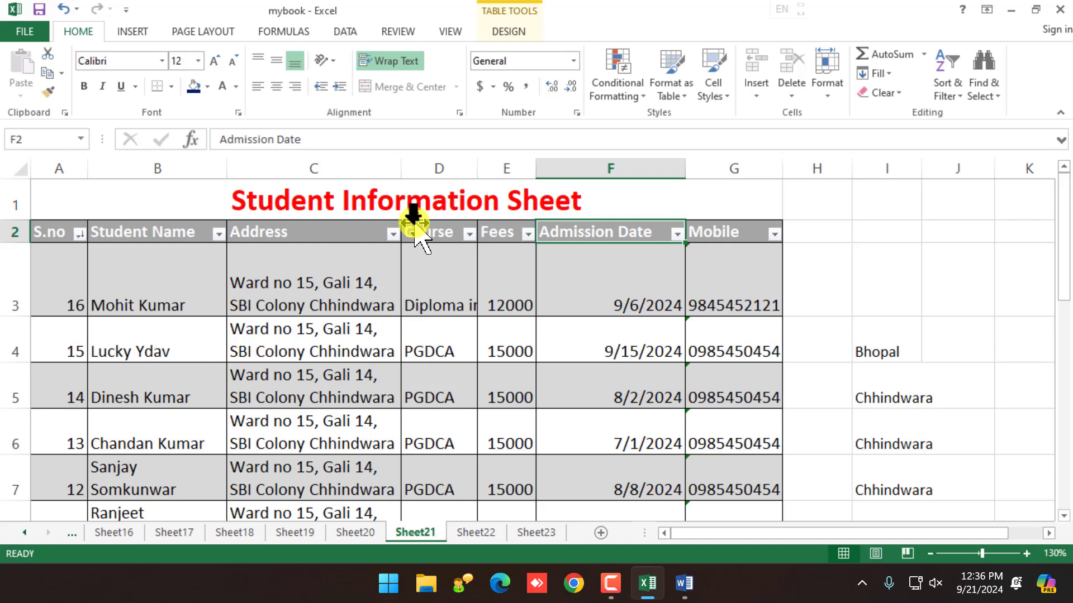
{"action": "left_click", "coordinate": [733, 234]}
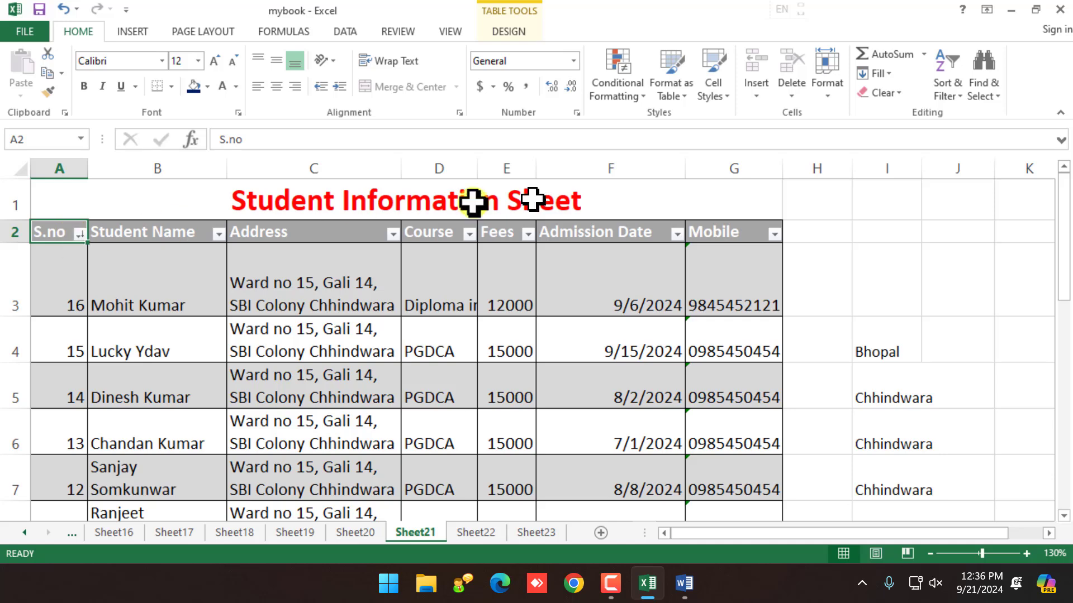
{"action": "left_click", "coordinate": [948, 94]}
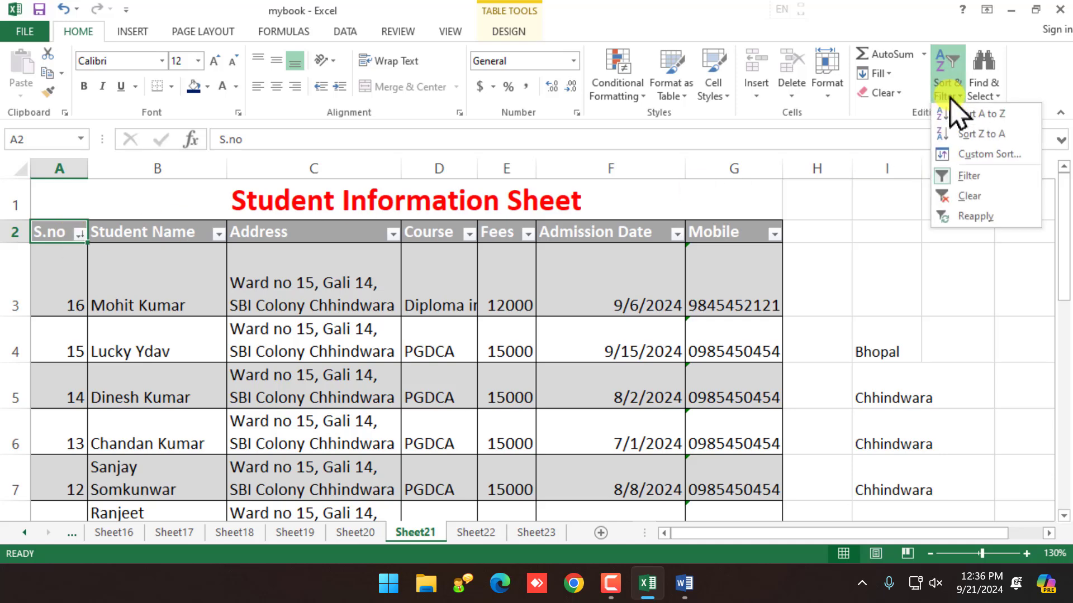
Step: In Custom Sort, sort by Student Name in A to Z order and apply
{"action": "left_click", "coordinate": [972, 159]}
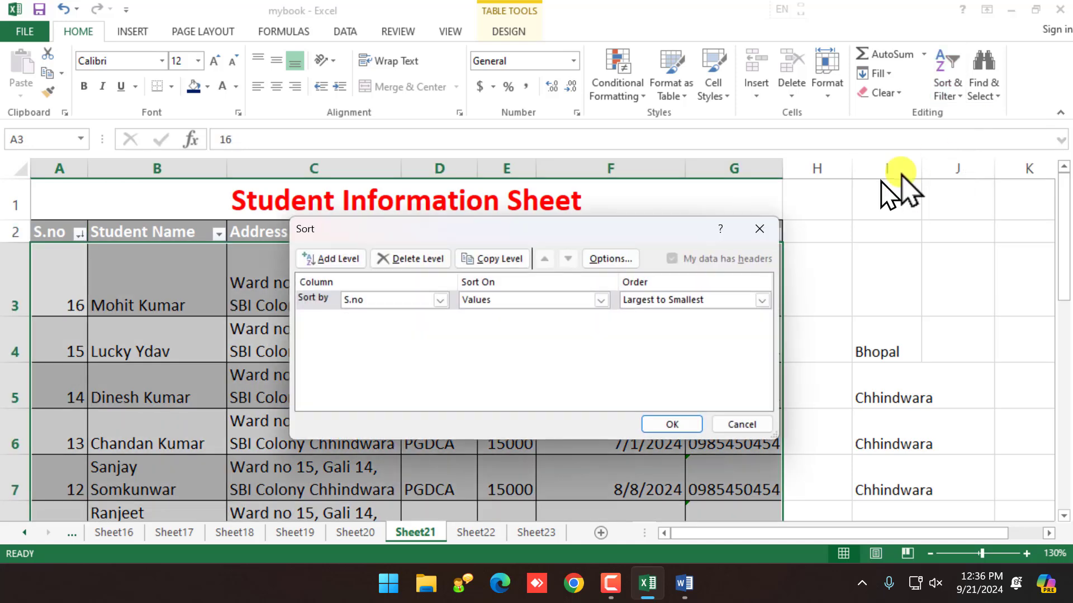
{"action": "left_click_drag", "start_coordinate": [580, 218], "coordinate": [629, 185]}
{"action": "left_click_drag", "start_coordinate": [598, 175], "coordinate": [575, 157]}
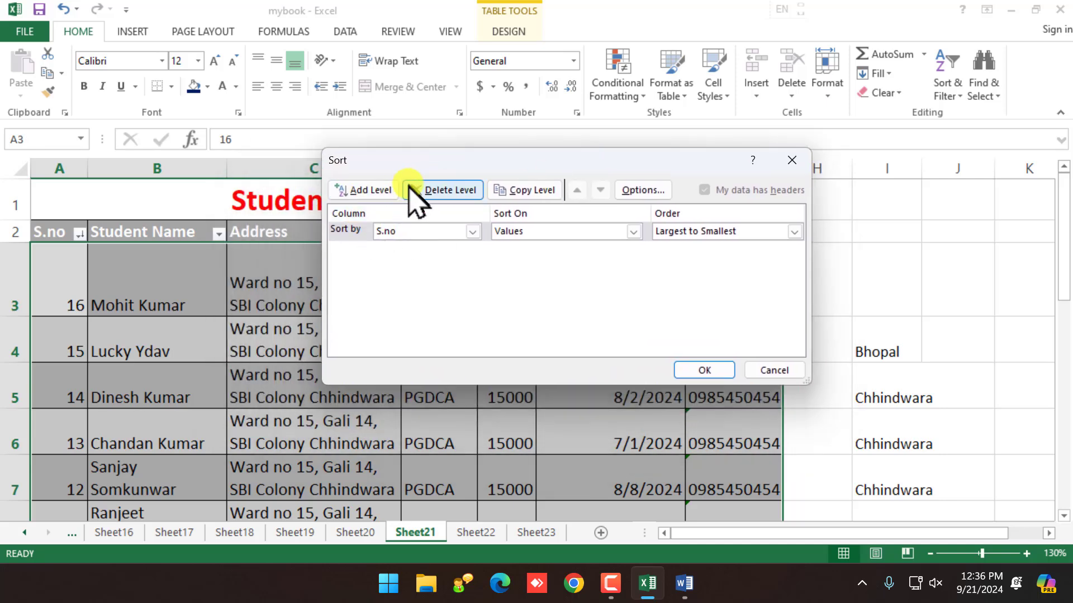
{"action": "left_click_drag", "start_coordinate": [425, 170], "coordinate": [404, 294]}
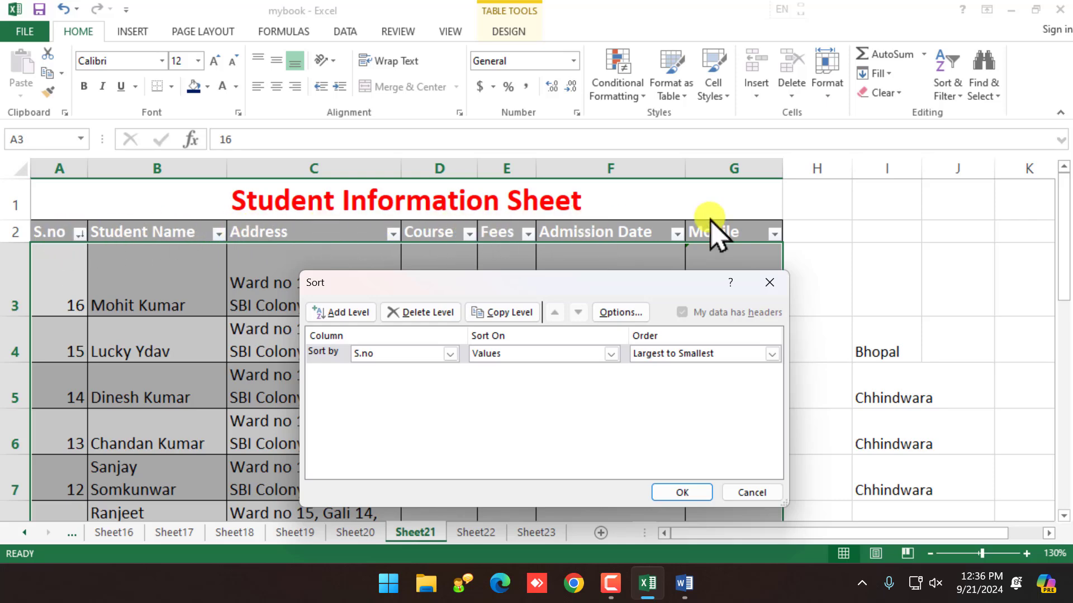
{"action": "left_click", "coordinate": [451, 353]}
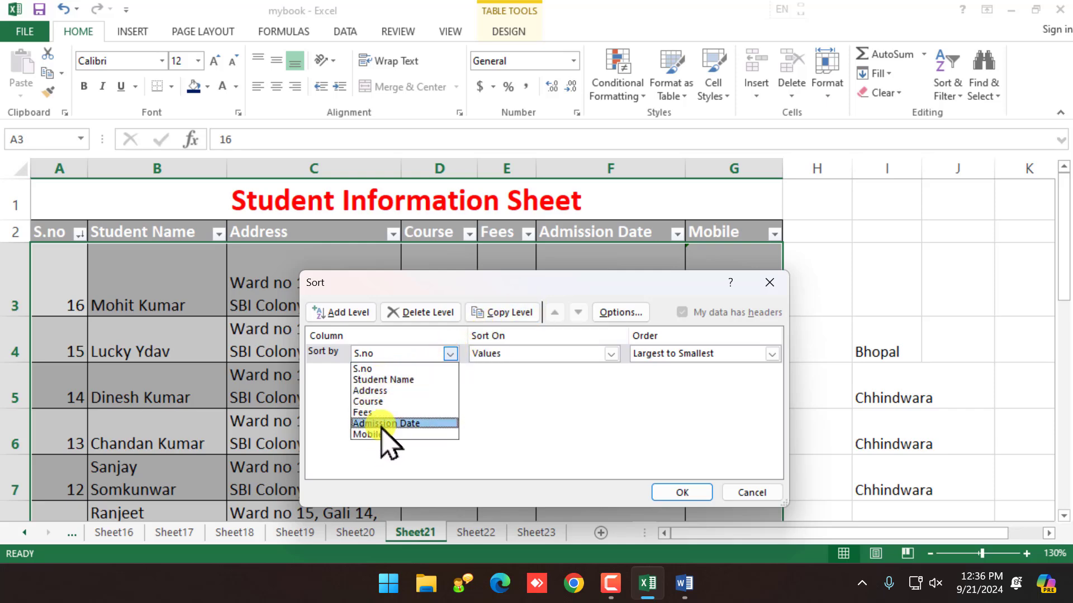
{"action": "left_click", "coordinate": [384, 380]}
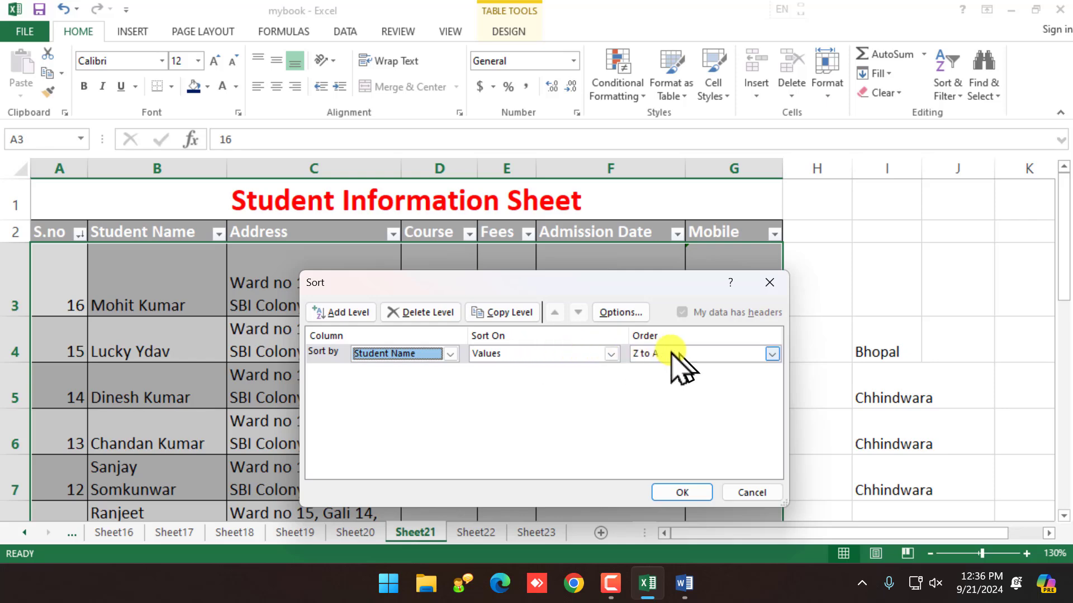
{"action": "left_click", "coordinate": [771, 355]}
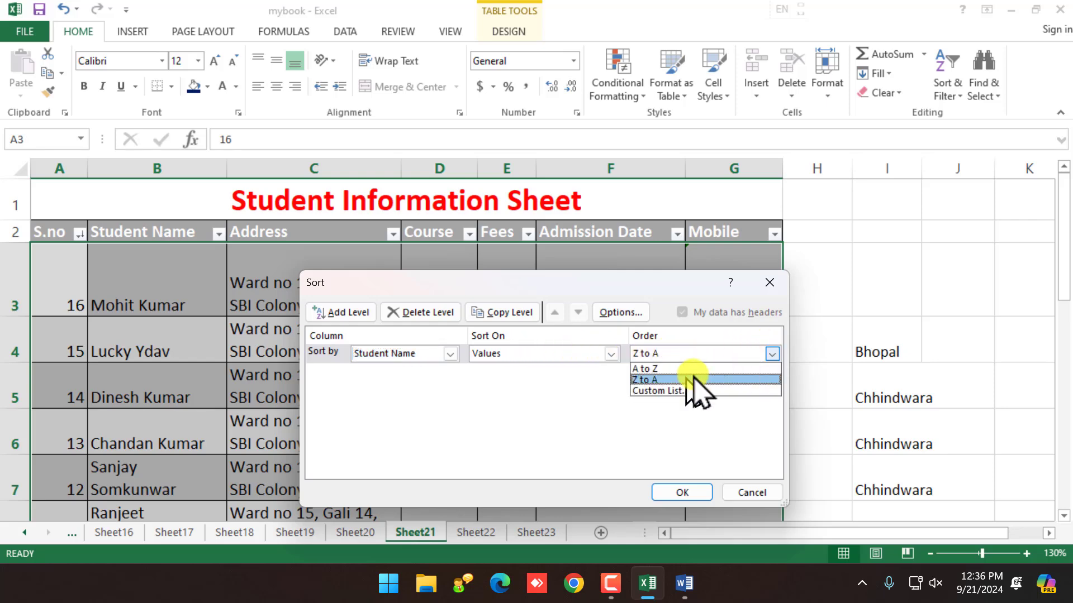
{"action": "left_click", "coordinate": [644, 370]}
{"action": "left_click", "coordinate": [690, 494]}
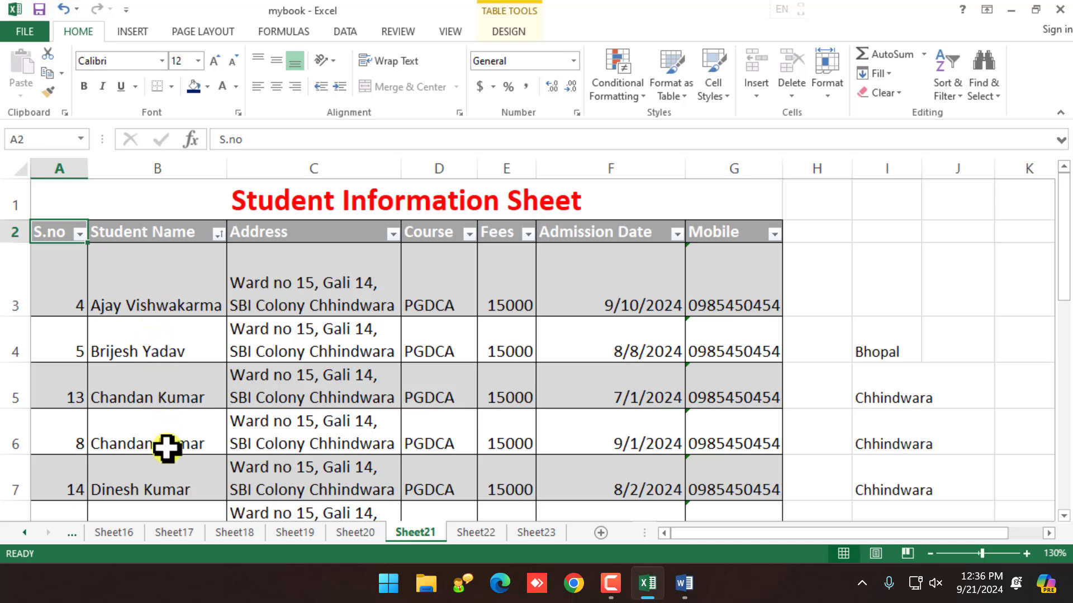
Step: Use Custom Sort to change the Student Name order to Z to A and apply
{"action": "scroll", "coordinate": [167, 452], "scroll_direction": "down", "scroll_amount": 1}
{"action": "scroll", "coordinate": [168, 453], "scroll_direction": "down", "scroll_amount": 1}
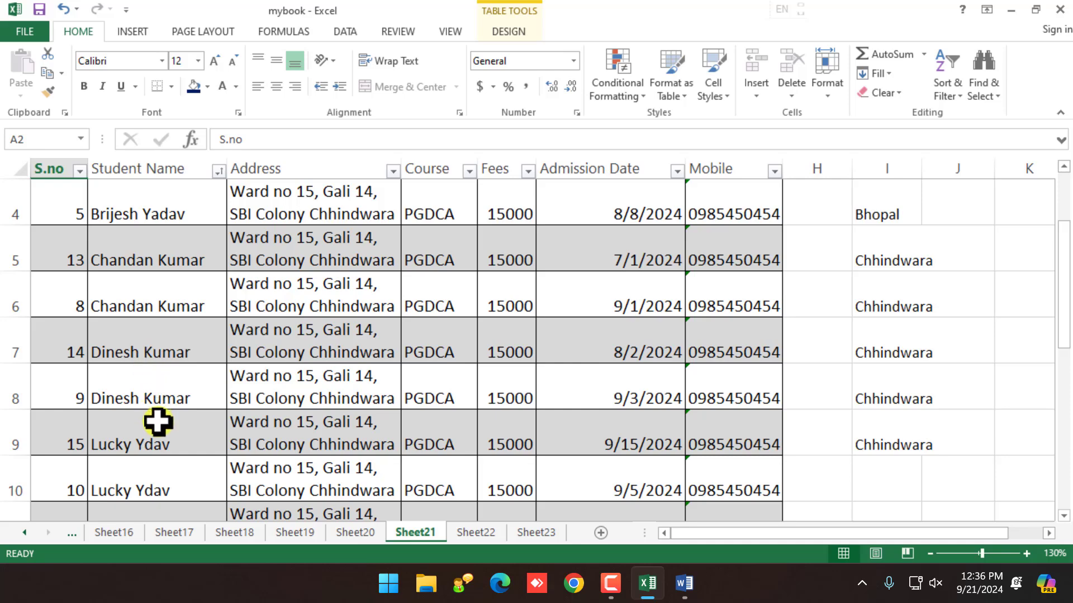
{"action": "scroll", "coordinate": [157, 422], "scroll_direction": "down", "scroll_amount": 1}
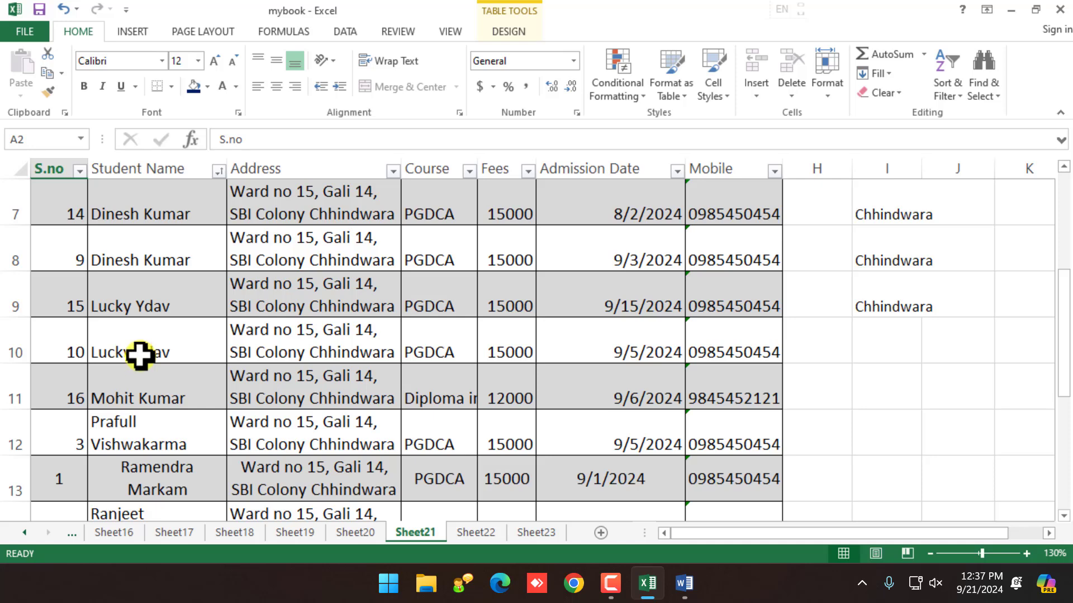
{"action": "scroll", "coordinate": [145, 374], "scroll_direction": "up", "scroll_amount": 2}
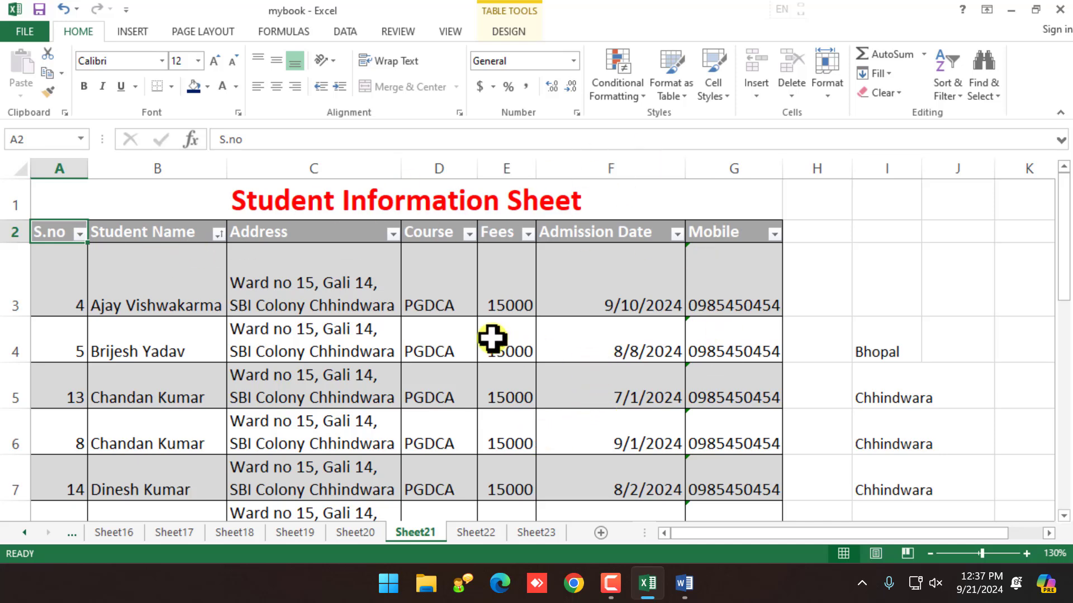
{"action": "left_click", "coordinate": [965, 96]}
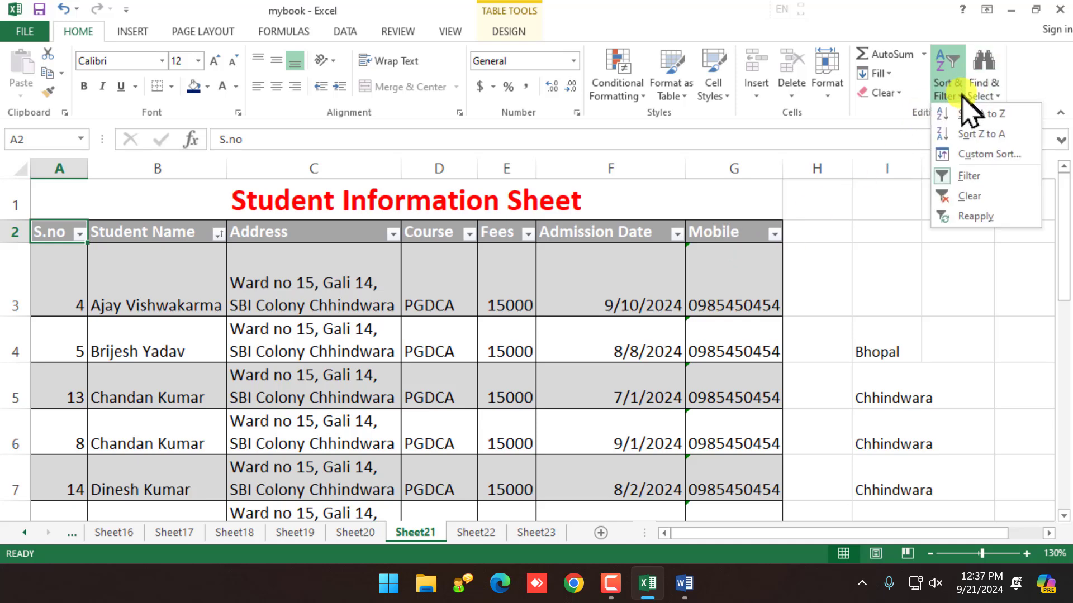
{"action": "left_click", "coordinate": [978, 158]}
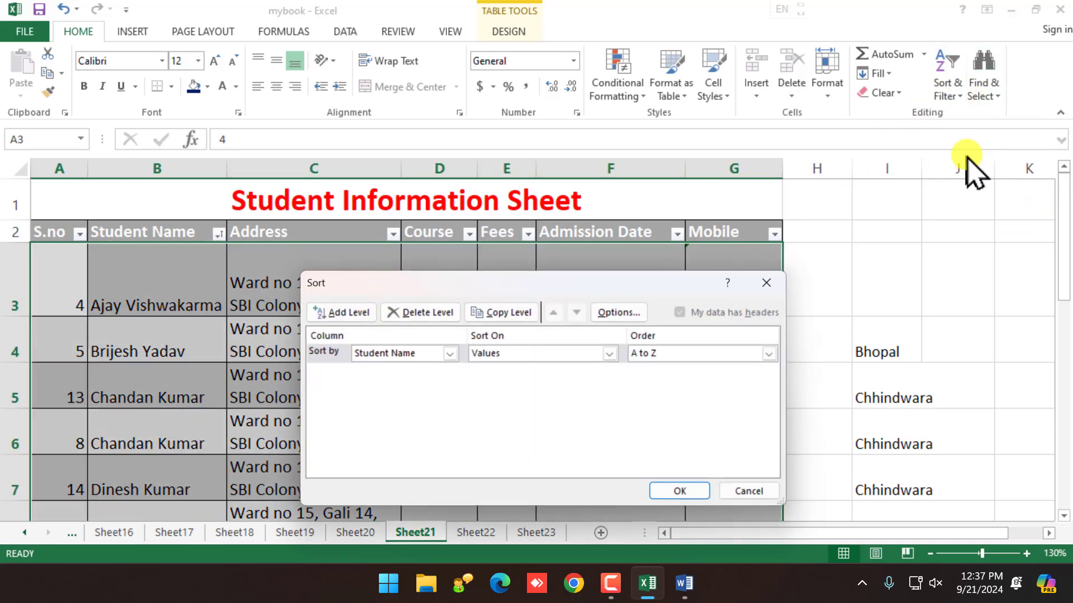
{"action": "left_click", "coordinate": [705, 354]}
{"action": "left_click", "coordinate": [677, 380]}
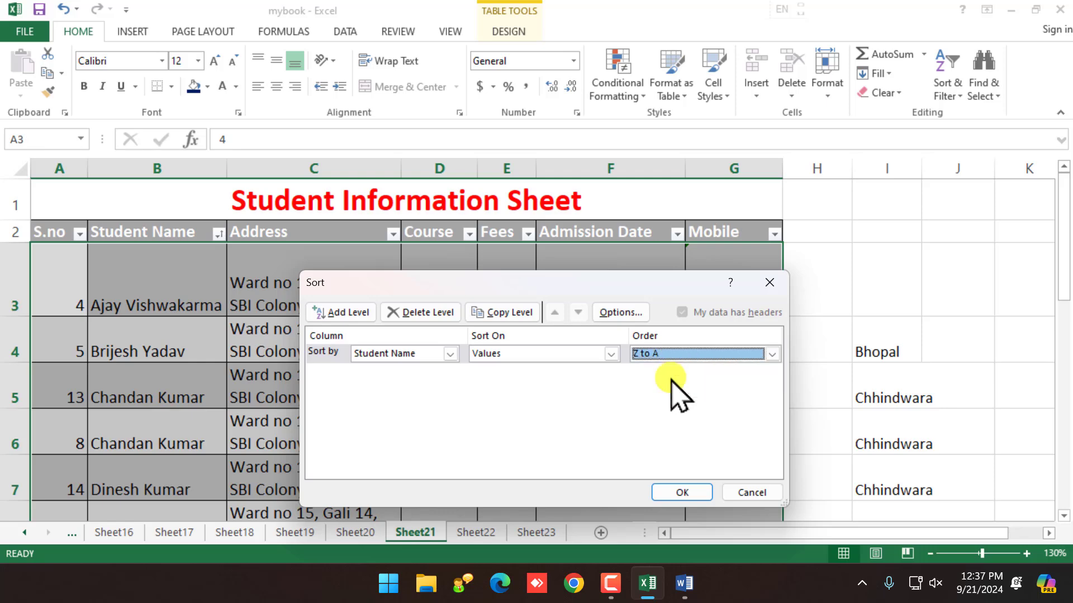
{"action": "left_click", "coordinate": [692, 490]}
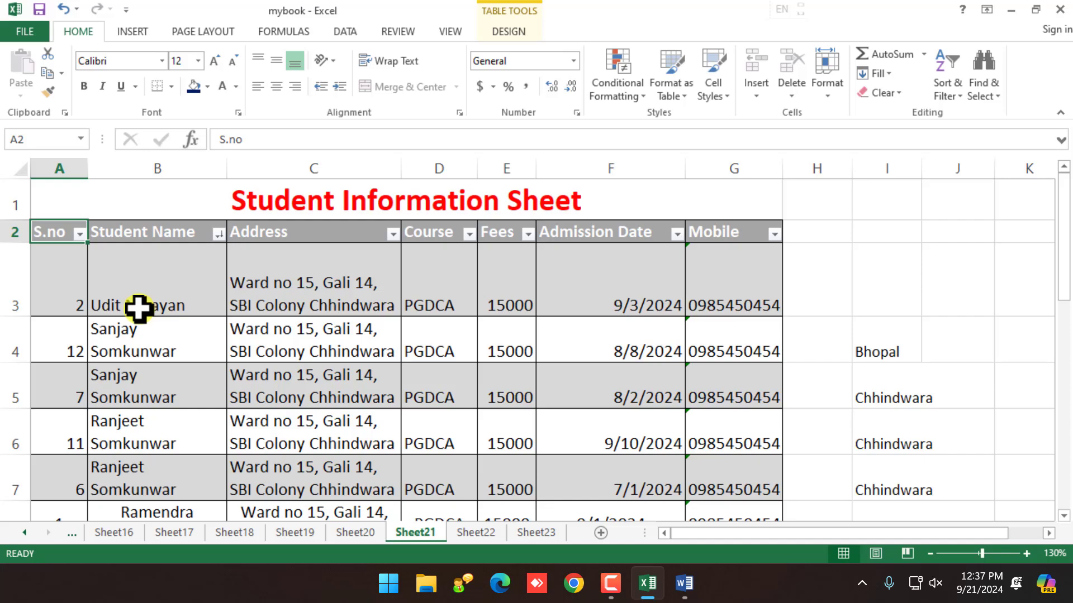
Step: Delete row 19, the S.no 17 student entry at the bottom of the table
{"action": "scroll", "coordinate": [138, 308], "scroll_direction": "down", "scroll_amount": 5}
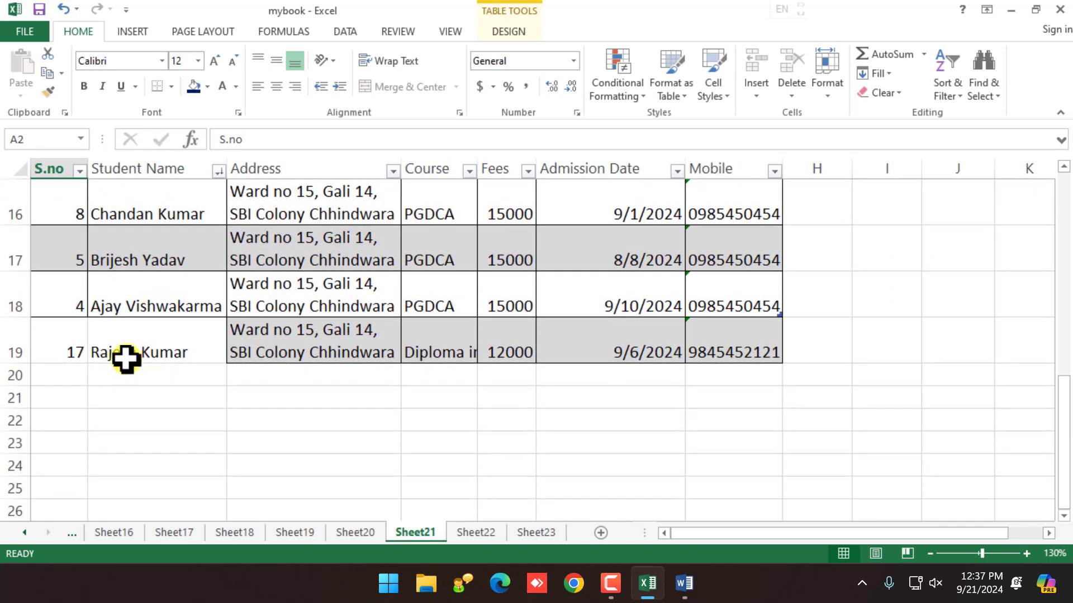
{"action": "left_click", "coordinate": [133, 358]}
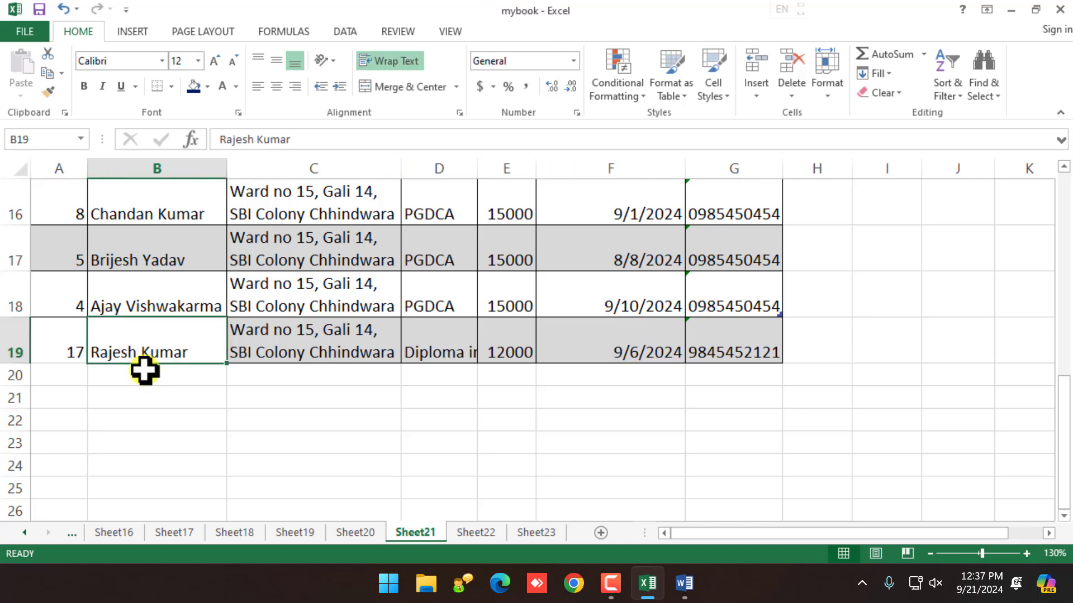
{"action": "scroll", "coordinate": [144, 370], "scroll_direction": "up", "scroll_amount": 1}
{"action": "left_click", "coordinate": [73, 487]}
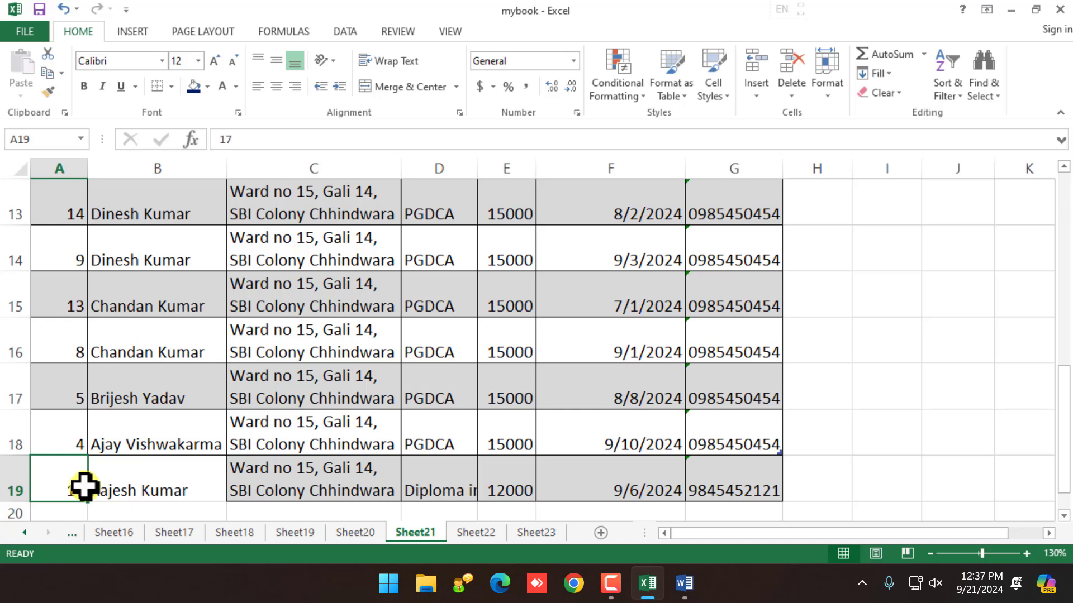
{"action": "right_click", "coordinate": [9, 485]}
{"action": "left_click", "coordinate": [106, 369]}
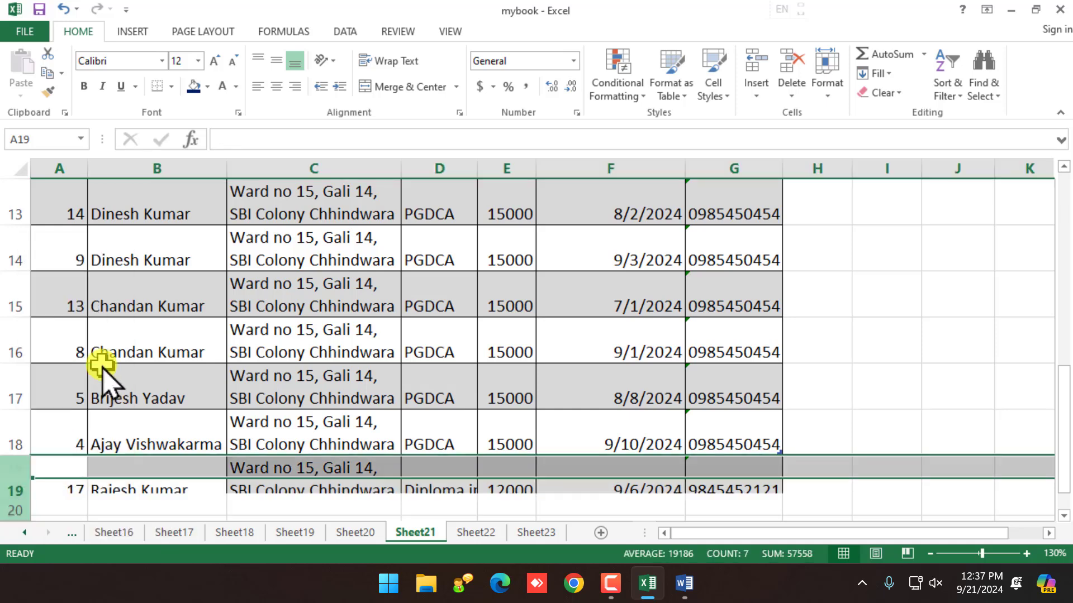
{"action": "left_click", "coordinate": [148, 461]}
Step: Select a cell in the student table and bring up the Sort & Filter options
{"action": "scroll", "coordinate": [131, 383], "scroll_direction": "up", "scroll_amount": 4}
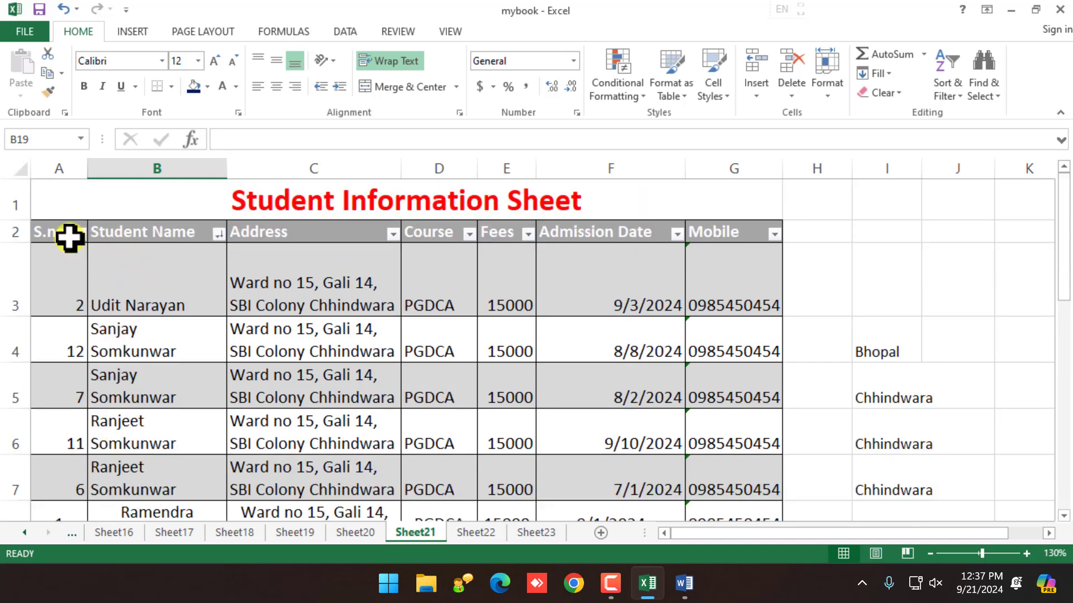
{"action": "left_click", "coordinate": [69, 238]}
{"action": "left_click", "coordinate": [949, 90]}
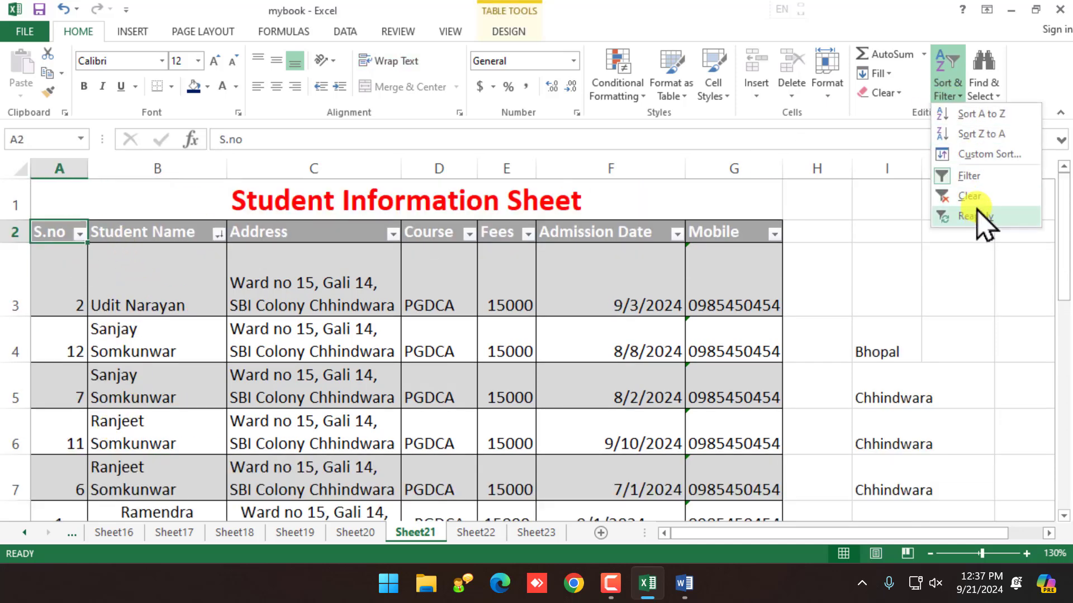
Step: Custom-sort by Admission Date, Oldest to Newest, then check the earliest date in F3
{"action": "left_click", "coordinate": [988, 155]}
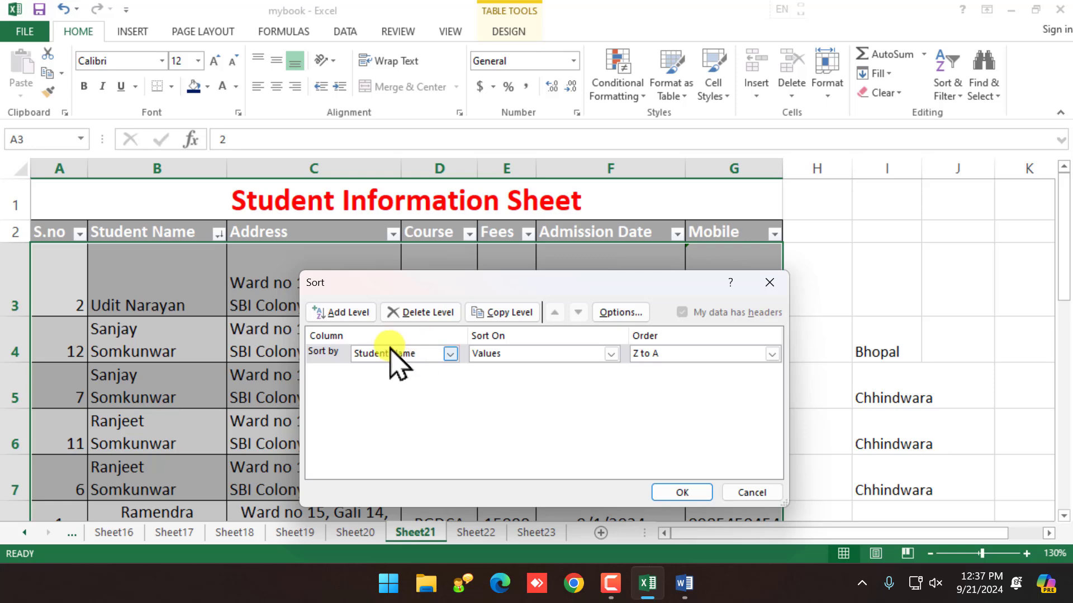
{"action": "left_click", "coordinate": [449, 355]}
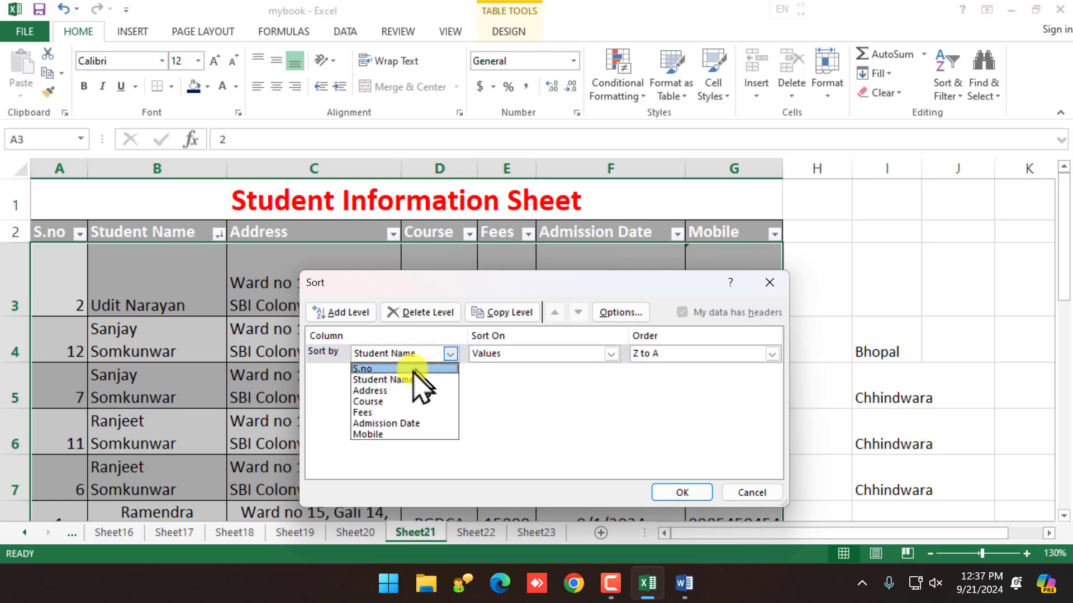
{"action": "left_click", "coordinate": [382, 424]}
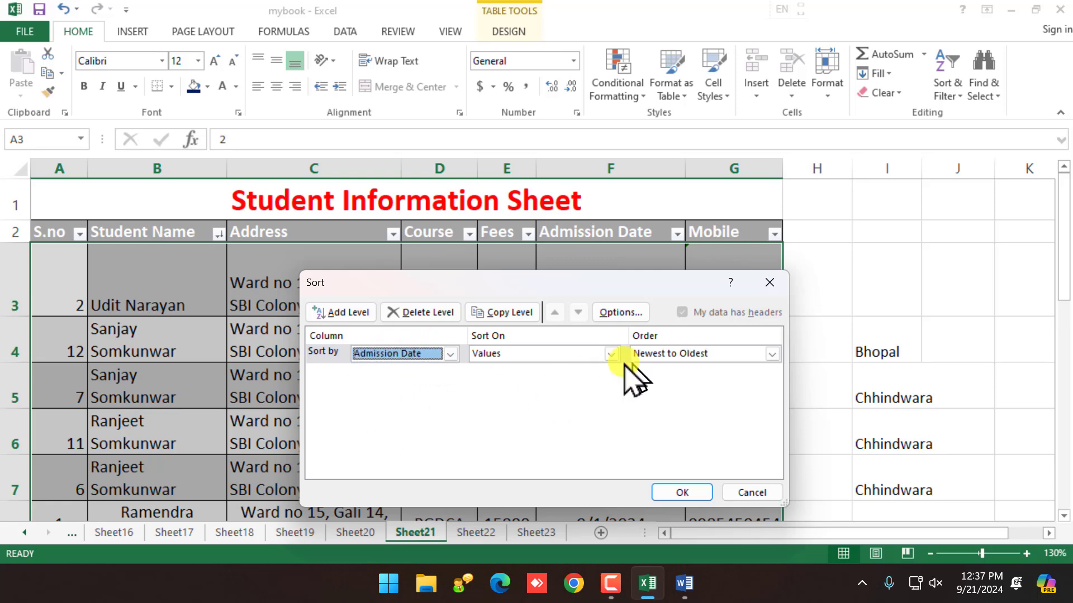
{"action": "left_click", "coordinate": [772, 354]}
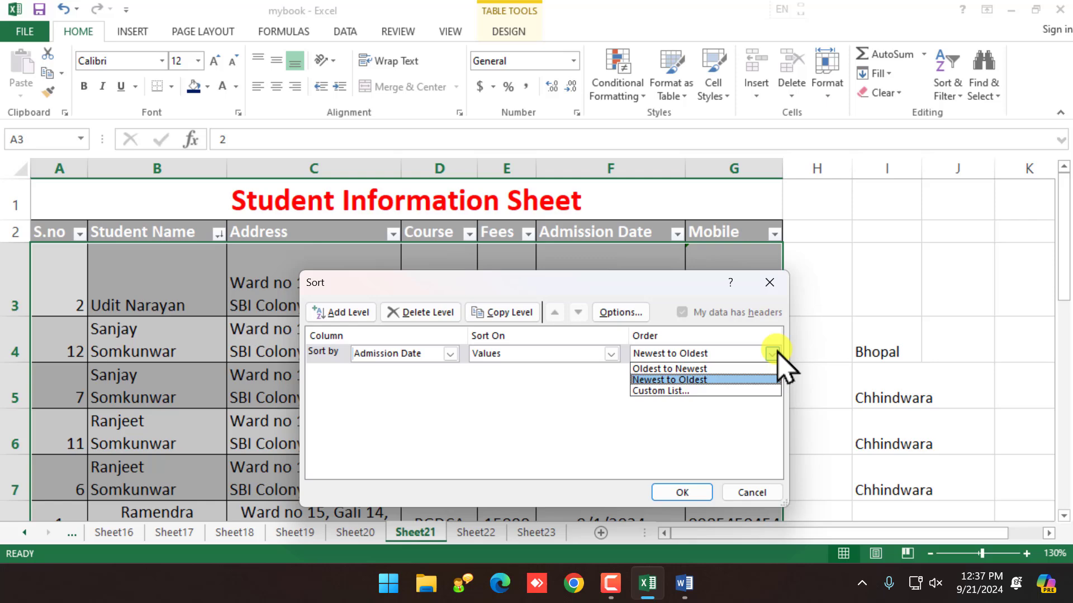
{"action": "left_click", "coordinate": [690, 370]}
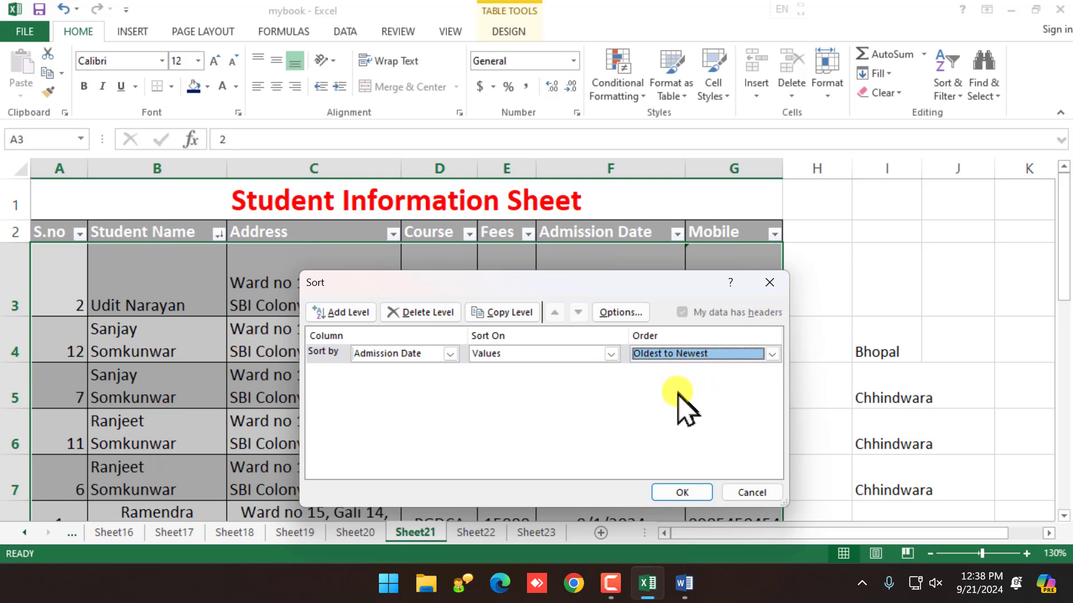
{"action": "left_click", "coordinate": [685, 496]}
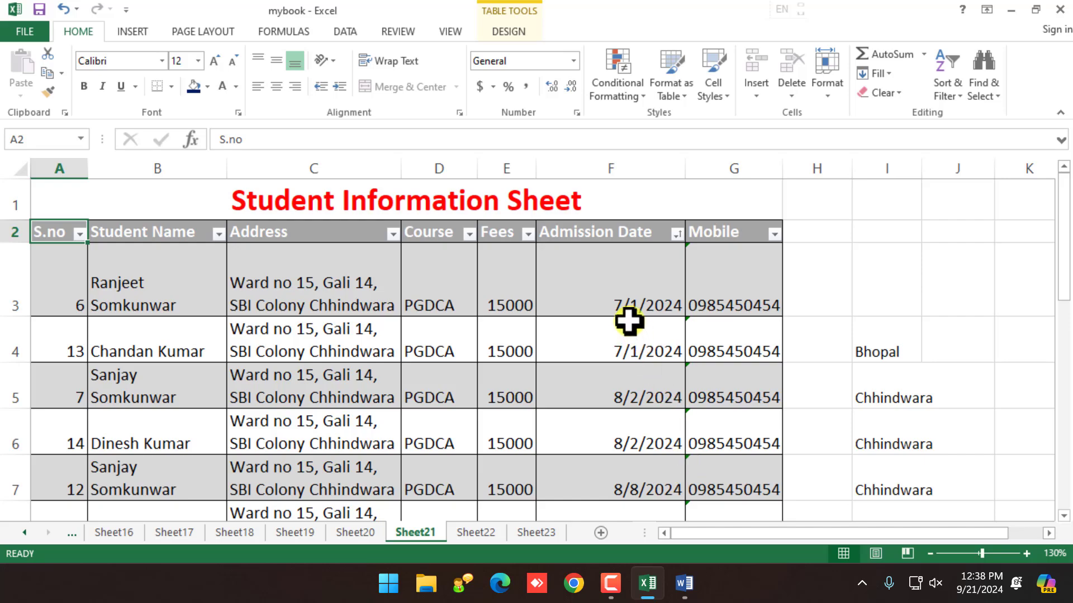
{"action": "left_click", "coordinate": [628, 310]}
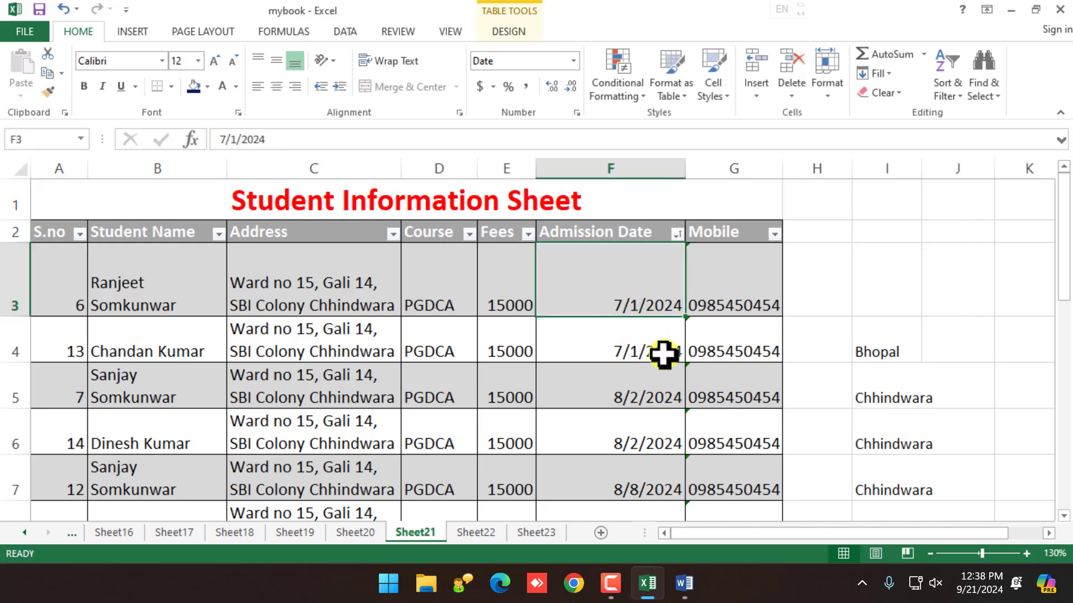
{"action": "left_click", "coordinate": [649, 393]}
{"action": "scroll", "coordinate": [650, 393], "scroll_direction": "down", "scroll_amount": 1}
{"action": "scroll", "coordinate": [651, 393], "scroll_direction": "down", "scroll_amount": 1}
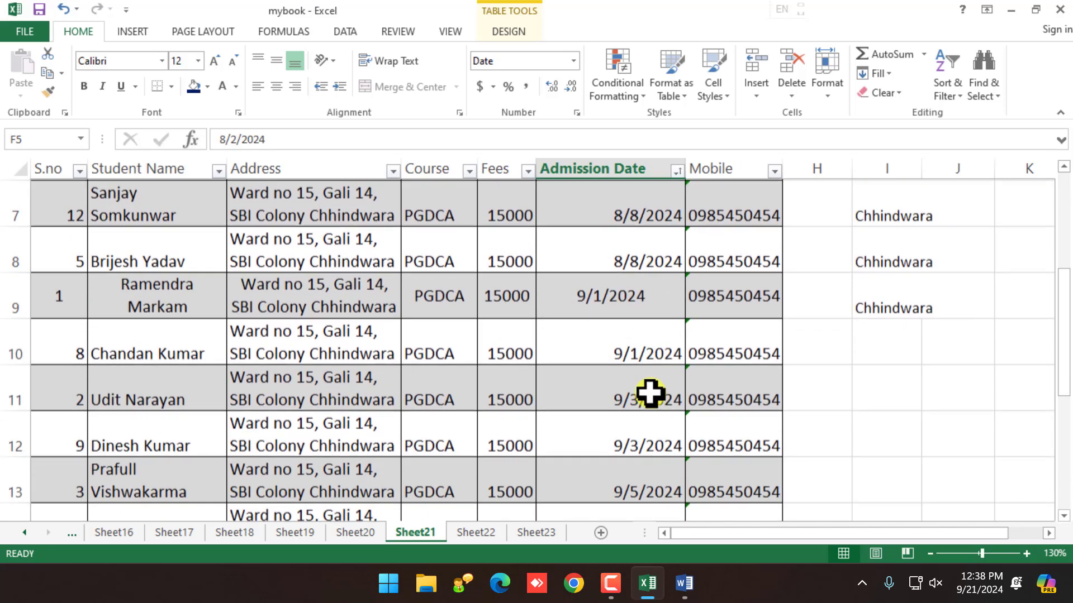
{"action": "left_click", "coordinate": [629, 307]}
{"action": "scroll", "coordinate": [654, 396], "scroll_direction": "down", "scroll_amount": 2}
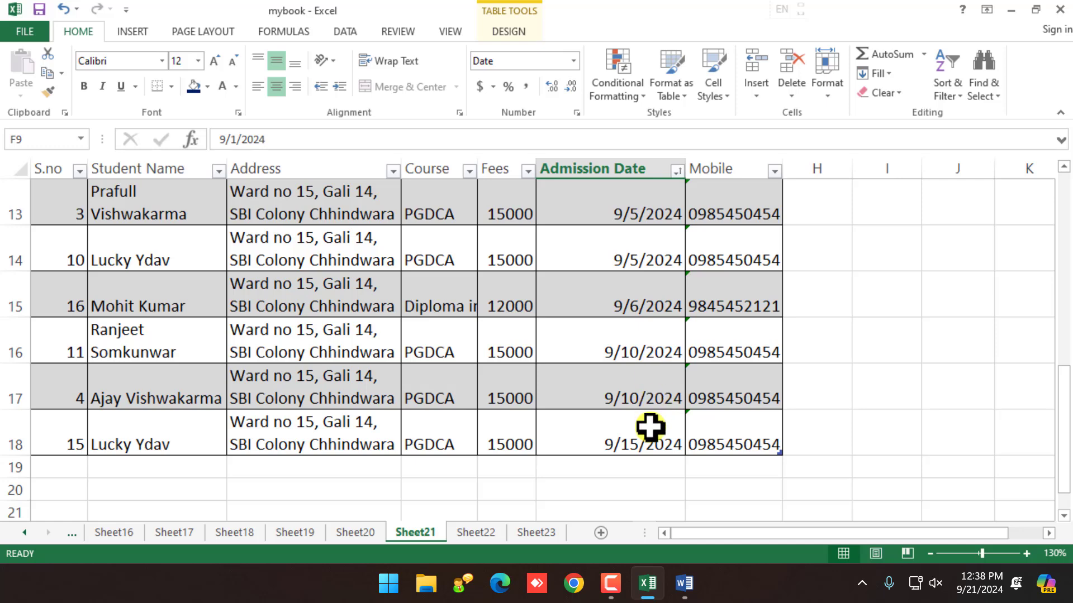
{"action": "scroll", "coordinate": [648, 425], "scroll_direction": "up", "scroll_amount": 4}
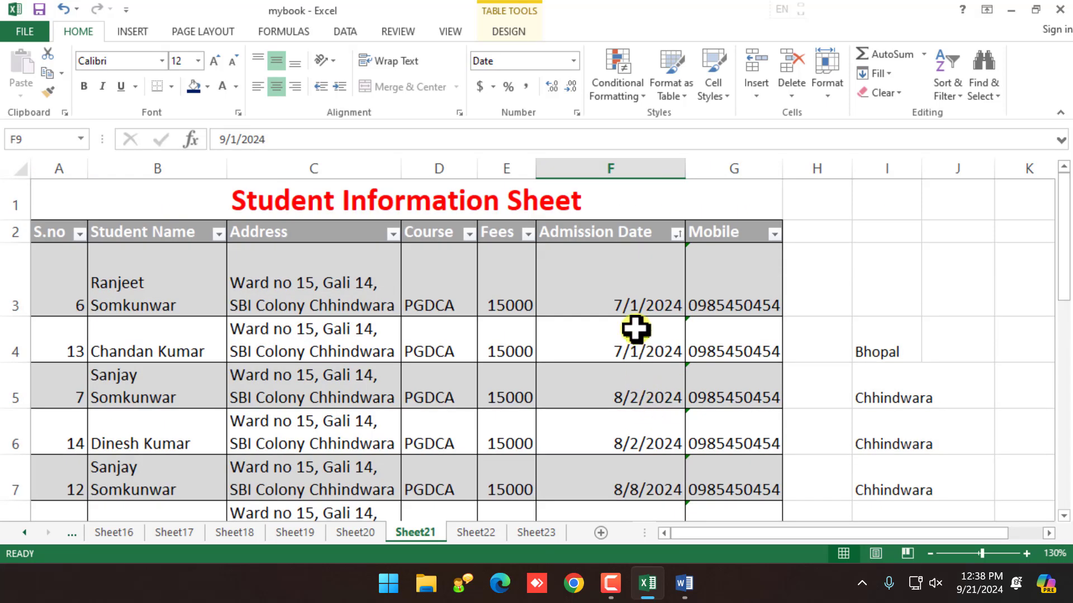
{"action": "left_click", "coordinate": [341, 288]}
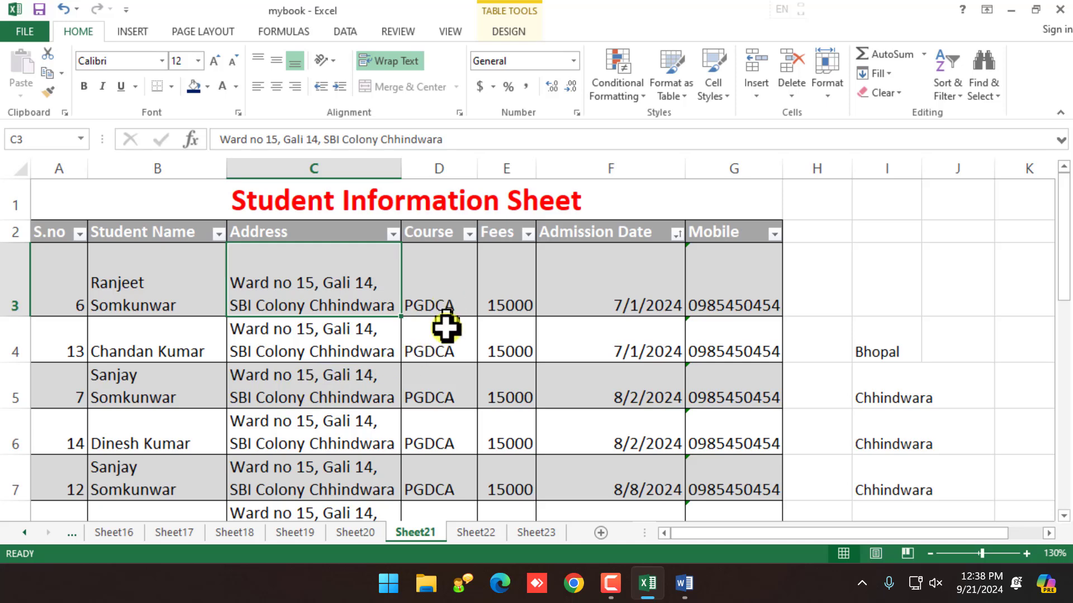
{"action": "scroll", "coordinate": [445, 415], "scroll_direction": "down", "scroll_amount": 4}
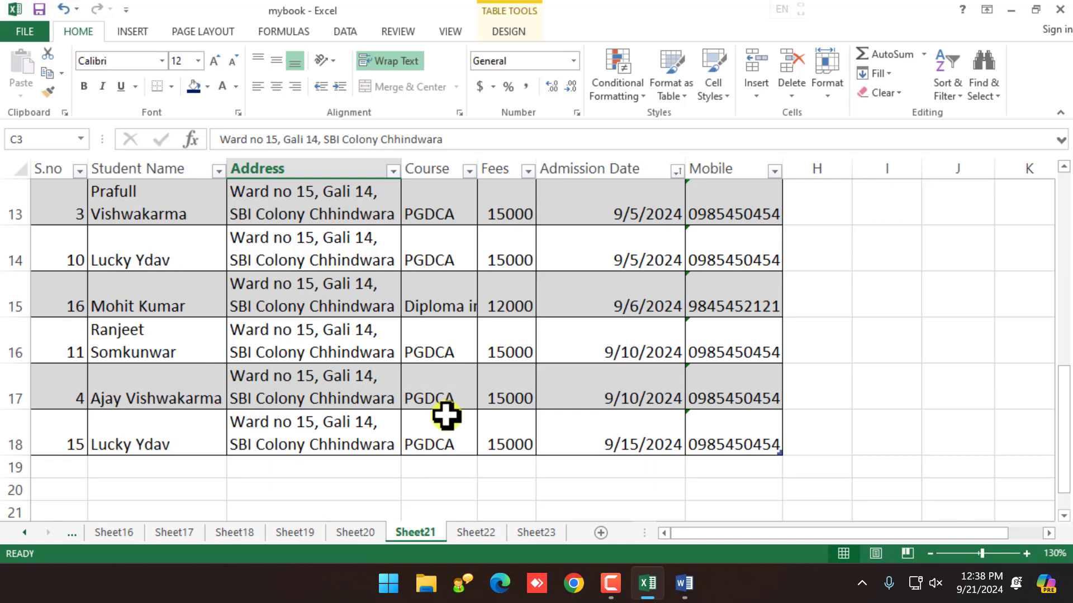
{"action": "scroll", "coordinate": [450, 424], "scroll_direction": "up", "scroll_amount": 3}
{"action": "scroll", "coordinate": [452, 423], "scroll_direction": "down", "scroll_amount": 2}
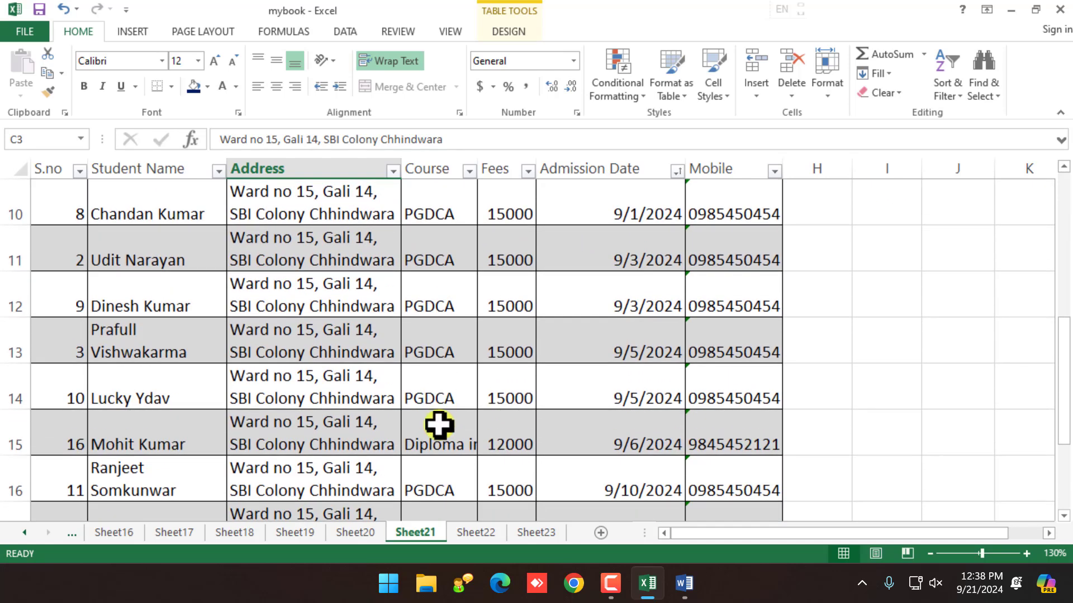
{"action": "left_click", "coordinate": [438, 426]}
{"action": "scroll", "coordinate": [438, 436], "scroll_direction": "up", "scroll_amount": 3}
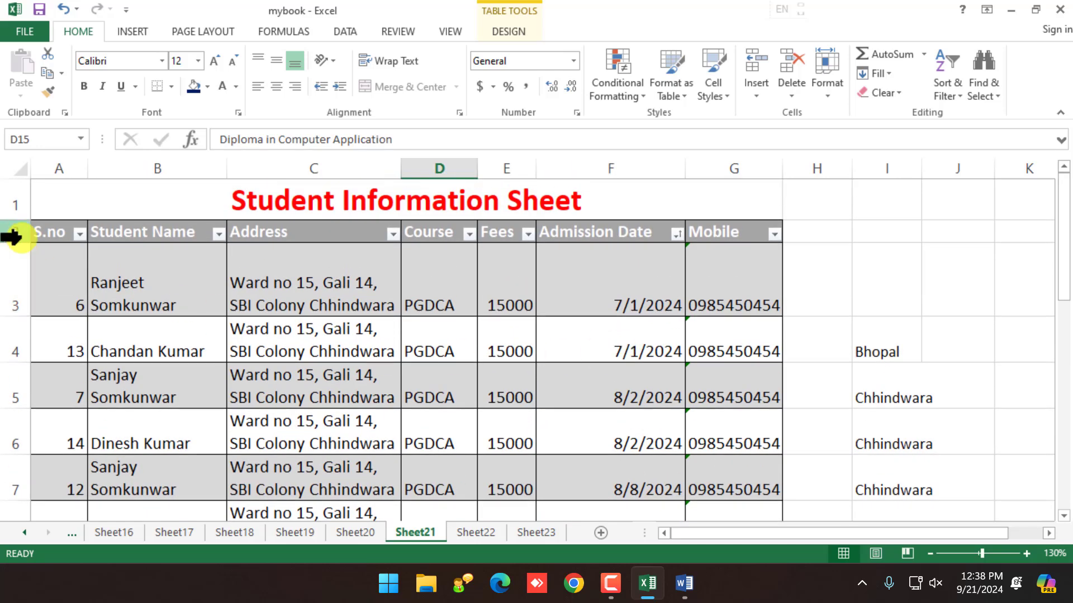
{"action": "left_click", "coordinate": [58, 233]}
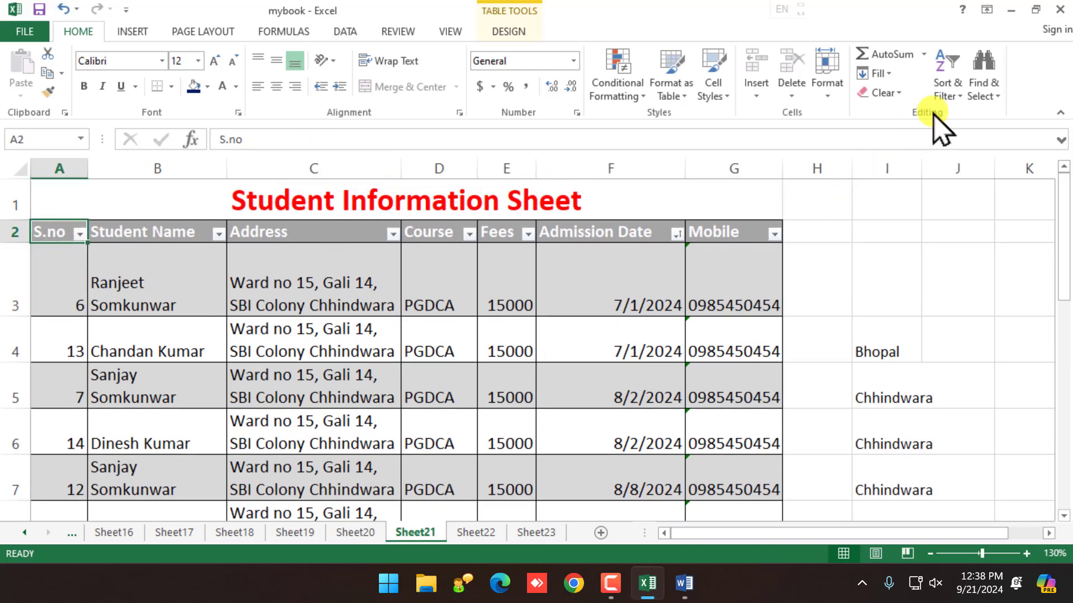
{"action": "left_click", "coordinate": [947, 87]}
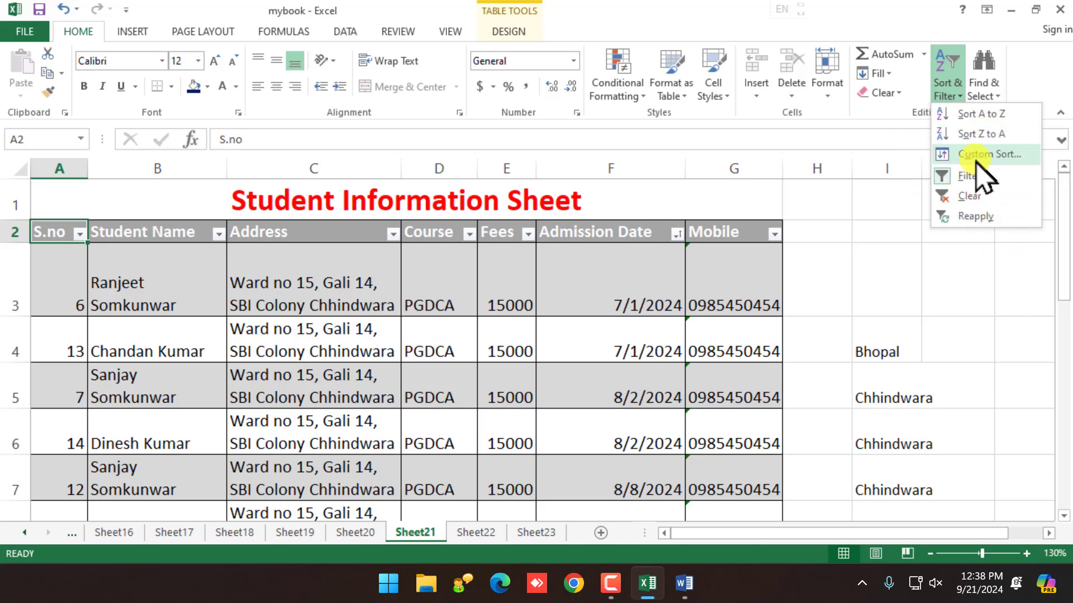
{"action": "left_click", "coordinate": [978, 155]}
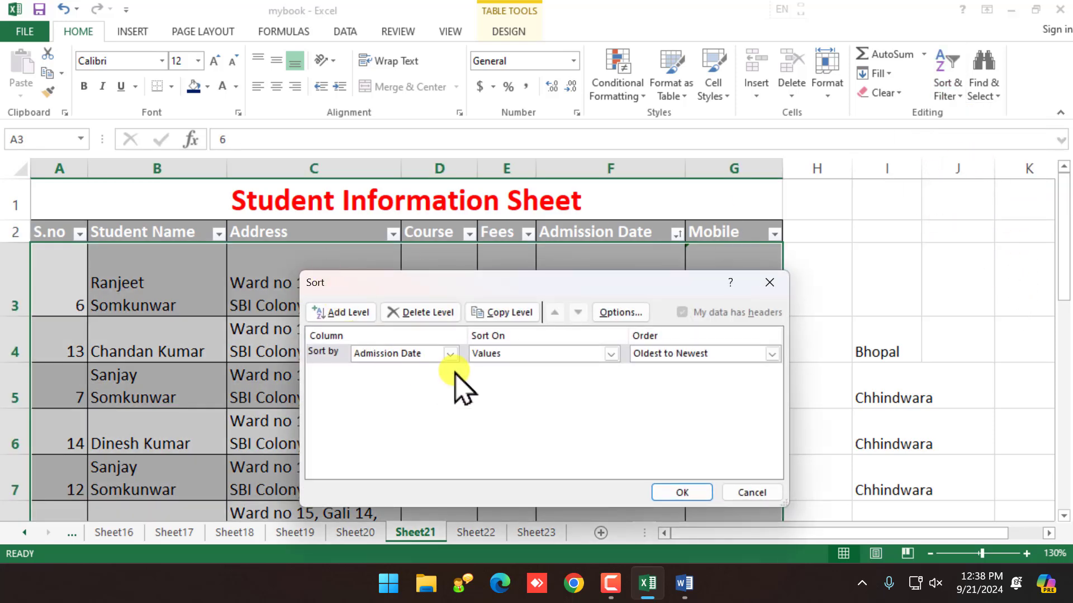
{"action": "left_click", "coordinate": [451, 354]}
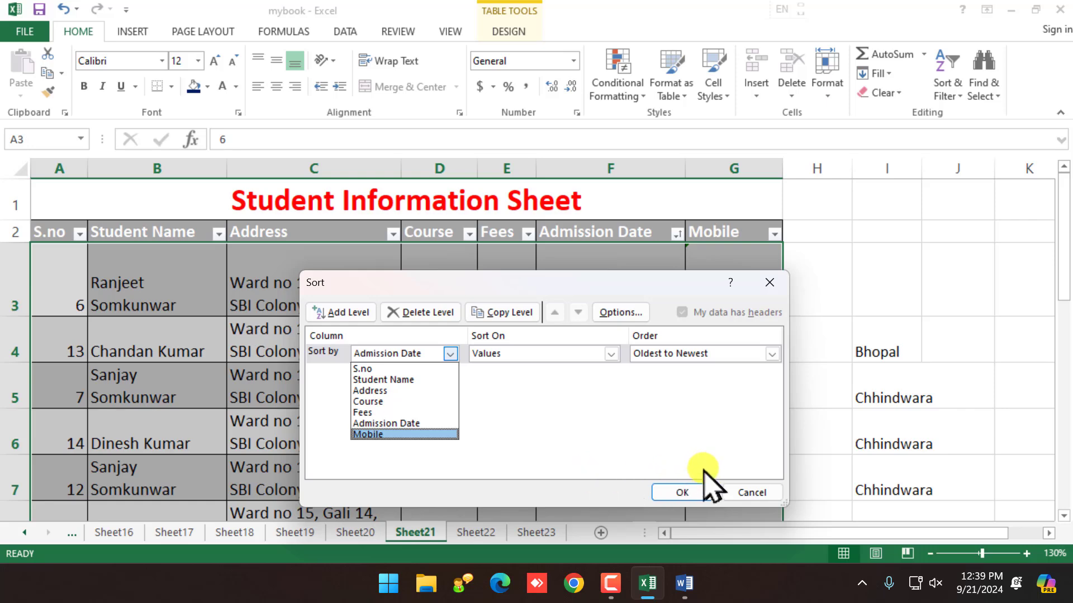
{"action": "left_click", "coordinate": [525, 416]}
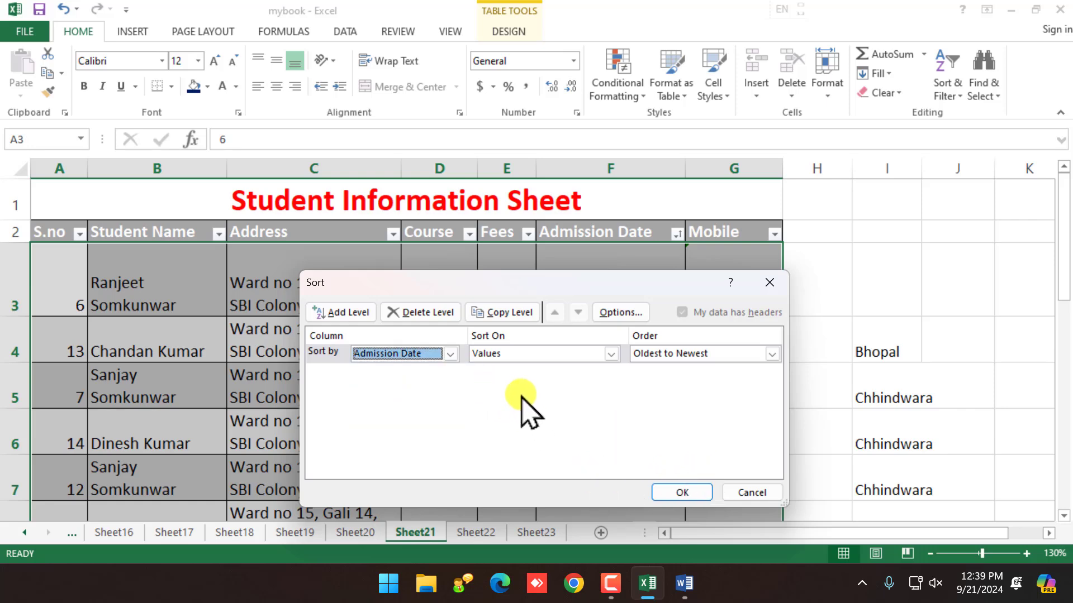
{"action": "left_click", "coordinate": [568, 357]}
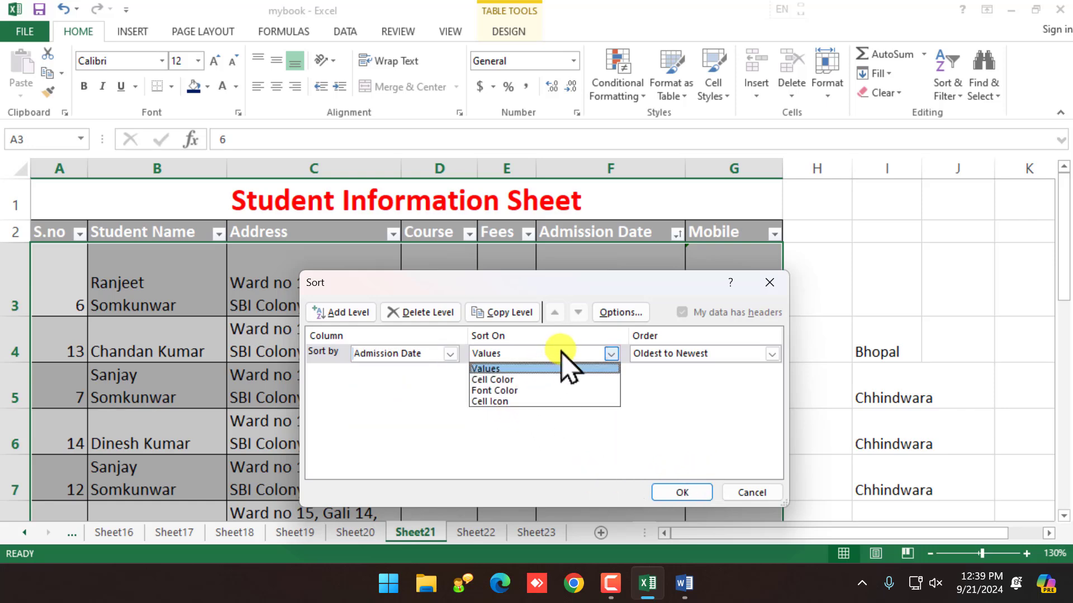
{"action": "left_click", "coordinate": [562, 352]}
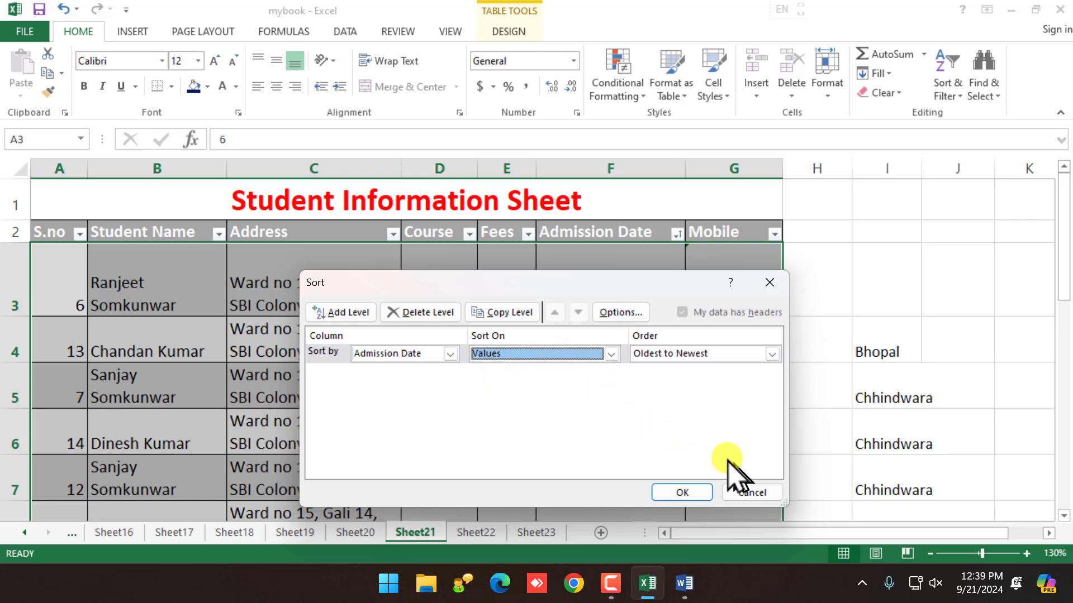
{"action": "left_click", "coordinate": [752, 493]}
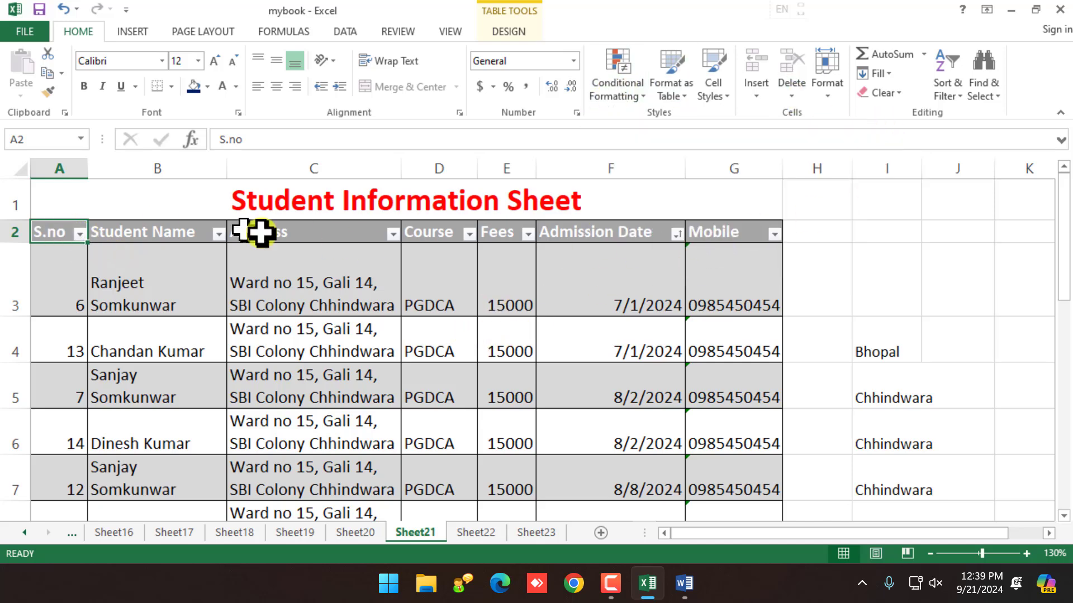
{"action": "left_click_drag", "start_coordinate": [62, 230], "coordinate": [778, 225]}
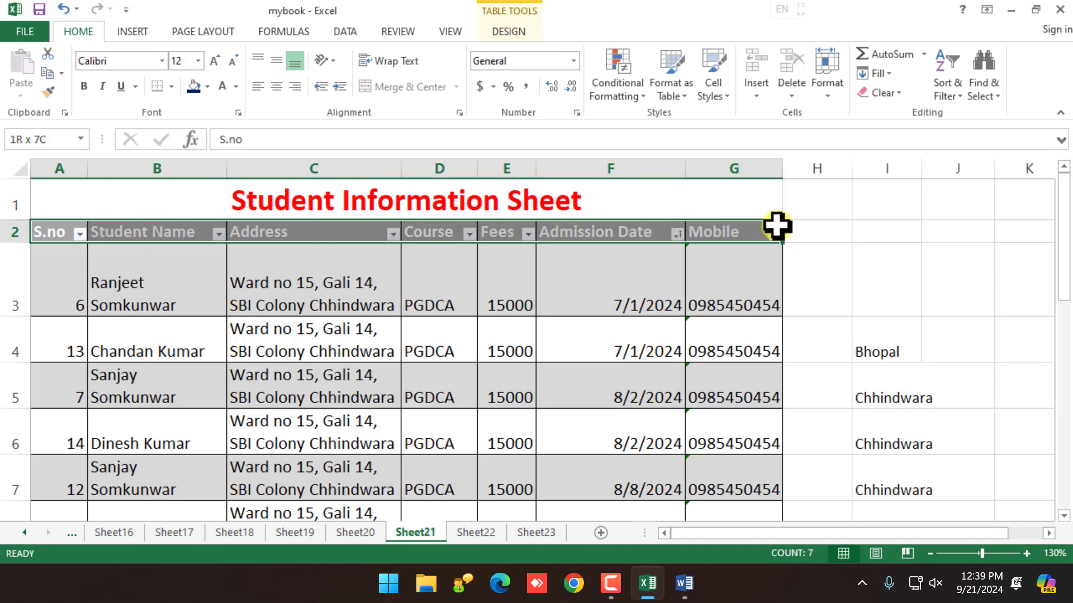
Step: Turn off the AutoFilter so the header row loses its filter arrows
{"action": "left_click", "coordinate": [950, 92]}
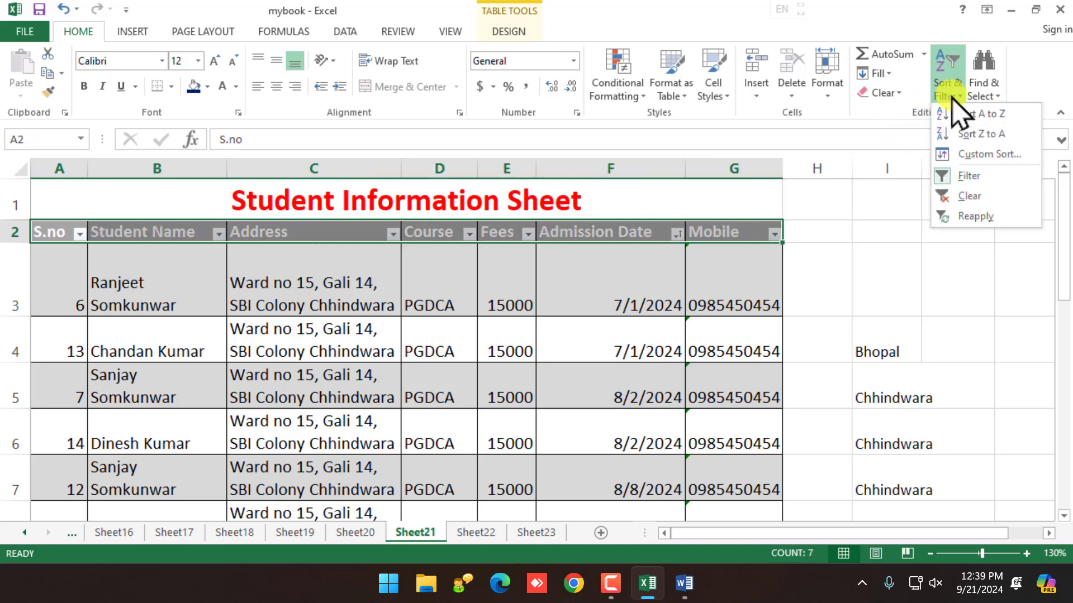
{"action": "left_click", "coordinate": [956, 176]}
{"action": "left_click", "coordinate": [609, 339]}
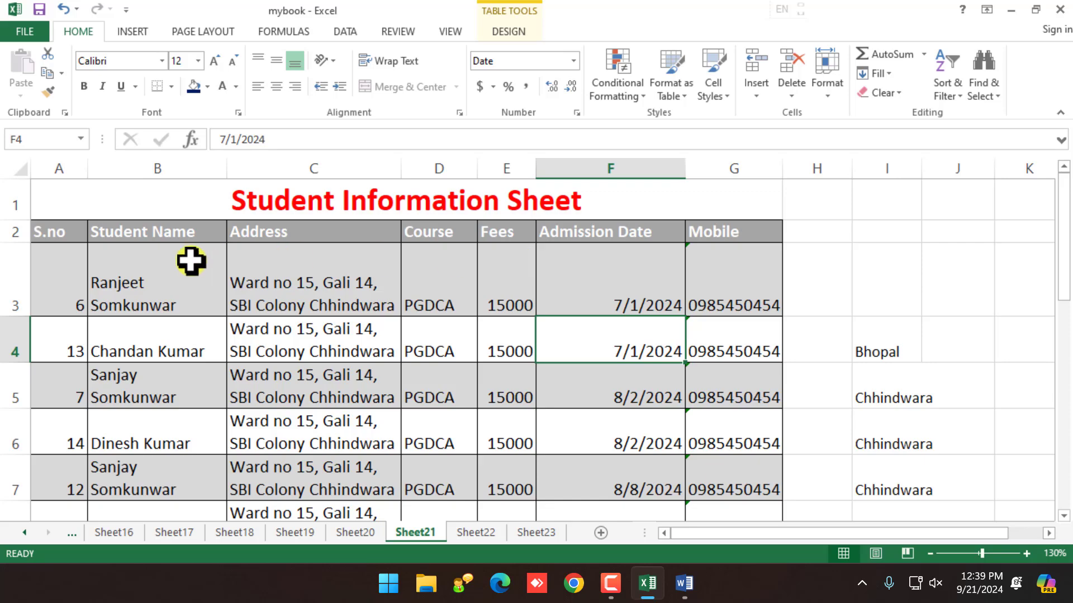
Step: Reselect the header row A2:G2, from S.no to Mobile, and bring up Sort & Filter
{"action": "scroll", "coordinate": [149, 229], "scroll_direction": "up", "scroll_amount": 3, "text": "ctrl"}
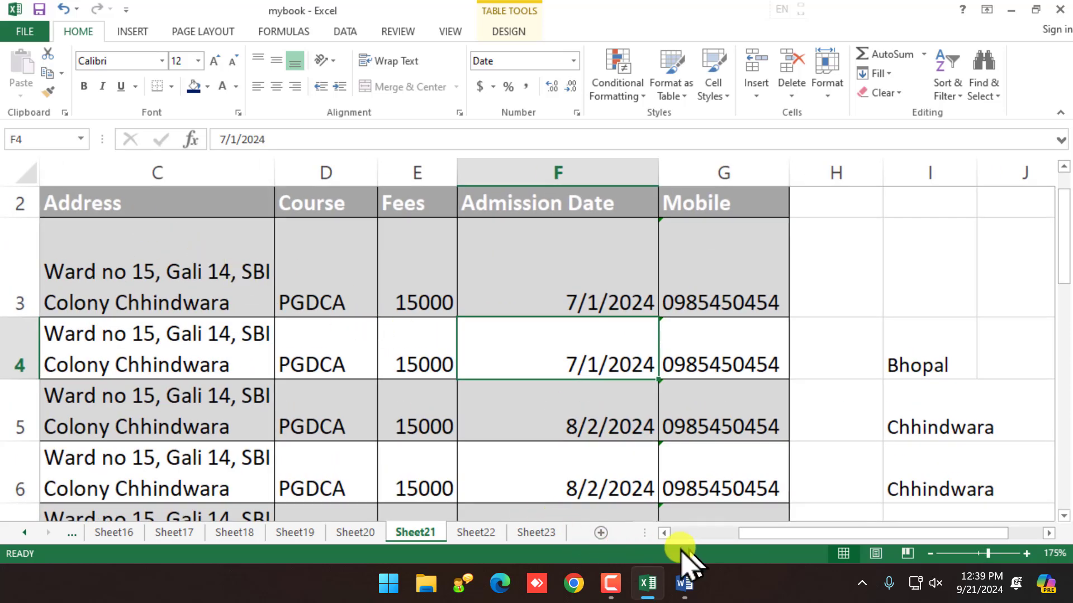
{"action": "left_click", "coordinate": [712, 533]}
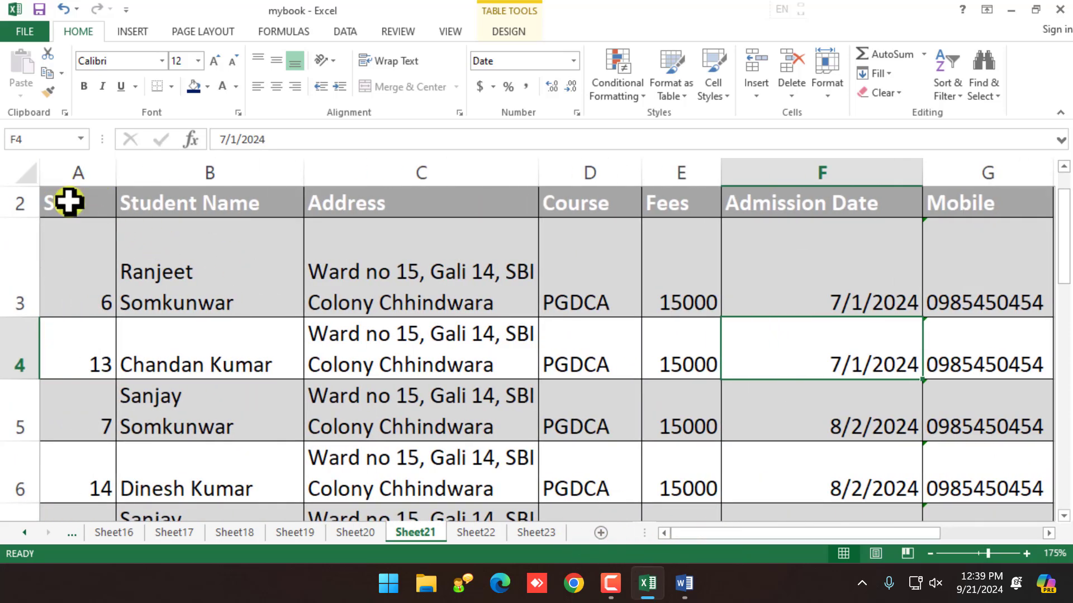
{"action": "left_click_drag", "start_coordinate": [65, 202], "coordinate": [936, 199]}
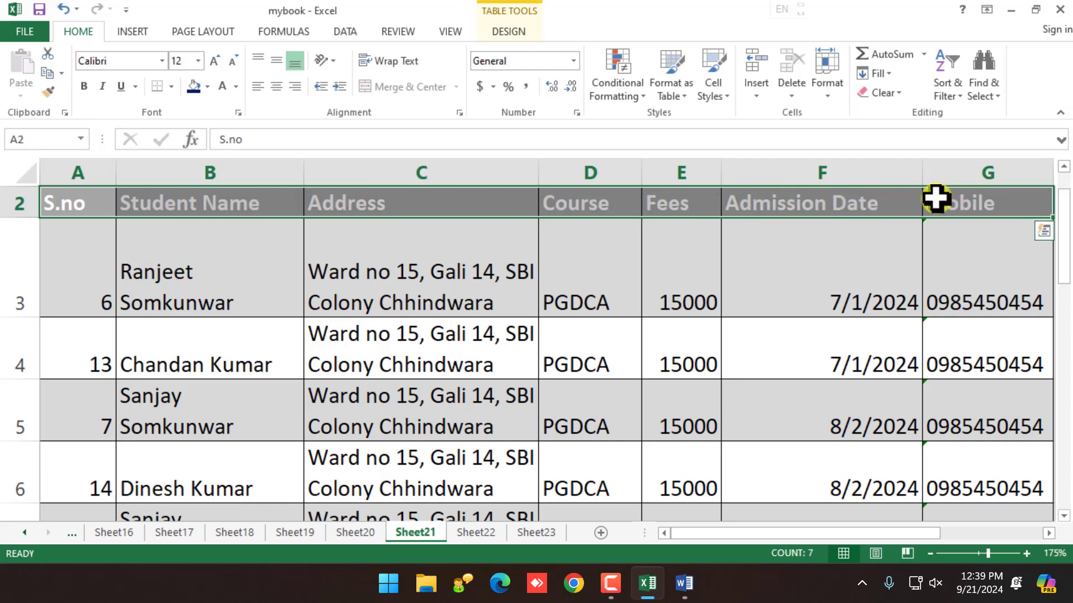
{"action": "scroll", "coordinate": [787, 234], "scroll_direction": "down", "scroll_amount": 2, "text": "ctrl"}
{"action": "left_click", "coordinate": [949, 106]}
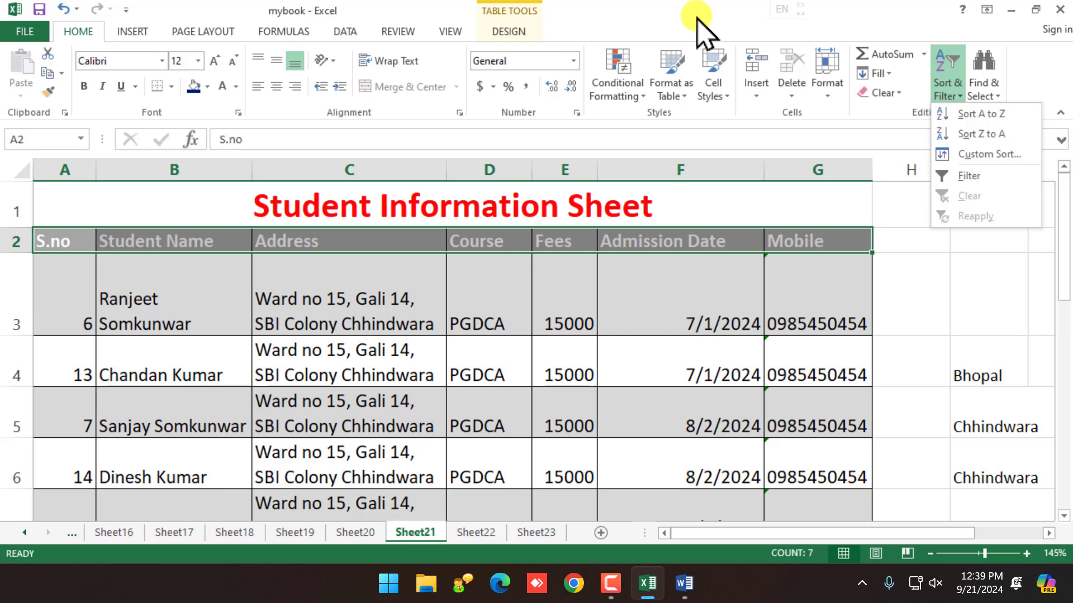
Step: Turn filtering back on and bring up the Student Name filter list
{"action": "left_click", "coordinate": [969, 176]}
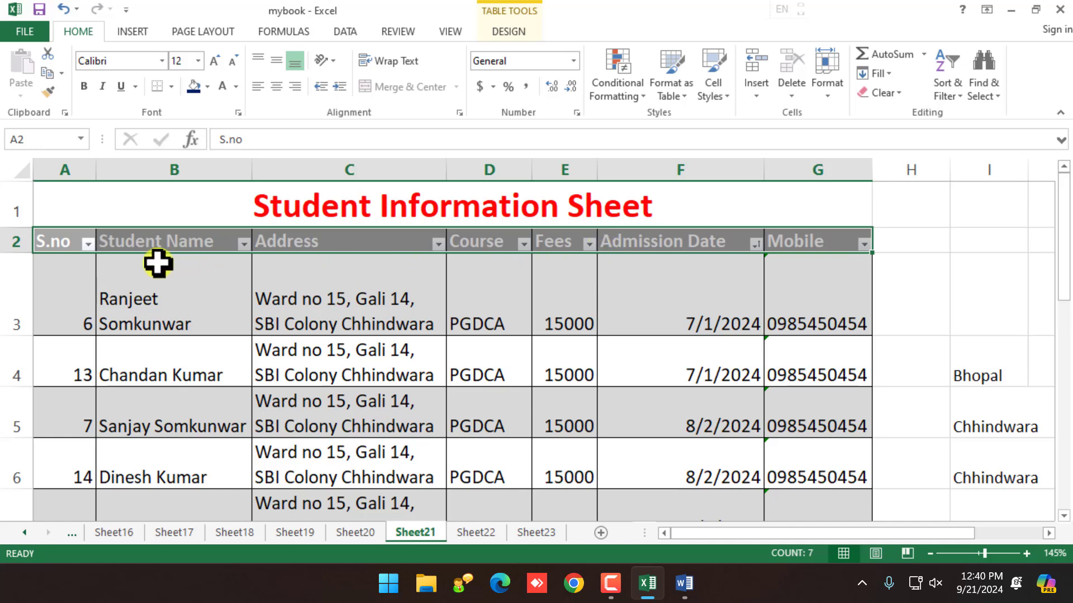
{"action": "left_click", "coordinate": [215, 240]}
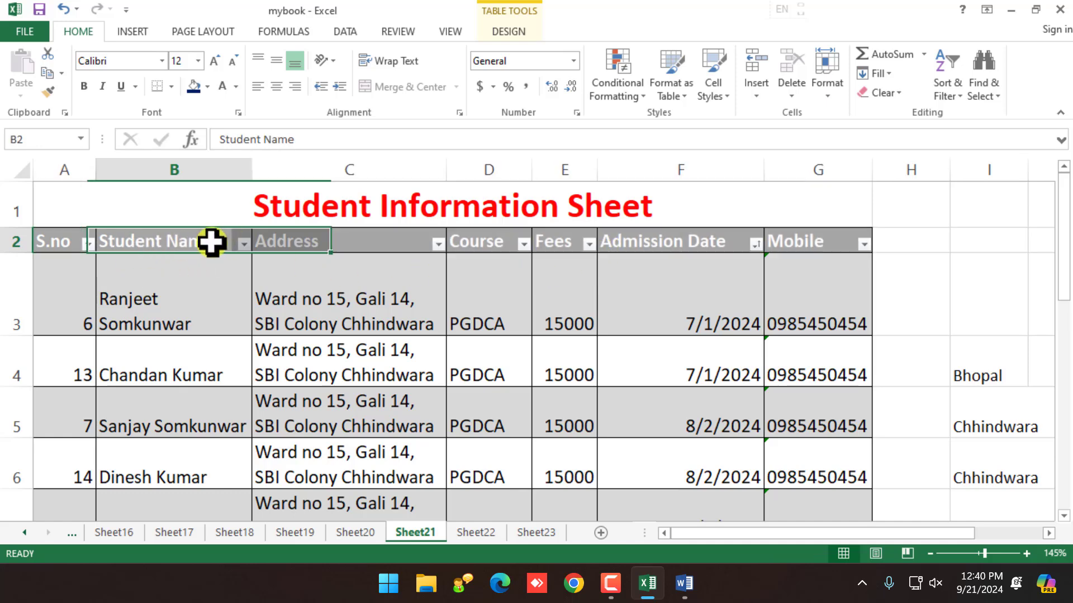
{"action": "left_click", "coordinate": [243, 245]}
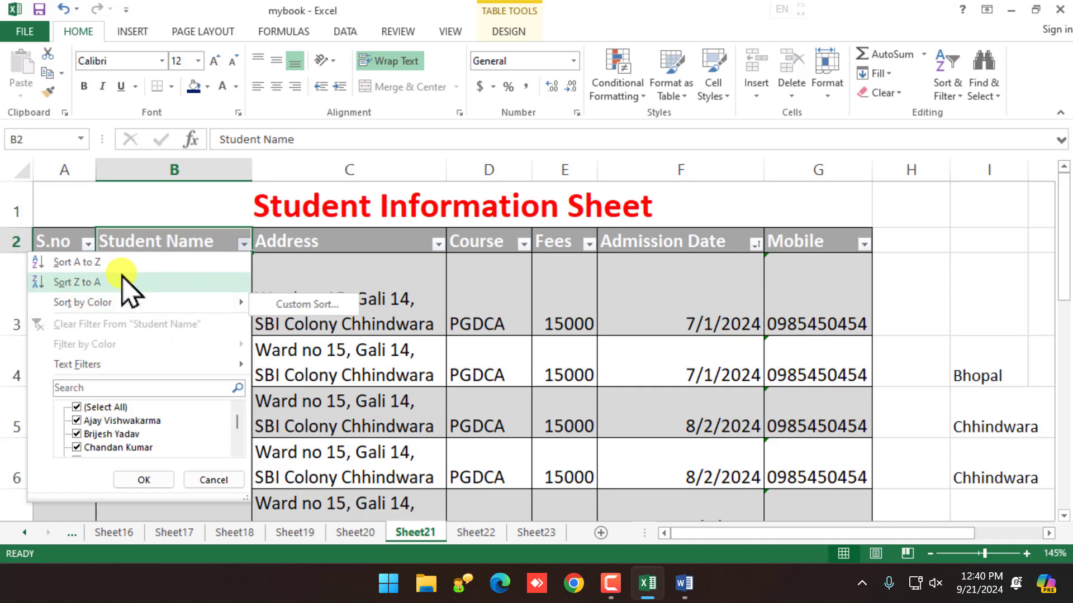
{"action": "left_click", "coordinate": [357, 391]}
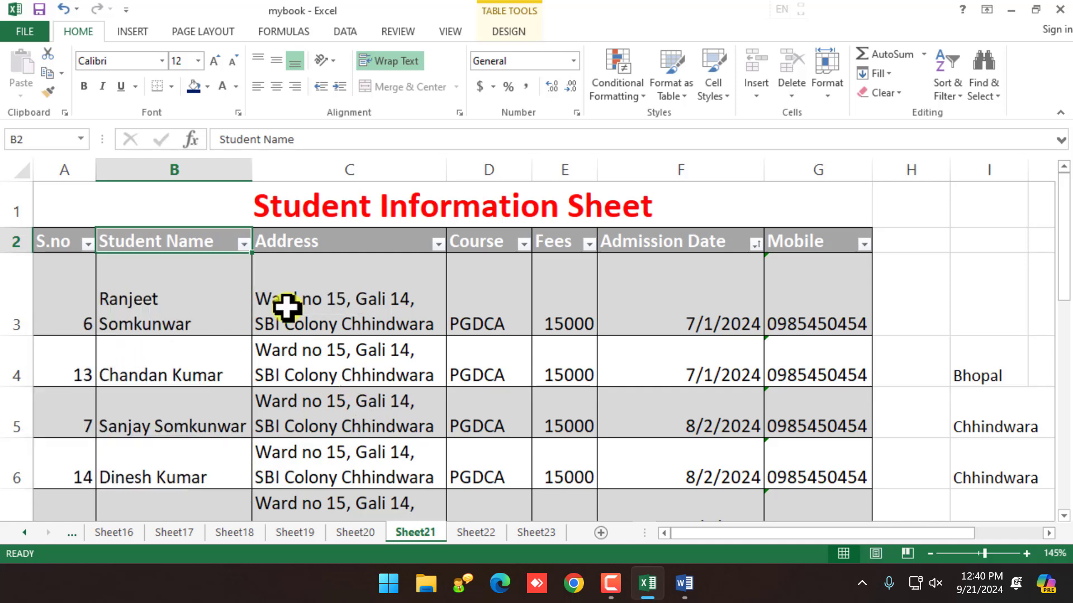
{"action": "left_click", "coordinate": [243, 245]}
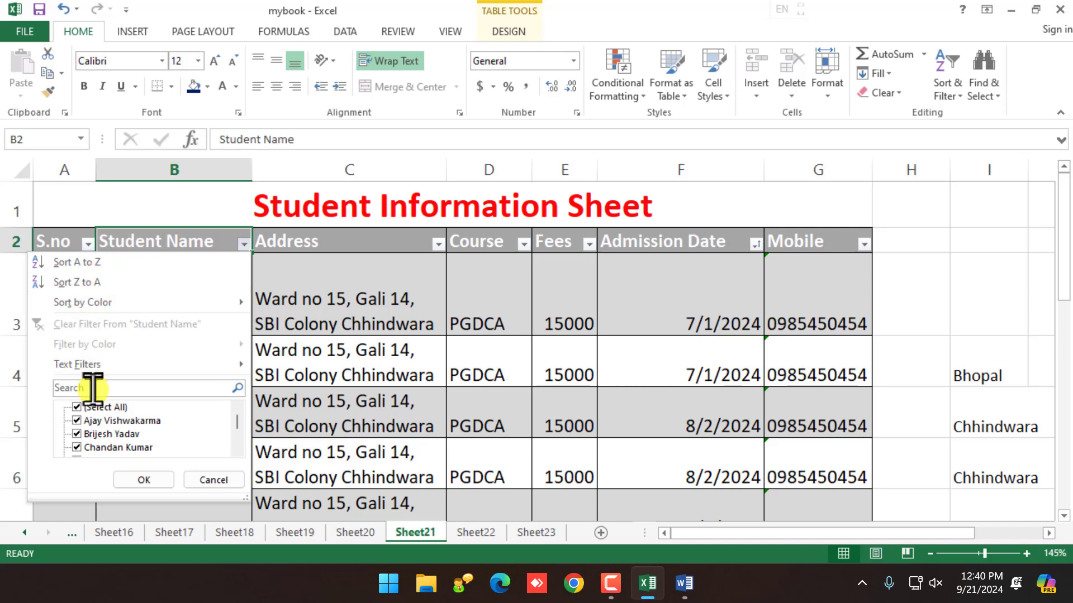
Step: Filter Student Name to just two students, showing 3 of 16 records
{"action": "scroll", "coordinate": [237, 433], "scroll_direction": "down", "scroll_amount": 3}
{"action": "left_click_drag", "start_coordinate": [235, 434], "coordinate": [242, 414]}
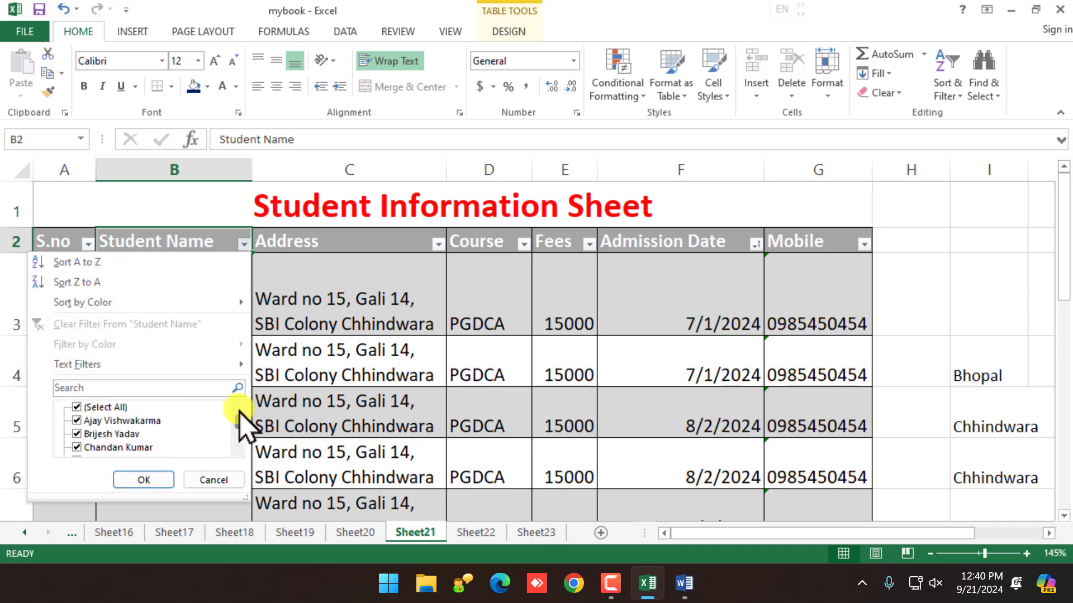
{"action": "left_click", "coordinate": [83, 407]}
{"action": "left_click", "coordinate": [77, 434]}
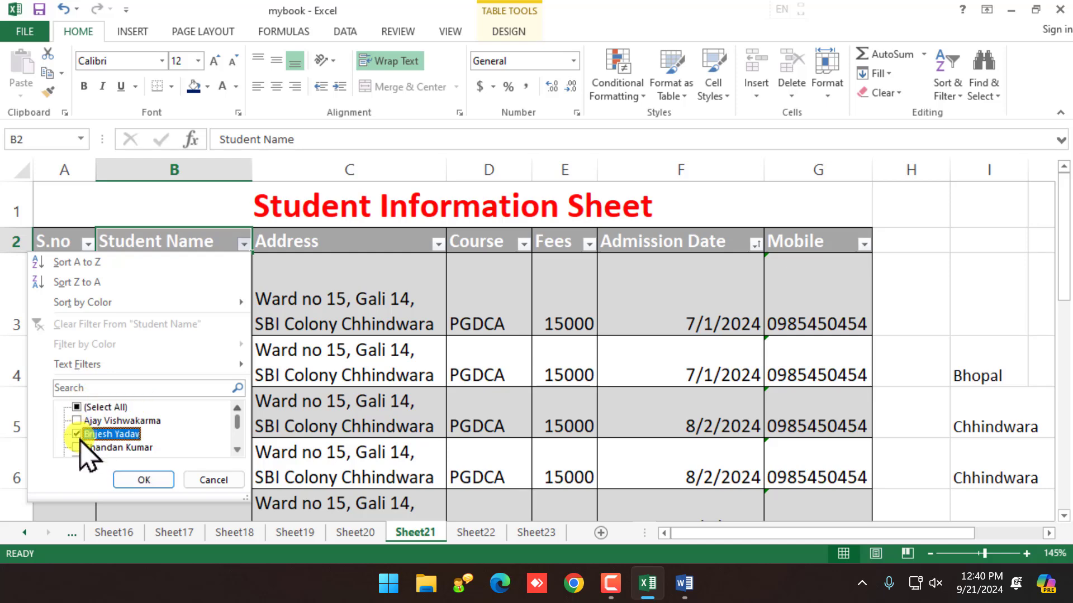
{"action": "left_click", "coordinate": [76, 447]}
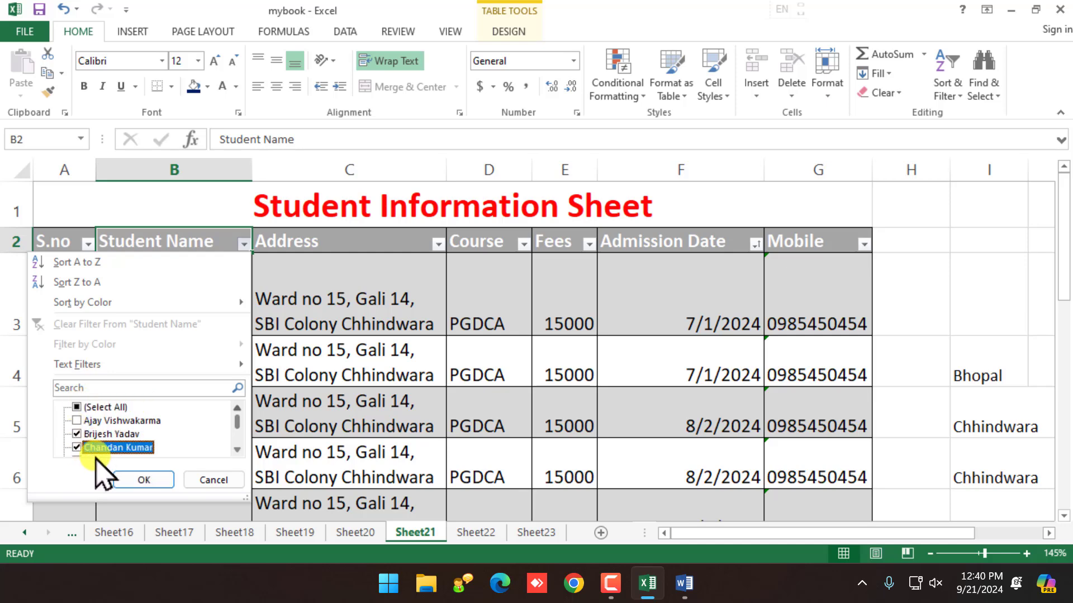
{"action": "left_click", "coordinate": [143, 480]}
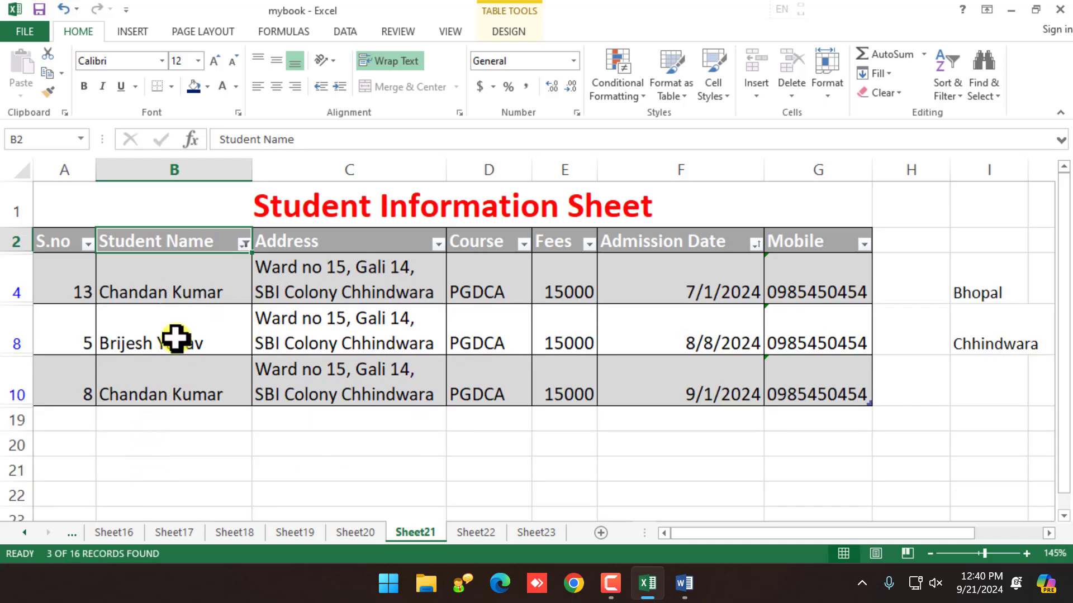
Step: Clear the Student Name filter so all 16 student records show again
{"action": "left_click", "coordinate": [244, 244]}
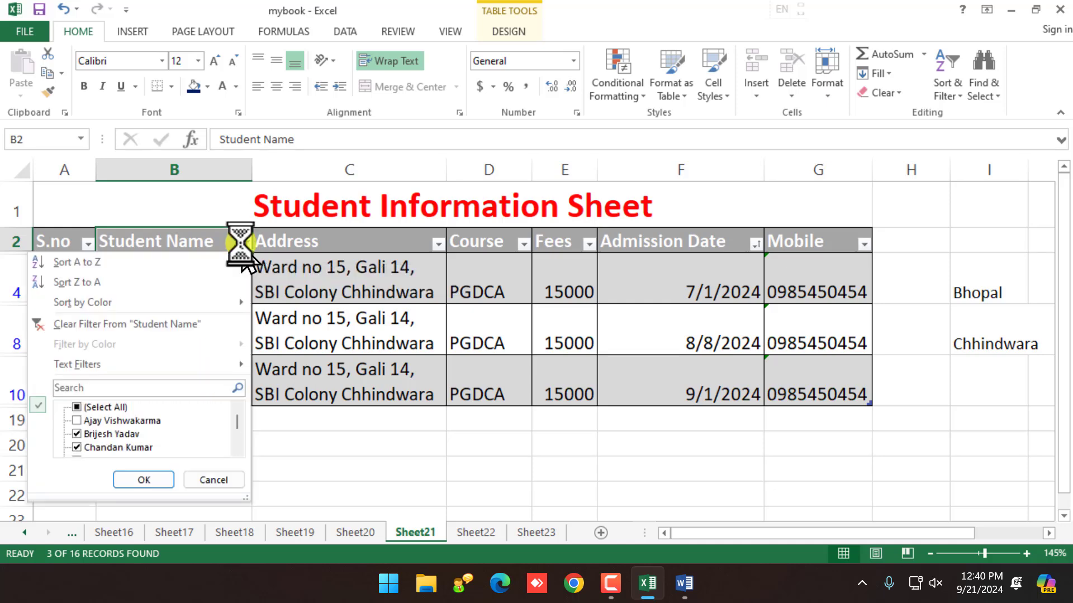
{"action": "left_click", "coordinate": [94, 324]}
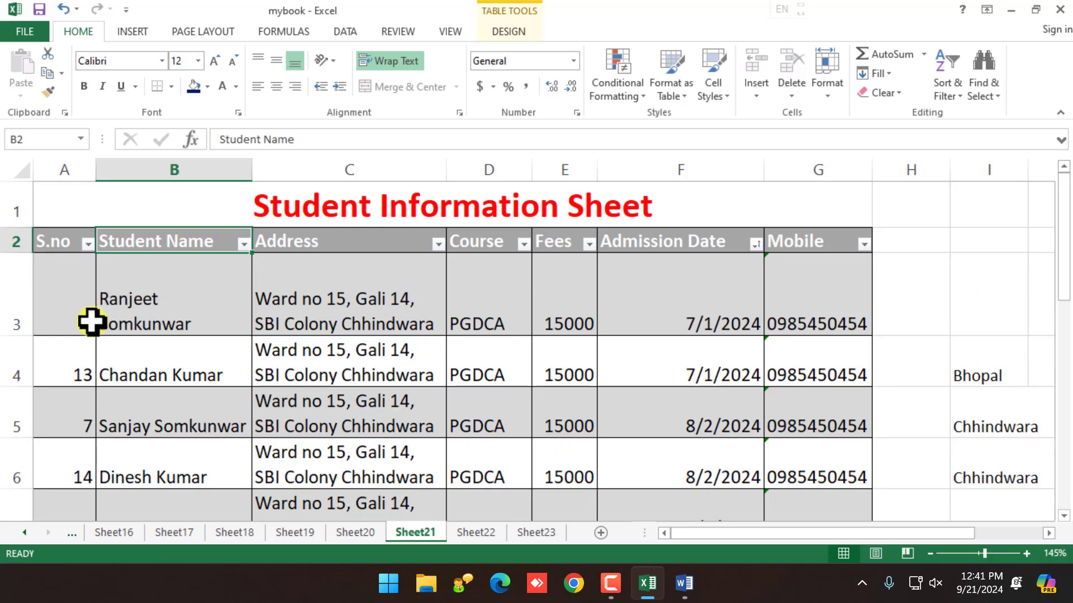
{"action": "scroll", "coordinate": [177, 369], "scroll_direction": "down", "scroll_amount": 3}
{"action": "scroll", "coordinate": [191, 368], "scroll_direction": "up", "scroll_amount": 4}
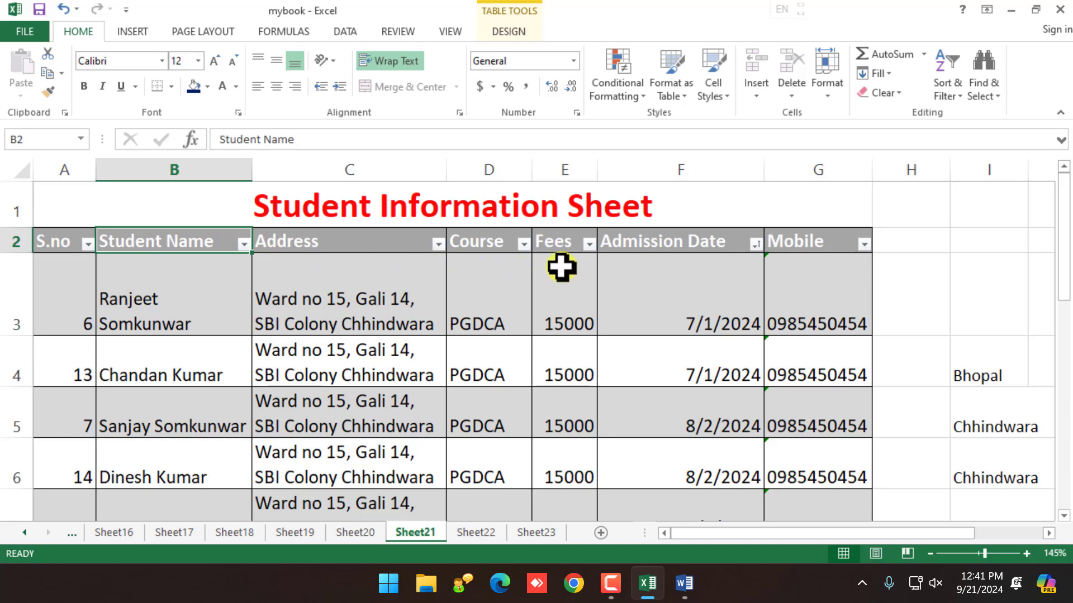
Step: Filter the Course column to show only Diploma in Computer Application
{"action": "left_click", "coordinate": [523, 244]}
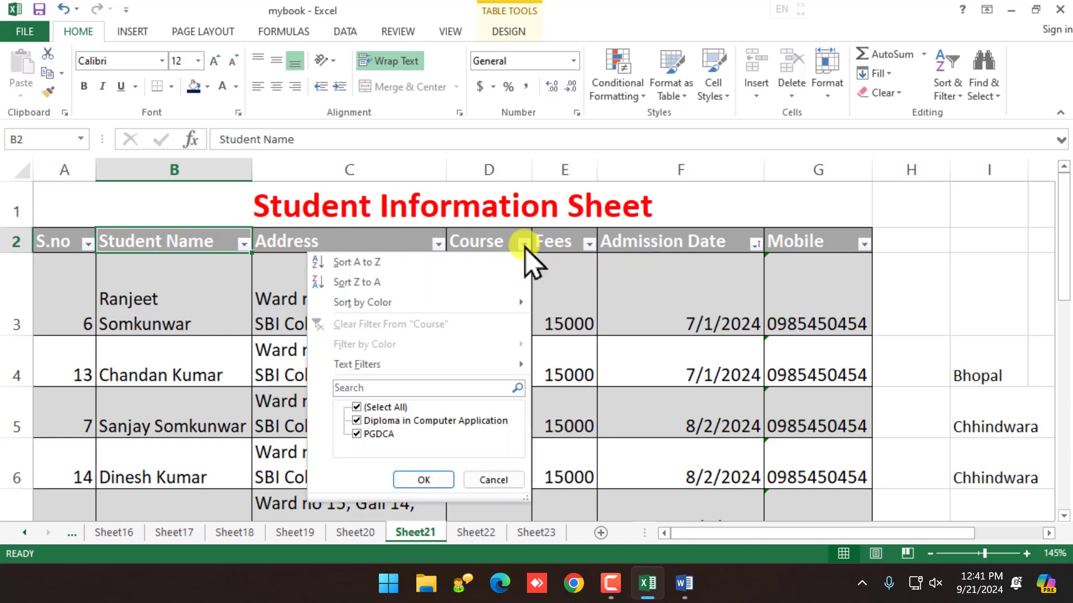
{"action": "left_click", "coordinate": [356, 407]}
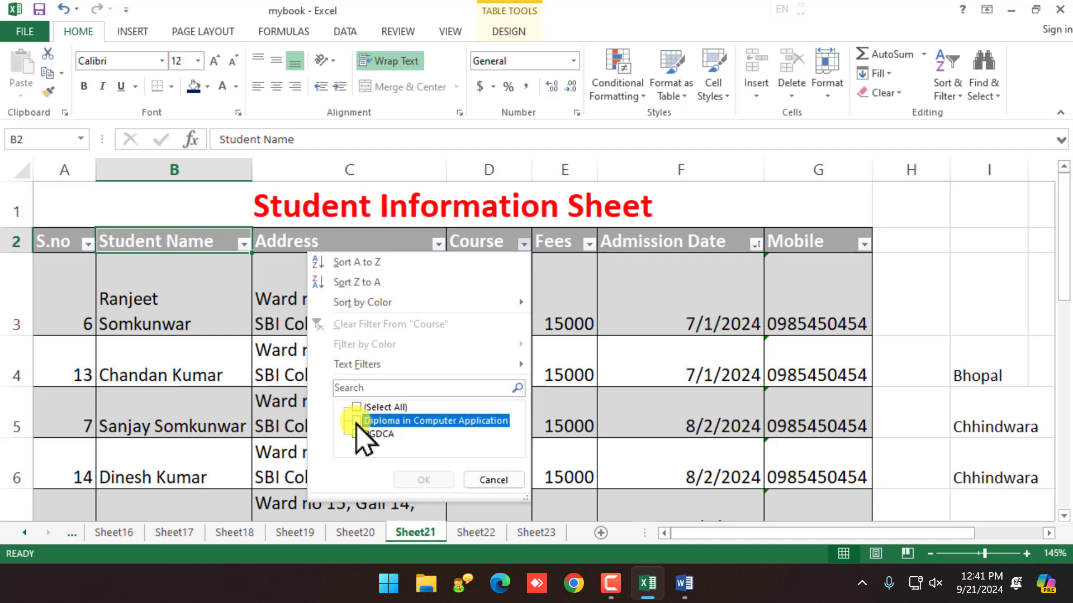
{"action": "left_click", "coordinate": [357, 422]}
{"action": "left_click", "coordinate": [427, 481]}
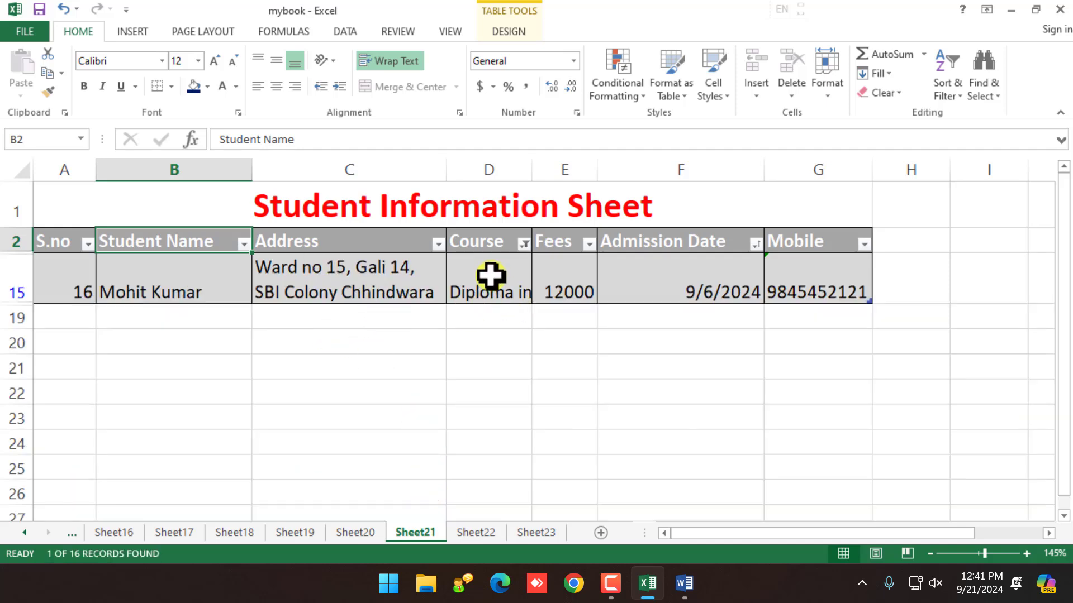
Step: Reselect all Course values so every row shows, then bring up Sort & Filter
{"action": "left_click", "coordinate": [523, 244]}
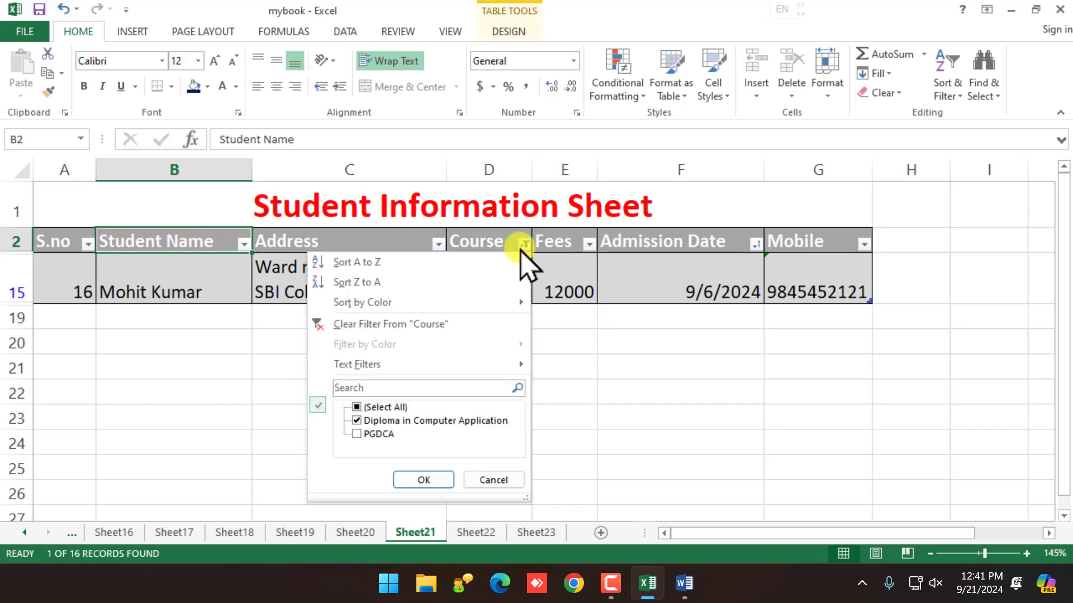
{"action": "left_click", "coordinate": [358, 408]}
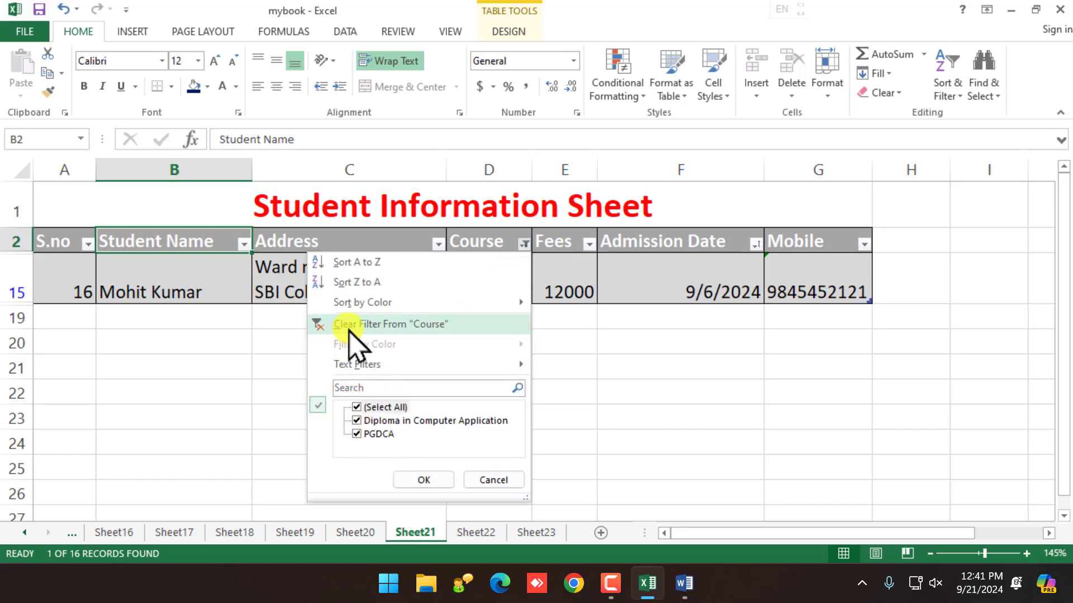
{"action": "left_click", "coordinate": [447, 480]}
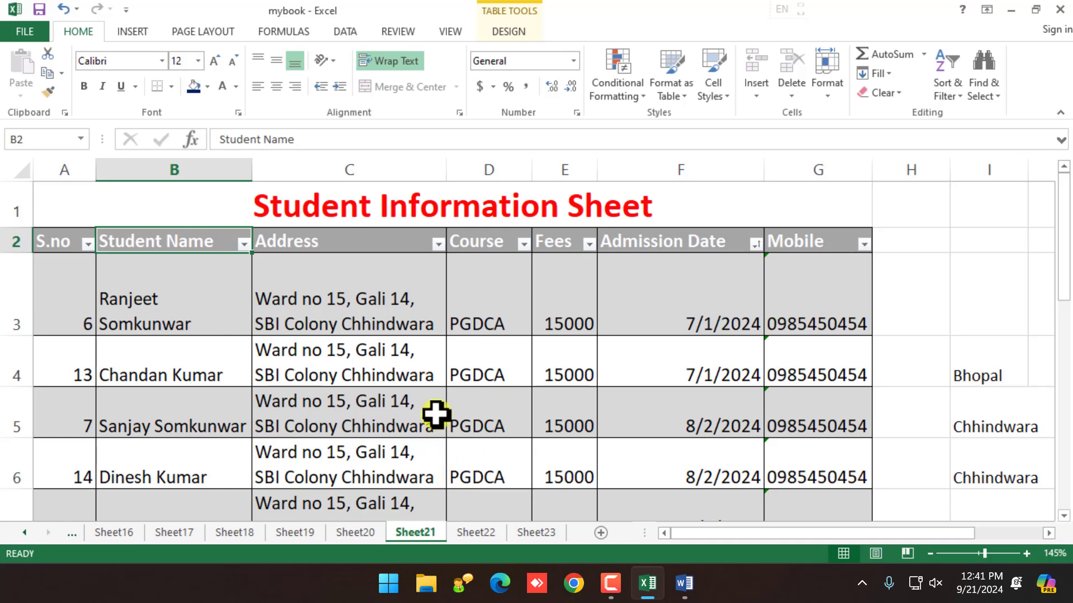
{"action": "left_click", "coordinate": [952, 89]}
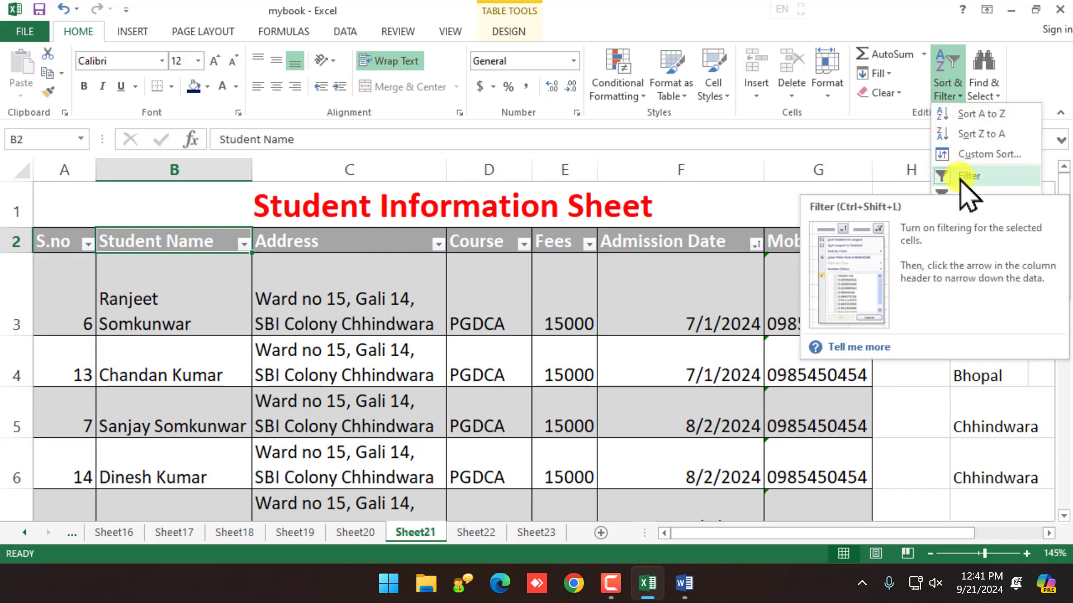
Step: Replace addresses C3–C6 with Chhindwara, Bhopal, Jabalpur and Chhindwara
{"action": "scroll", "coordinate": [519, 347], "scroll_direction": "down", "scroll_amount": 4}
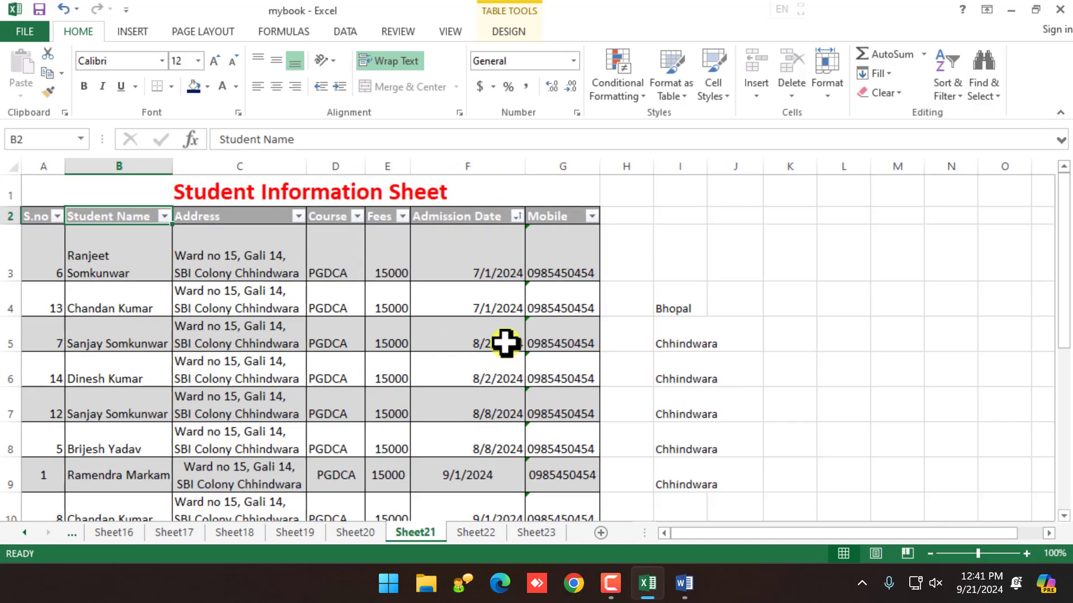
{"action": "left_click", "coordinate": [240, 263]}
{"action": "scroll", "coordinate": [233, 276], "scroll_direction": "up", "scroll_amount": 1}
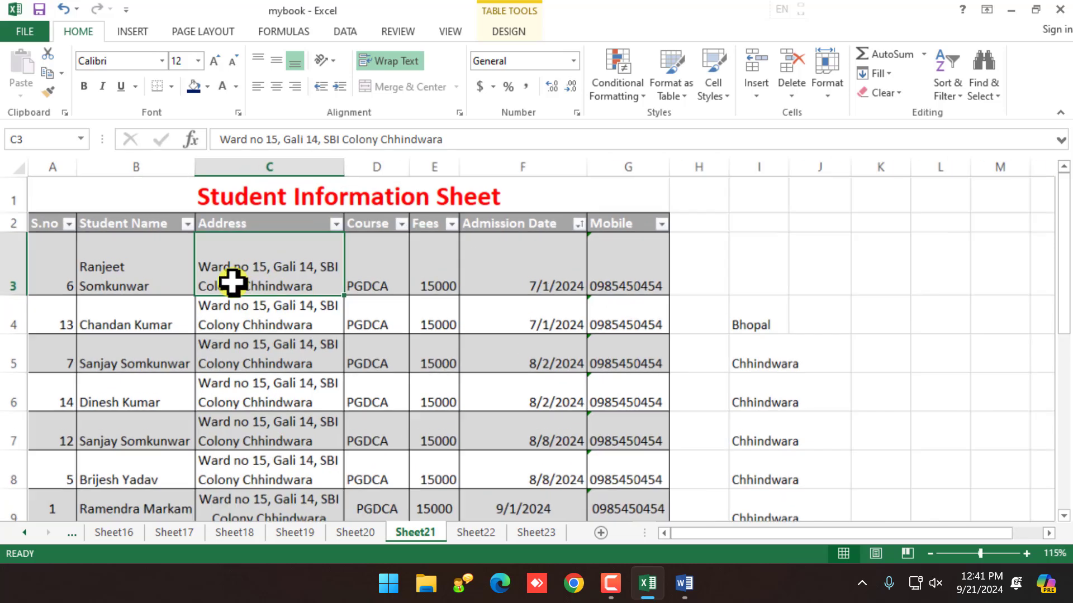
{"action": "type", "text": "Chhindw"}
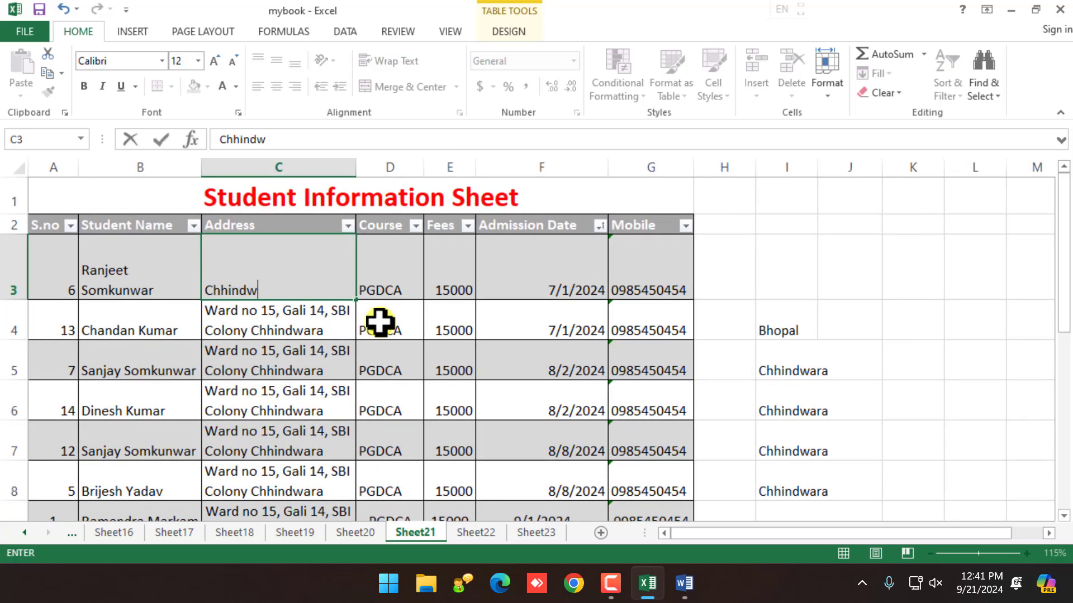
{"action": "type", "text": "ara"}
{"action": "key", "text": "Return"}
{"action": "type", "text": "B"}
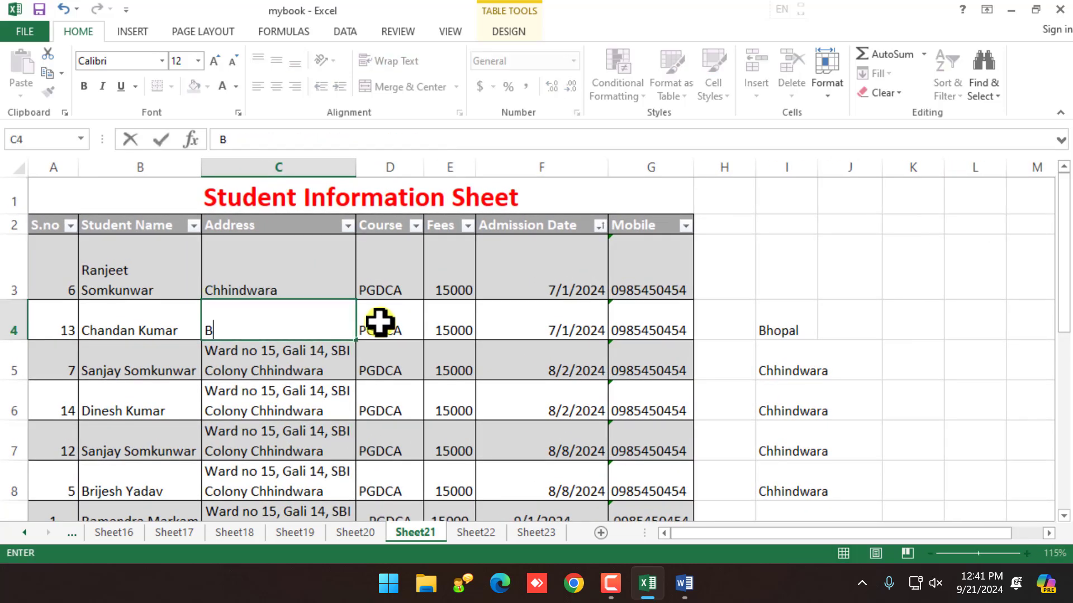
{"action": "type", "text": "hopal"}
{"action": "key", "text": "Return"}
{"action": "type", "text": "J"}
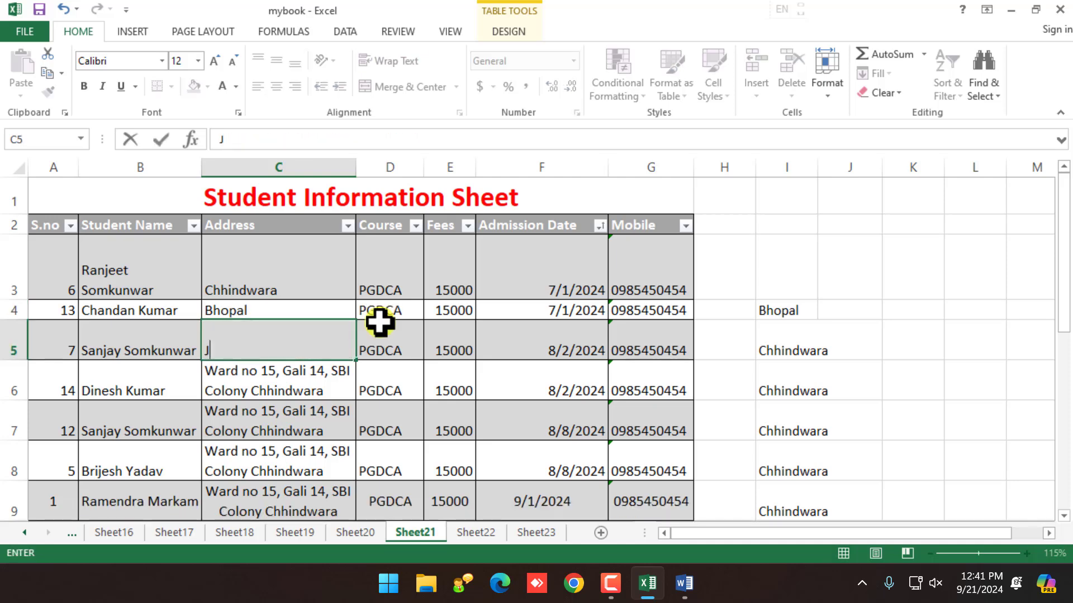
{"action": "type", "text": "abalpur"}
{"action": "key", "text": "Return"}
{"action": "type", "text": "Chhindwara"}
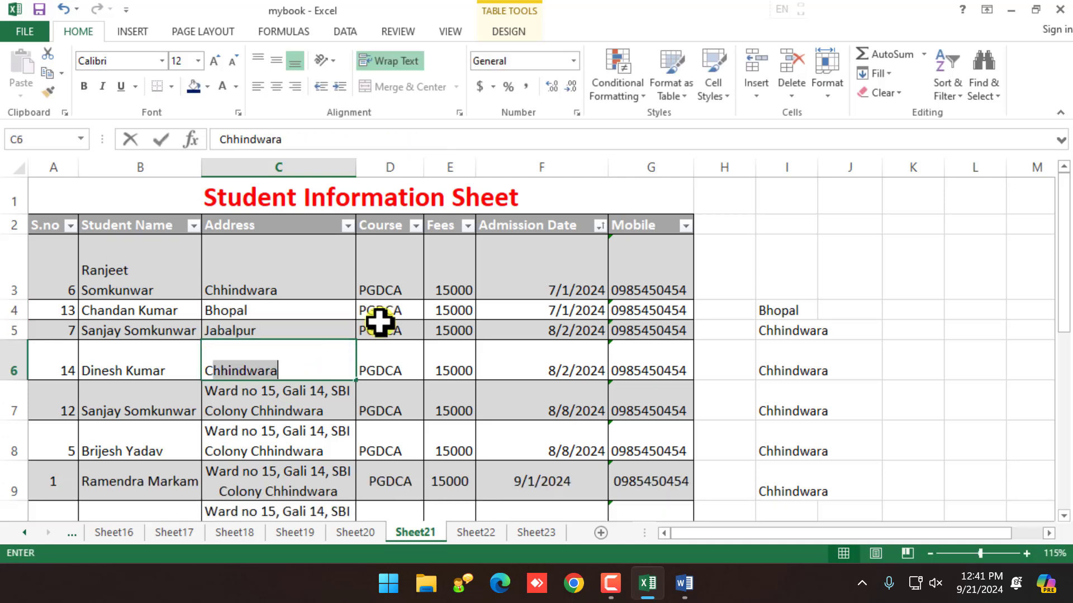
{"action": "key", "text": "Return"}
Step: Replace addresses C7–C10 with Indore, Jabalpur, Chhindwara and Bhopal
{"action": "type", "text": "Id"}
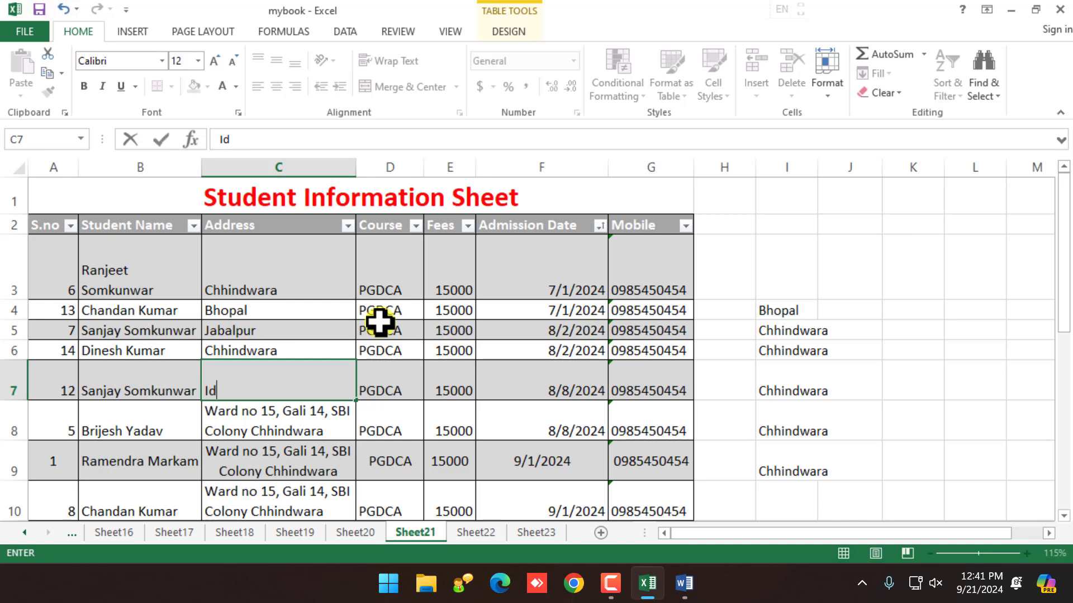
{"action": "type", "text": "dore"}
{"action": "key", "text": "Return"}
{"action": "type", "text": "Jabalpur"}
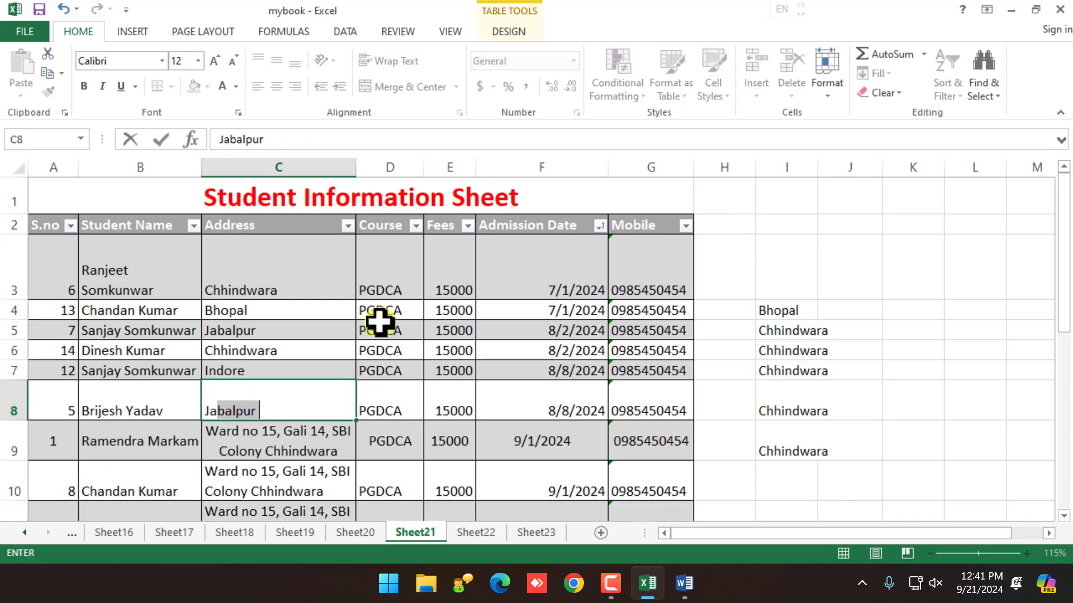
{"action": "key", "text": "Return"}
{"action": "type", "text": "Ch"}
{"action": "key", "text": "Return"}
{"action": "type", "text": "Bhopal"}
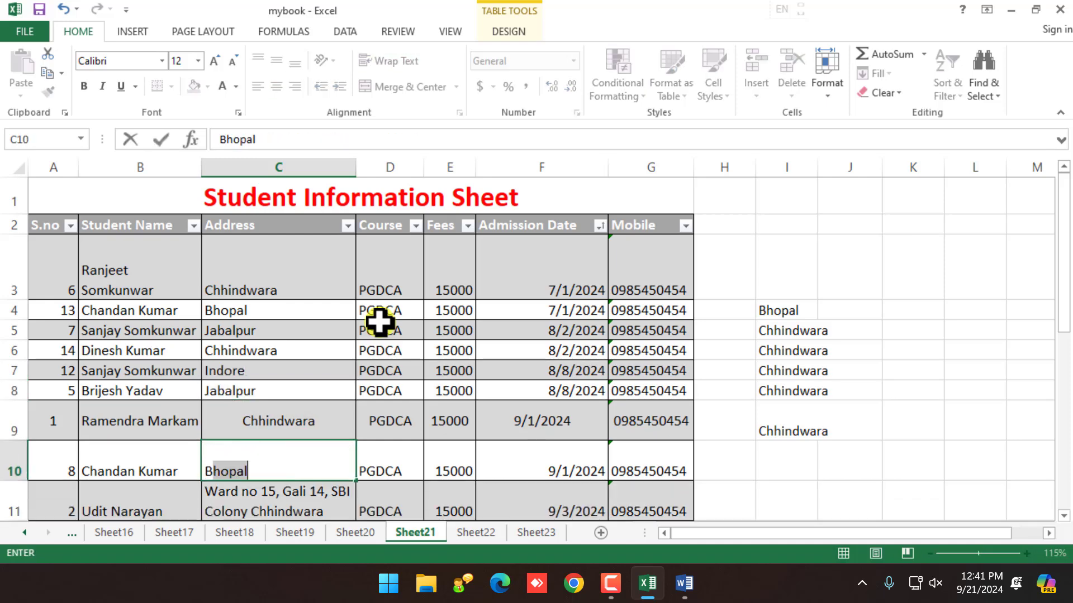
{"action": "key", "text": "Return"}
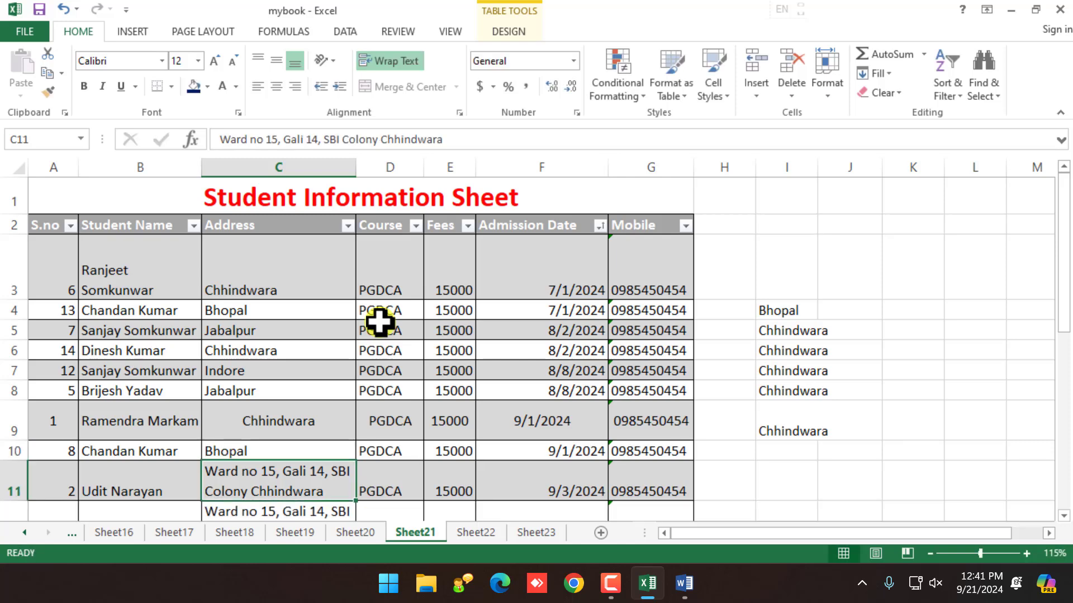
Step: Filter the Address column to Bhopal only, leaving 2 of 16 records visible
{"action": "left_click", "coordinate": [342, 224]}
{"action": "left_click", "coordinate": [356, 223]}
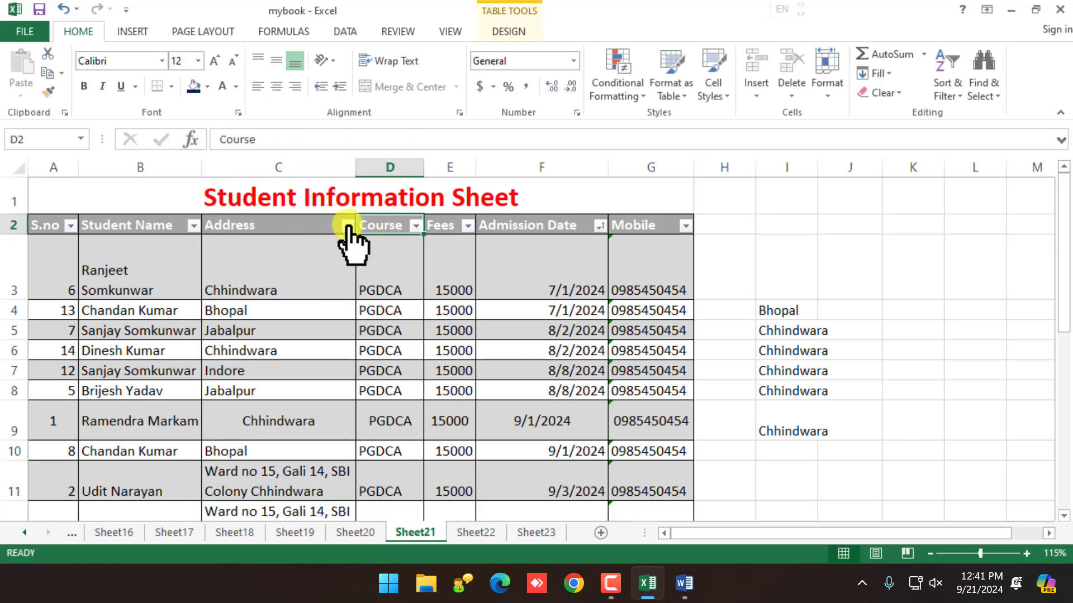
{"action": "left_click", "coordinate": [347, 225]}
{"action": "scroll", "coordinate": [249, 386], "scroll_direction": "down", "scroll_amount": 2}
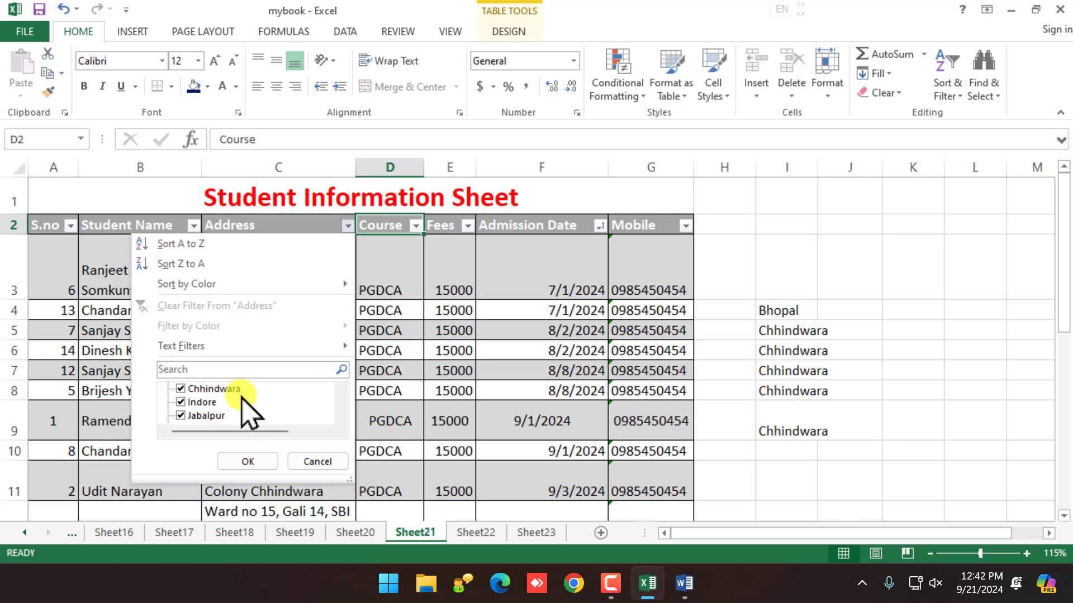
{"action": "scroll", "coordinate": [235, 402], "scroll_direction": "up", "scroll_amount": 2}
{"action": "left_click", "coordinate": [183, 389]}
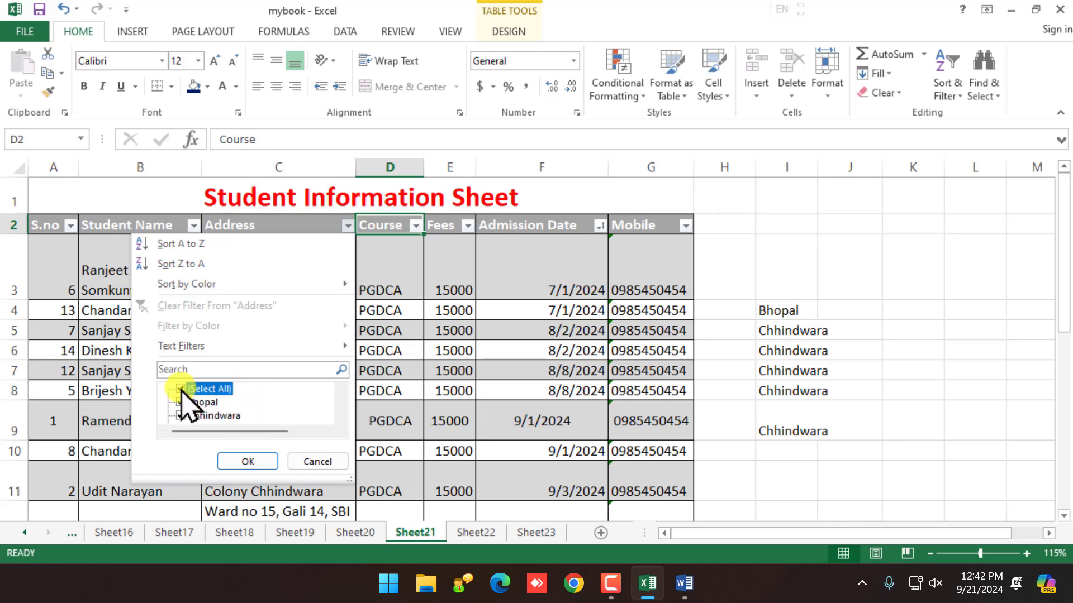
{"action": "left_click", "coordinate": [187, 403]}
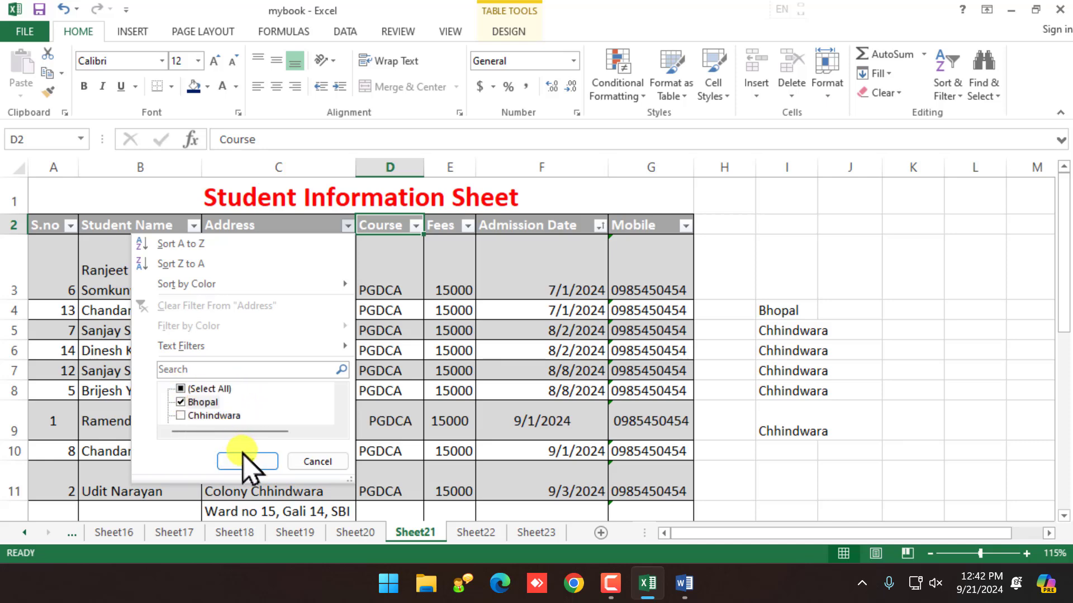
{"action": "left_click", "coordinate": [246, 463]}
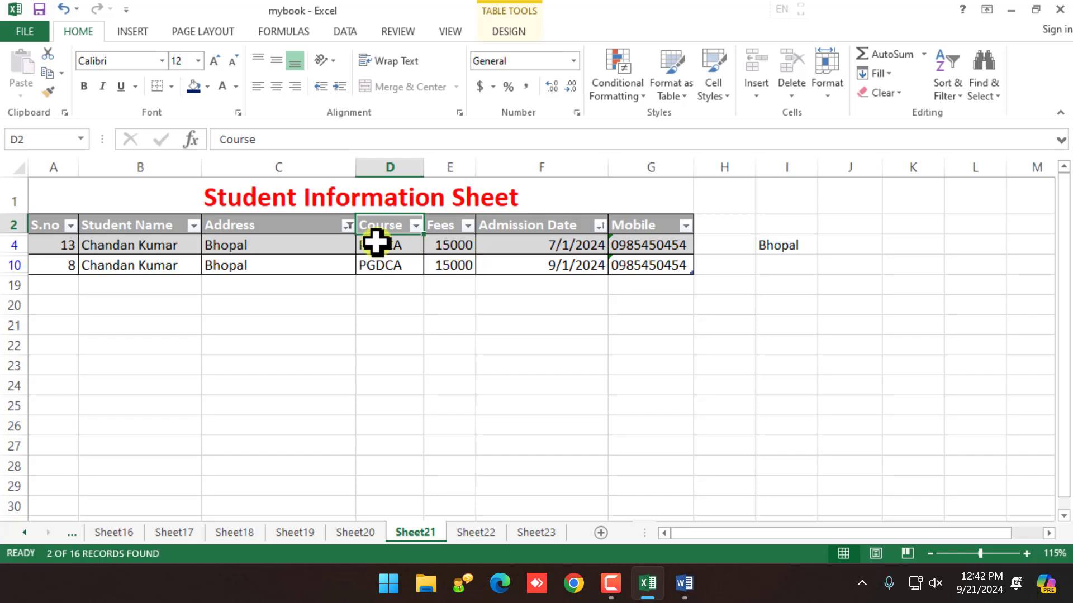
{"action": "left_click", "coordinate": [312, 232]}
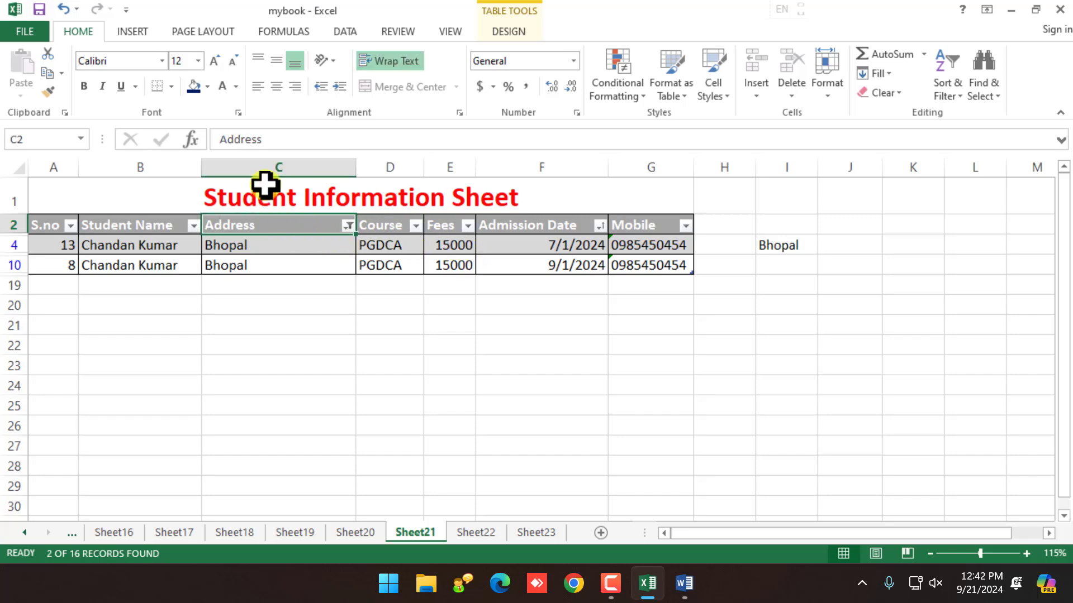
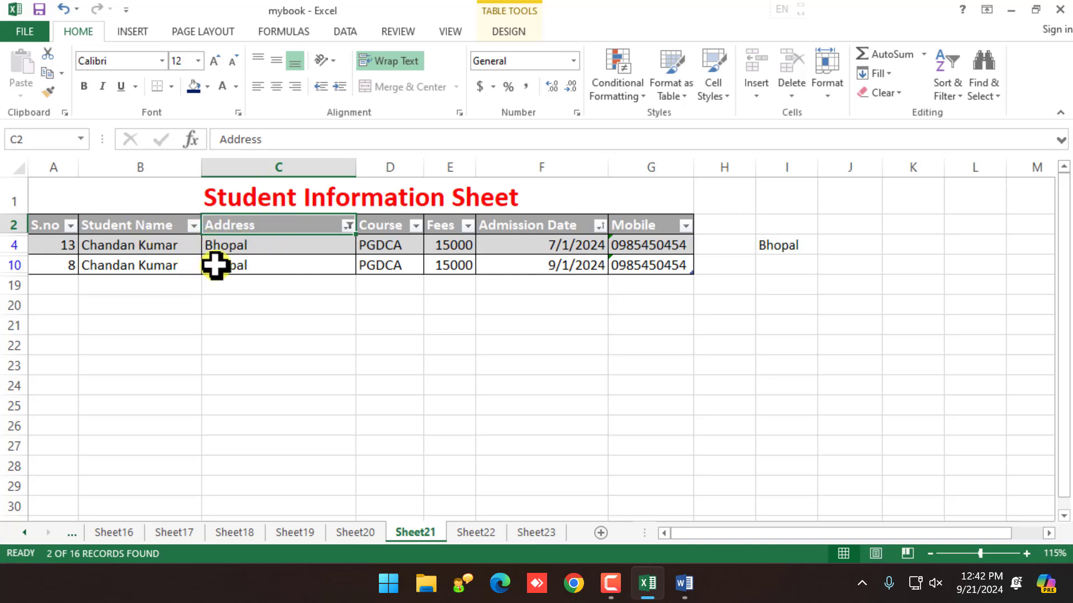
Step: Clear the Bhopal filter from the Address column so all 16 student records show again
{"action": "left_click", "coordinate": [165, 246]}
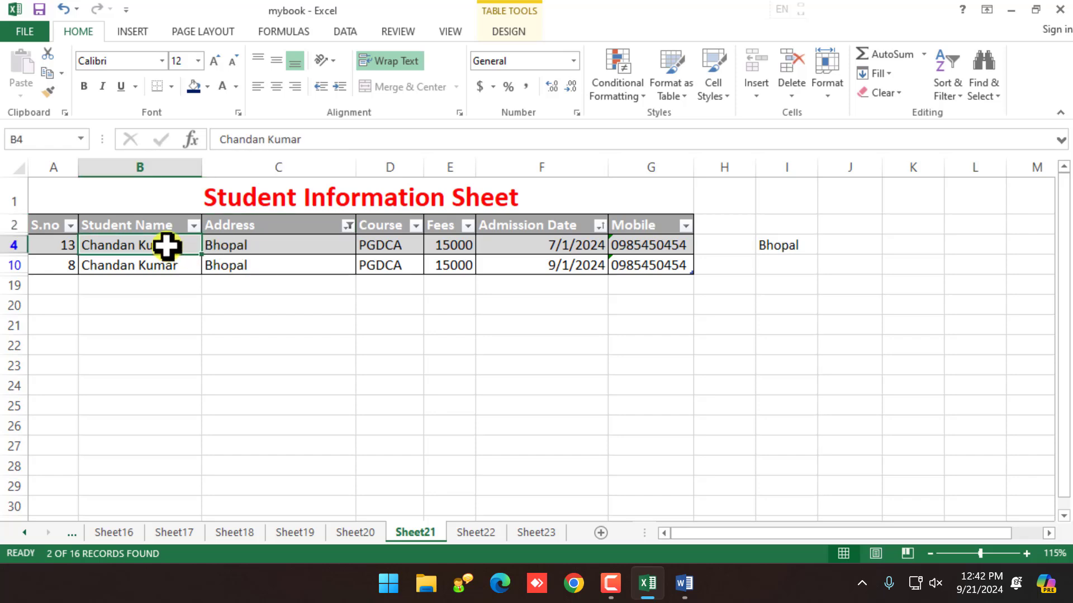
{"action": "left_click", "coordinate": [210, 241]}
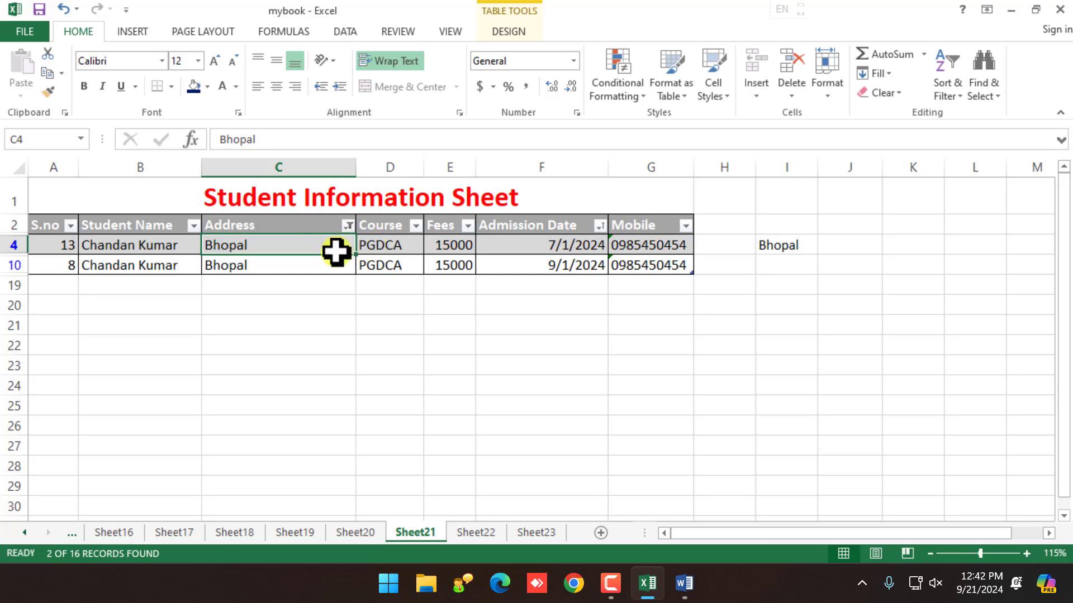
{"action": "left_click", "coordinate": [415, 226]}
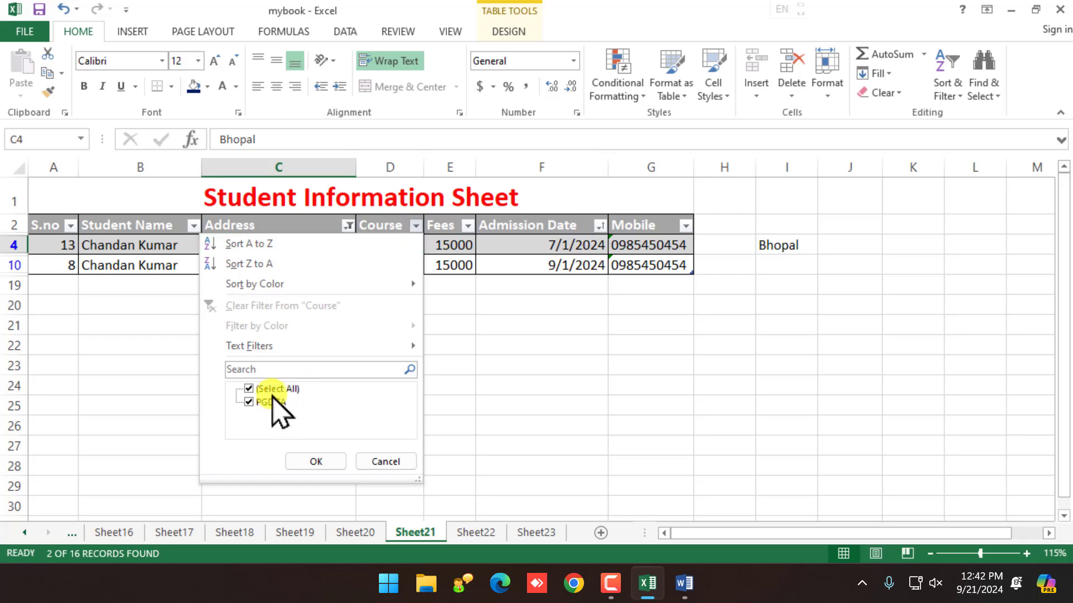
{"action": "left_click", "coordinate": [386, 461]}
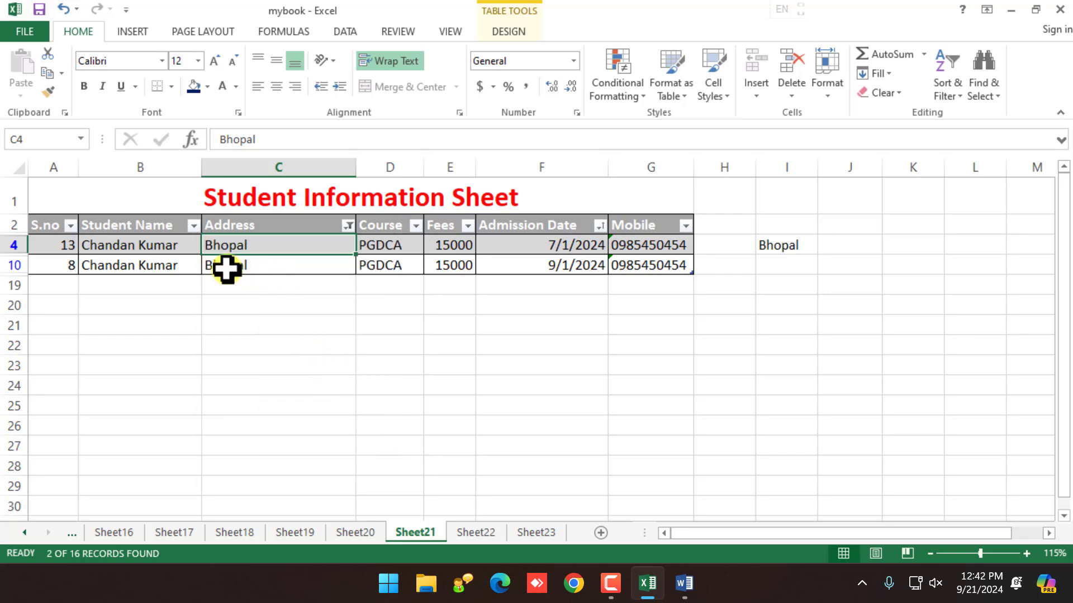
{"action": "left_click", "coordinate": [348, 225]}
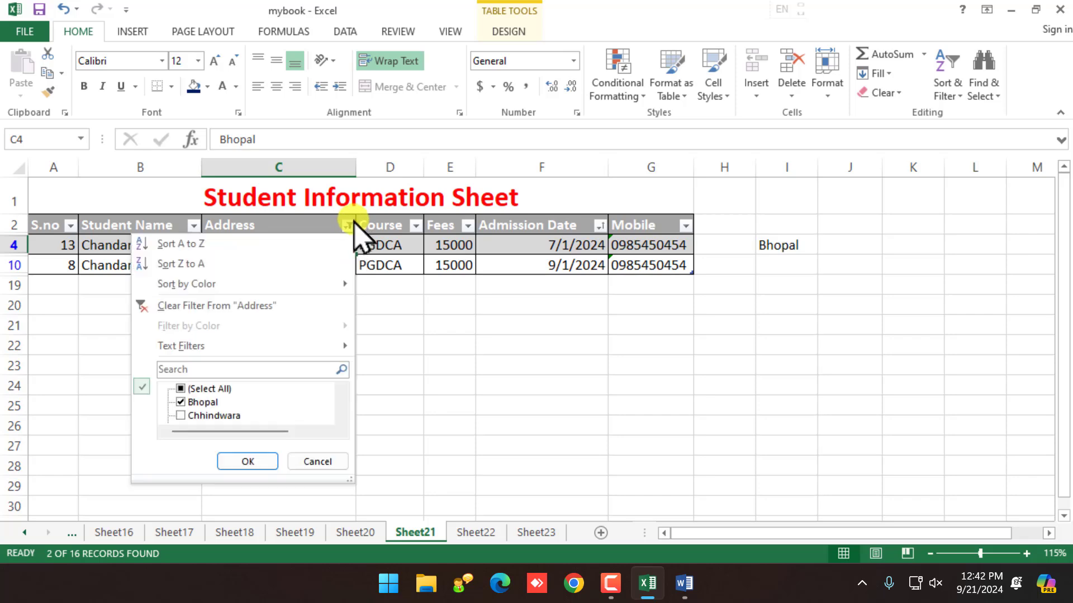
{"action": "left_click", "coordinate": [204, 308]}
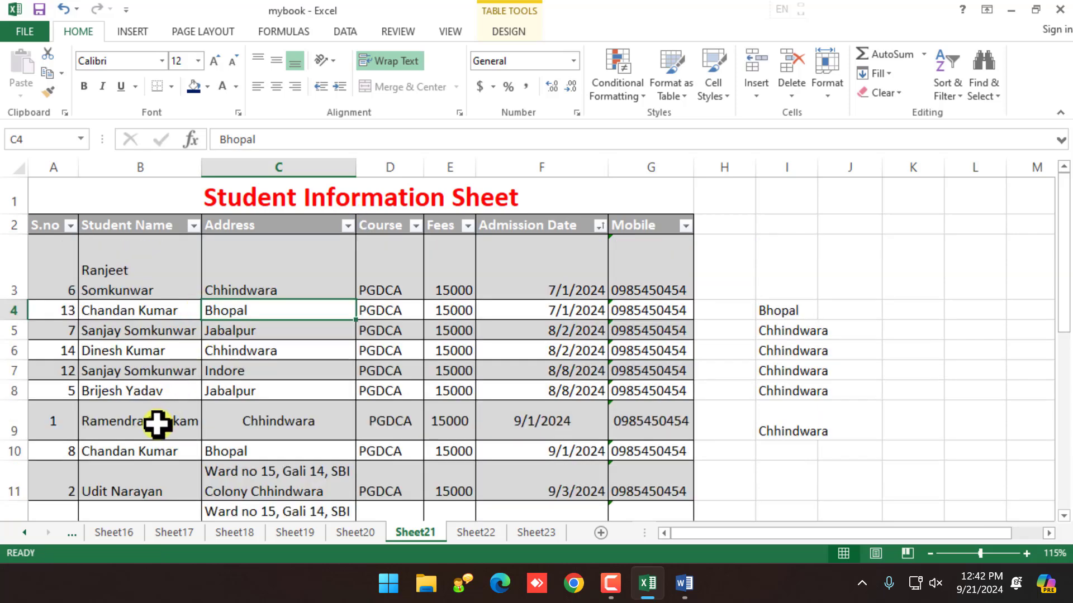
Step: Change the course in rows 9 and 6 from PGDCA to BCA, fixing the stray backslash
{"action": "left_click", "coordinate": [174, 429]}
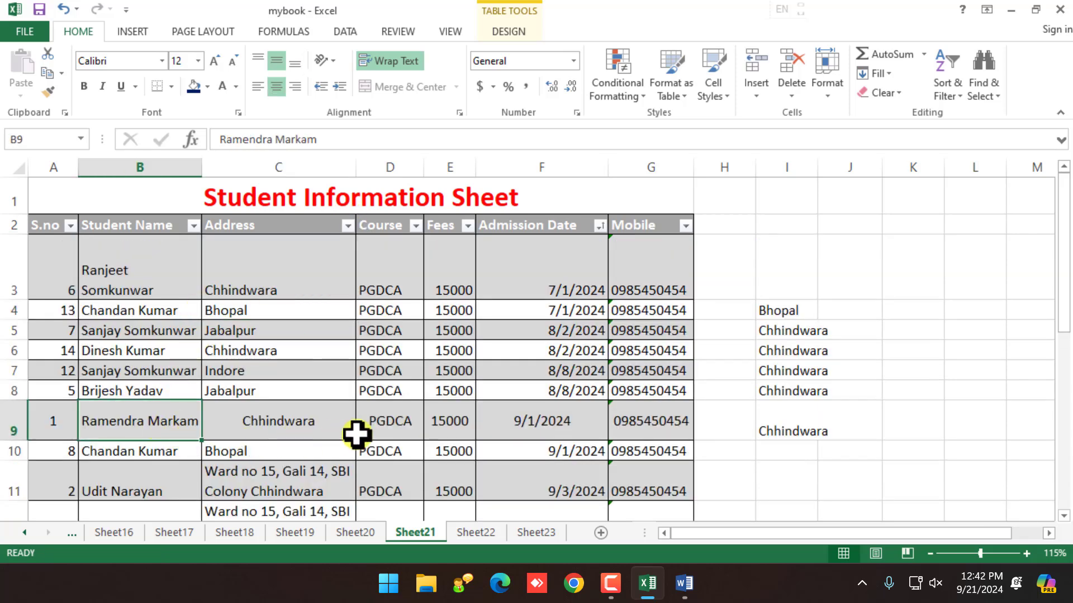
{"action": "left_click", "coordinate": [371, 421]}
{"action": "type", "text": "DCA"}
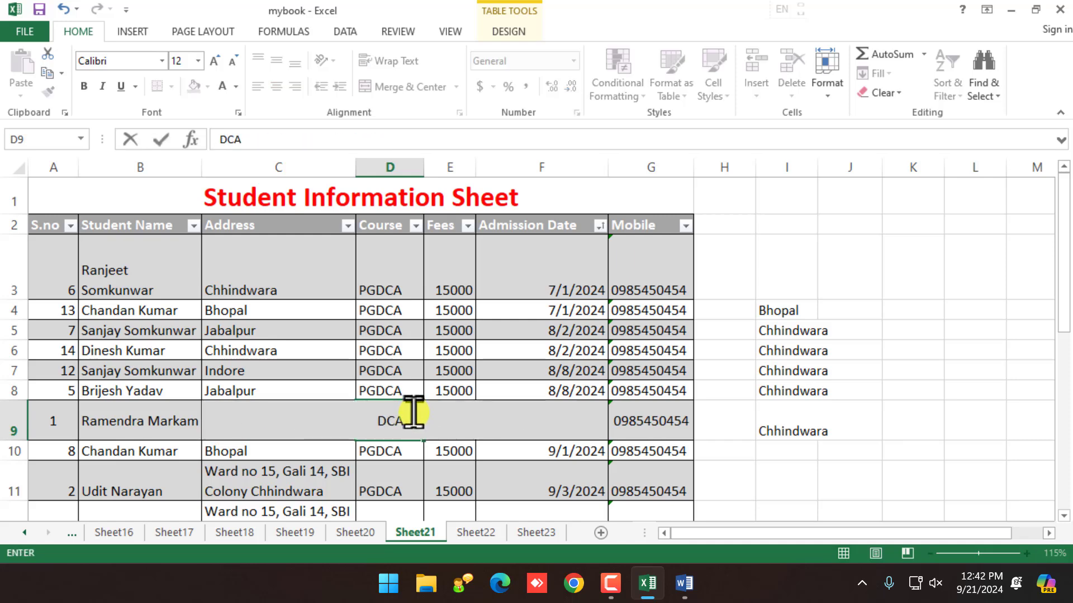
{"action": "type", "text": "BCA\\"}
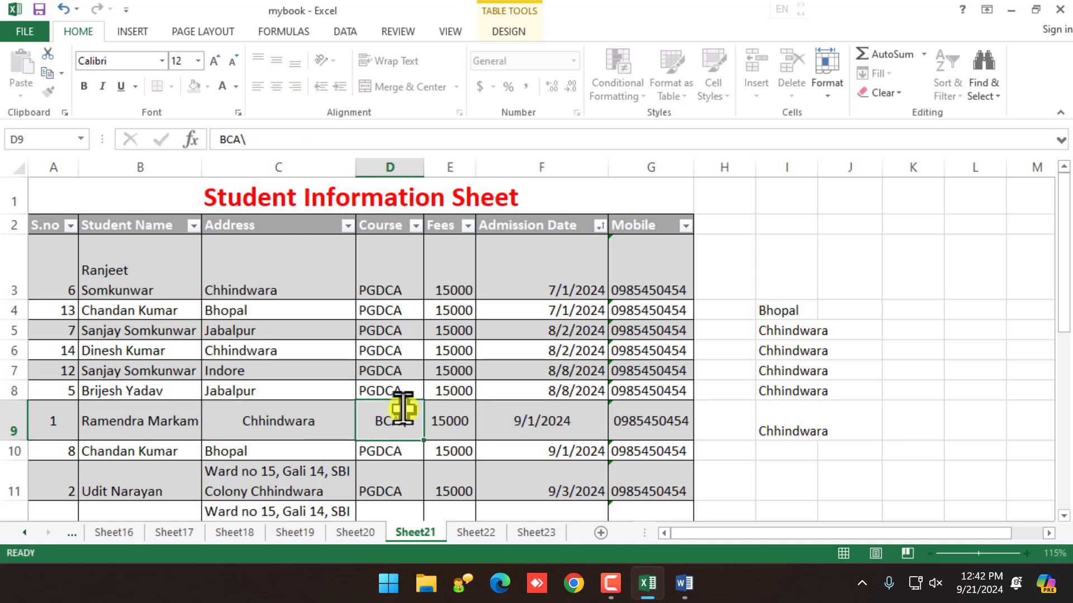
{"action": "key", "text": "Return"}
{"action": "left_click", "coordinate": [412, 352]}
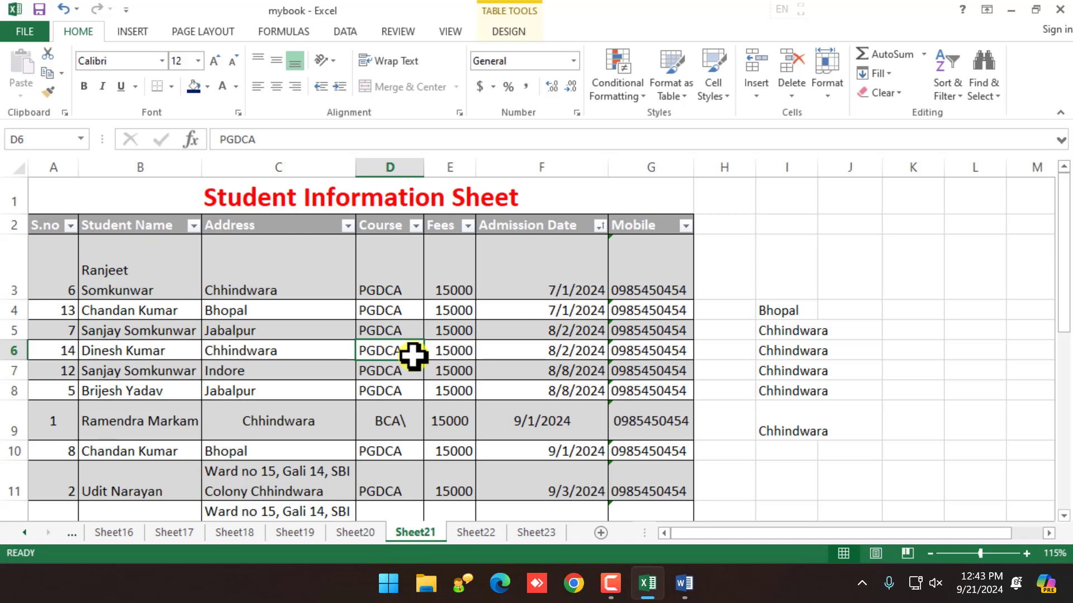
{"action": "type", "text": "BCA\\"}
{"action": "key", "text": "Return"}
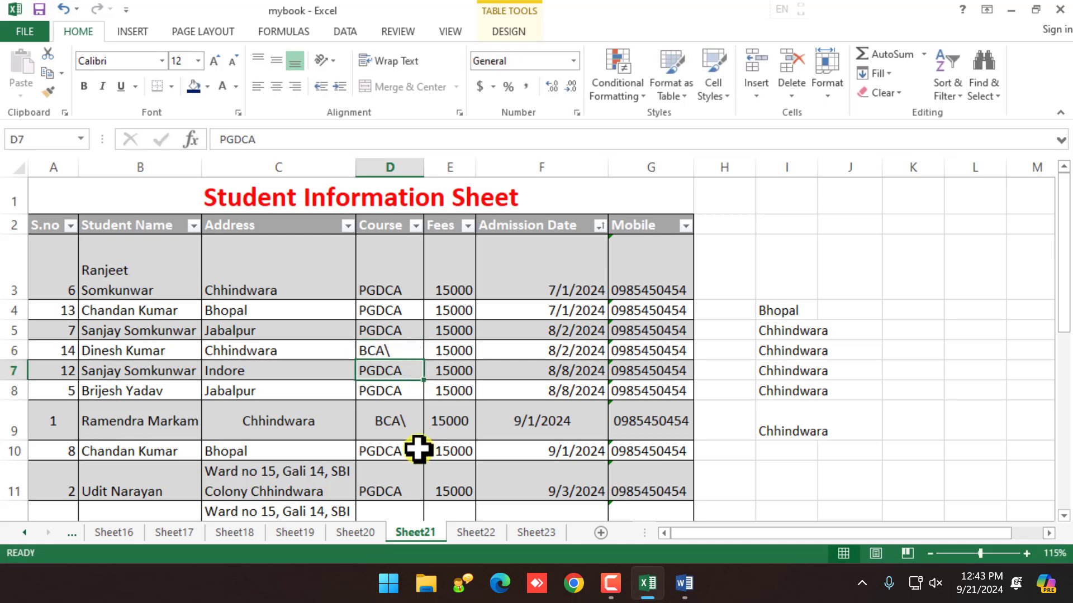
{"action": "double_click", "coordinate": [412, 431]}
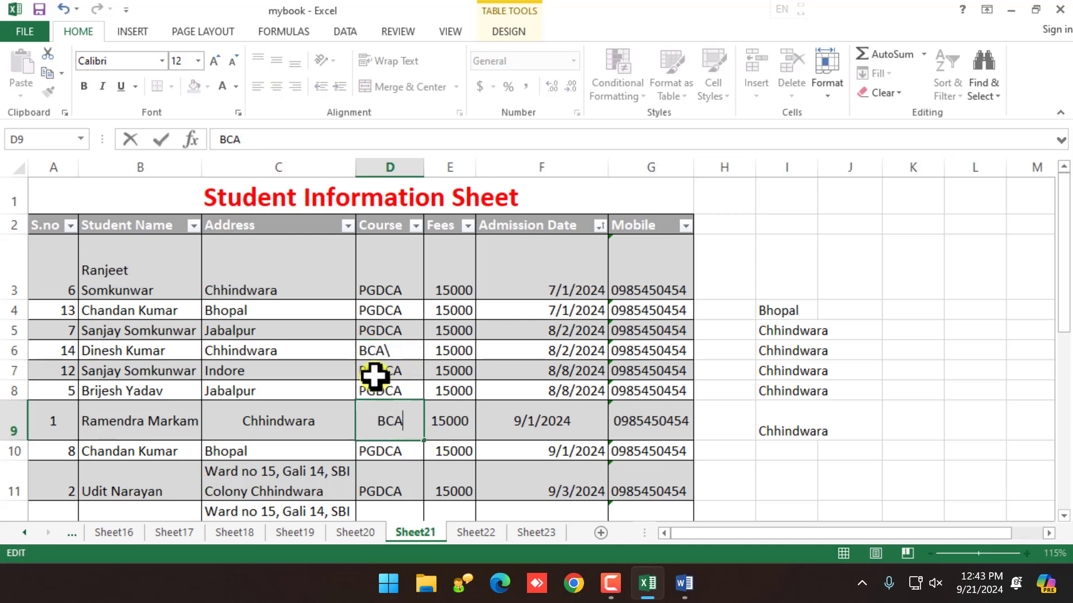
{"action": "double_click", "coordinate": [402, 351]}
{"action": "left_click", "coordinate": [387, 478]}
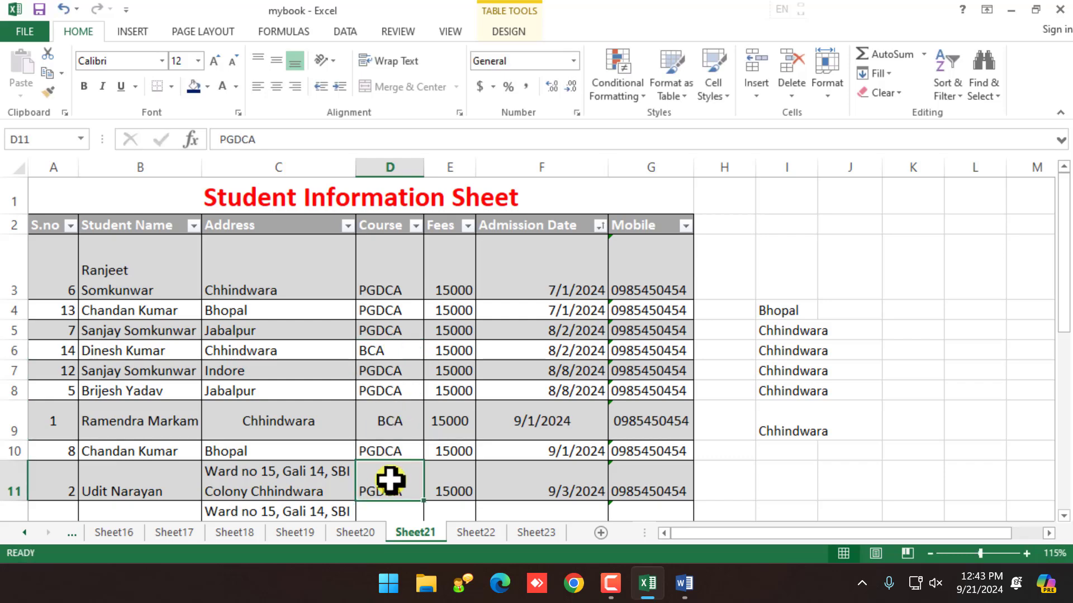
Step: Change the course in rows 4 and 13 to BCA and bring up the Course filter list
{"action": "scroll", "coordinate": [390, 474], "scroll_direction": "down", "scroll_amount": 1}
{"action": "scroll", "coordinate": [391, 304], "scroll_direction": "up", "scroll_amount": 1}
{"action": "left_click", "coordinate": [390, 309]}
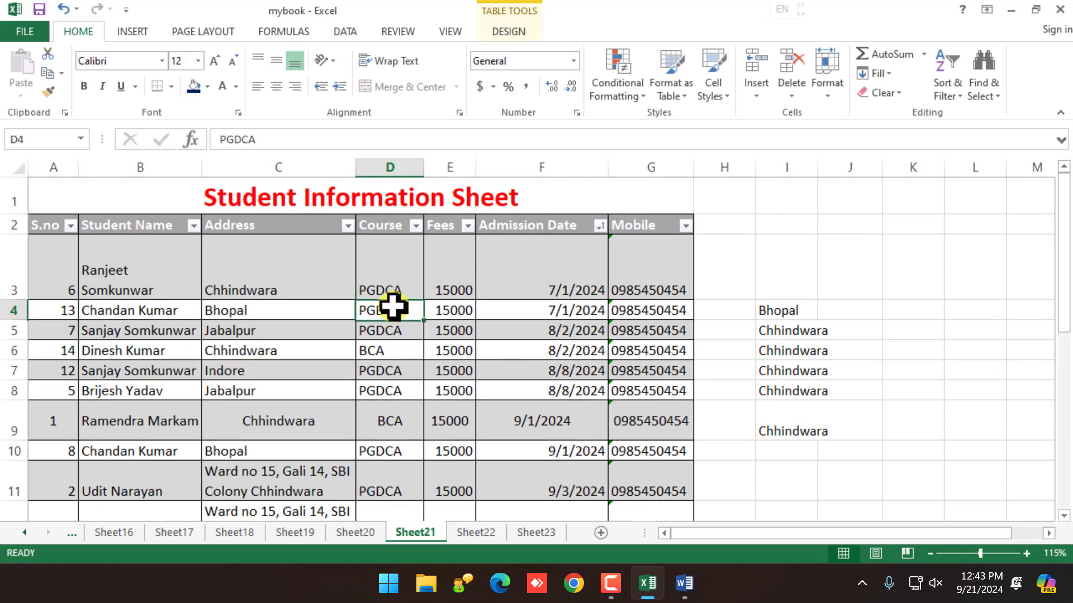
{"action": "type", "text": "BCA"}
{"action": "key", "text": "Return"}
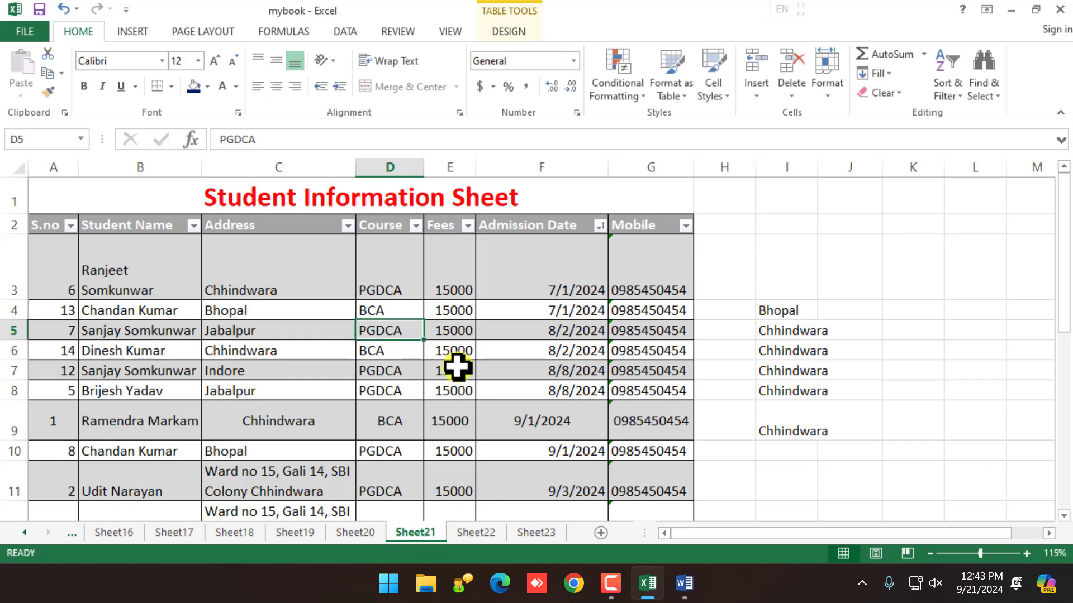
{"action": "scroll", "coordinate": [450, 371], "scroll_direction": "down", "scroll_amount": 2}
{"action": "left_click", "coordinate": [395, 388]}
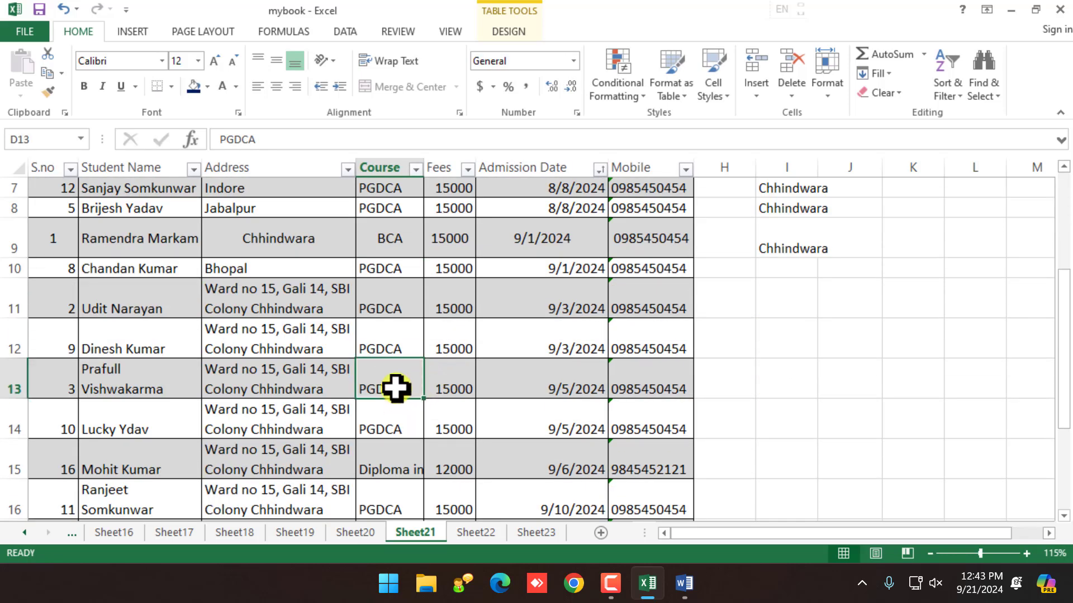
{"action": "type", "text": "BCA"}
{"action": "key", "text": "Return"}
{"action": "scroll", "coordinate": [400, 380], "scroll_direction": "up", "scroll_amount": 2}
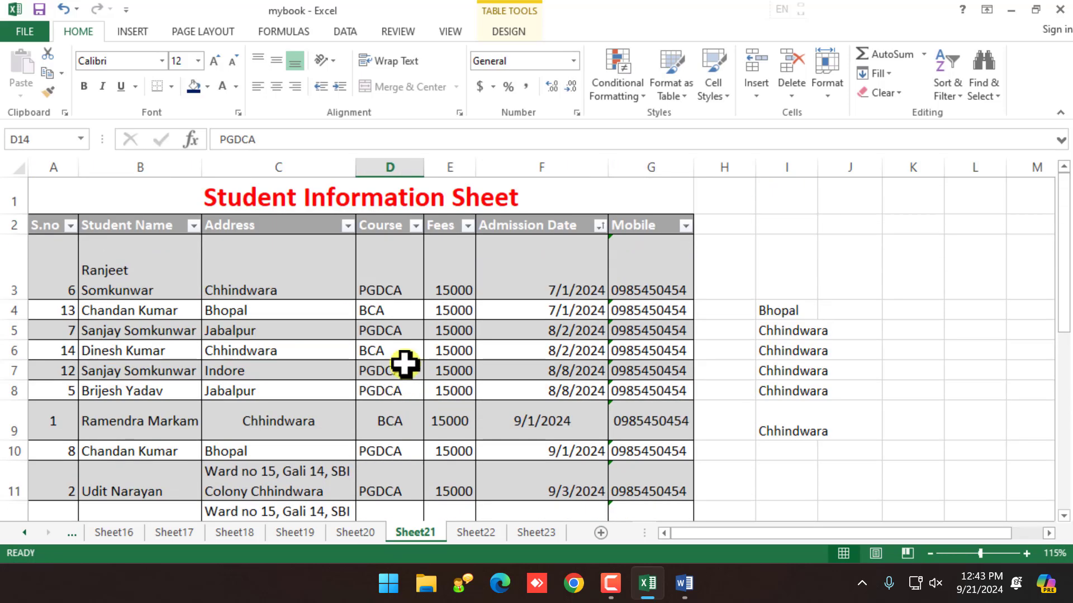
{"action": "left_click", "coordinate": [416, 225]}
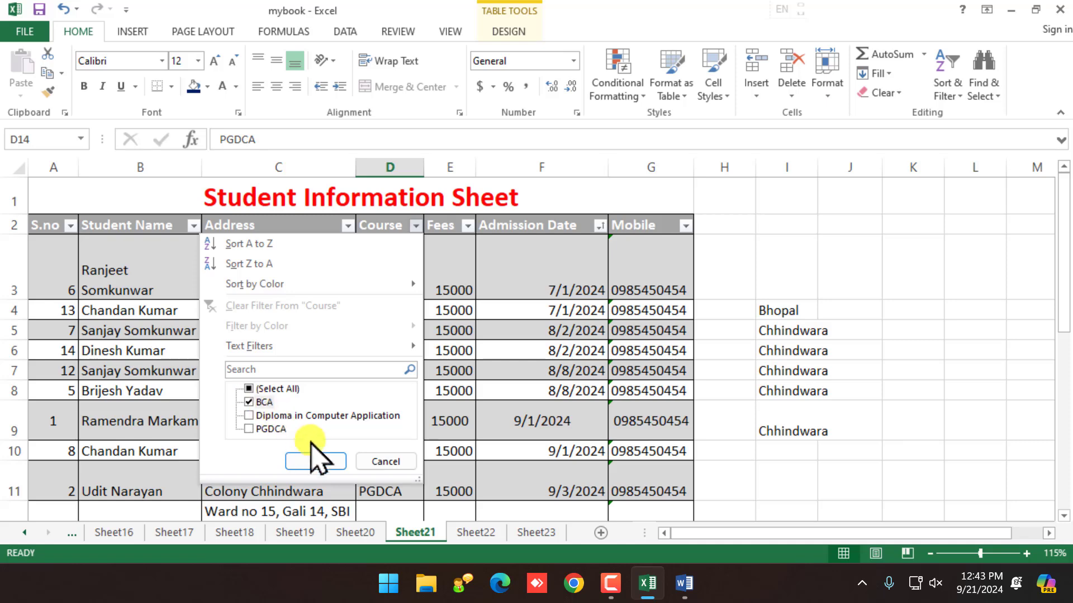
Step: Filter the table to Course BCA and Address Chhindwara
{"action": "left_click", "coordinate": [316, 460]}
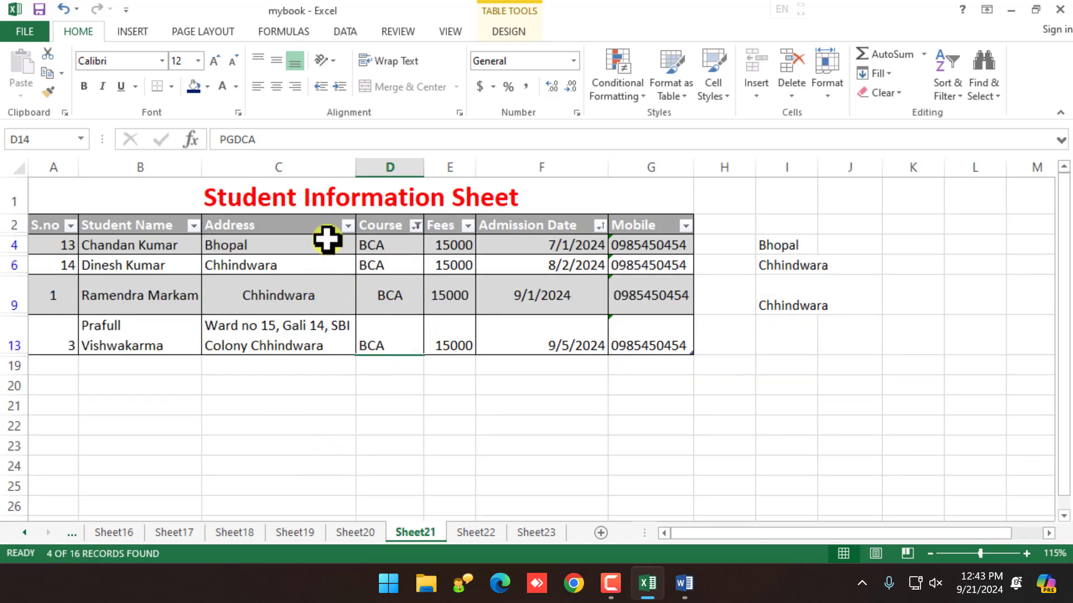
{"action": "left_click", "coordinate": [348, 225]}
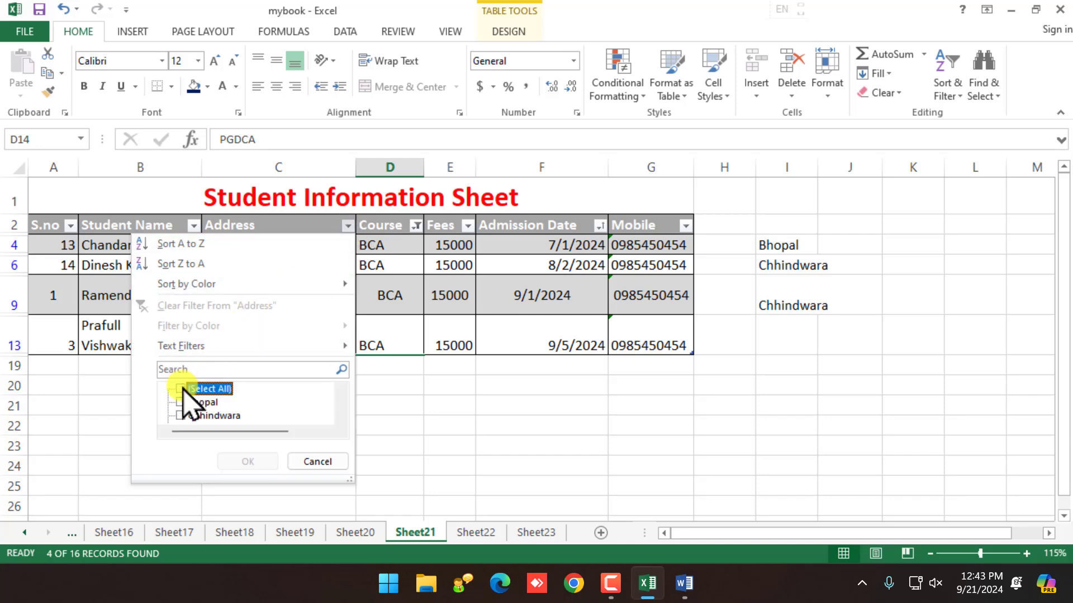
{"action": "left_click", "coordinate": [180, 415]}
{"action": "left_click", "coordinate": [255, 461]}
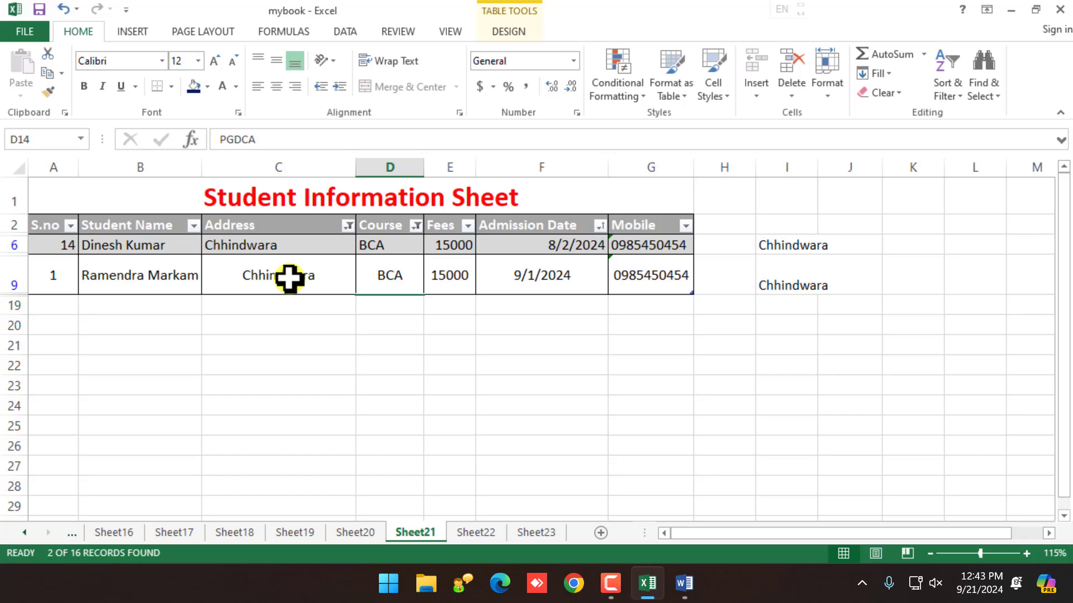
Step: Narrow the Student Name filter to the single record numbered 14
{"action": "left_click", "coordinate": [194, 226]}
{"action": "left_click", "coordinate": [53, 387]}
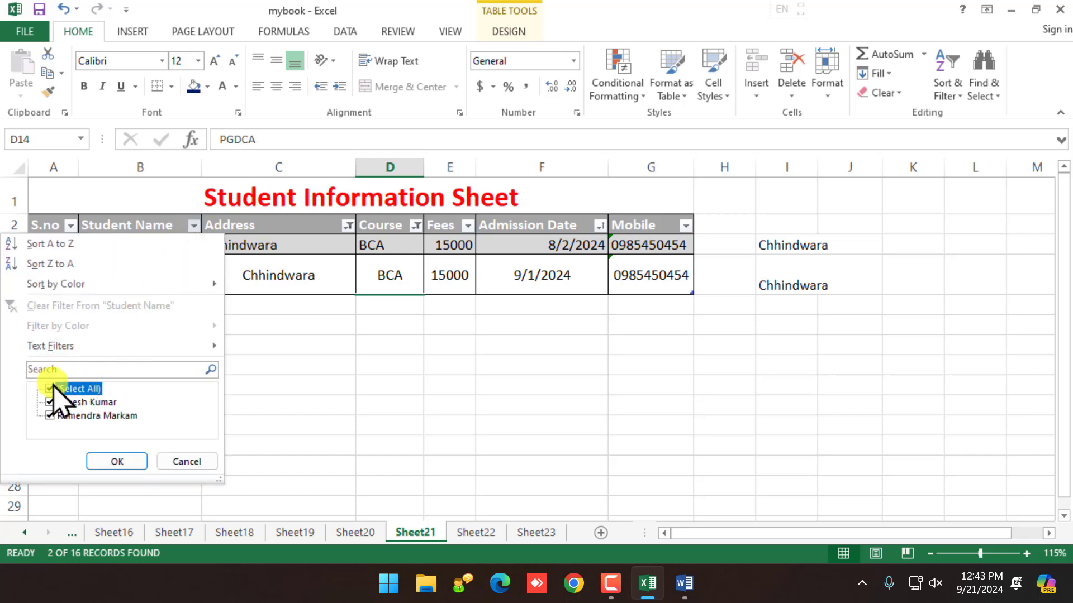
{"action": "left_click", "coordinate": [49, 402]}
{"action": "left_click", "coordinate": [132, 463]}
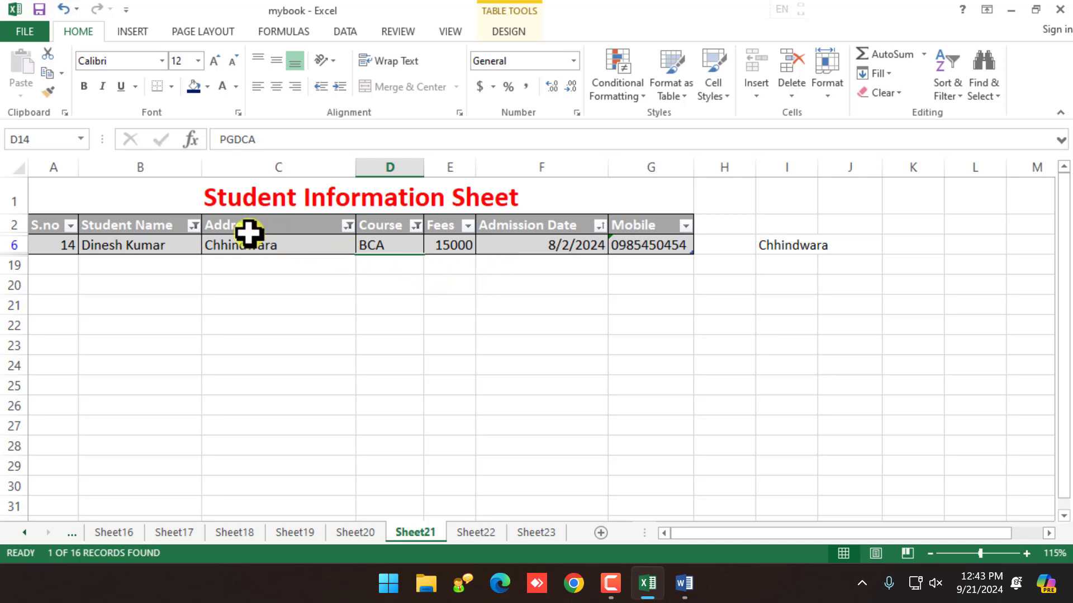
Step: Clear the Student Name, Address and Course filters so all 16 records reappear
{"action": "left_click", "coordinate": [193, 225]}
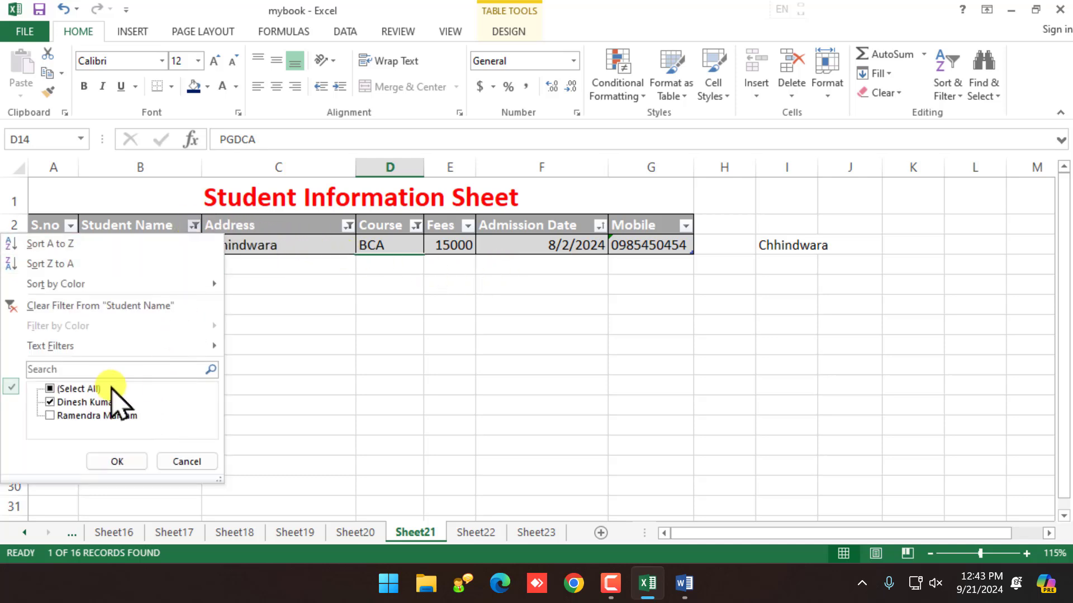
{"action": "left_click", "coordinate": [132, 306]}
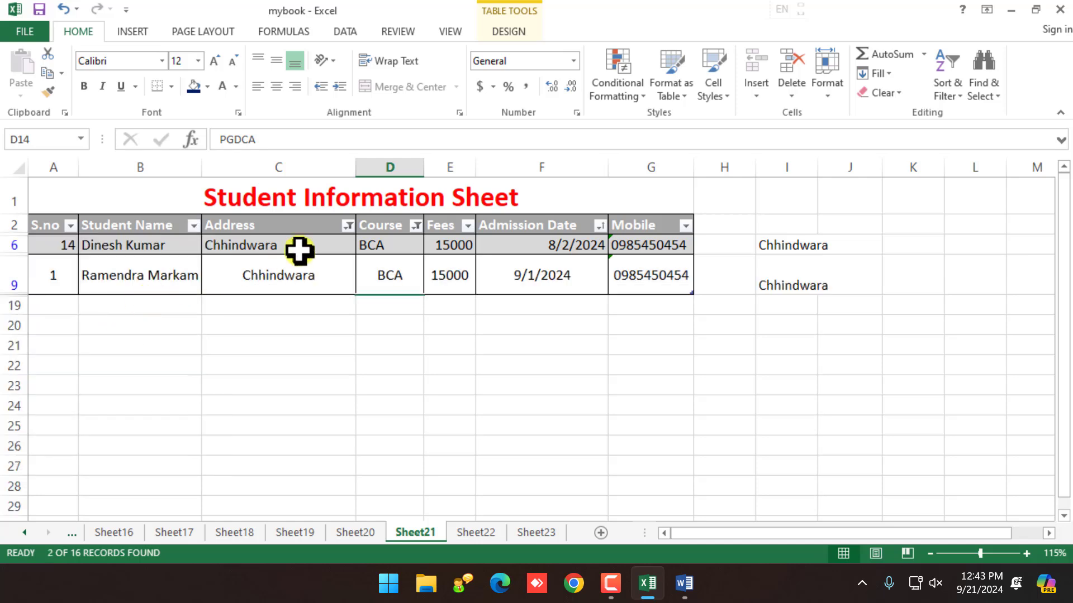
{"action": "left_click", "coordinate": [348, 227]}
{"action": "left_click", "coordinate": [266, 308]}
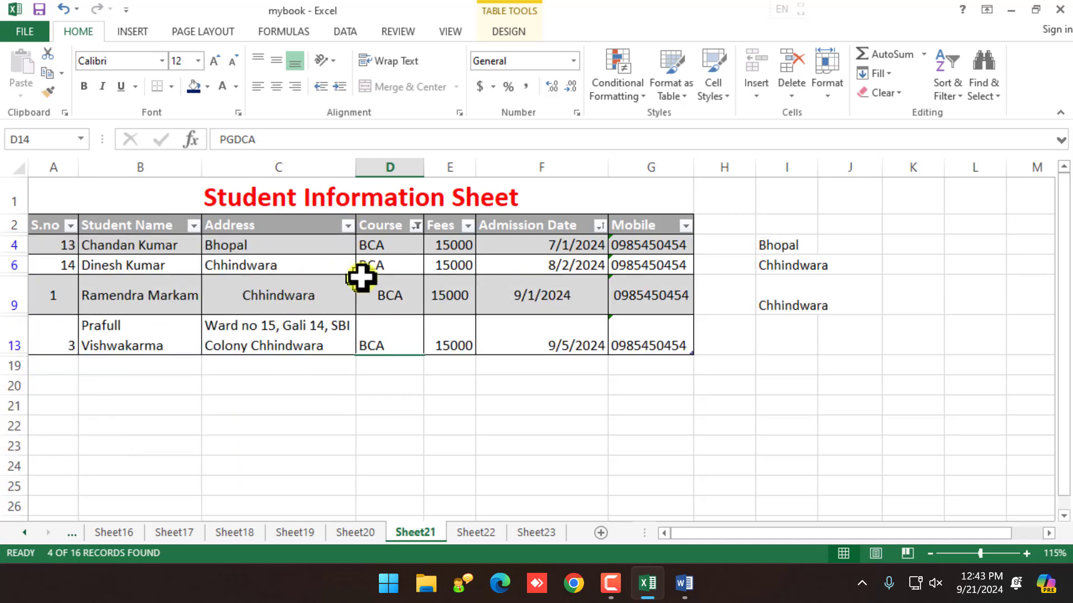
{"action": "left_click", "coordinate": [416, 226]}
{"action": "left_click", "coordinate": [338, 308]}
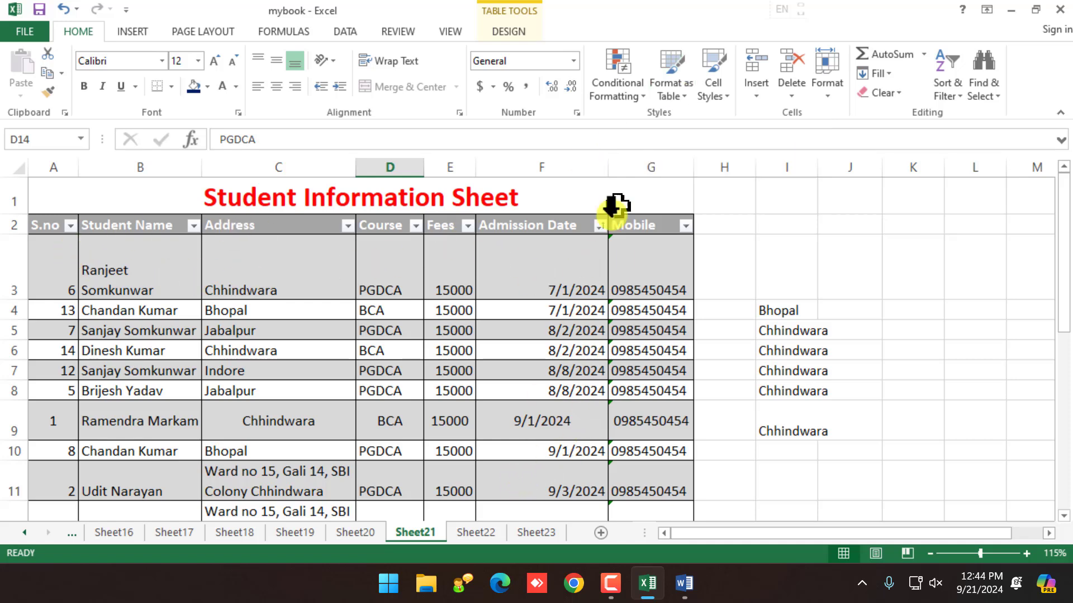
Step: Select header row A2:G2 and preview Cell Styles and Sort & Filter without applying anything
{"action": "left_click_drag", "start_coordinate": [60, 217], "coordinate": [274, 218]}
{"action": "left_click", "coordinate": [366, 252]}
{"action": "left_click", "coordinate": [332, 219]}
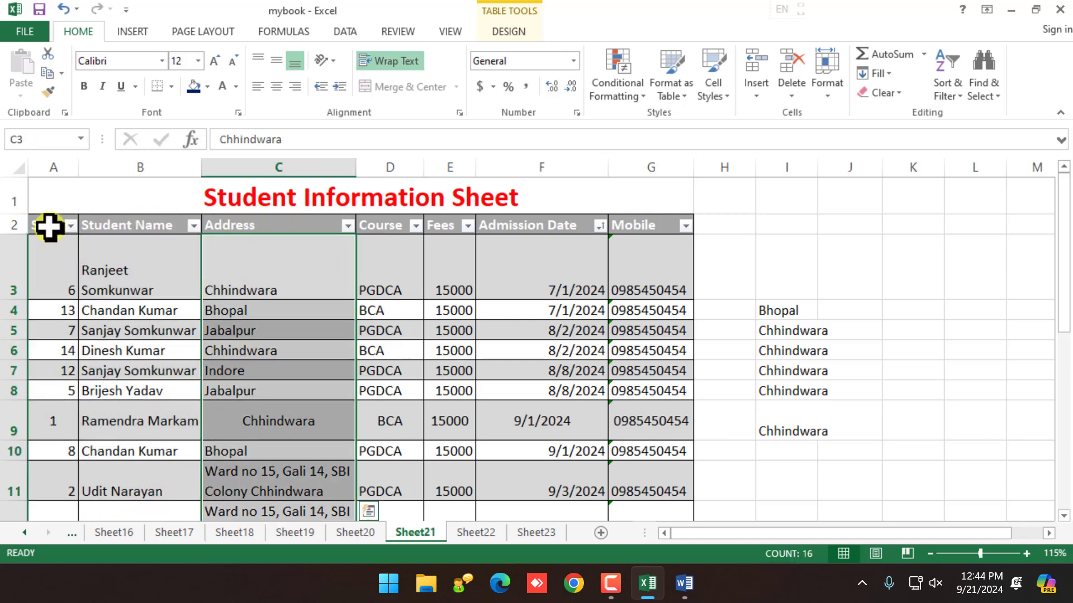
{"action": "left_click_drag", "start_coordinate": [48, 227], "coordinate": [648, 224]}
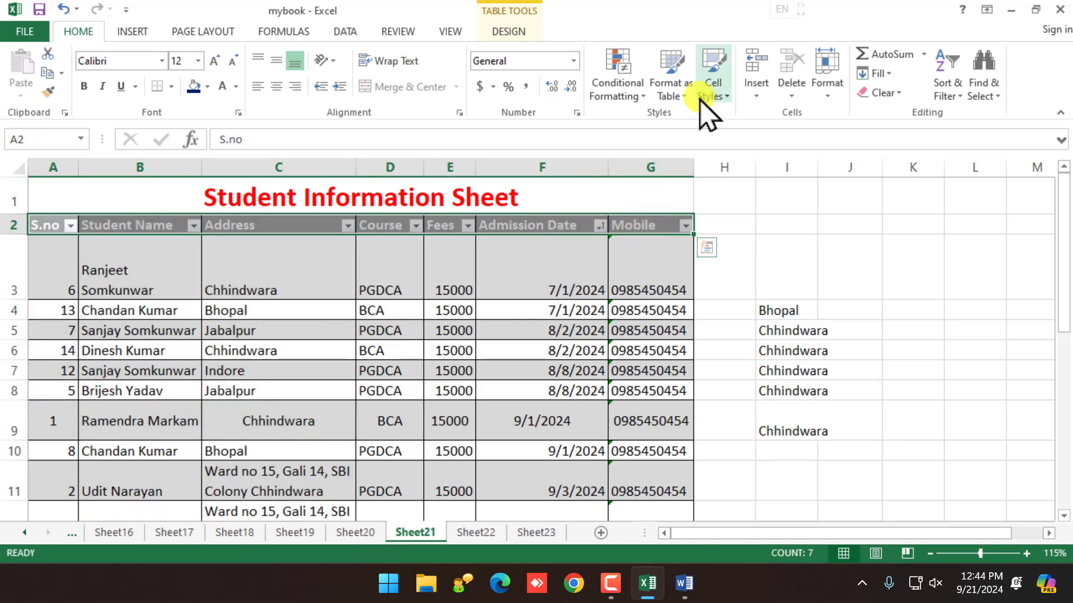
{"action": "left_click", "coordinate": [705, 92]}
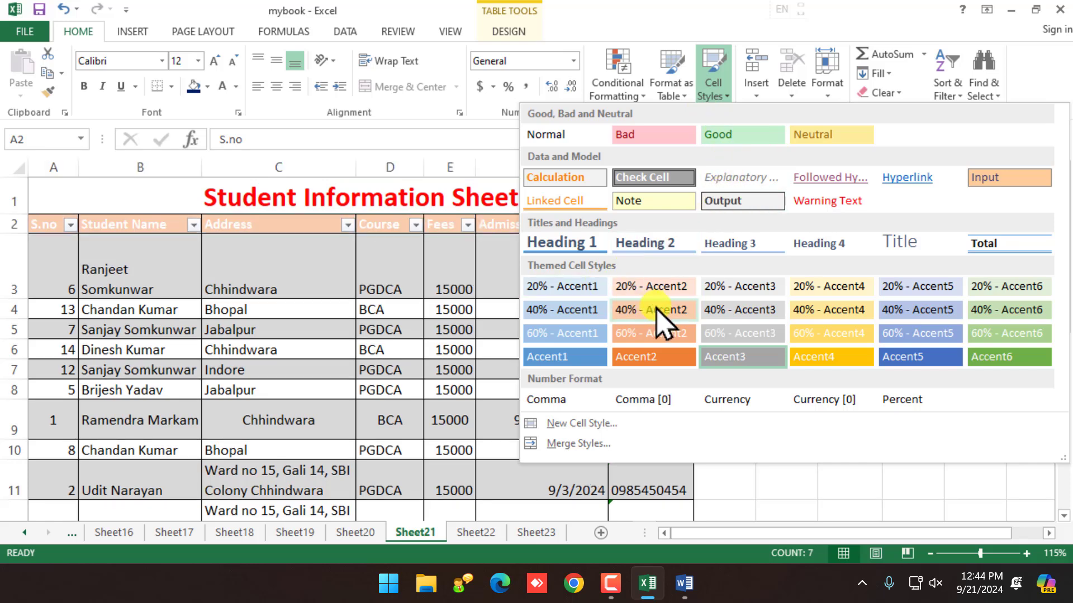
{"action": "left_click", "coordinate": [400, 364]}
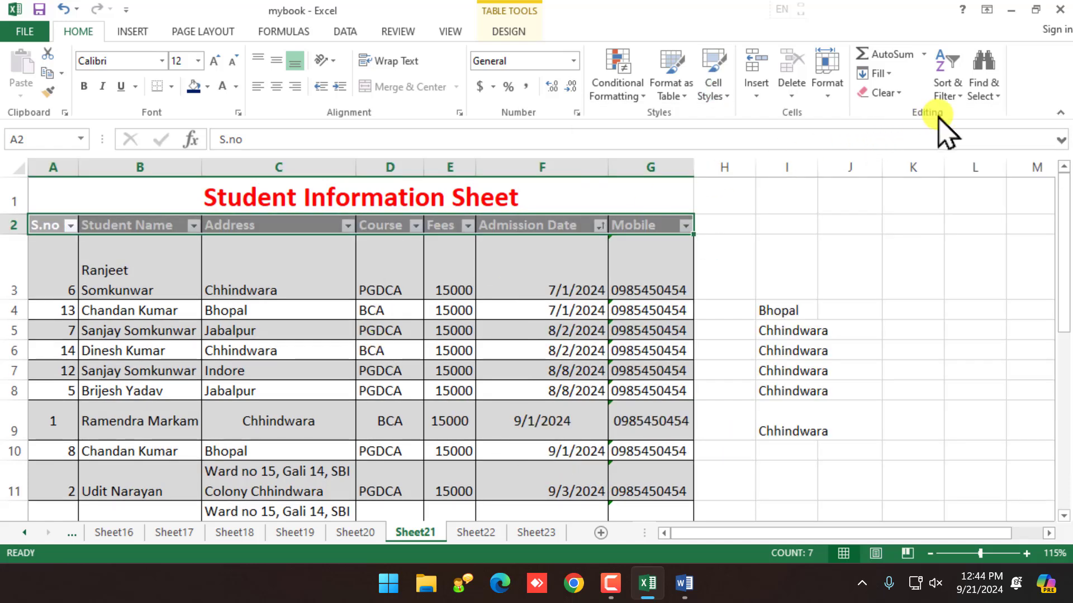
{"action": "left_click", "coordinate": [946, 94]}
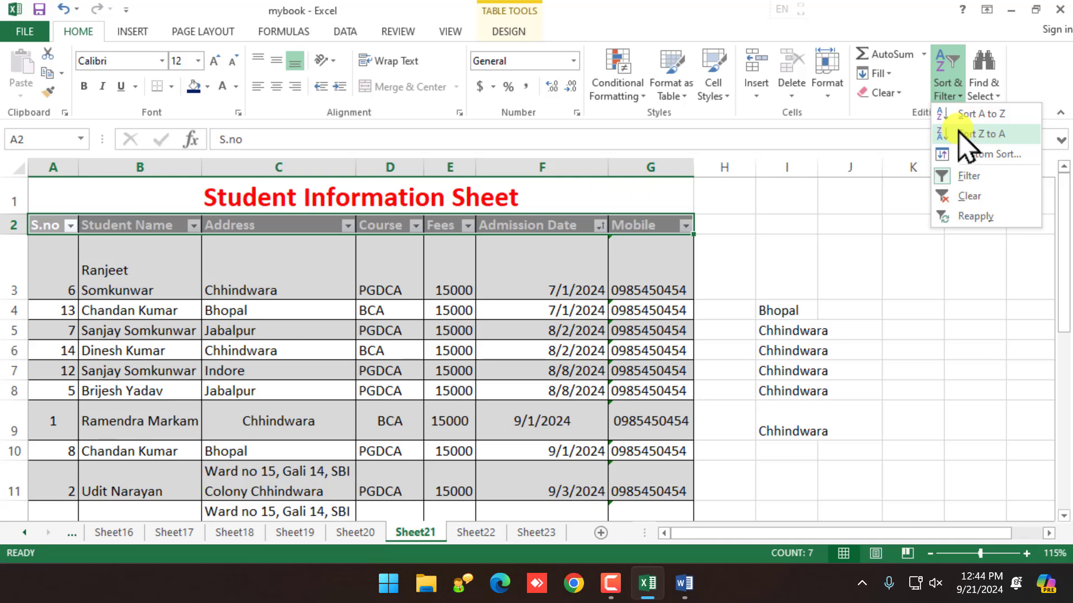
{"action": "left_click", "coordinate": [553, 391]}
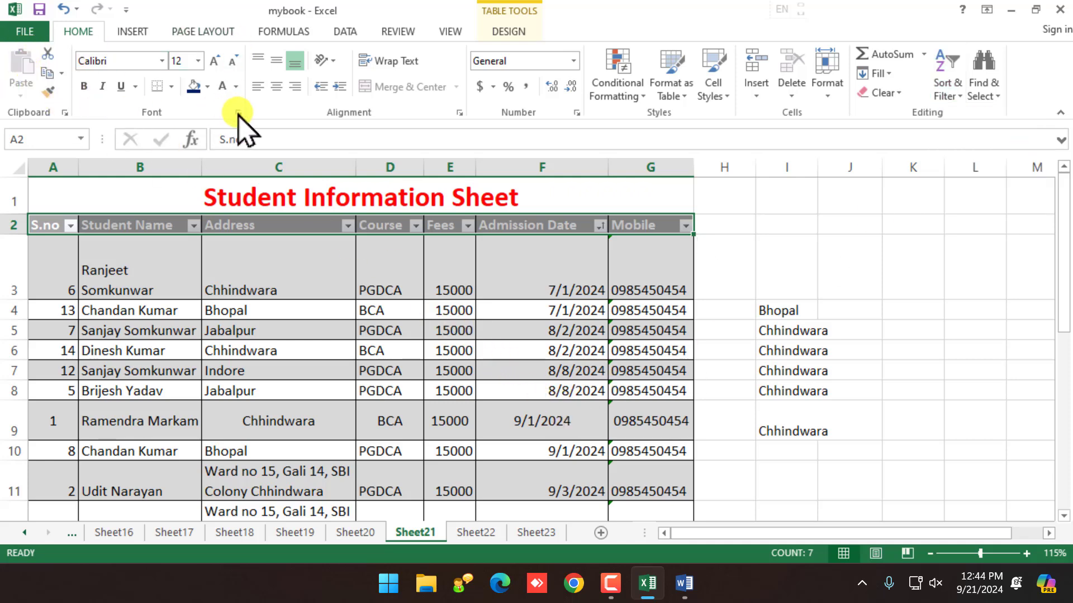
Step: Browse the Format dropdown's cell and sheet options without choosing one
{"action": "left_click", "coordinate": [827, 96]}
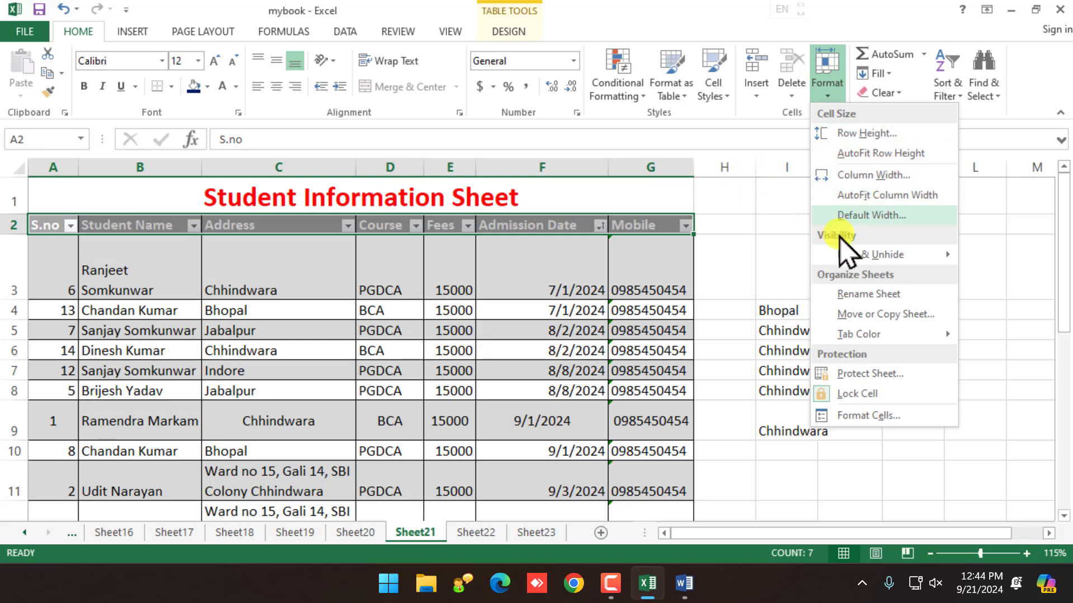
{"action": "mouse_move", "coordinate": [849, 253]}
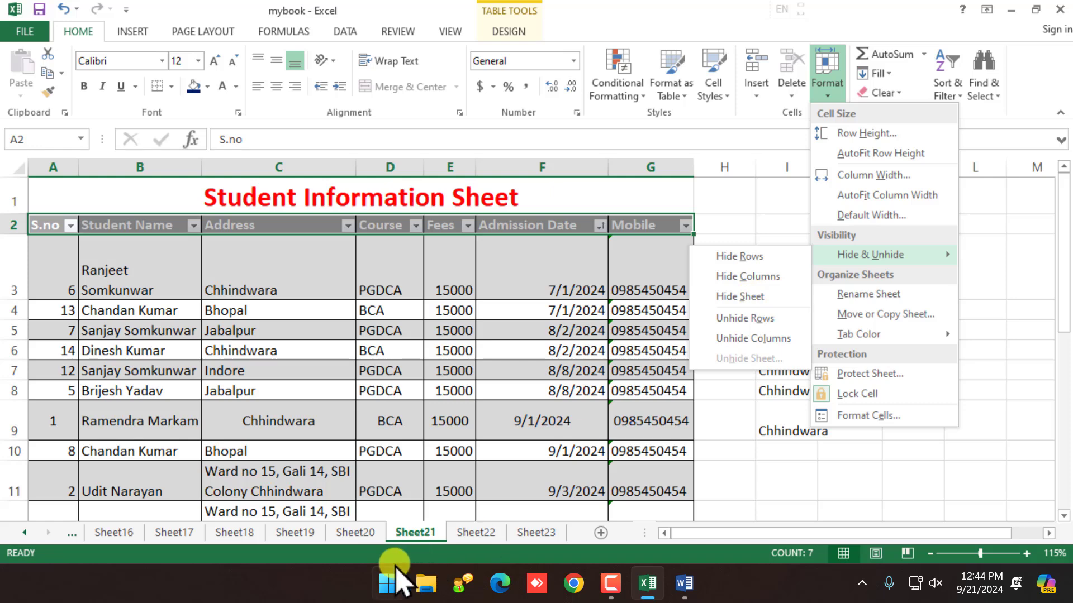
{"action": "left_click", "coordinate": [415, 536]}
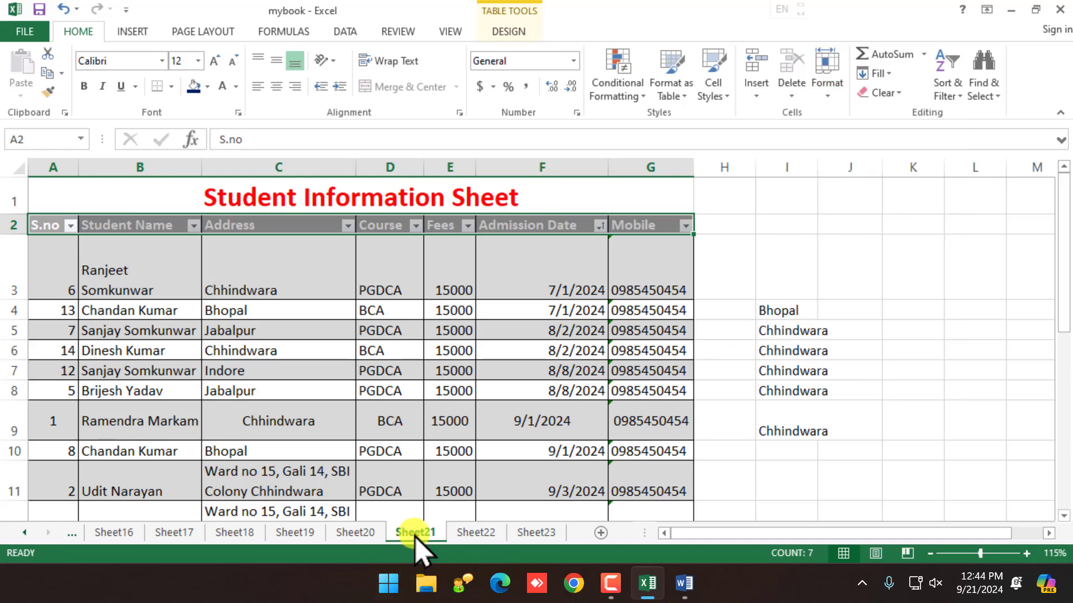
Step: Hide Sheet22 and Sheet23, leaving Sheet21 as the last visible tab
{"action": "right_click", "coordinate": [469, 536]}
{"action": "left_click", "coordinate": [511, 480]}
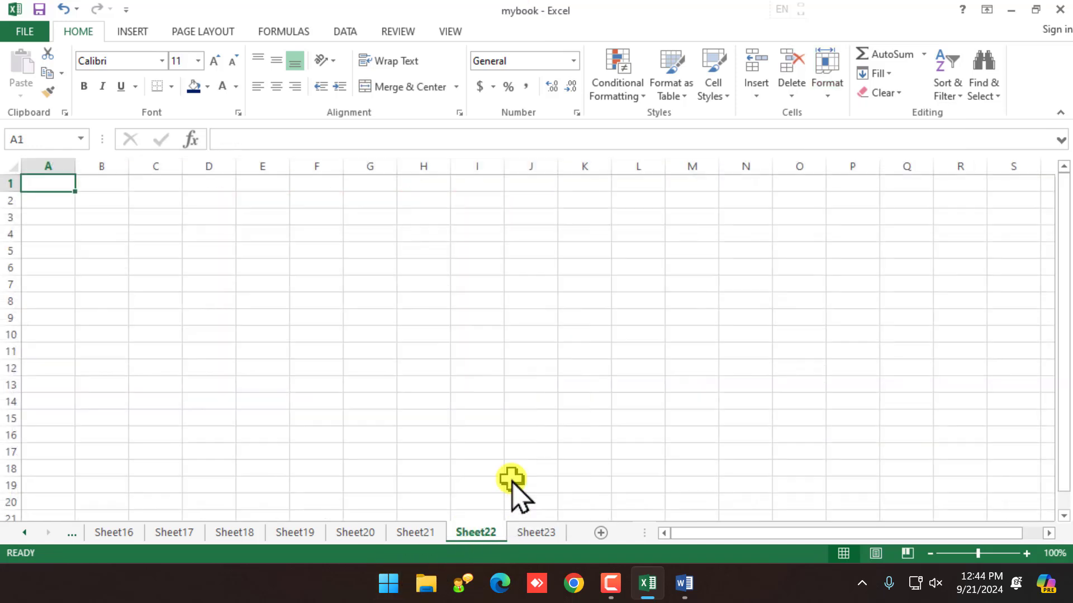
{"action": "right_click", "coordinate": [475, 532]}
{"action": "left_click", "coordinate": [510, 476]}
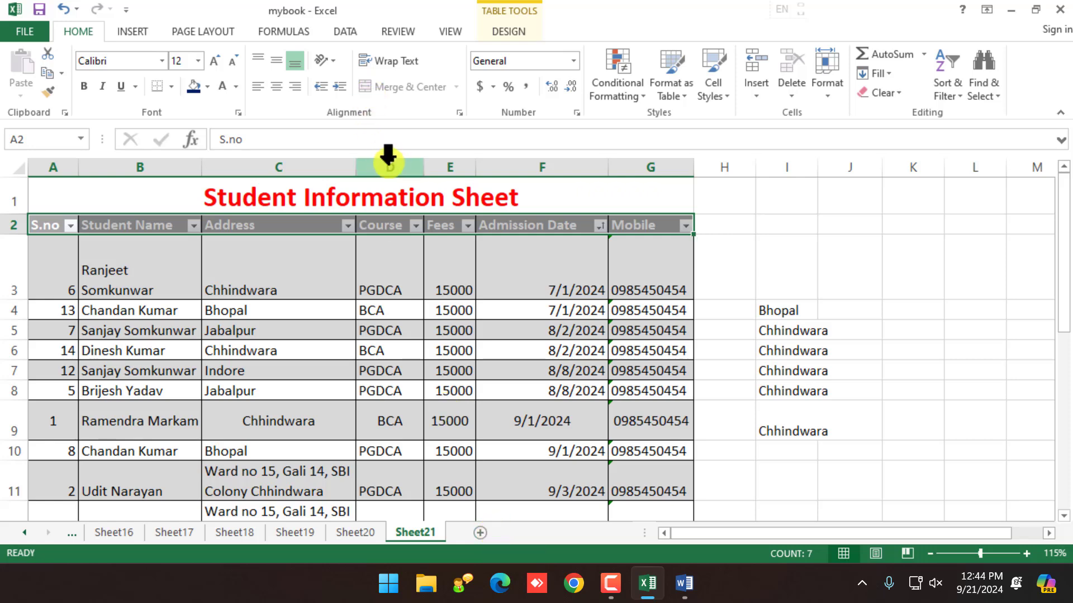
{"action": "left_click_drag", "start_coordinate": [391, 166], "coordinate": [439, 184]}
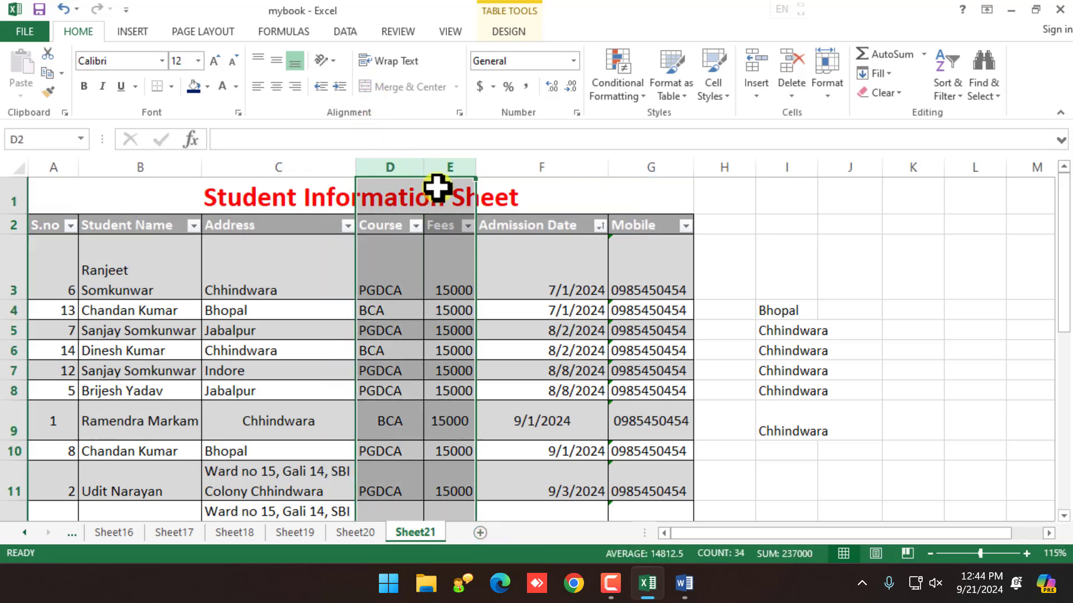
Step: Unhide Sheet22 and then Sheet23 through the Unhide dialog
{"action": "right_click", "coordinate": [429, 534]}
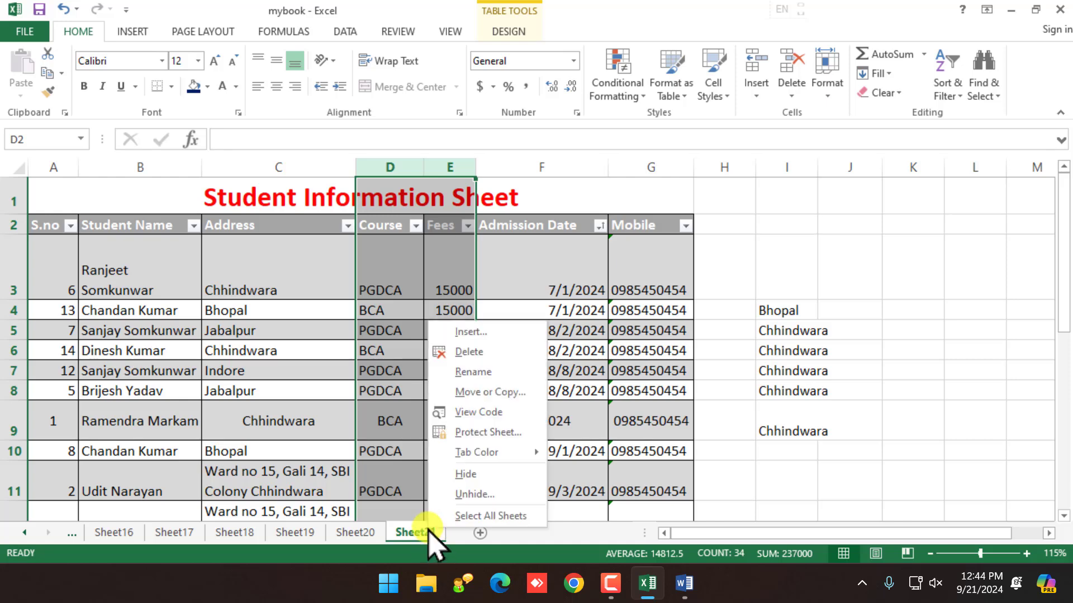
{"action": "left_click", "coordinate": [473, 495]}
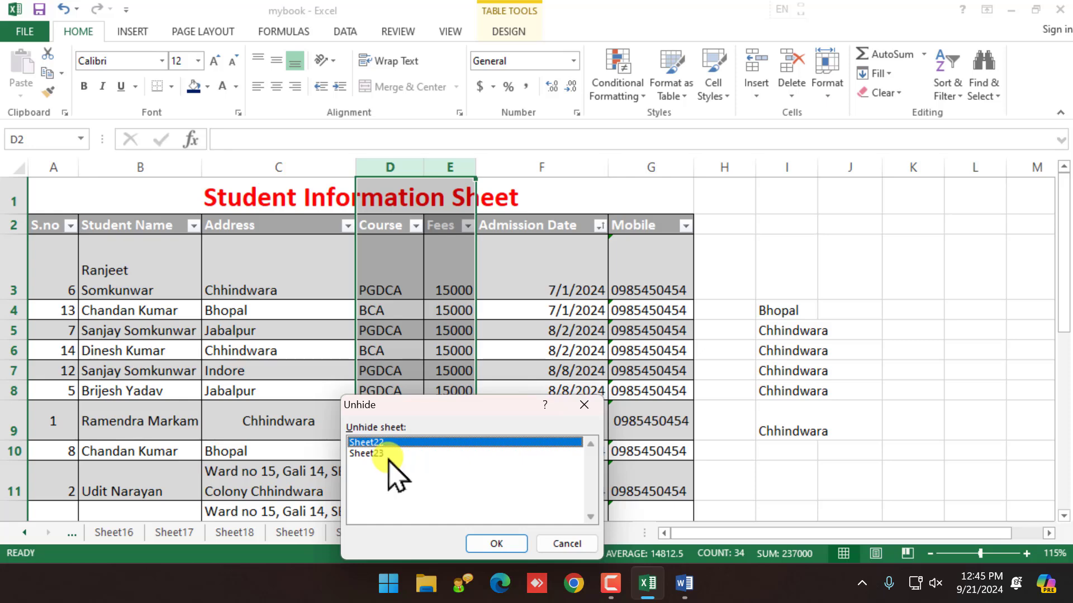
{"action": "left_click", "coordinate": [496, 544]}
{"action": "right_click", "coordinate": [477, 533]}
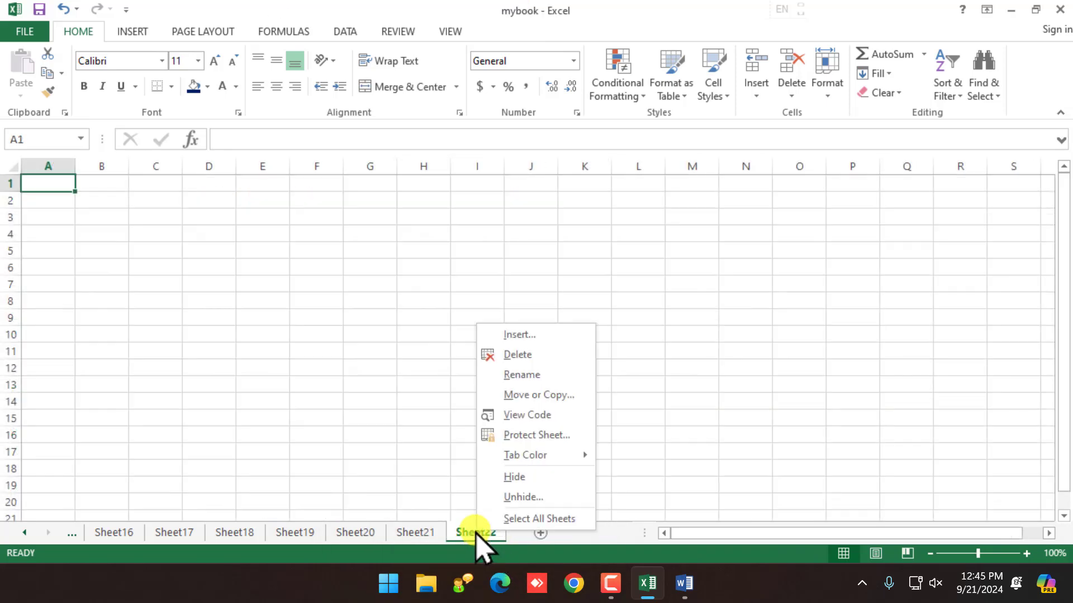
{"action": "left_click", "coordinate": [519, 497]}
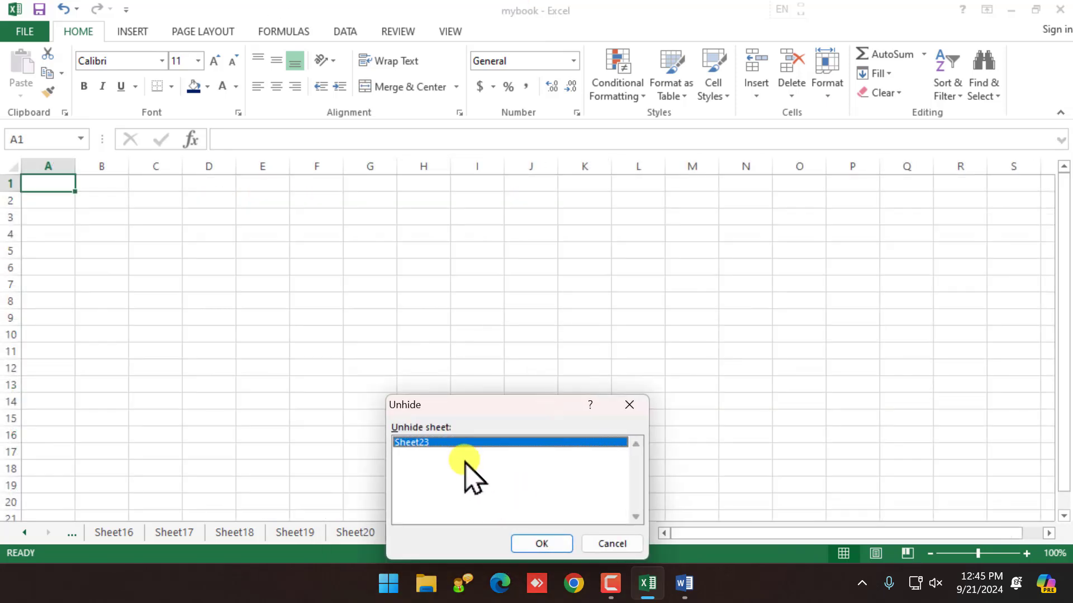
{"action": "left_click", "coordinate": [540, 544]}
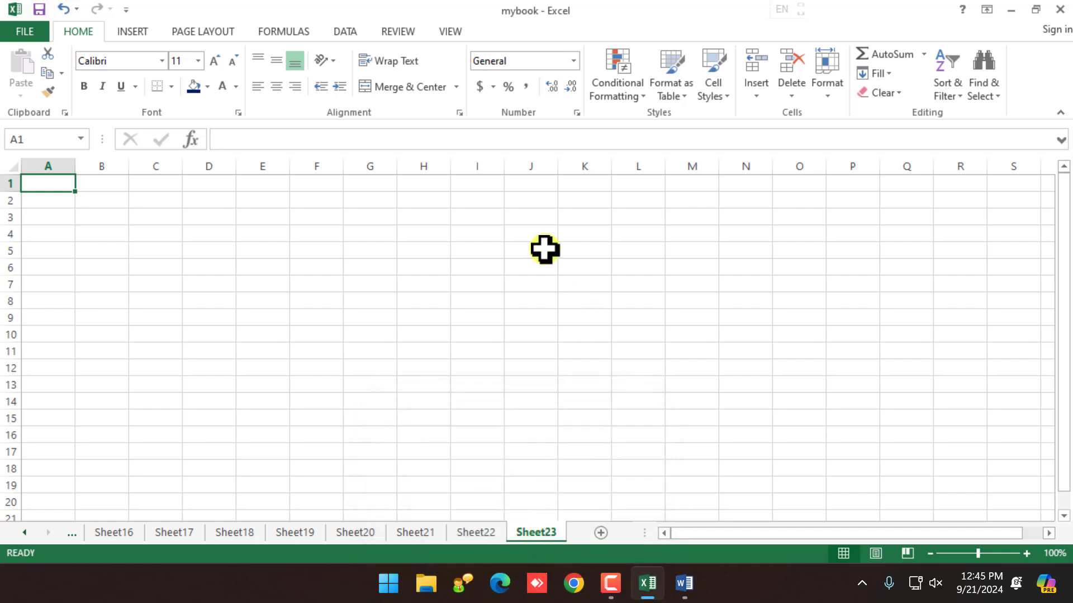
Step: On Sheet21, hide the Address column C and then unhide it
{"action": "left_click", "coordinate": [428, 532]}
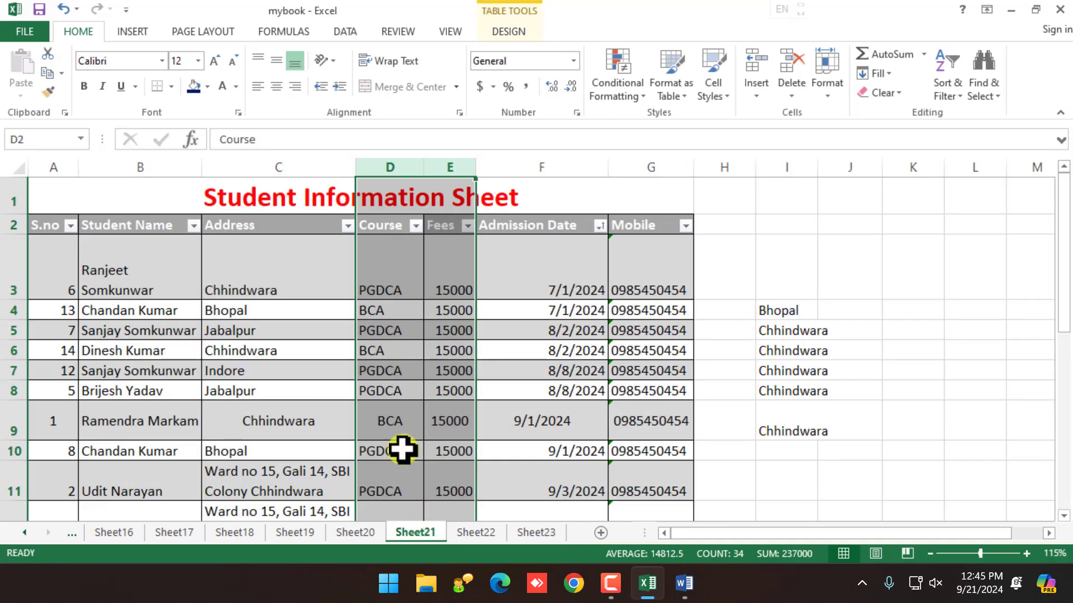
{"action": "left_click", "coordinate": [339, 167]}
{"action": "right_click", "coordinate": [339, 167]}
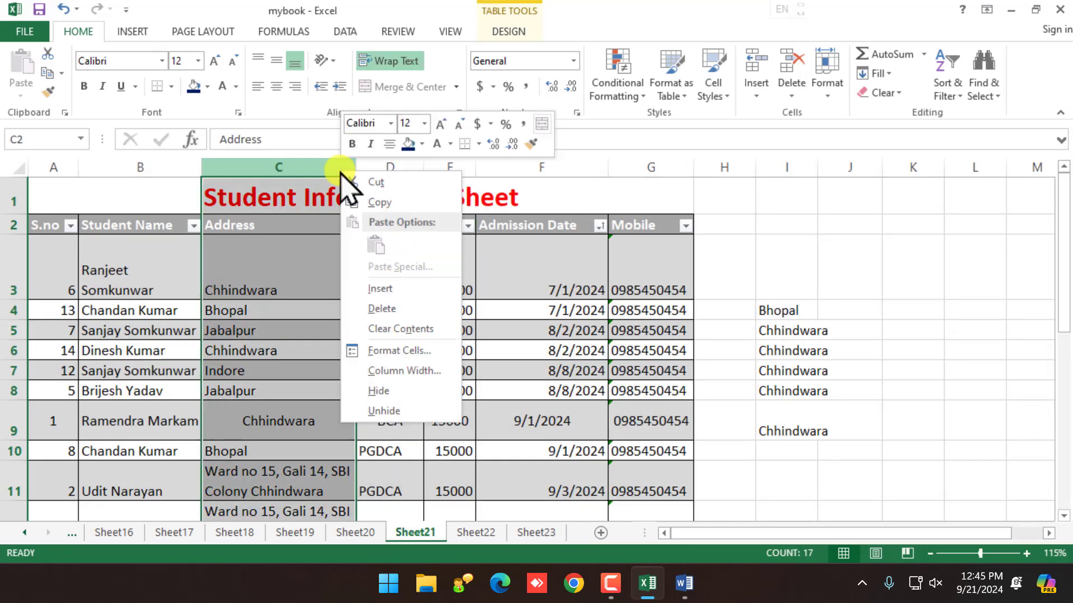
{"action": "left_click", "coordinate": [398, 390]}
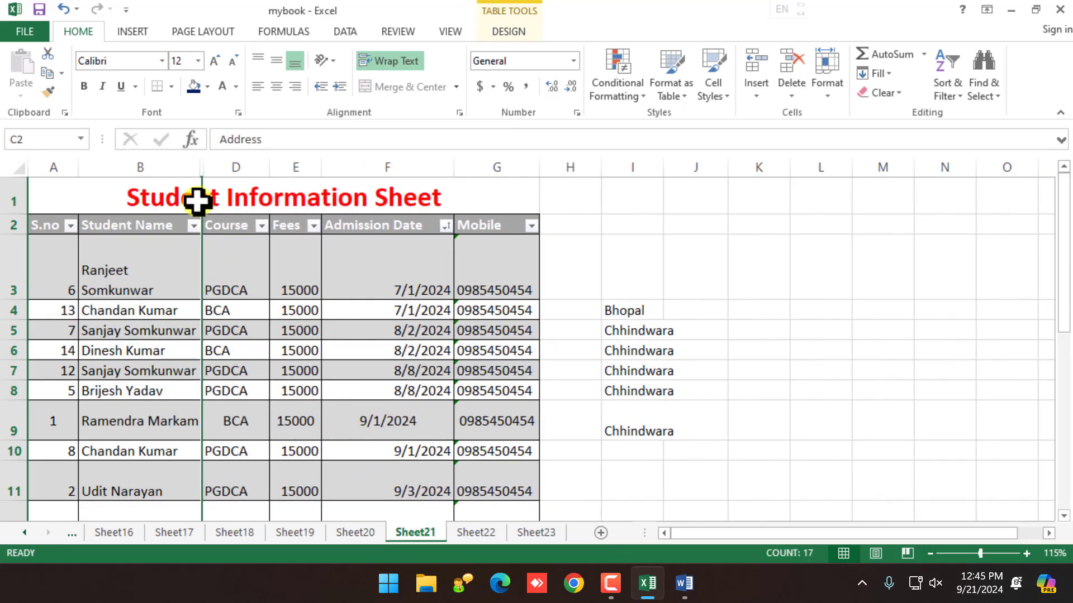
{"action": "left_click_drag", "start_coordinate": [190, 168], "coordinate": [248, 168]}
{"action": "right_click", "coordinate": [248, 168]}
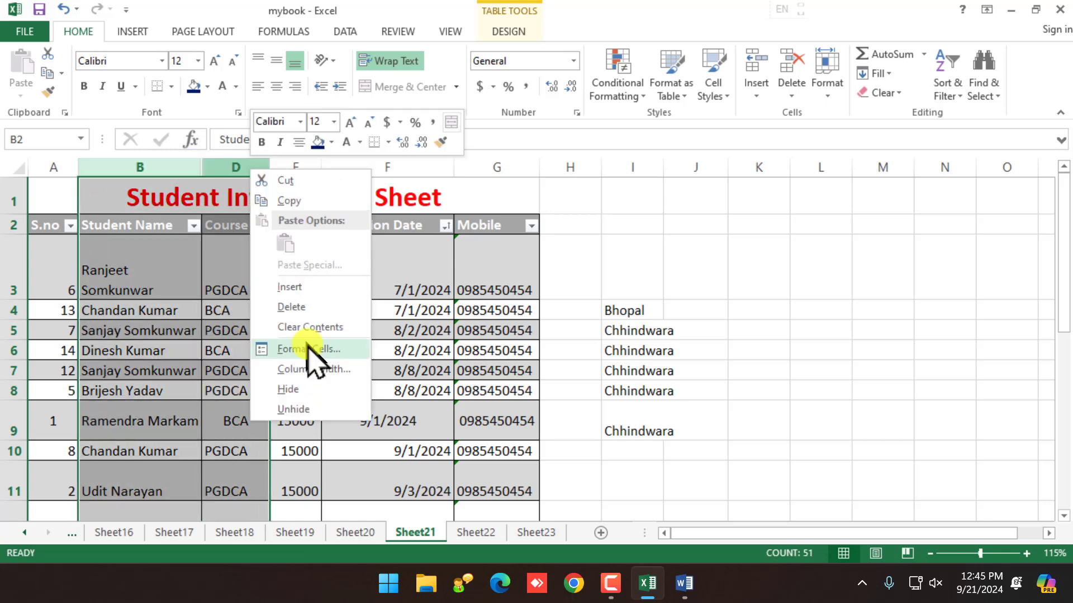
{"action": "left_click", "coordinate": [316, 409]}
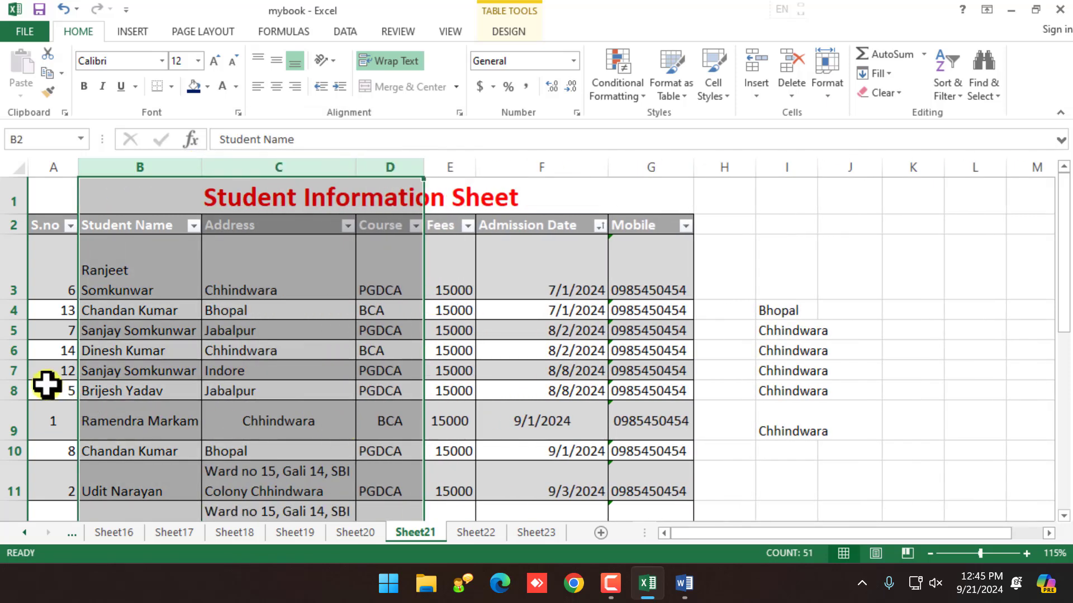
Step: Browse column C's context menu and the Insert, Delete and Format dropdowns without applying anything
{"action": "left_click", "coordinate": [339, 369]}
{"action": "left_click", "coordinate": [328, 163]}
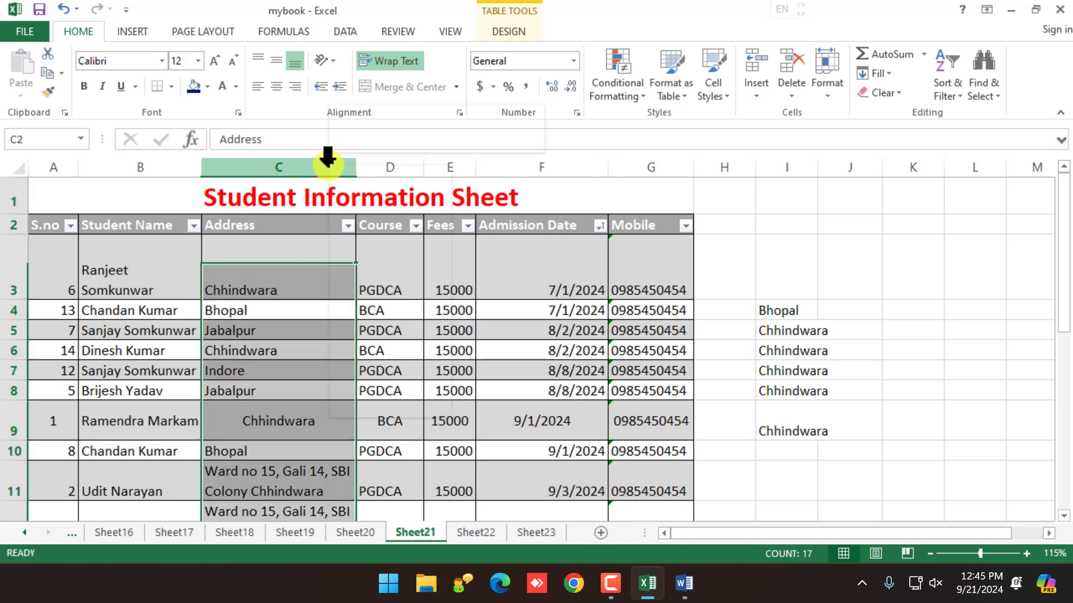
{"action": "right_click", "coordinate": [327, 160]}
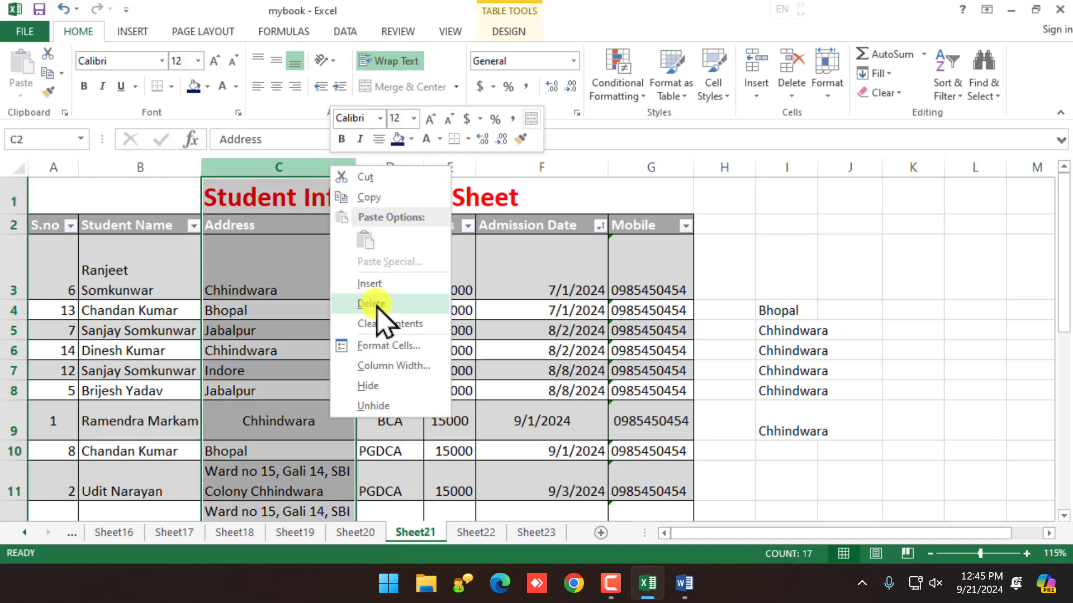
{"action": "key", "text": "Escape"}
{"action": "left_click", "coordinate": [760, 94]}
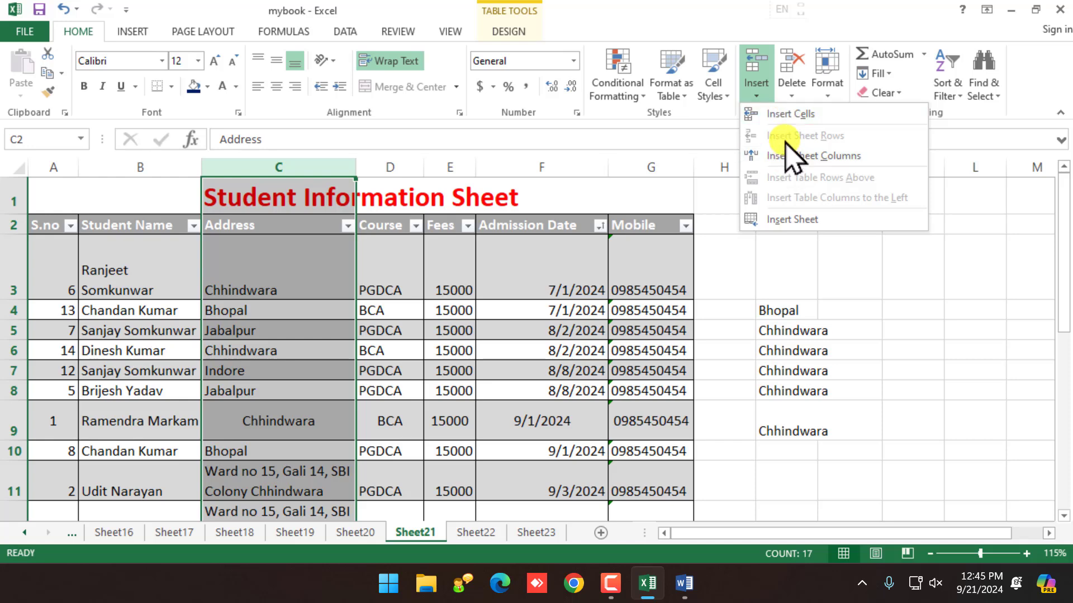
{"action": "left_click", "coordinate": [754, 90]}
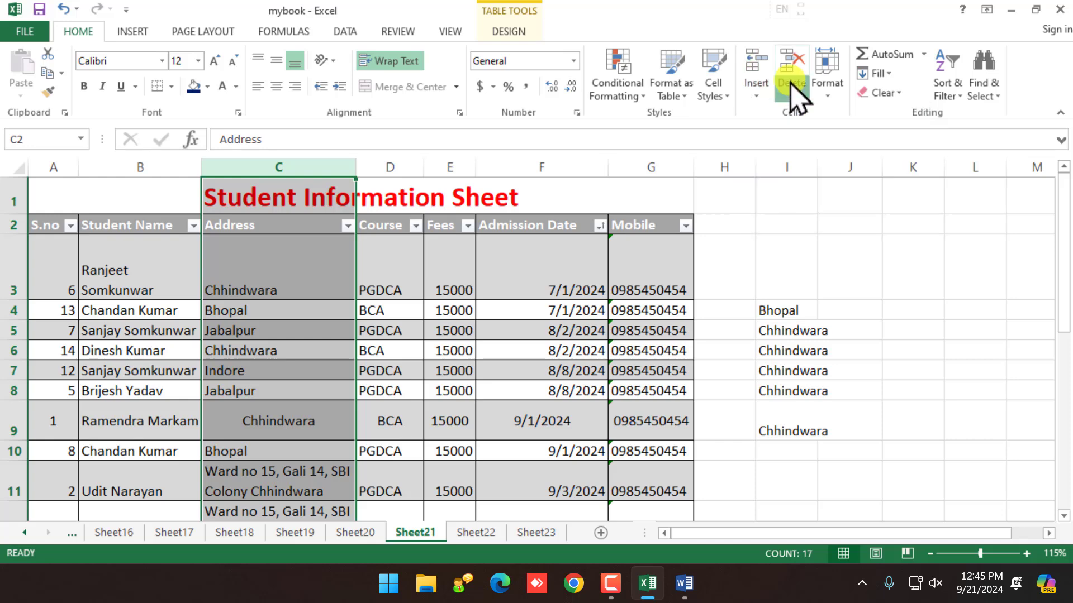
{"action": "left_click", "coordinate": [793, 92]}
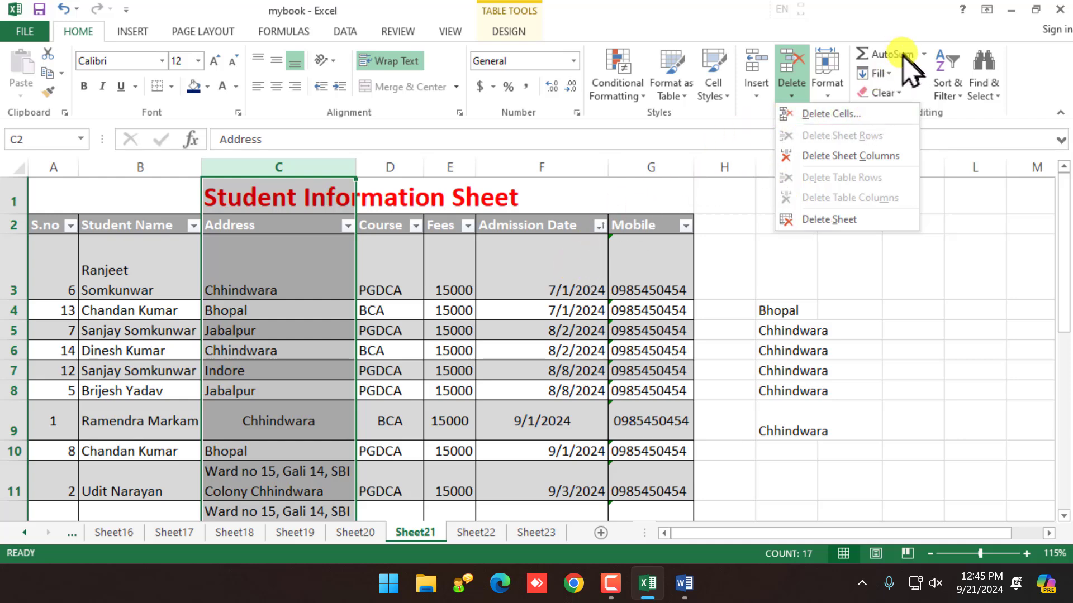
{"action": "left_click", "coordinate": [829, 95]}
{"action": "left_click", "coordinate": [826, 90]}
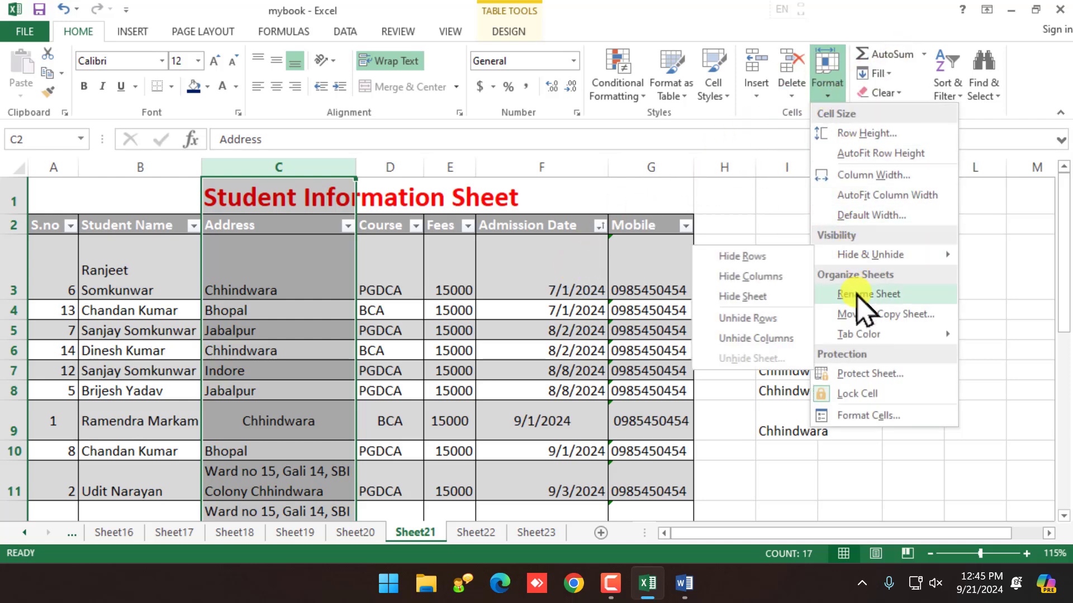
Step: Colour the Sheet21 tab light green and the Sheet22 tab red
{"action": "mouse_move", "coordinate": [877, 336]}
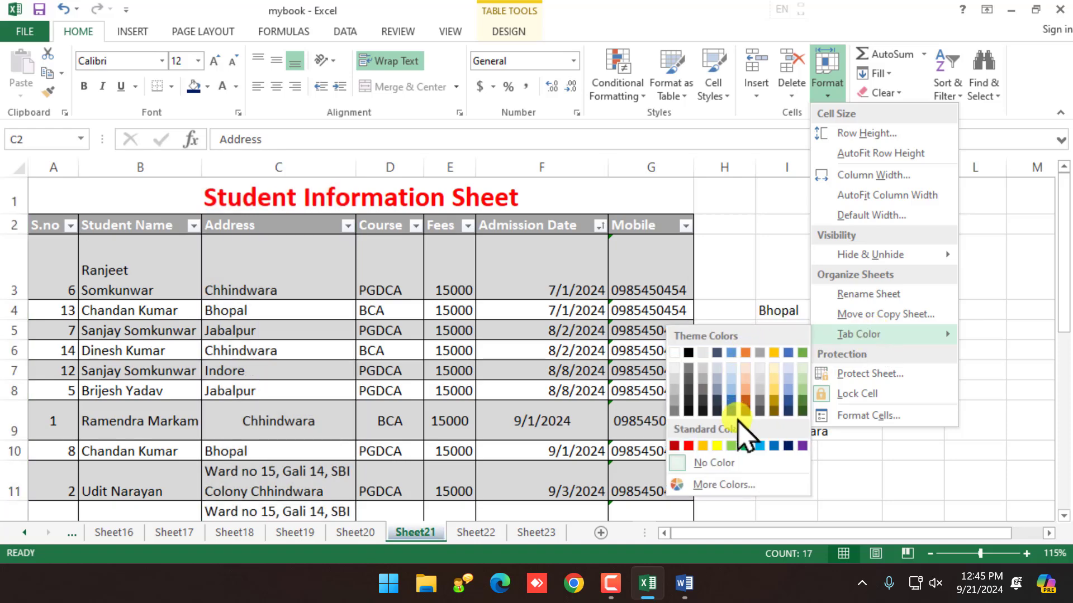
{"action": "left_click", "coordinate": [732, 445]}
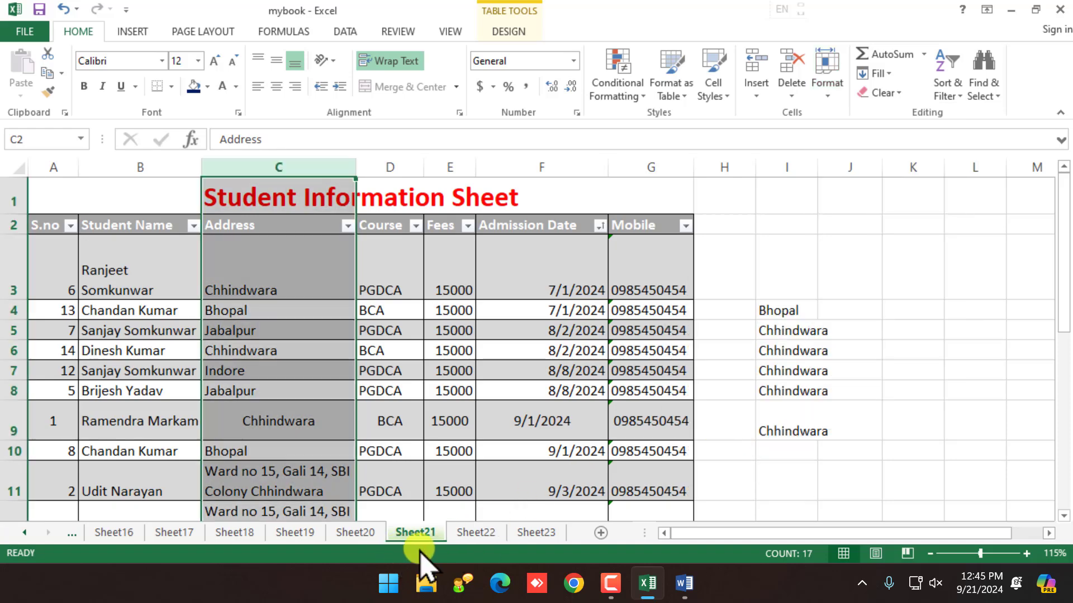
{"action": "left_click", "coordinate": [466, 534]}
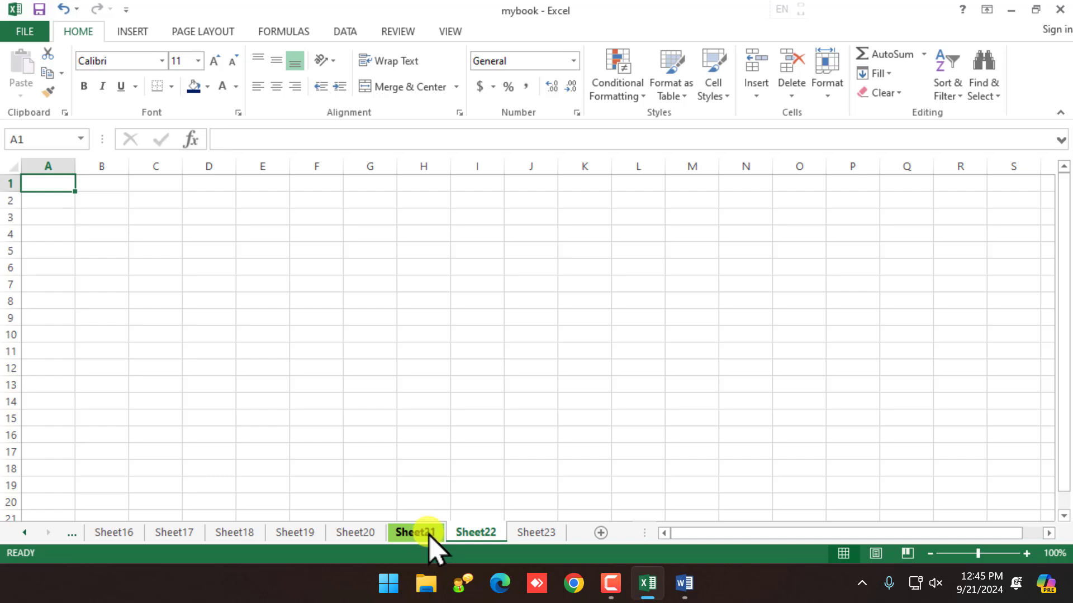
{"action": "left_click", "coordinate": [426, 536]}
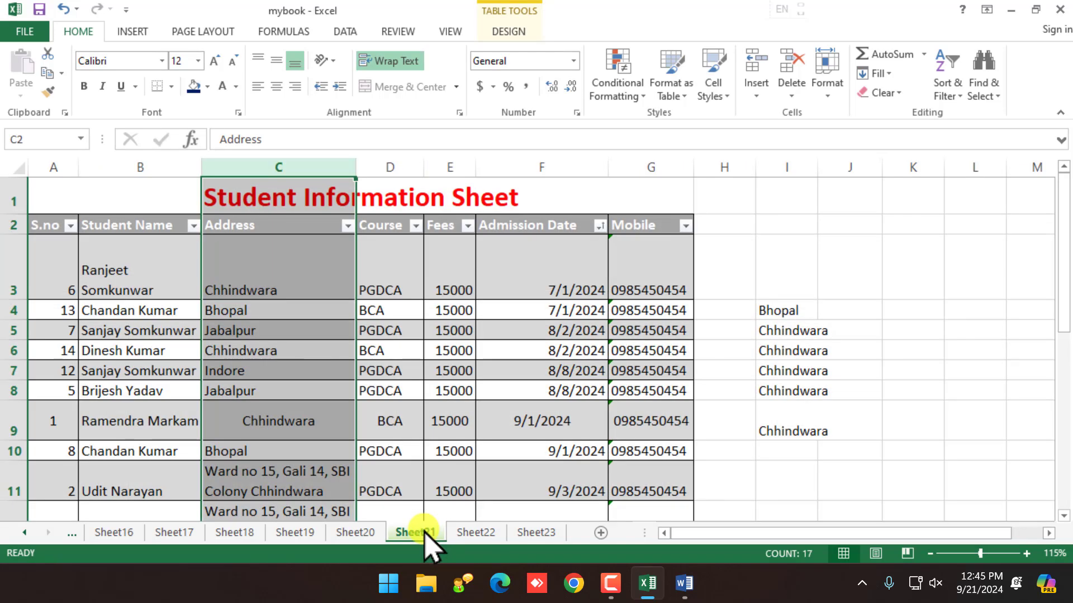
{"action": "right_click", "coordinate": [469, 535]}
{"action": "mouse_move", "coordinate": [550, 463]}
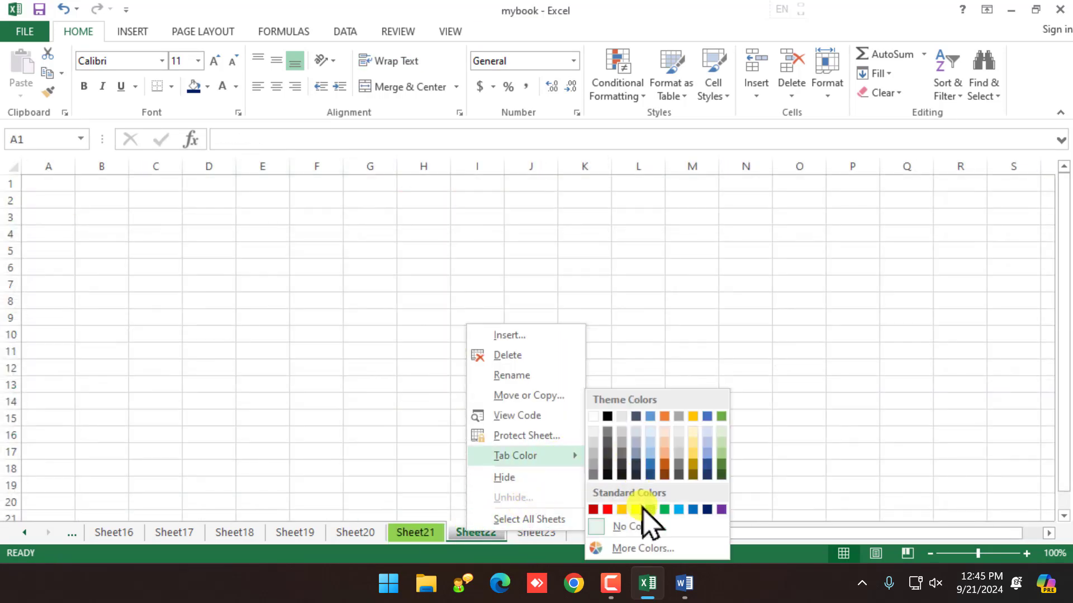
{"action": "left_click", "coordinate": [609, 509]}
Step: Colour the Sheet23 tab dark red and check the tab colours from Sheet20
{"action": "left_click", "coordinate": [520, 536]}
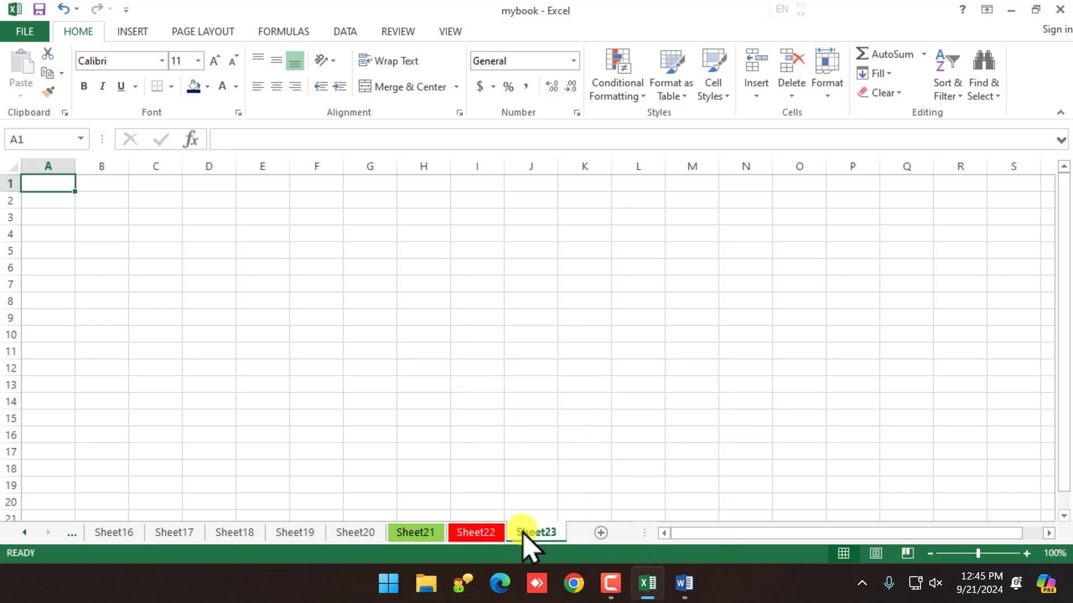
{"action": "right_click", "coordinate": [521, 536]}
{"action": "mouse_move", "coordinate": [587, 463]}
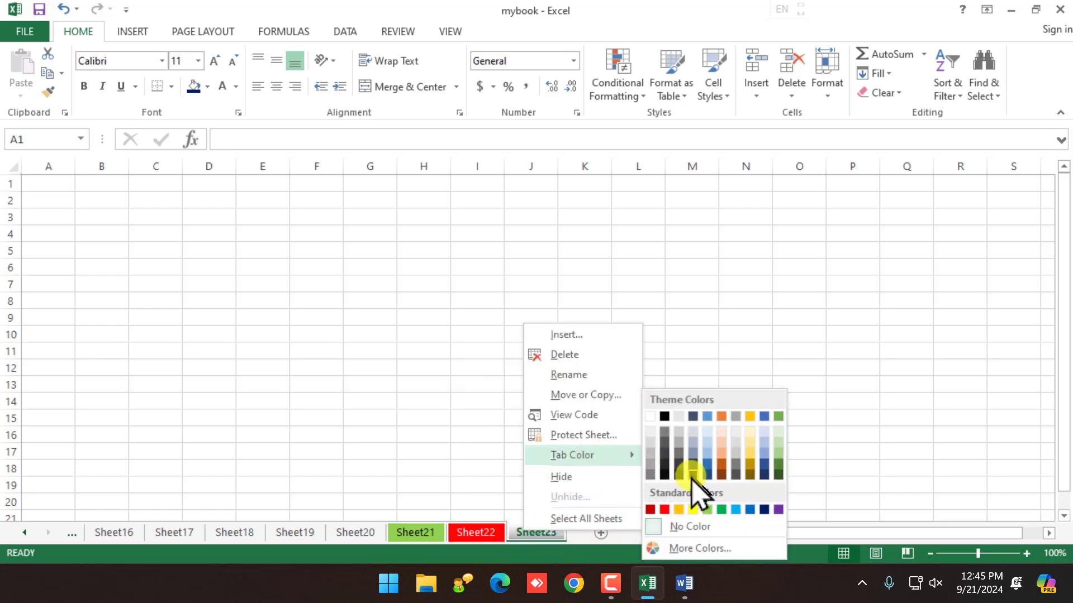
{"action": "left_click", "coordinate": [655, 509]}
{"action": "left_click", "coordinate": [380, 528]}
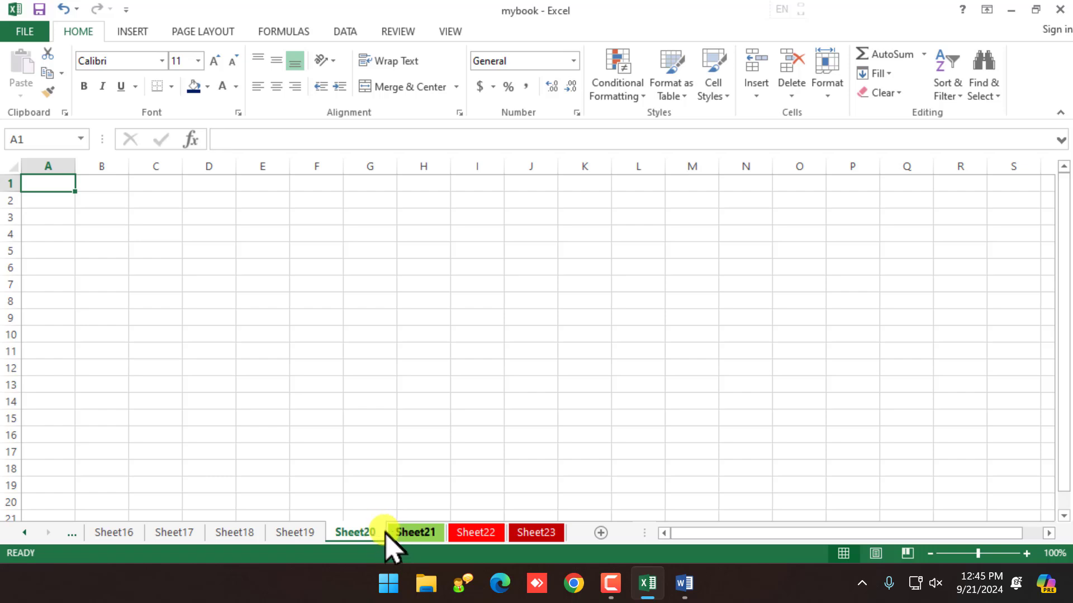
{"action": "left_click", "coordinate": [410, 535]}
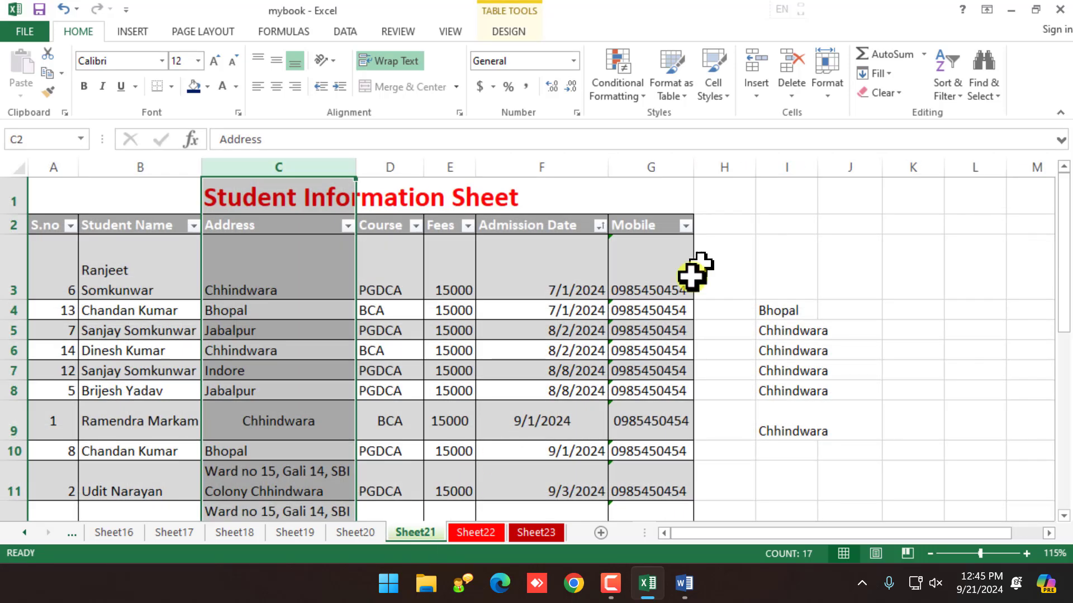
Step: Reopen Format without changes, toggle between Sheet20 and Sheet21, and select cells around C9
{"action": "left_click", "coordinate": [826, 98]}
{"action": "mouse_move", "coordinate": [882, 334]}
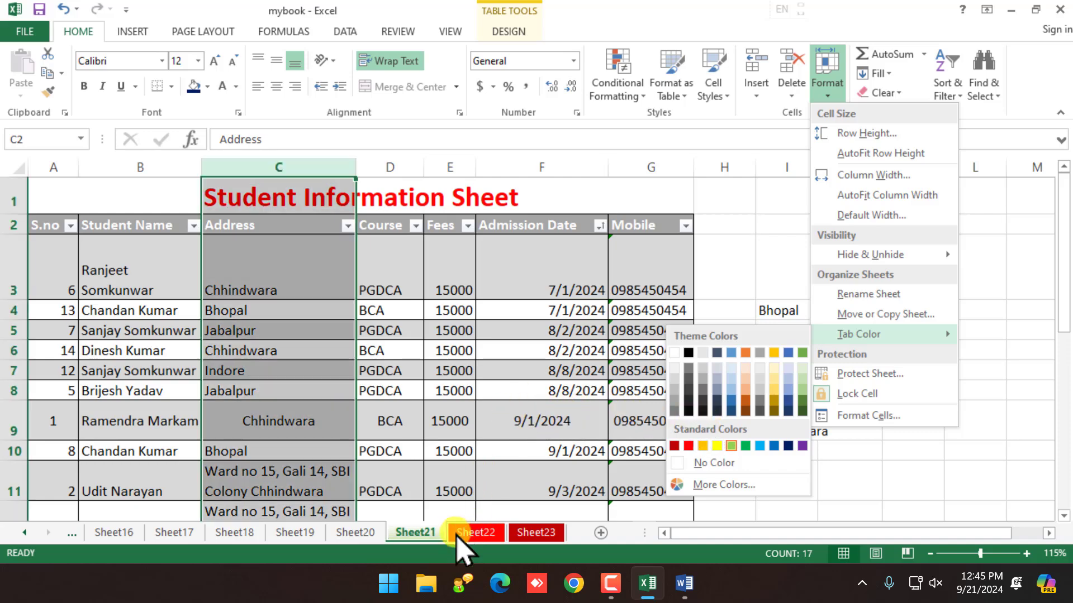
{"action": "left_click", "coordinate": [456, 535]}
{"action": "left_click", "coordinate": [369, 534]}
{"action": "left_click", "coordinate": [414, 534]}
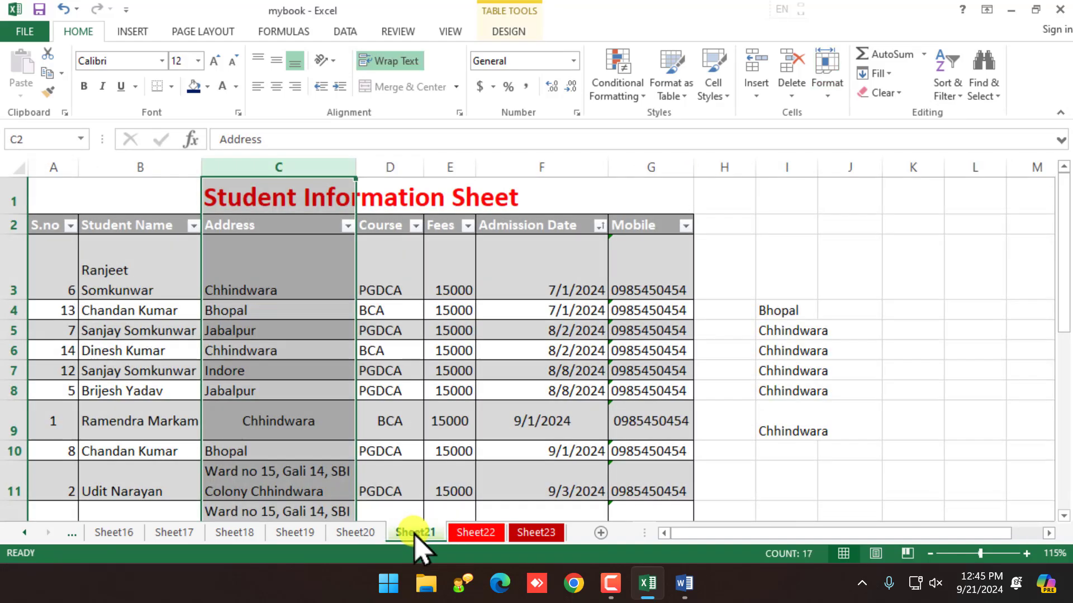
{"action": "left_click", "coordinate": [376, 534]}
{"action": "left_click", "coordinate": [402, 533]}
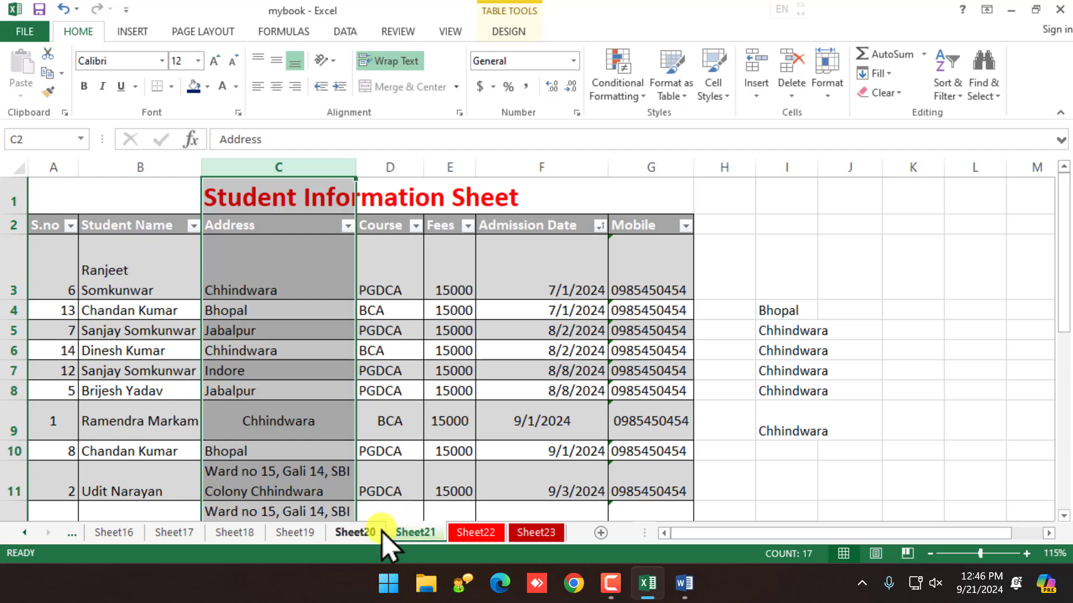
{"action": "left_click", "coordinate": [345, 452]}
{"action": "left_click", "coordinate": [321, 419]}
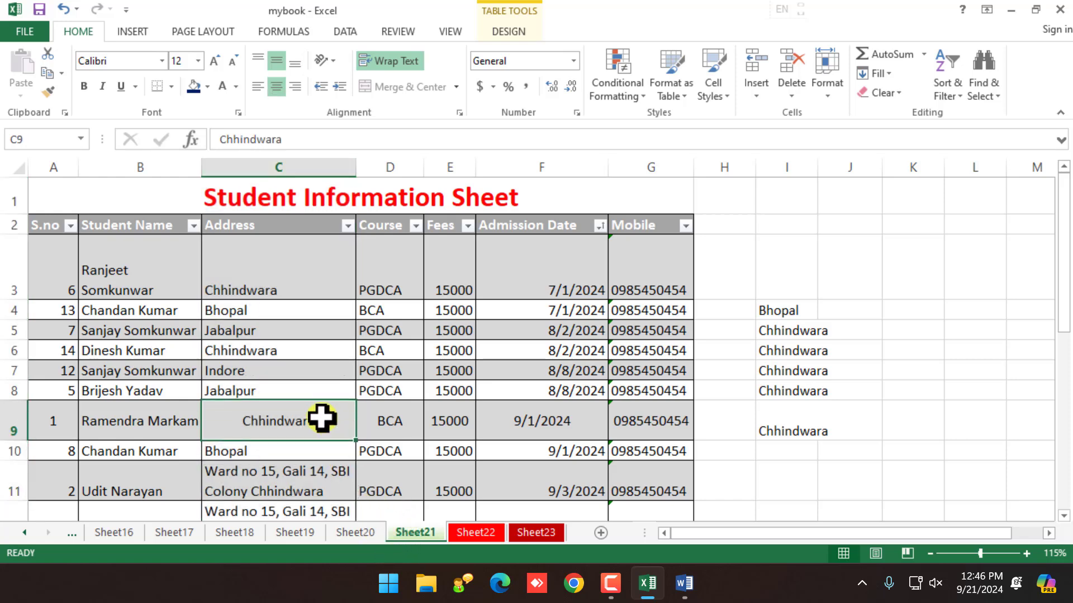
{"action": "left_click", "coordinate": [428, 429]}
{"action": "left_click", "coordinate": [343, 413]}
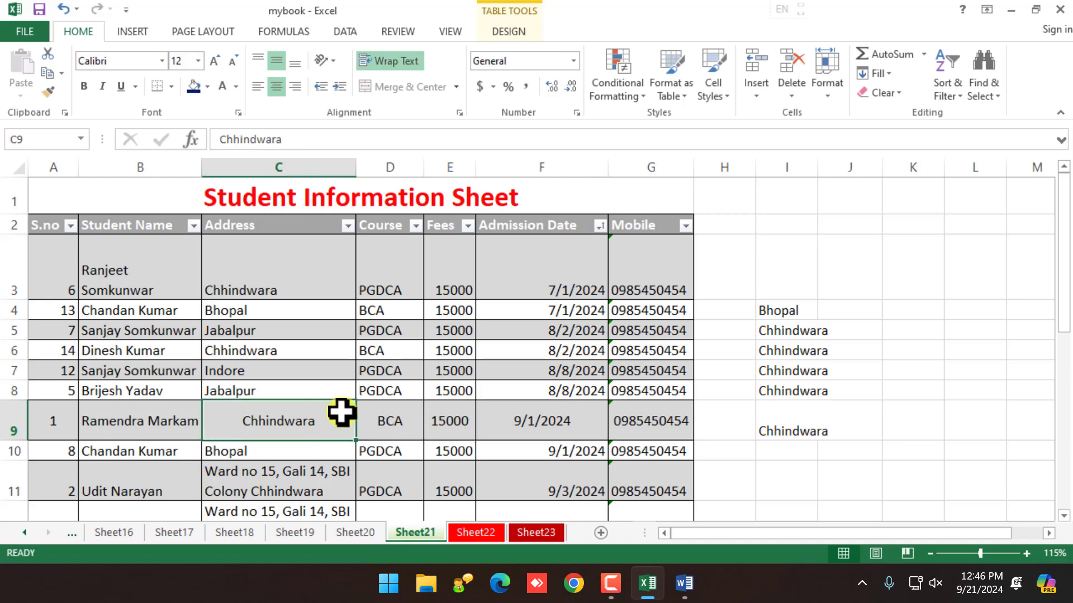
{"action": "left_click", "coordinate": [828, 89]}
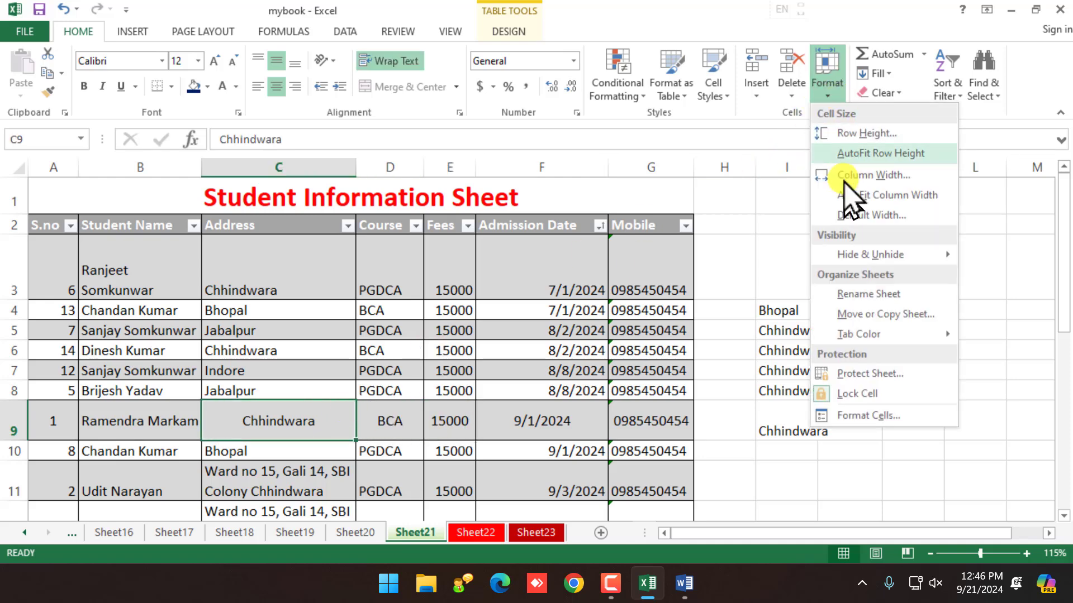
{"action": "left_click", "coordinate": [870, 374]}
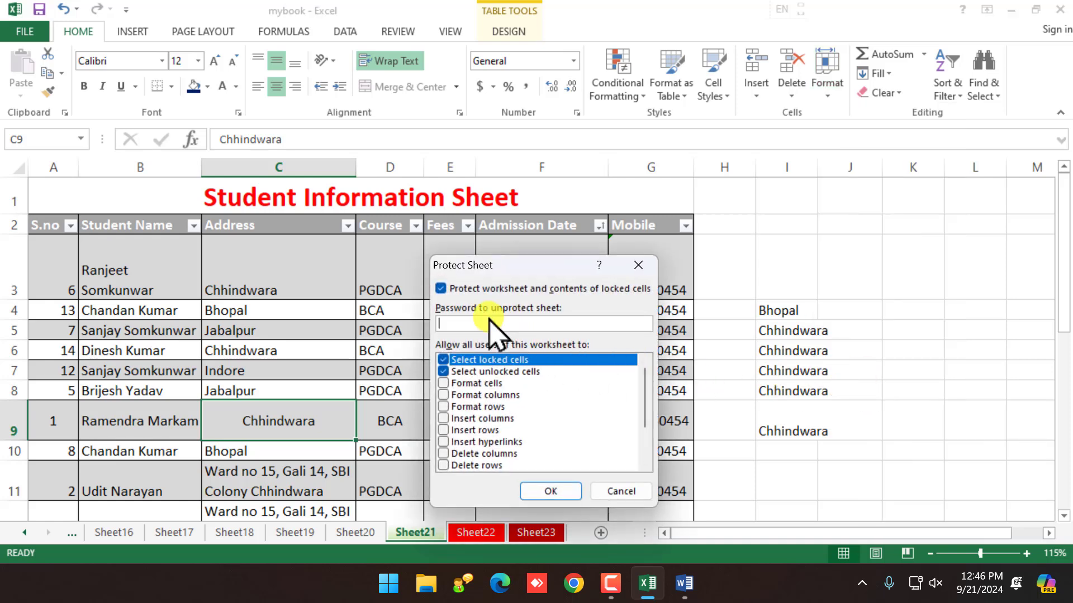
{"action": "left_click", "coordinate": [551, 492]}
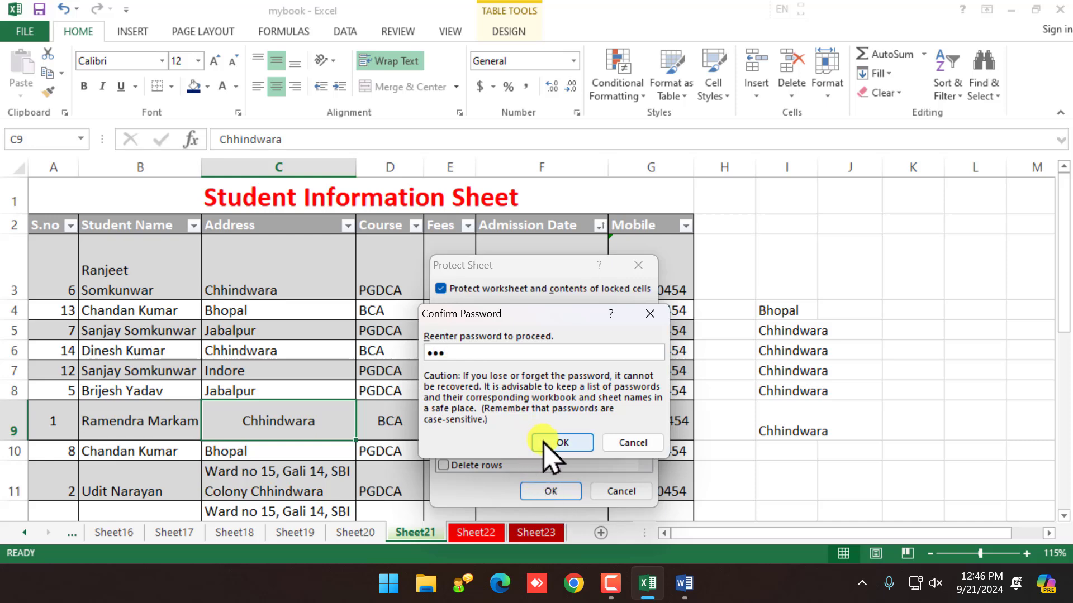
{"action": "left_click", "coordinate": [564, 444]}
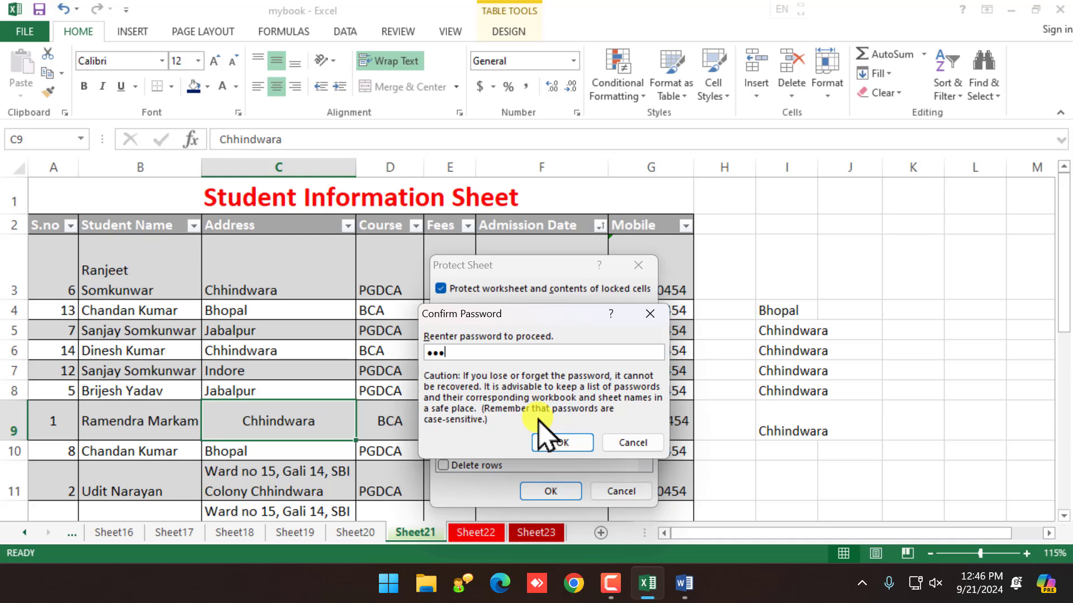
{"action": "left_click", "coordinate": [558, 442]}
{"action": "double_click", "coordinate": [385, 395]}
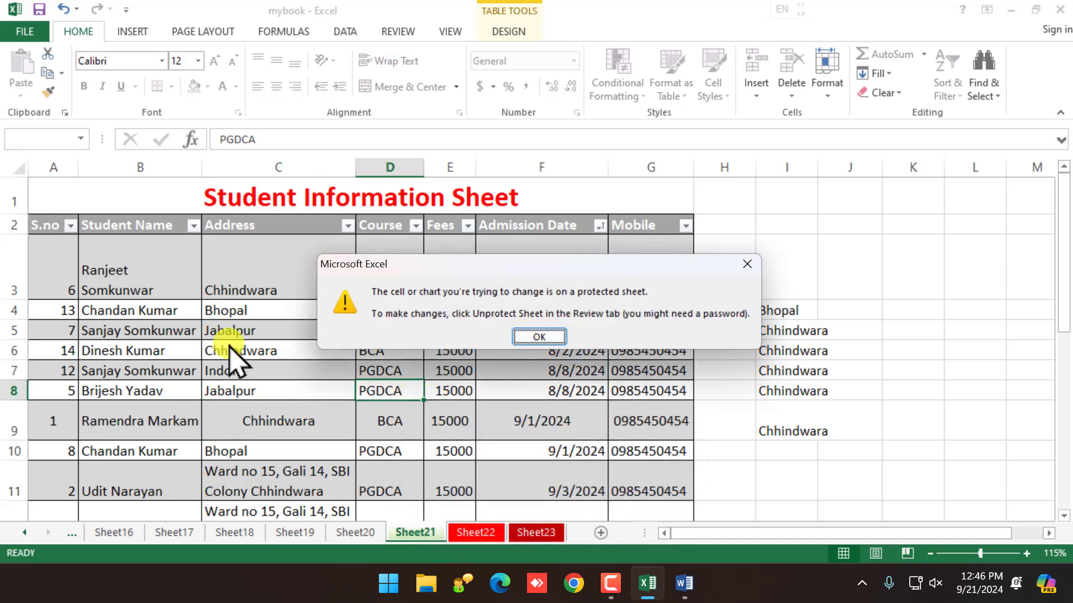
{"action": "left_click", "coordinate": [520, 338]}
{"action": "double_click", "coordinate": [178, 350]}
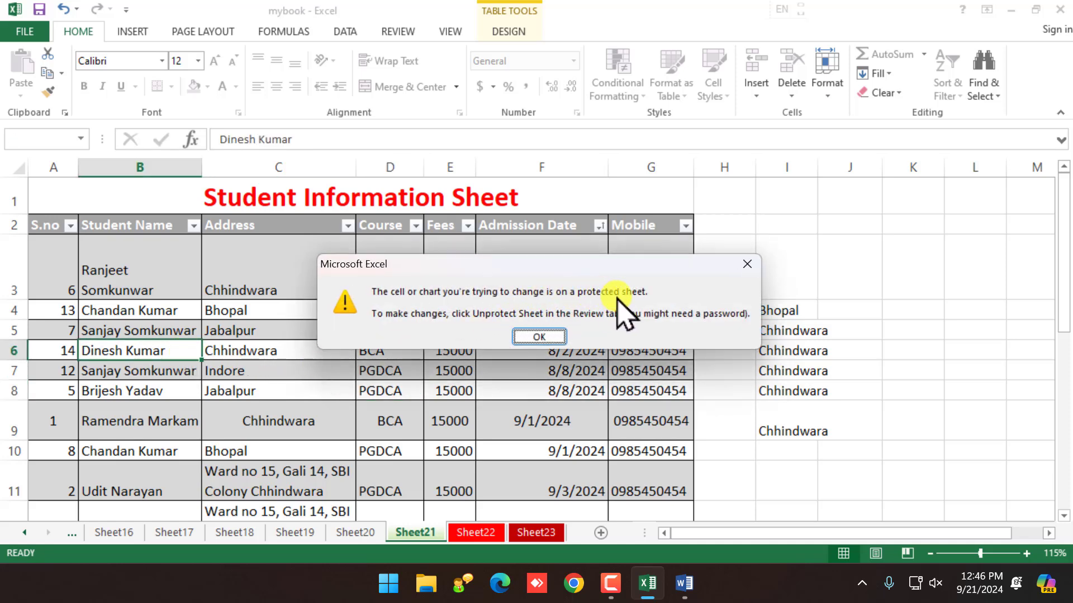
{"action": "left_click", "coordinate": [550, 334]}
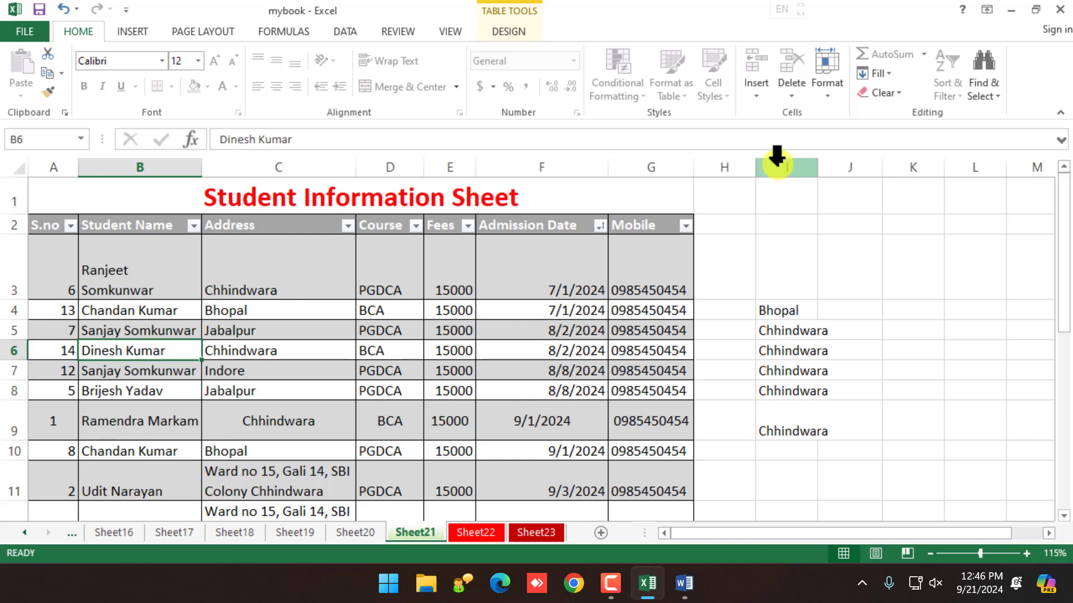
Step: Unprotect Sheet21 by entering its password
{"action": "left_click", "coordinate": [832, 88]}
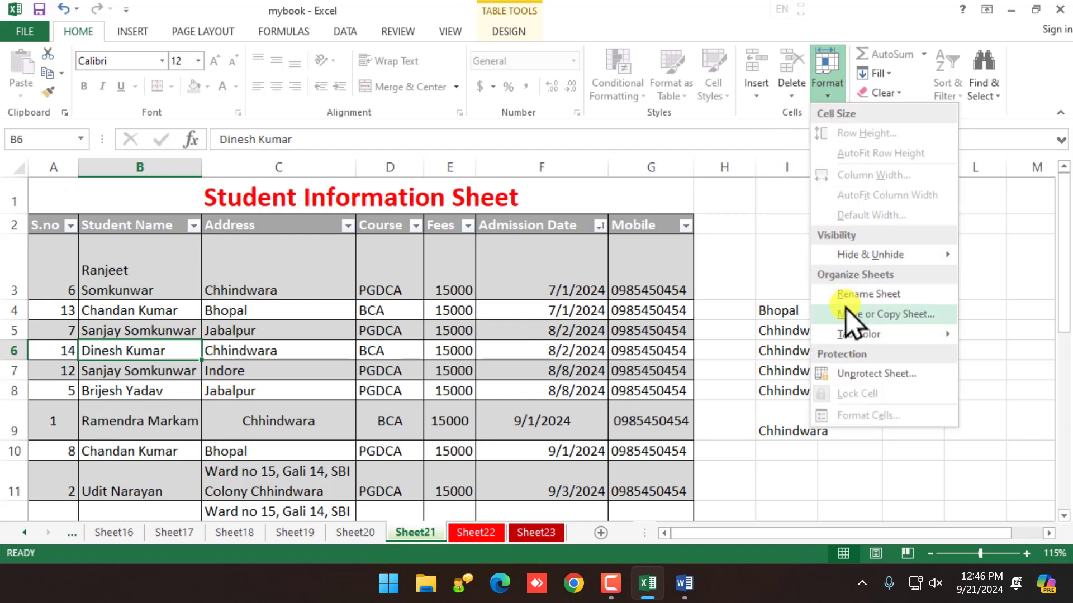
{"action": "left_click", "coordinate": [866, 374]}
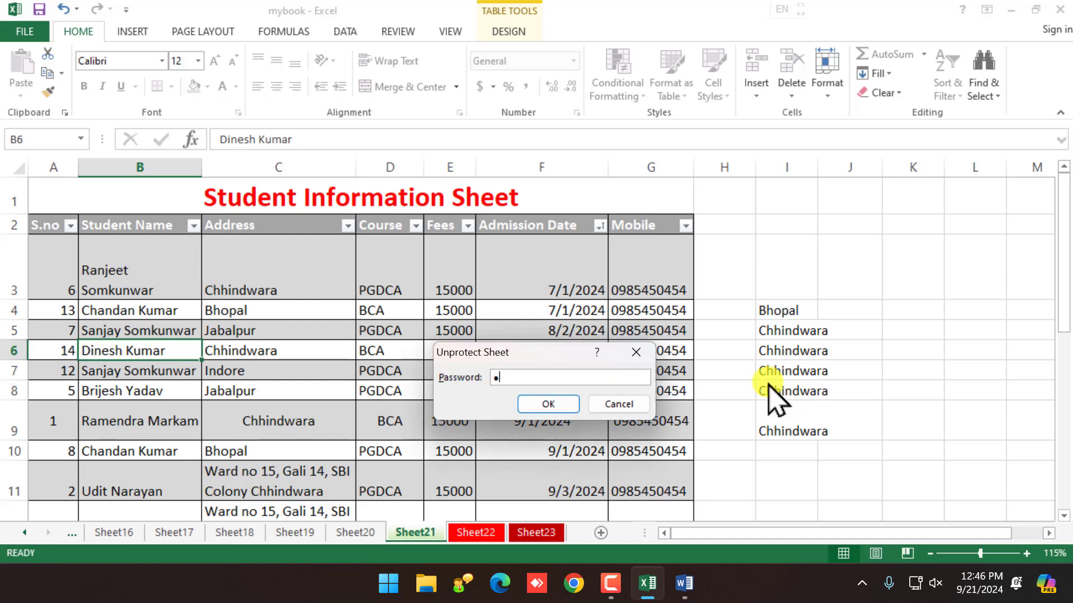
{"action": "left_click", "coordinate": [545, 405]}
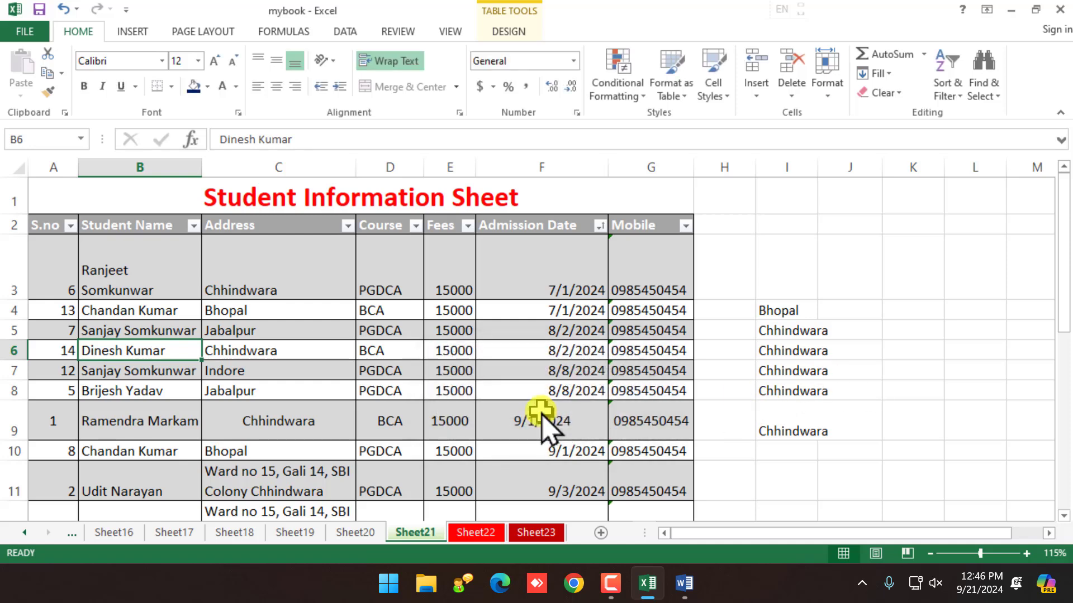
Step: Test editing by typing sample text in G6 and G10, then undo the entries
{"action": "left_click", "coordinate": [537, 351]}
{"action": "left_click", "coordinate": [665, 347]}
{"action": "type", "text": "djhfd"}
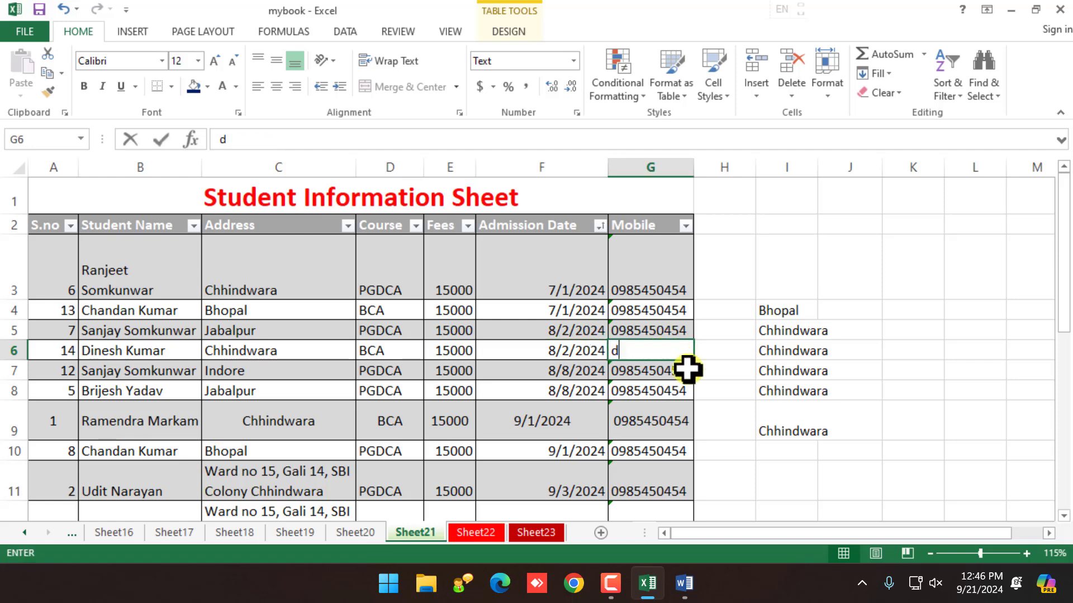
{"action": "left_click", "coordinate": [686, 444]}
{"action": "type", "text": "fdhdfh"}
{"action": "left_click", "coordinate": [672, 475]}
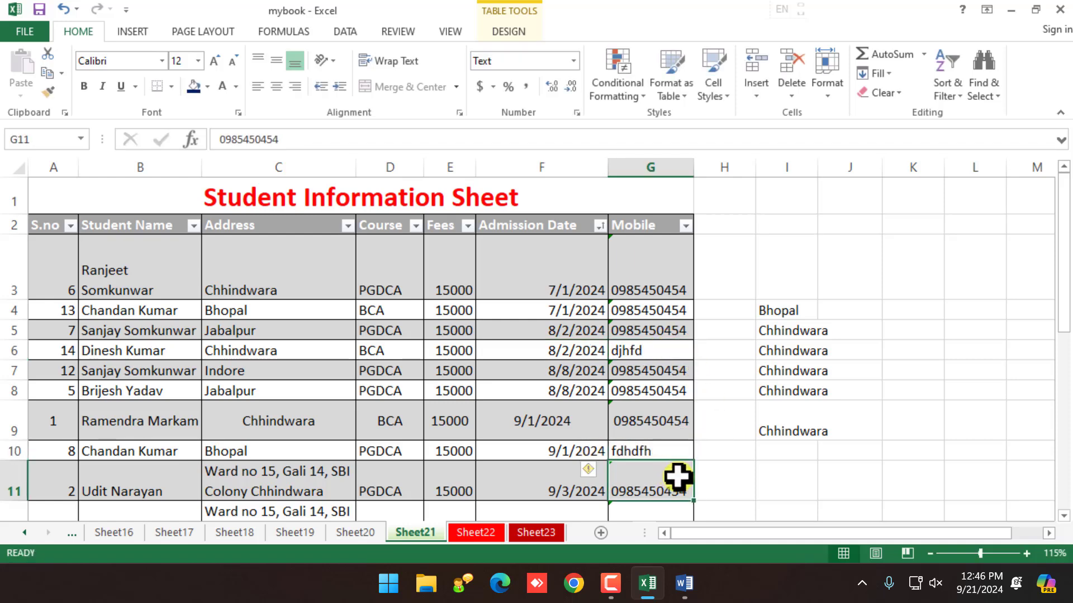
{"action": "key", "text": "ctrl+z"}
{"action": "key", "text": "ctrl+z"}
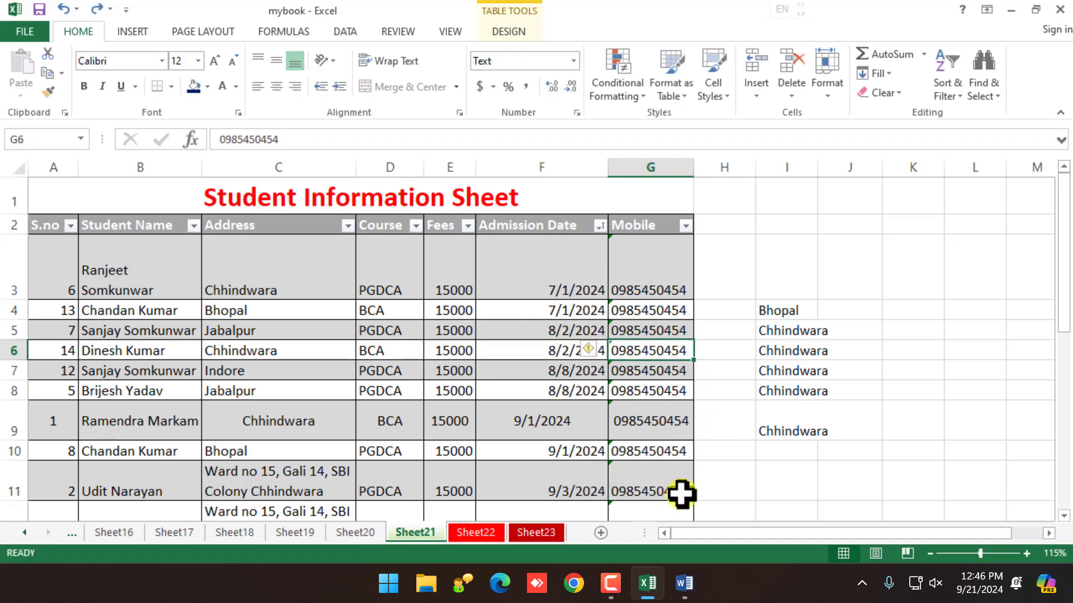
{"action": "left_click", "coordinate": [477, 290]}
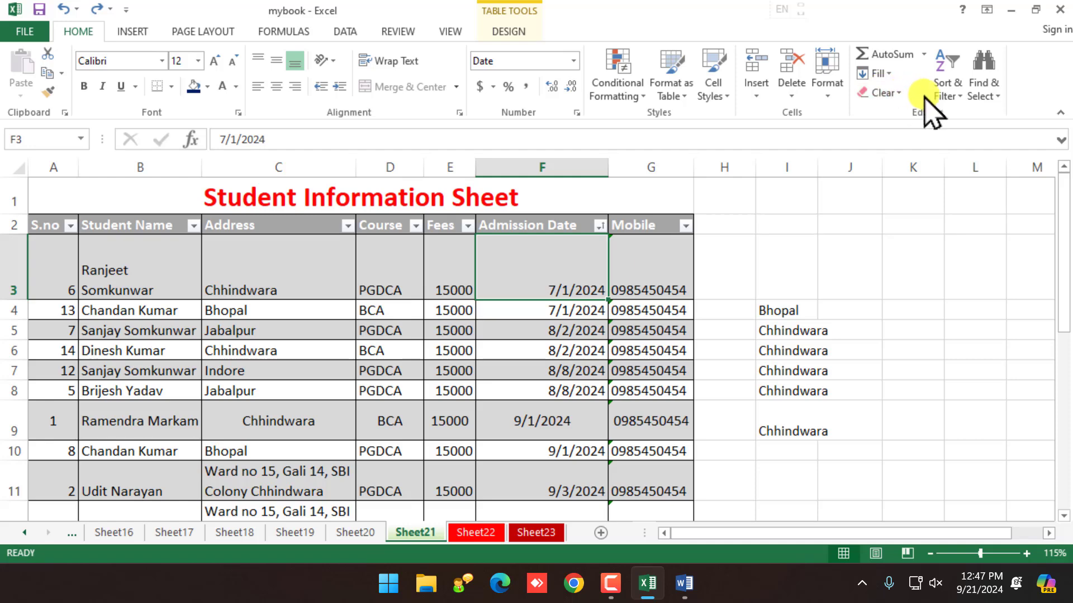
Step: Search the sheet for 'dinesh', stepping through the matches in B6 and B12
{"action": "left_click", "coordinate": [977, 96]}
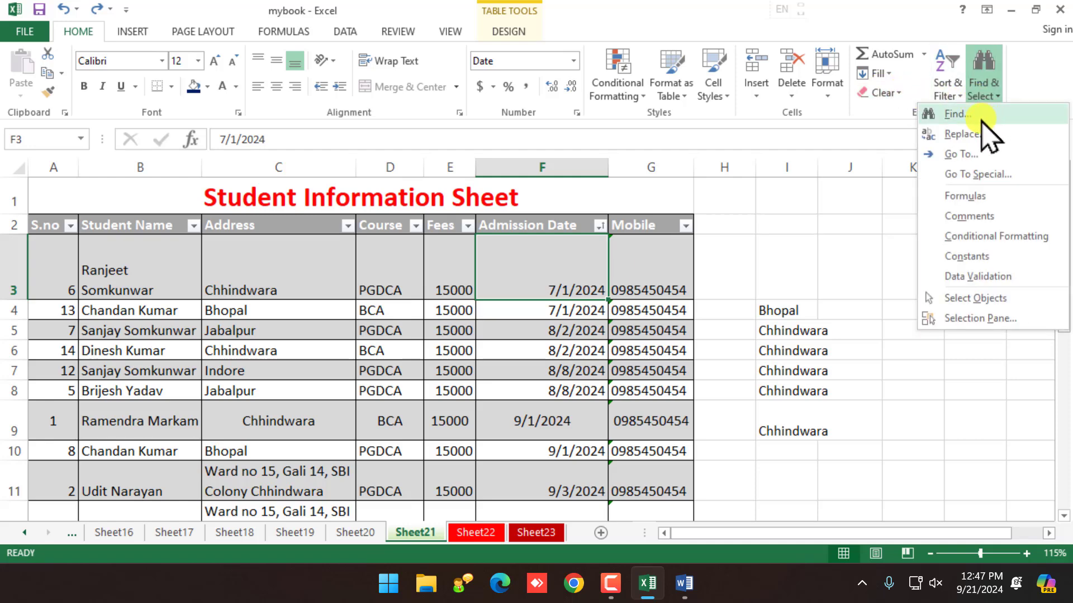
{"action": "left_click", "coordinate": [982, 116]}
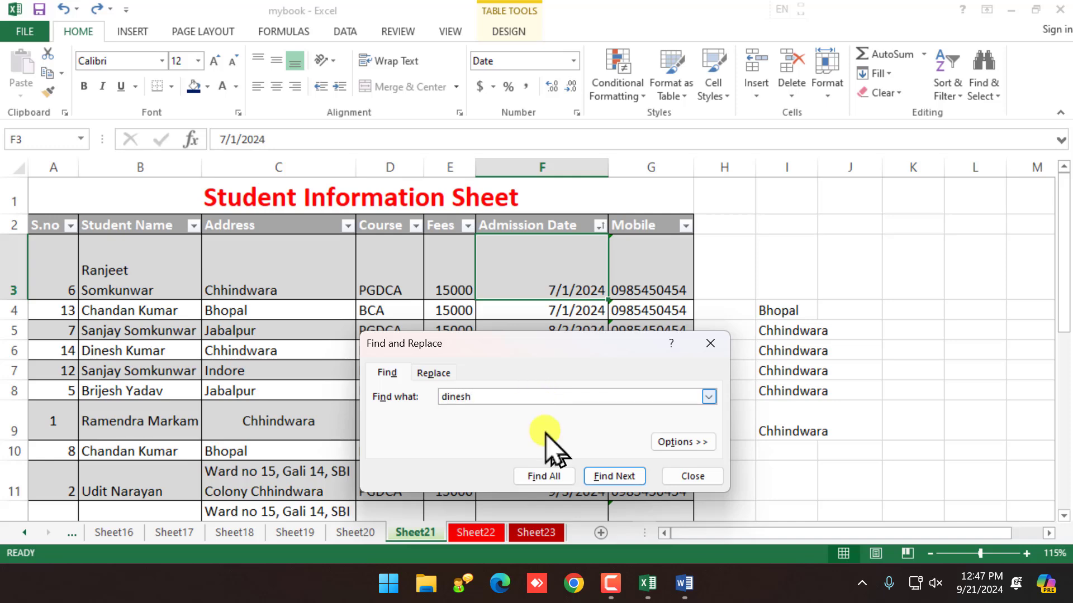
{"action": "left_click", "coordinate": [620, 479]}
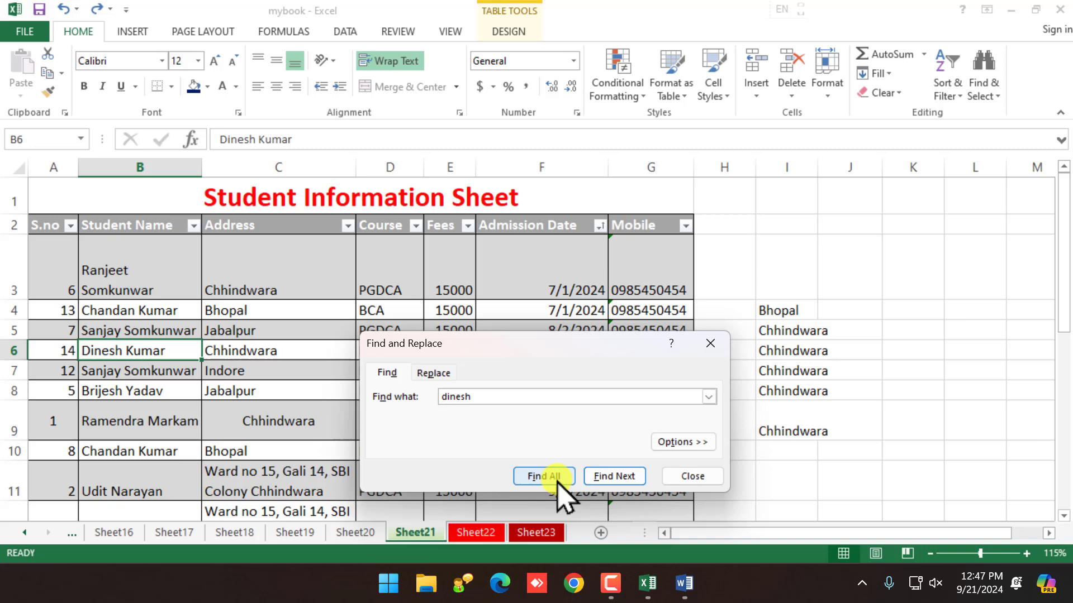
{"action": "left_click", "coordinate": [598, 477]}
{"action": "left_click", "coordinate": [605, 477]}
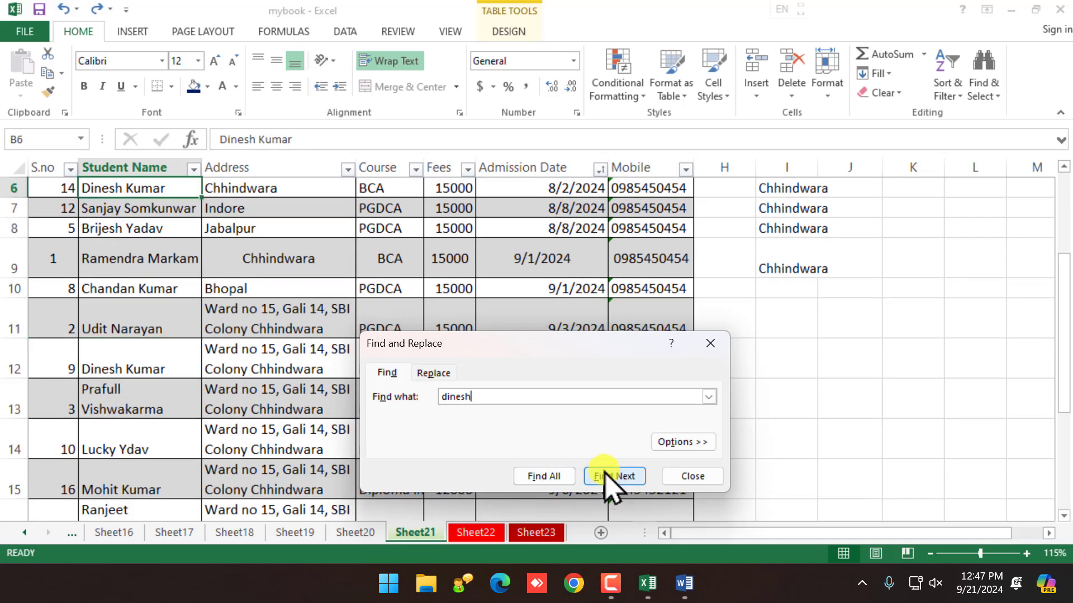
Step: Replace all 'dinesh' with 'Manish', confirming the 2 replacements
{"action": "left_click", "coordinate": [434, 373]}
{"action": "left_click", "coordinate": [451, 416]}
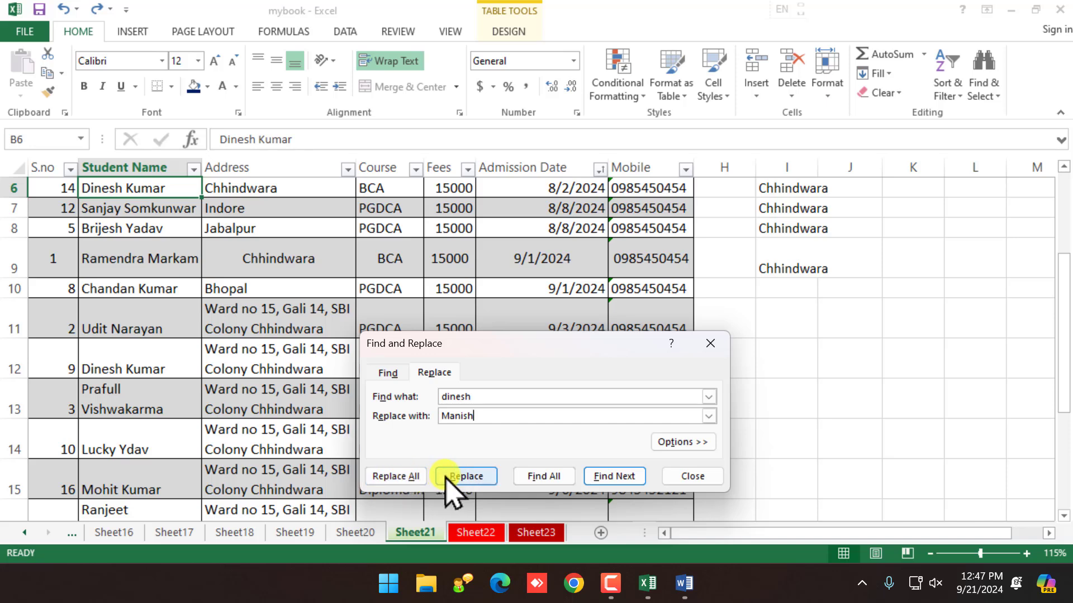
{"action": "left_click", "coordinate": [420, 477]}
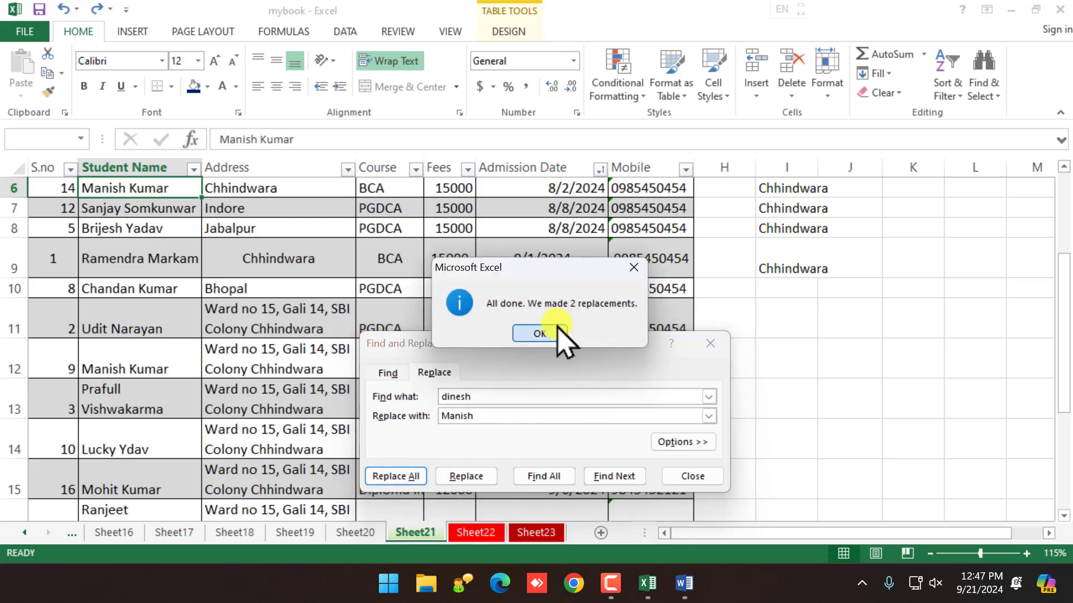
{"action": "left_click", "coordinate": [559, 336]}
{"action": "left_click", "coordinate": [688, 476]}
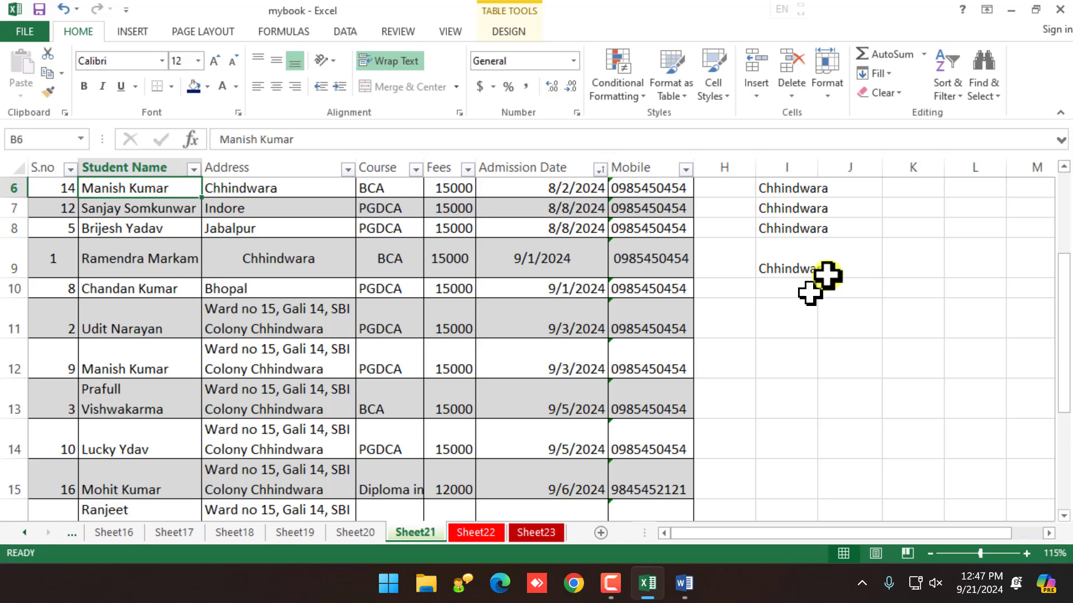
{"action": "left_click", "coordinate": [998, 96]}
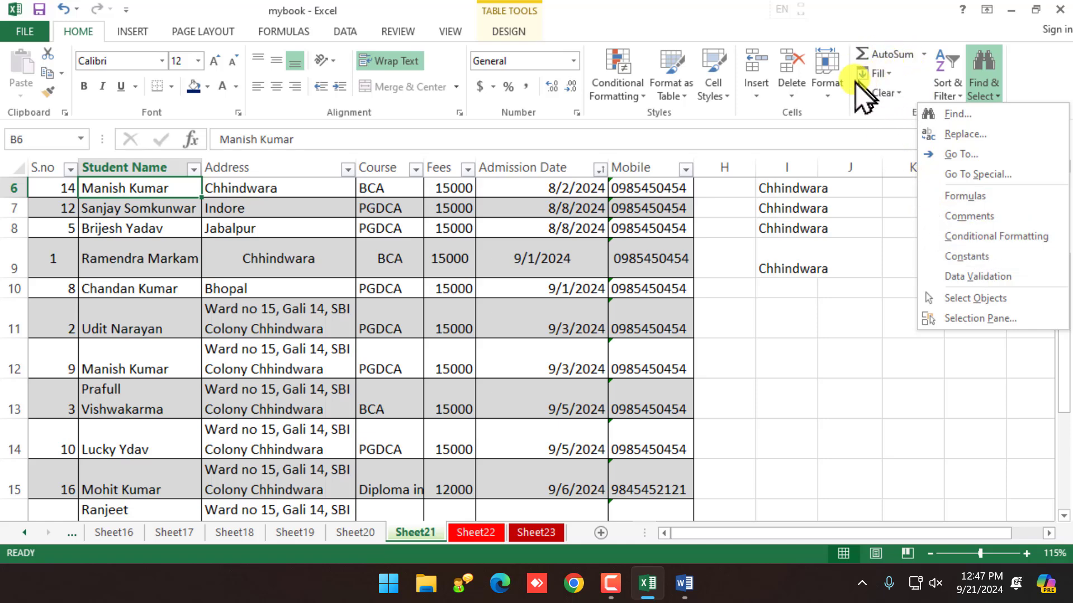
Step: Look over the Conditional Formatting options, then switch to the INSERT ribbon
{"action": "left_click", "coordinate": [626, 92]}
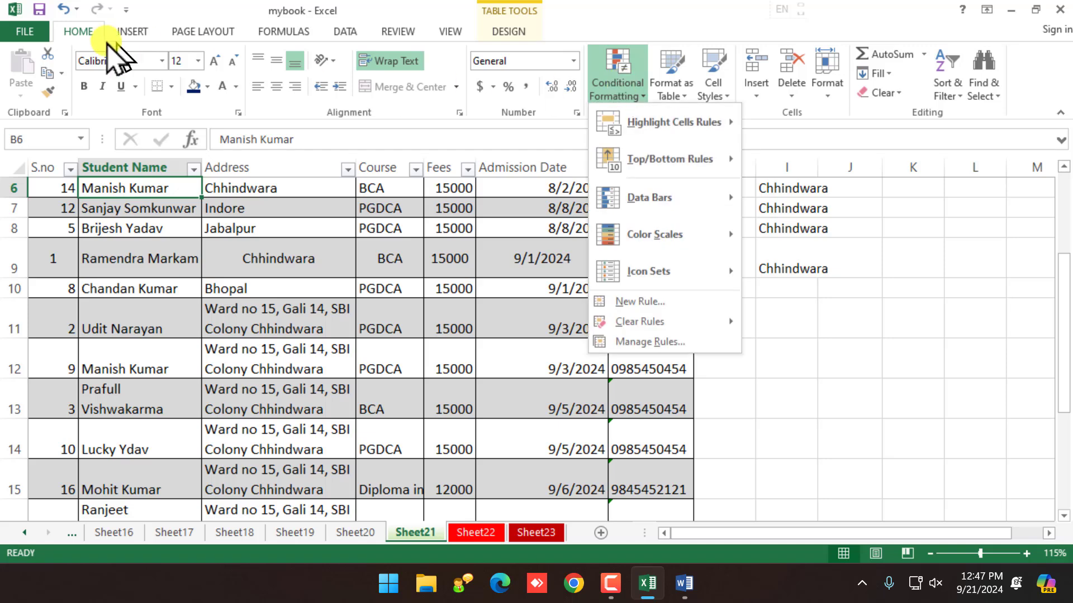
{"action": "left_click", "coordinate": [133, 33]}
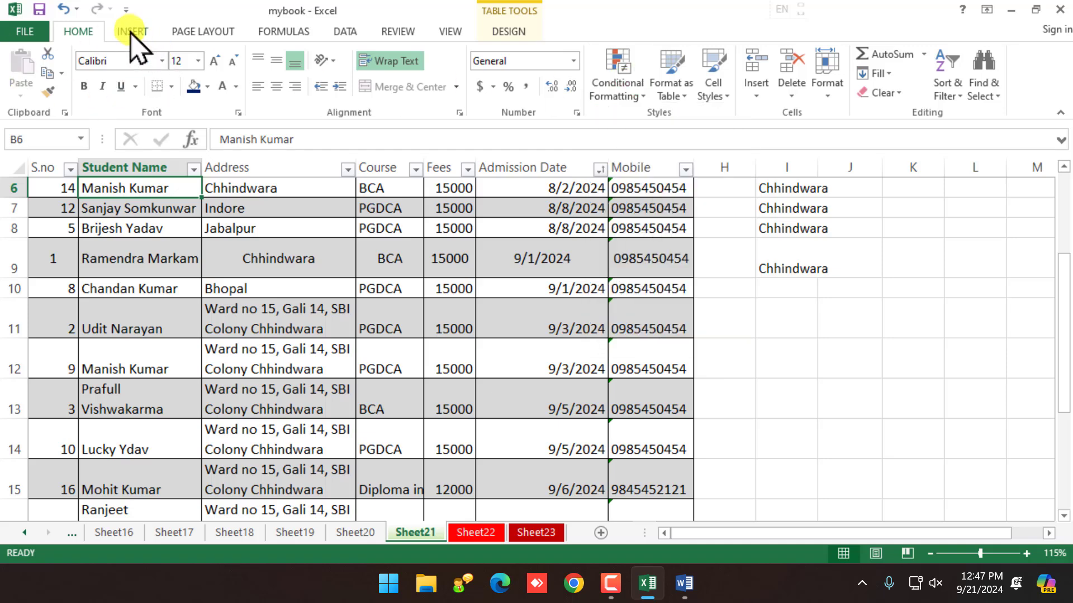
{"action": "left_click", "coordinate": [134, 35]}
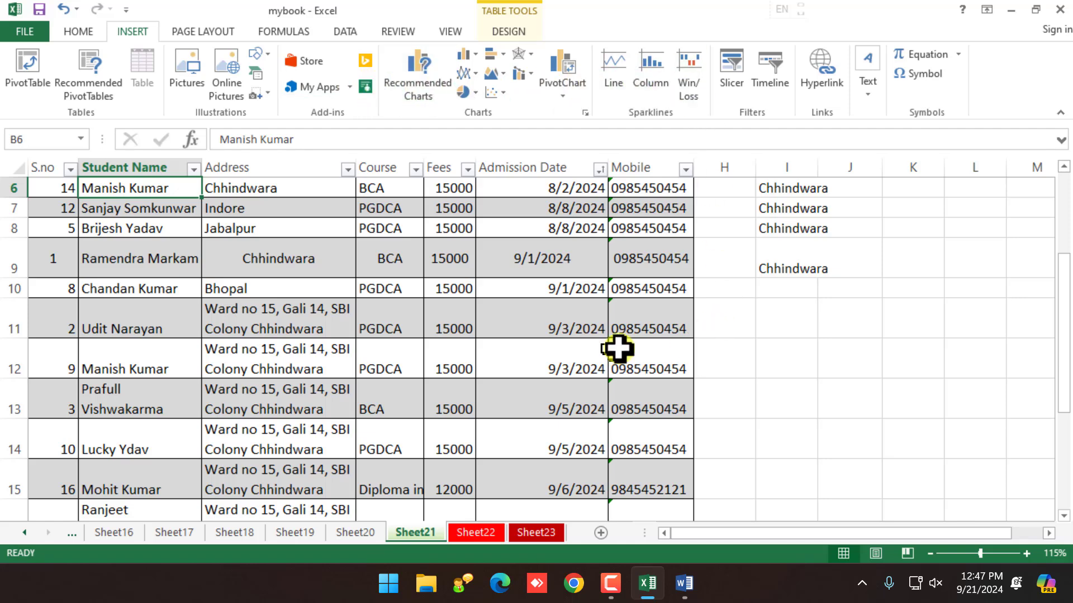
Step: Scroll back to the top of the student table and select all of row 3
{"action": "left_click", "coordinate": [520, 357]}
{"action": "scroll", "coordinate": [481, 318], "scroll_direction": "up", "scroll_amount": 2}
{"action": "left_click", "coordinate": [453, 295]}
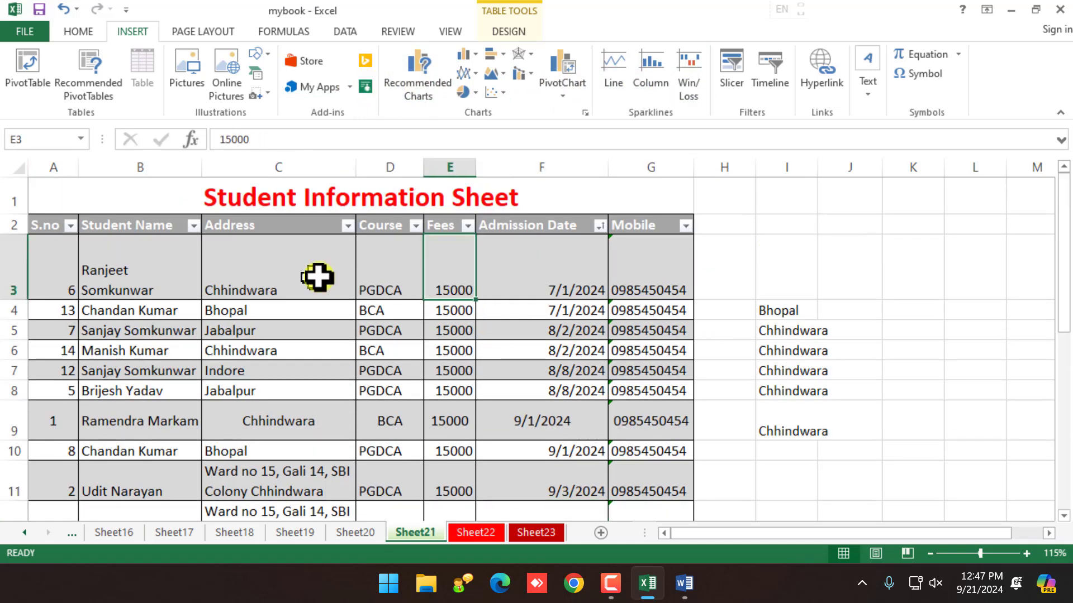
{"action": "left_click_drag", "start_coordinate": [48, 268], "coordinate": [654, 260]}
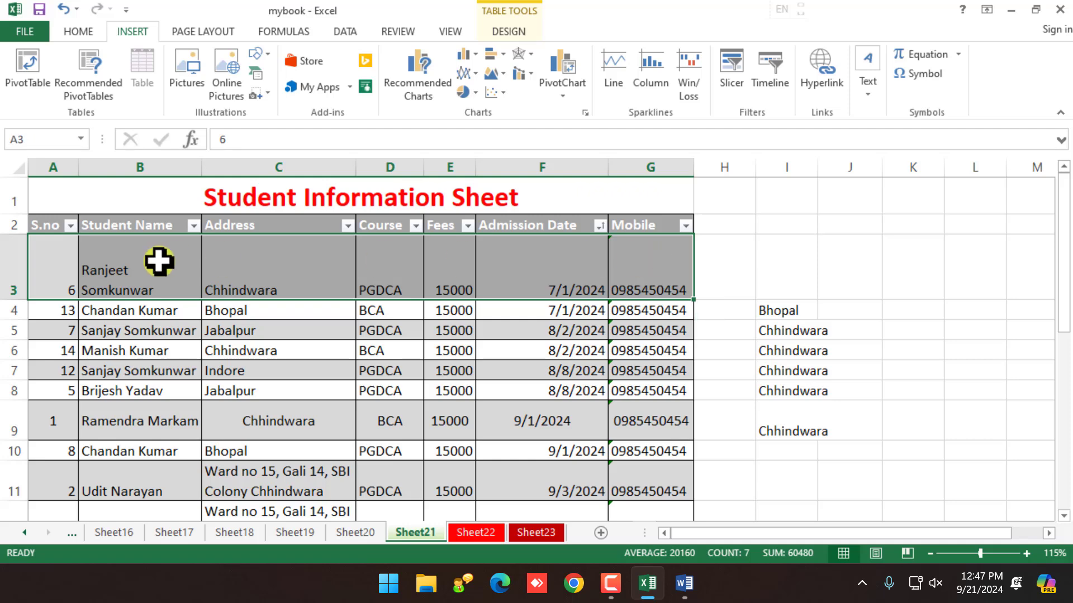
{"action": "left_click", "coordinate": [14, 269]}
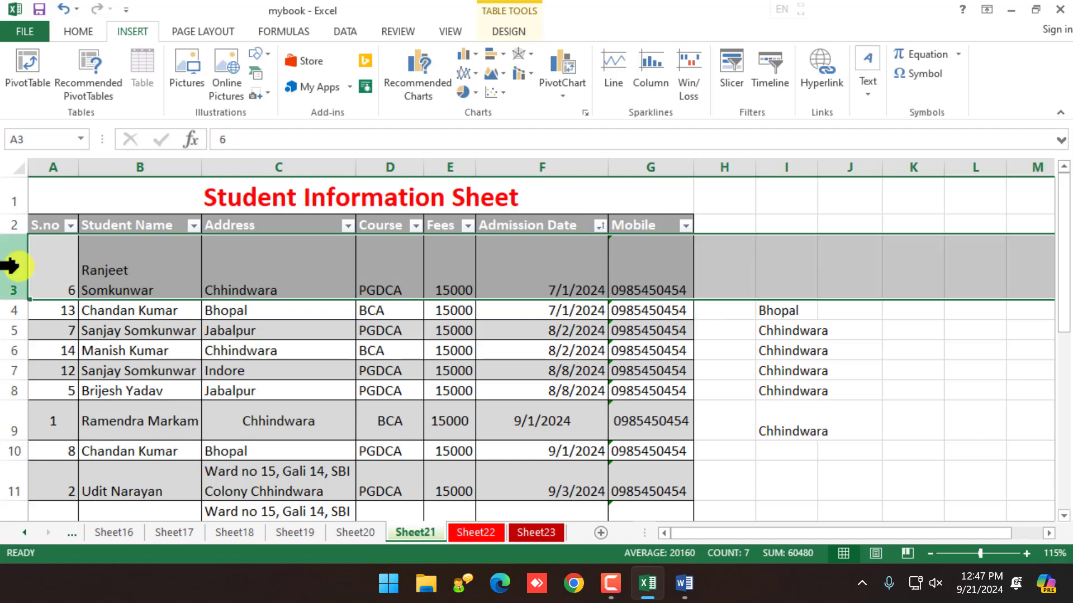